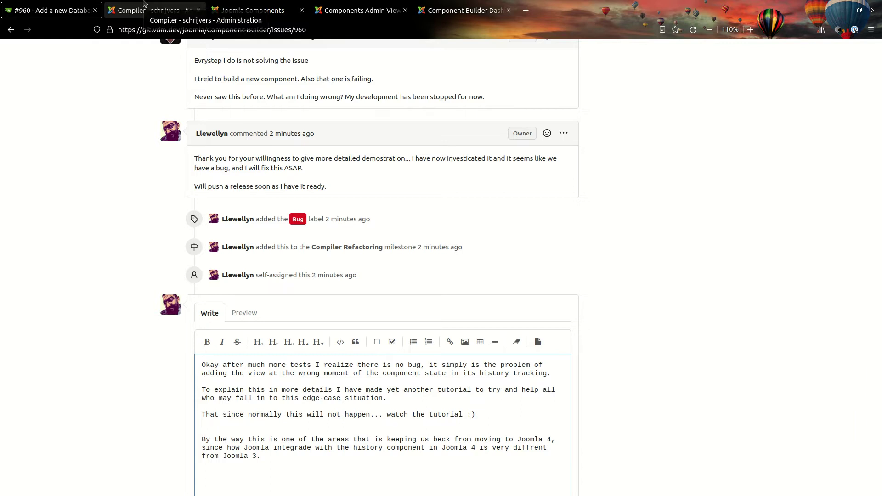
# Step: Look over the open Compiler, Joomla Components, Components Admin Views and Dashboard pages, dismissing the save message
pyautogui.click(144, 4)
pyautogui.click(260, 12)
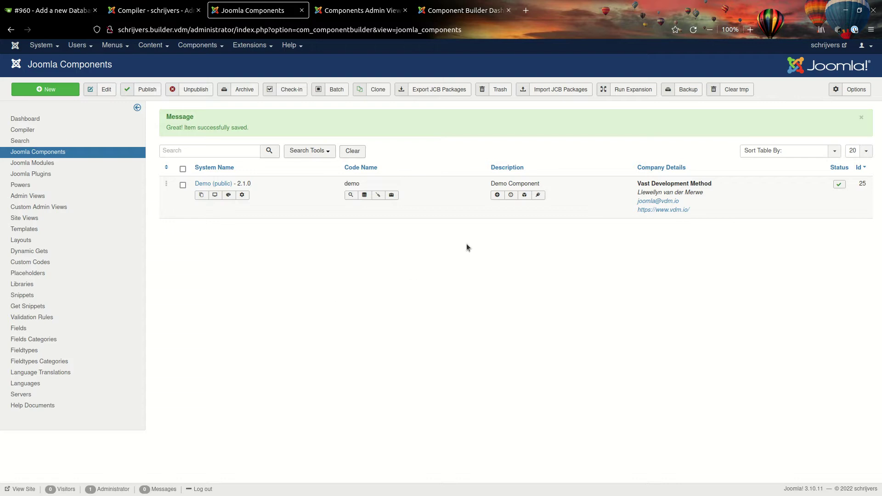
pyautogui.click(860, 115)
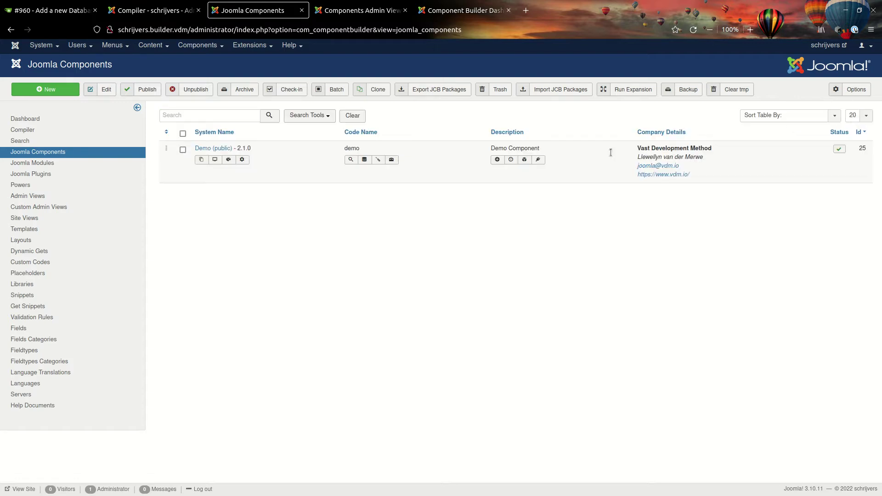
pyautogui.click(355, 3)
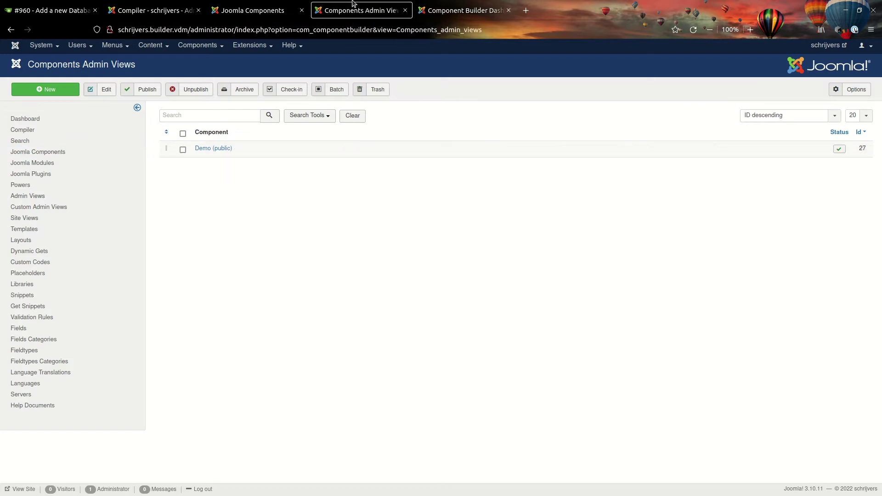
pyautogui.click(448, 4)
# Step: Return to the Joomla Components list, view the details of the Demo (public) component and close it
pyautogui.click(235, 3)
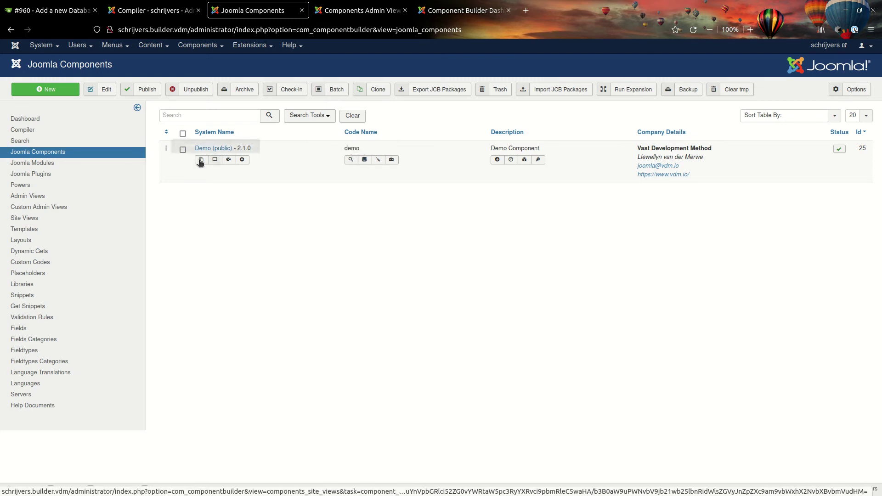
pyautogui.click(213, 148)
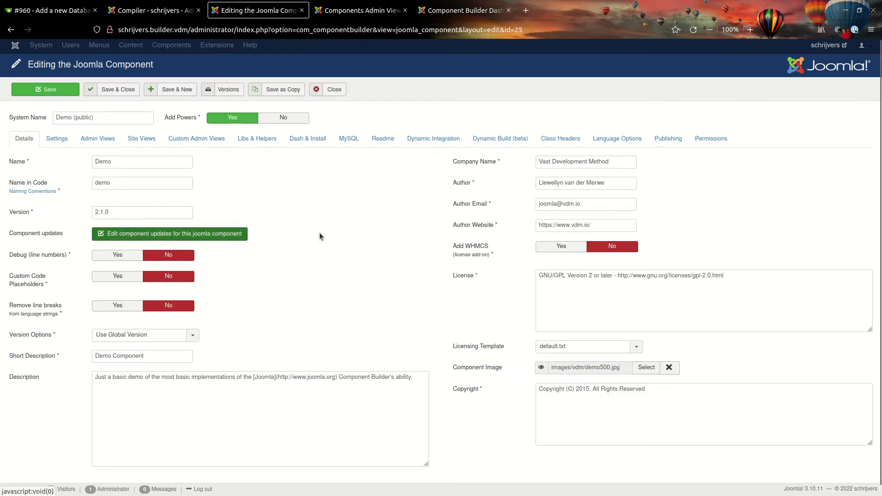
pyautogui.click(336, 90)
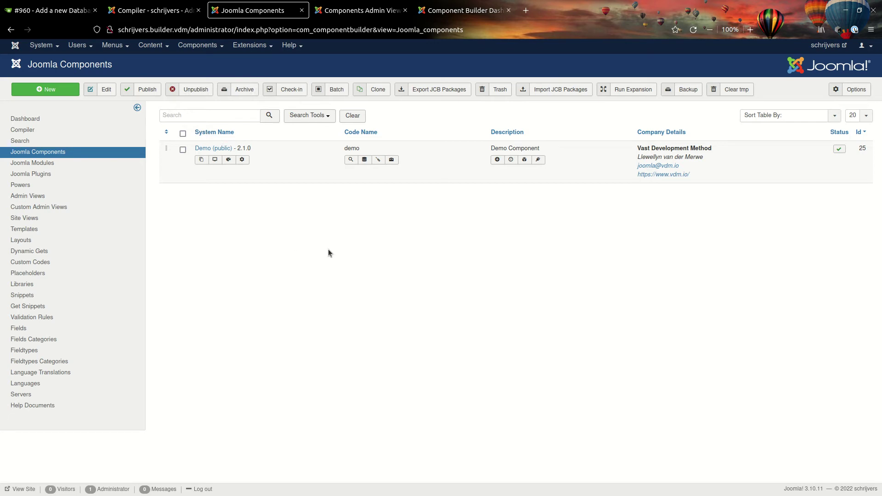
# Step: Open the admin views of the Demo (public) component from the list and examine the return parameter in the page address
pyautogui.click(202, 161)
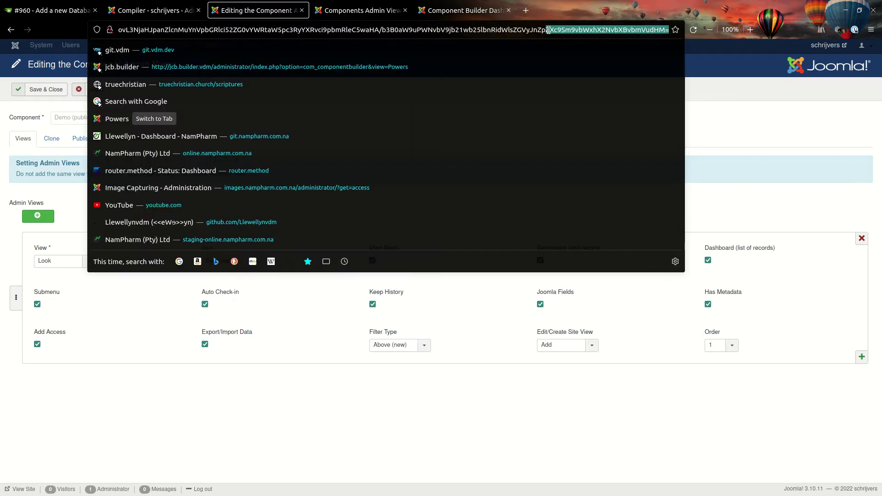
pyautogui.click(546, 30)
pyautogui.press('End')
pyautogui.click(183, 30)
pyautogui.hscroll(-5, 176, 28)
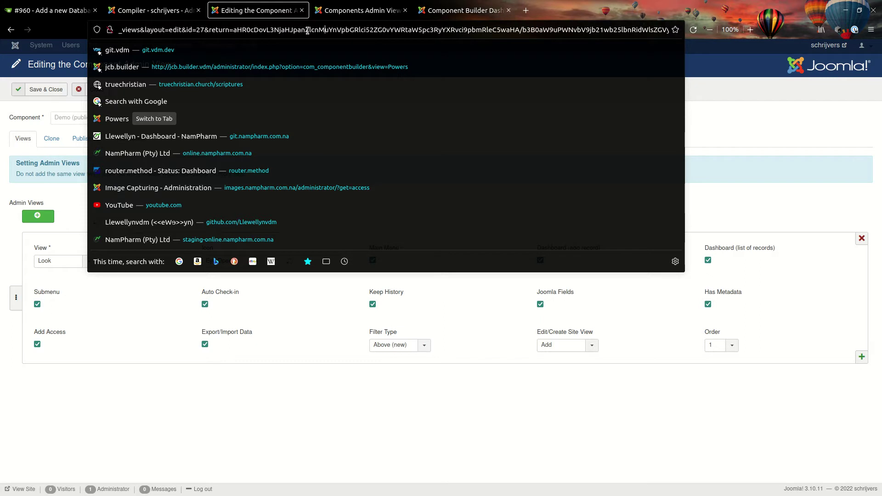
pyautogui.doubleClick(211, 29)
pyautogui.click(758, 141)
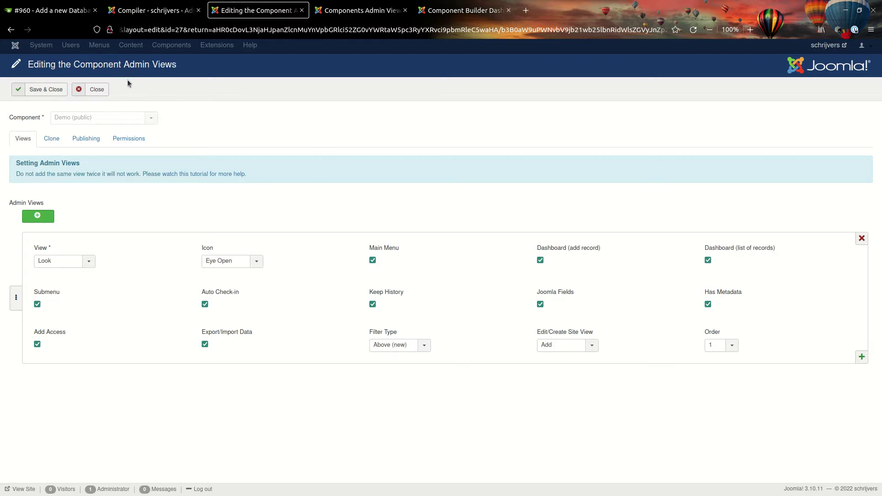
# Step: Remove the return parameter after id=27 from the page address and reload the component admin views record
pyautogui.click(183, 31)
pyautogui.click(143, 31)
pyautogui.hscroll(-2, 136, 31)
pyautogui.hscroll(-2, 135, 31)
pyautogui.hscroll(-1, 248, 29)
pyautogui.click(198, 30)
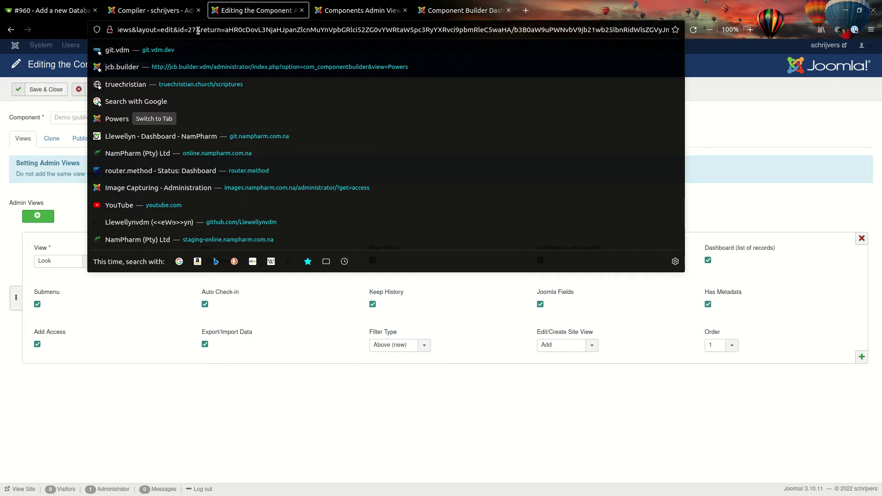
pyautogui.moveTo(198, 30); pyautogui.dragTo(723, 28)
pyautogui.press('BackSpace')
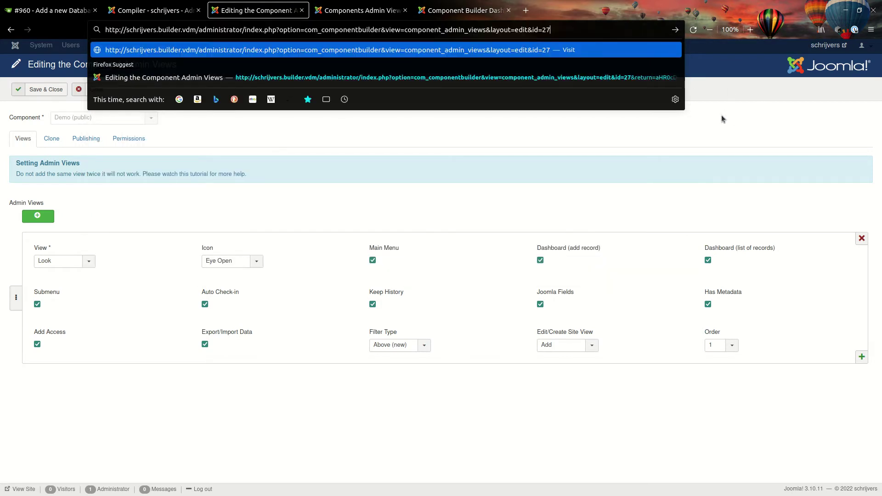
pyautogui.press('Return')
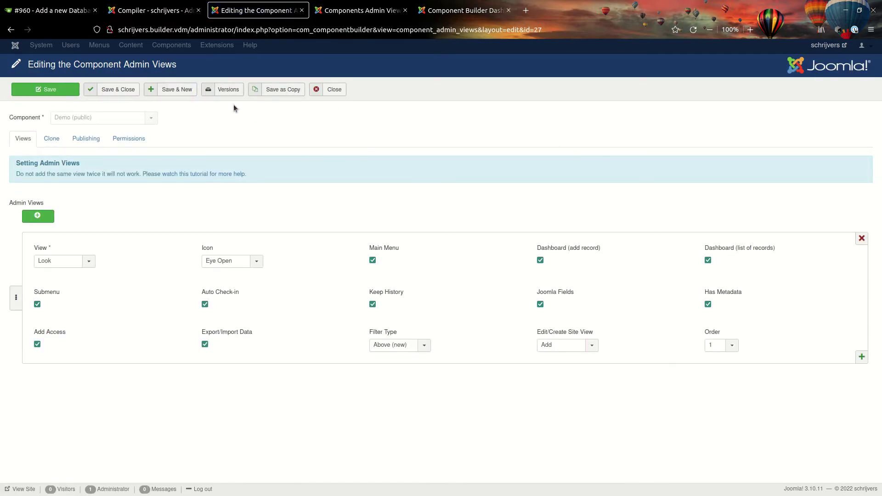
# Step: Examine the version history of the Demo component's admin views record, and close the history and the record
pyautogui.click(224, 90)
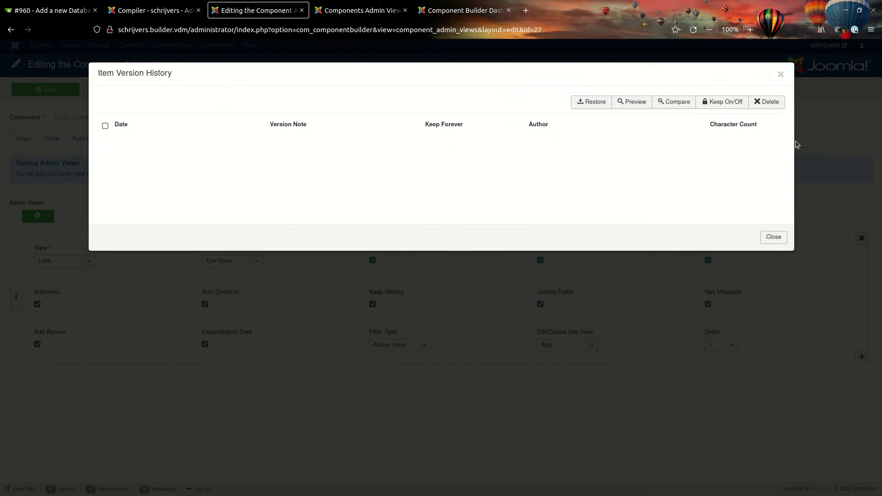
pyautogui.click(781, 74)
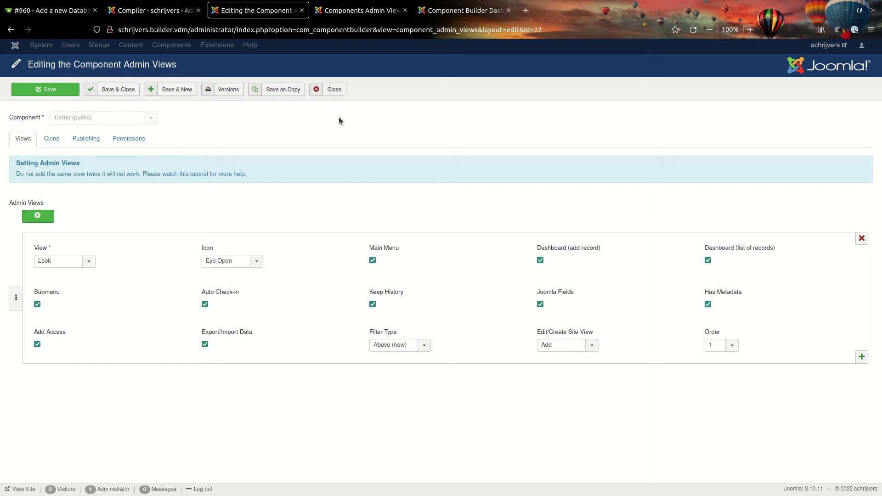
pyautogui.click(335, 90)
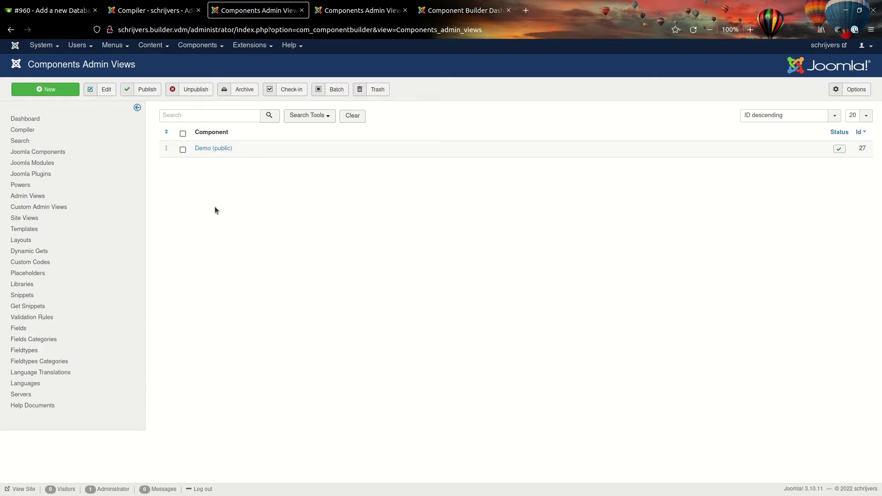
# Step: Go back to the Joomla Components list by way of the Component Builder dashboard
pyautogui.click(194, 46)
pyautogui.click(212, 59)
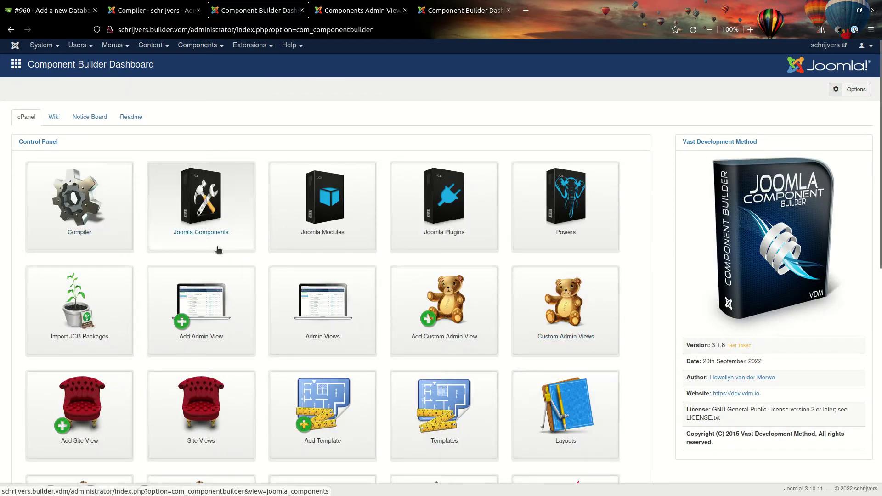
pyautogui.click(225, 237)
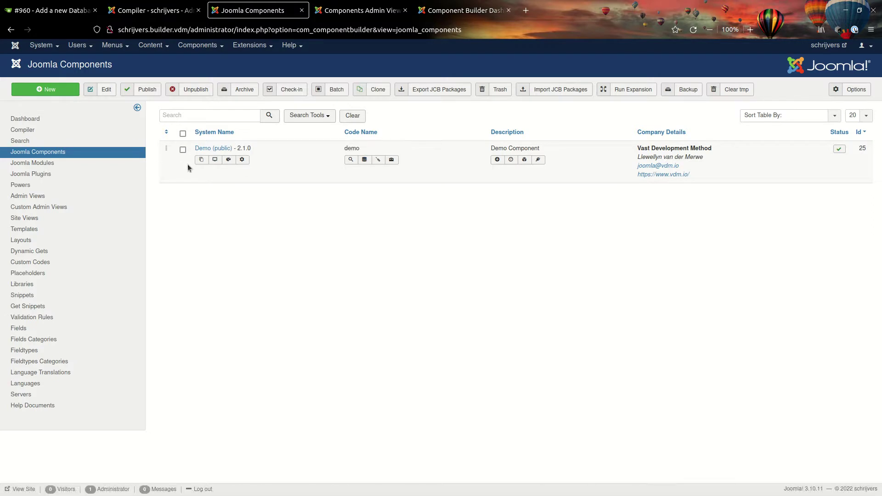
# Step: Reopen the Demo (public) component's admin views and load the record with its address ending at id=27
pyautogui.click(201, 160)
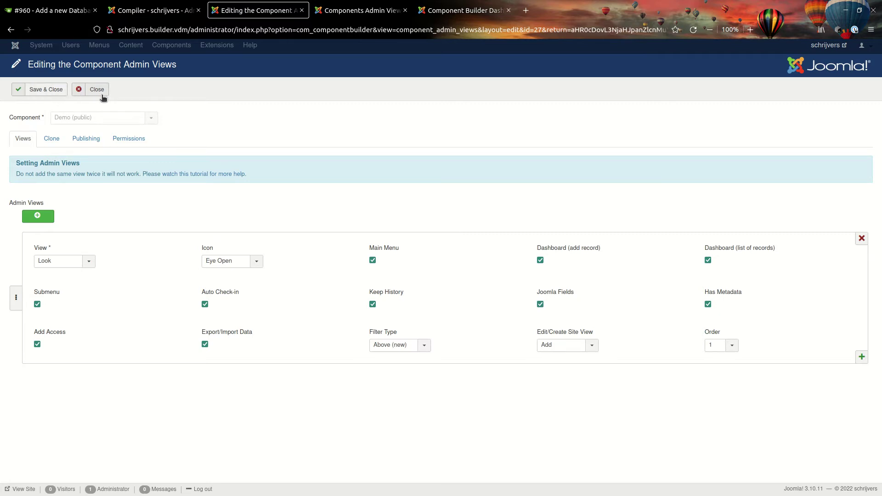
pyautogui.click(543, 30)
pyautogui.moveTo(140, 29); pyautogui.dragTo(693, 35)
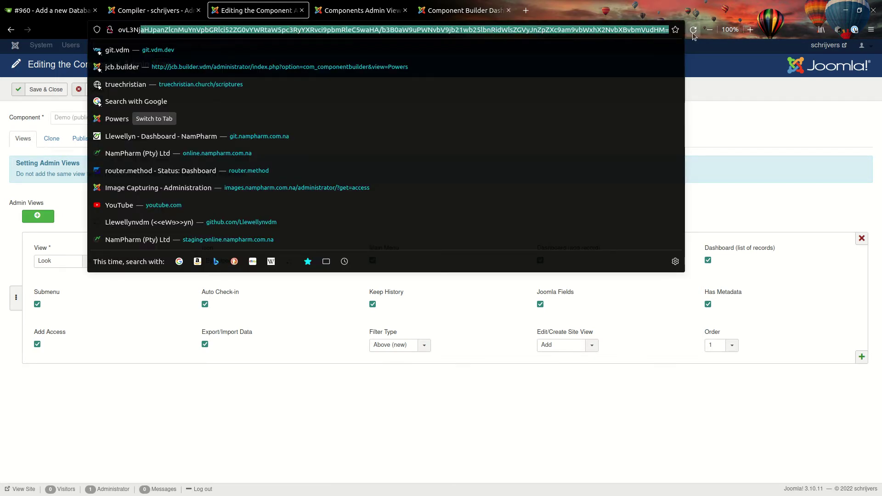
pyautogui.press('BackSpace')
pyautogui.moveTo(549, 30); pyautogui.dragTo(649, 31)
pyautogui.press('BackSpace')
pyautogui.press('Return')
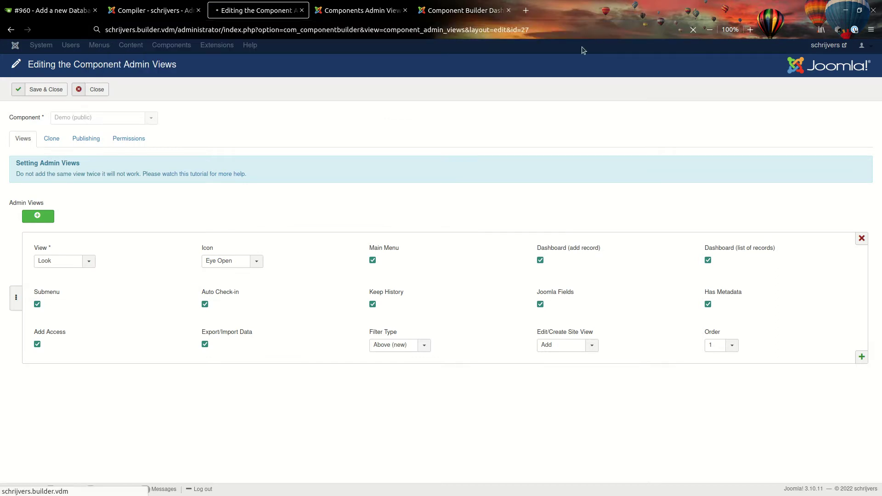
# Step: Check the admin views record's version history again, and close the history and the record
pyautogui.click(223, 90)
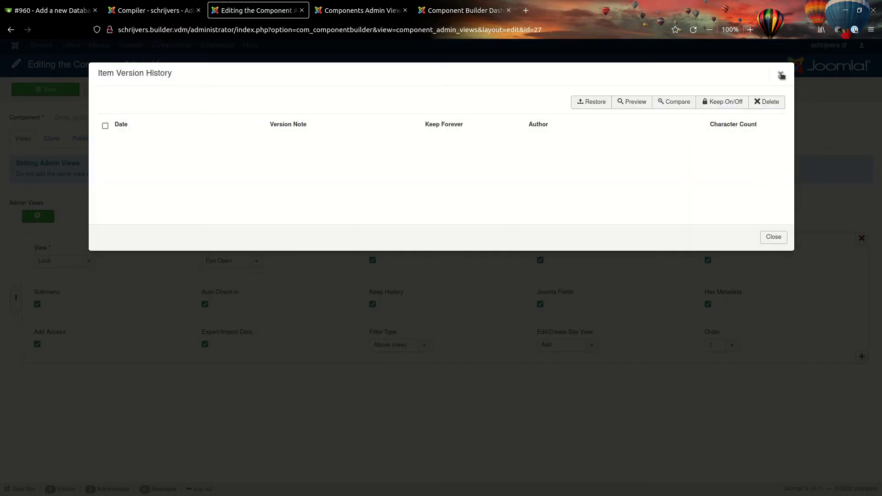
pyautogui.click(782, 76)
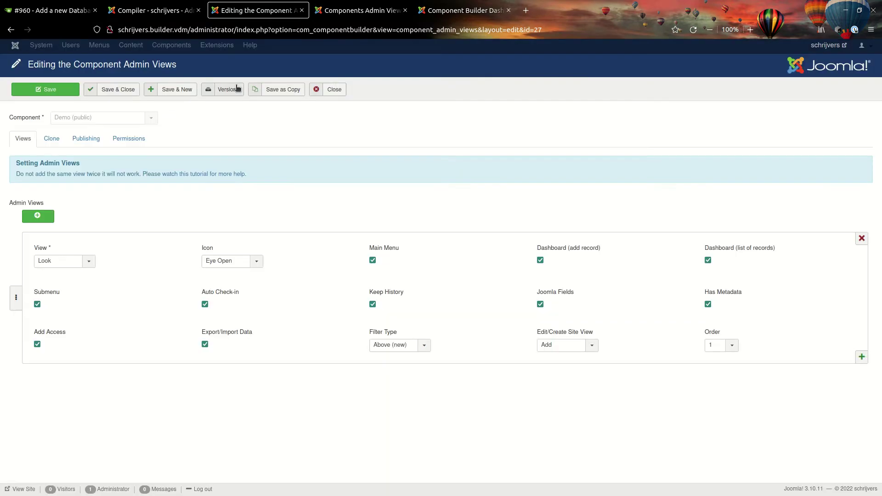
pyautogui.click(331, 90)
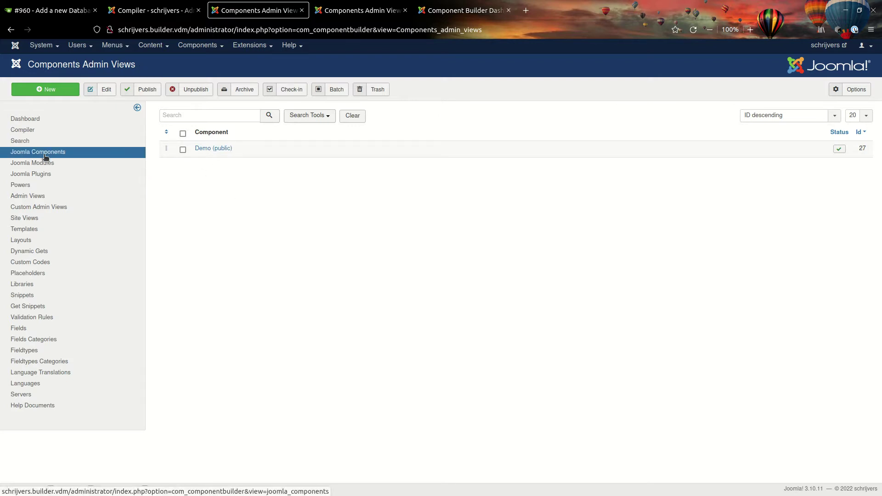
# Step: Open the Joomla Components list in a new tab and place that tab directly after the Compiler tab
pyautogui.rightClick(29, 153)
pyautogui.click(71, 160)
pyautogui.click(334, 4)
pyautogui.moveTo(334, 7); pyautogui.dragTo(257, 9)
pyautogui.click(200, 10)
pyautogui.click(220, 11)
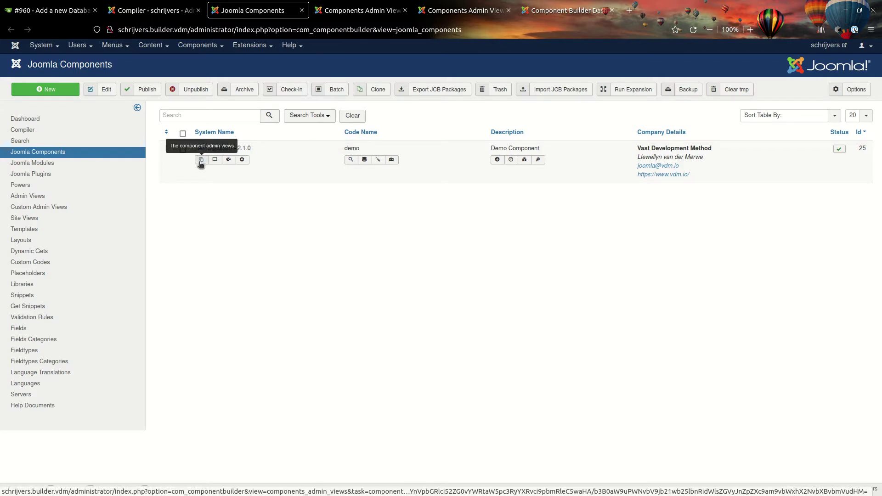
# Step: View the linked admin views inside the Demo (public) component, close it and return to the Joomla Components list
pyautogui.click(218, 149)
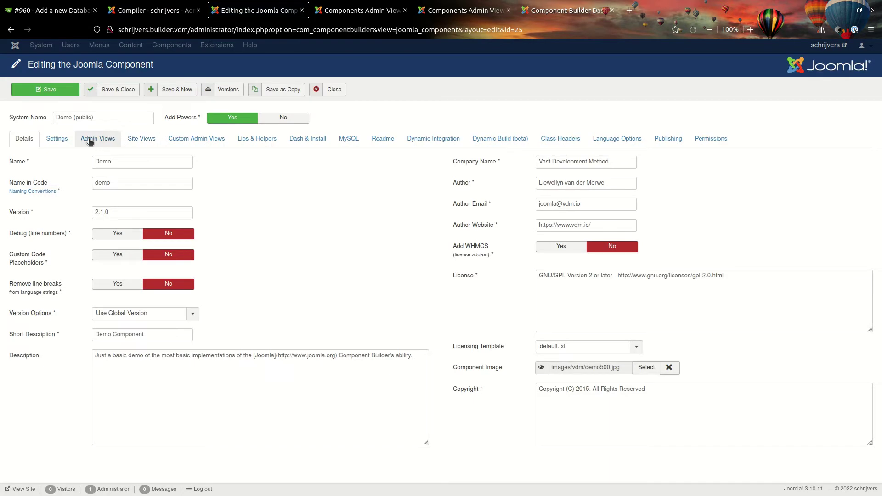
pyautogui.click(89, 139)
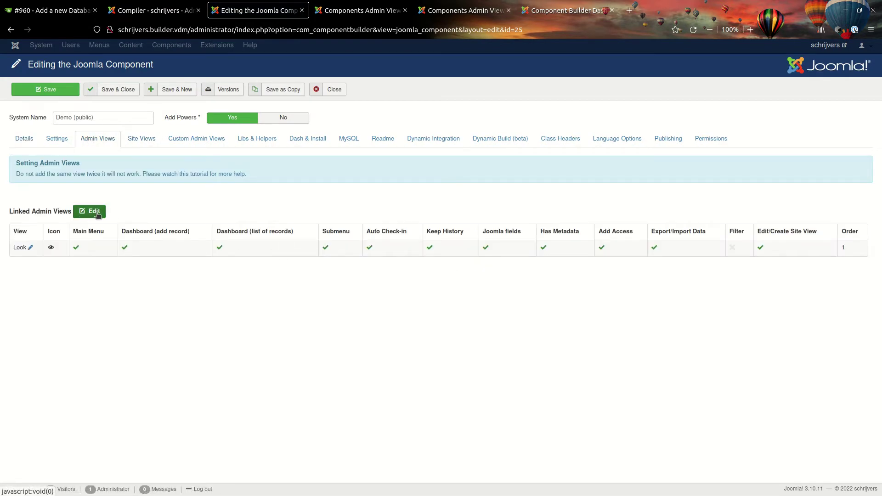
pyautogui.click(342, 89)
pyautogui.click(360, 10)
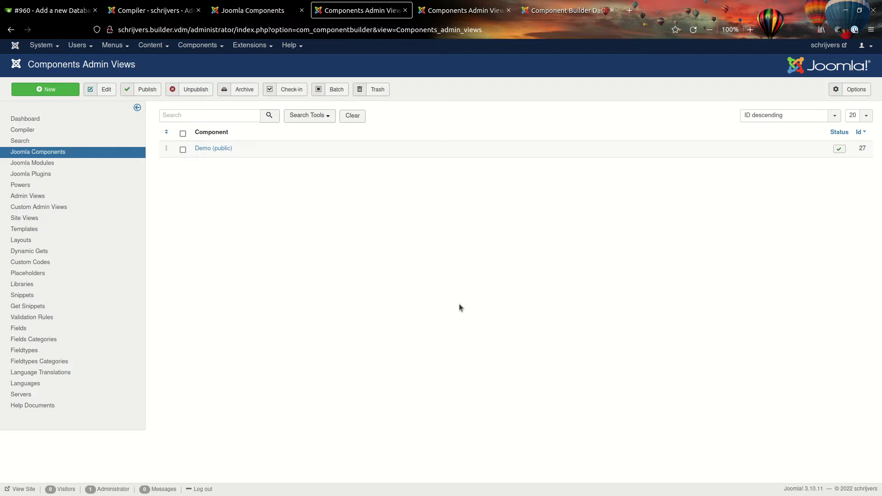
pyautogui.click(258, 5)
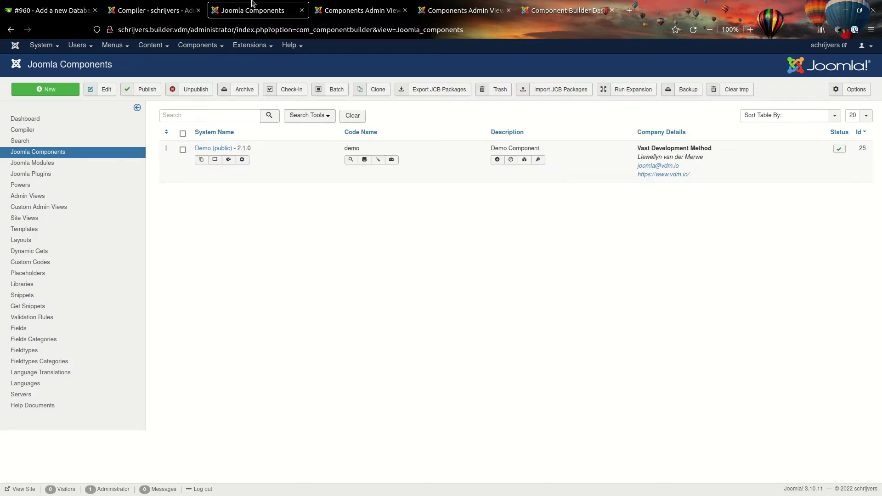
# Step: Open the Demo (public) component's admin views from the list and add a second entry using My New View
pyautogui.click(202, 160)
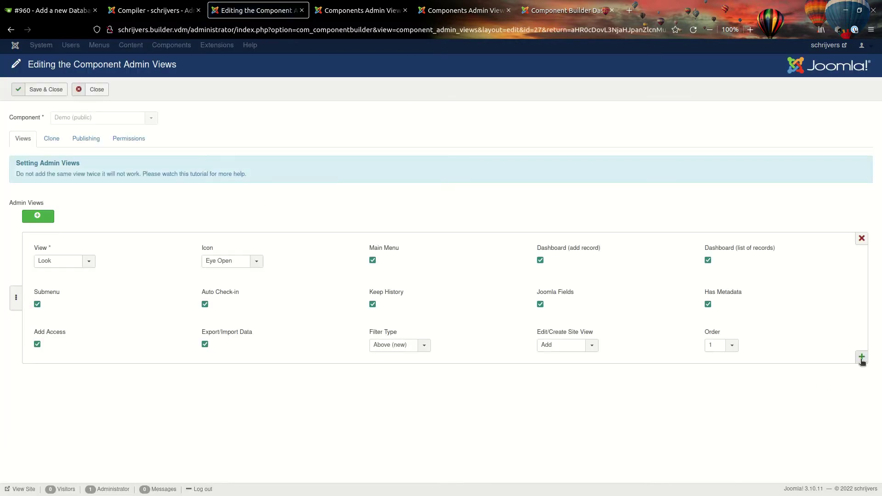
pyautogui.click(862, 360)
pyautogui.click(58, 402)
pyautogui.click(58, 436)
pyautogui.scroll(-2, 148, 423)
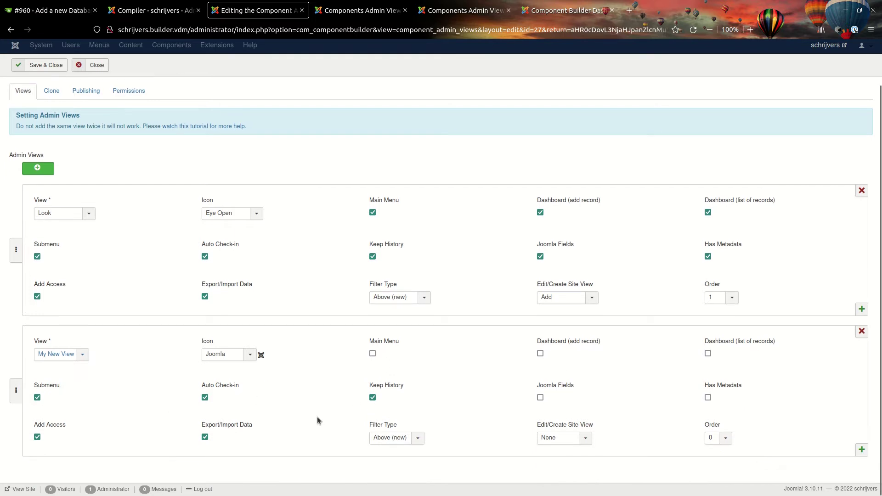
# Step: Enable Main Menu and set the order to 2 for My New View, and save and close the admin views
pyautogui.click(372, 355)
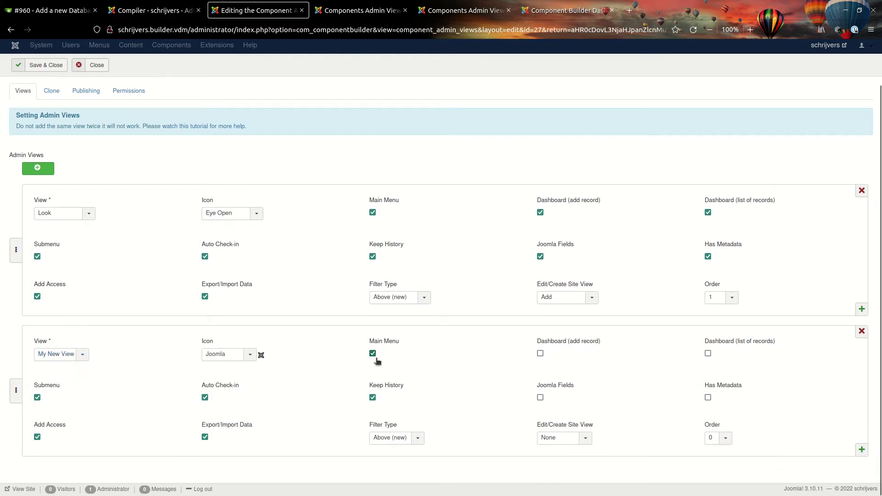
pyautogui.click(540, 355)
pyautogui.click(715, 437)
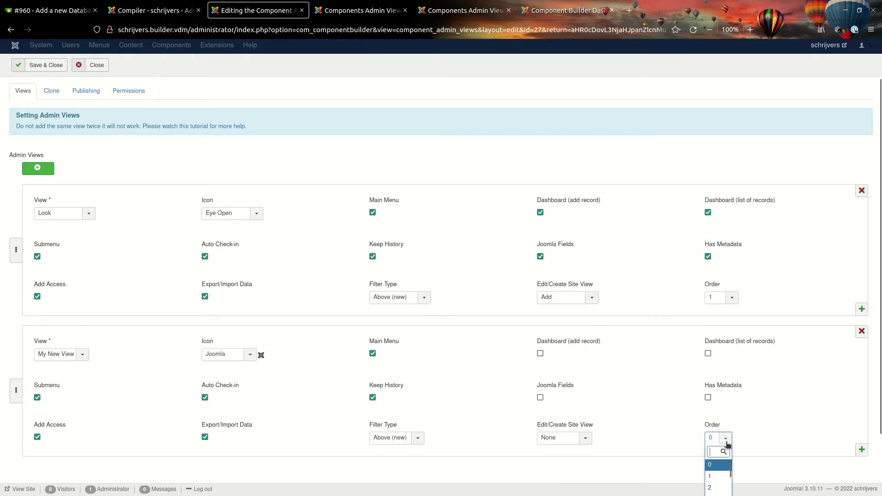
pyautogui.click(716, 488)
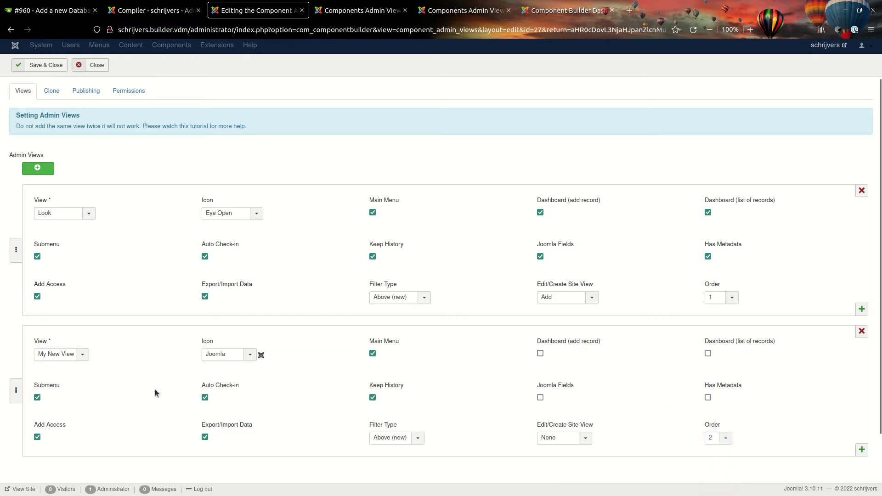
pyautogui.scroll(2, 115, 376)
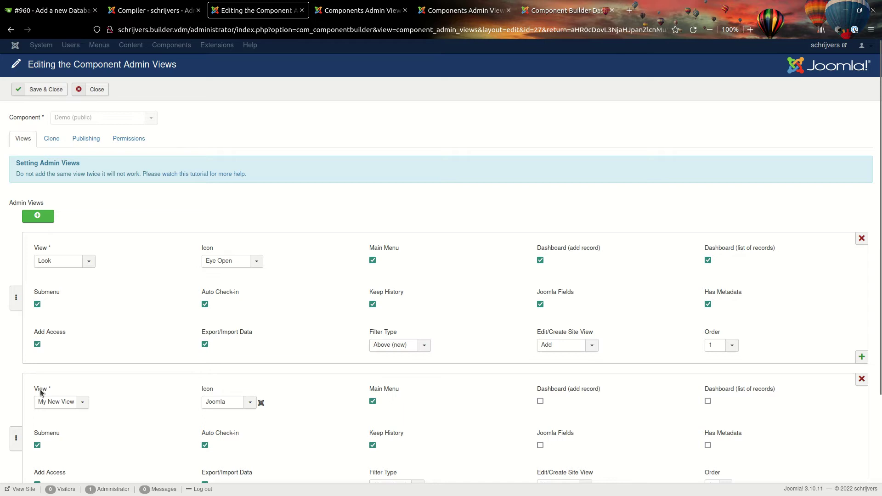
pyautogui.click(49, 88)
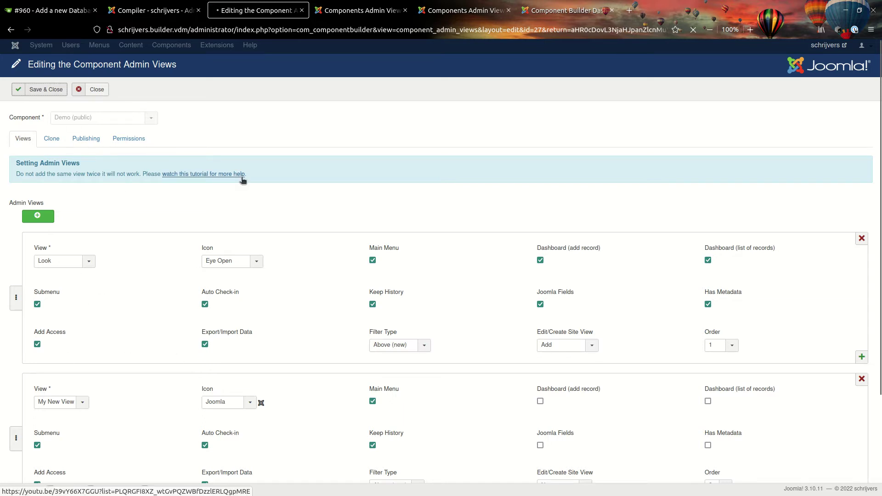
# Step: Compile the Demo (public) component with the Compiler and look through the build report
pyautogui.click(53, 132)
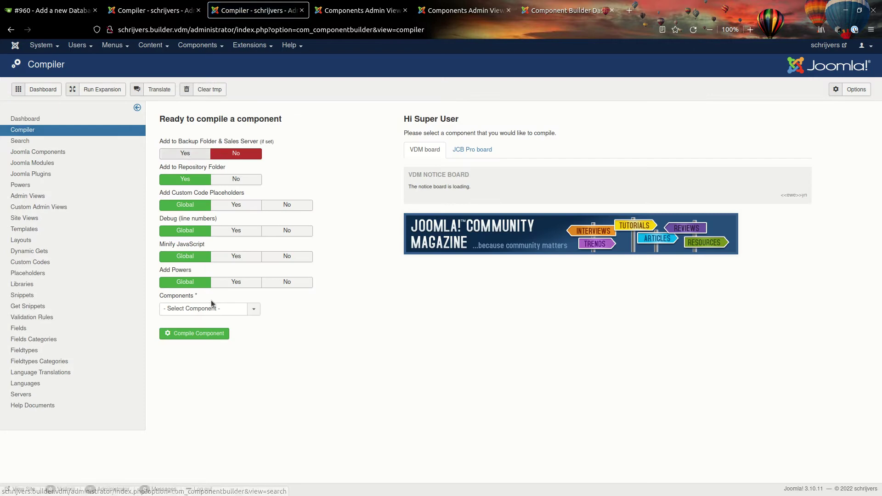
pyautogui.click(204, 309)
pyautogui.click(197, 330)
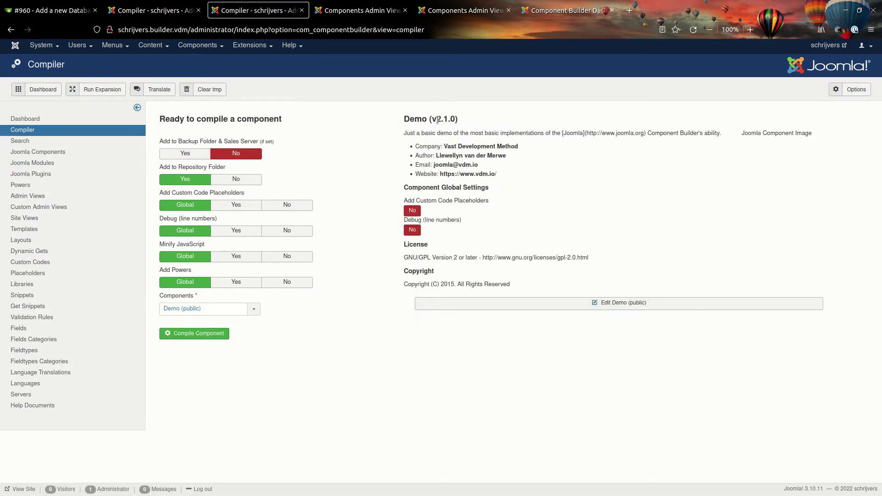
pyautogui.click(183, 334)
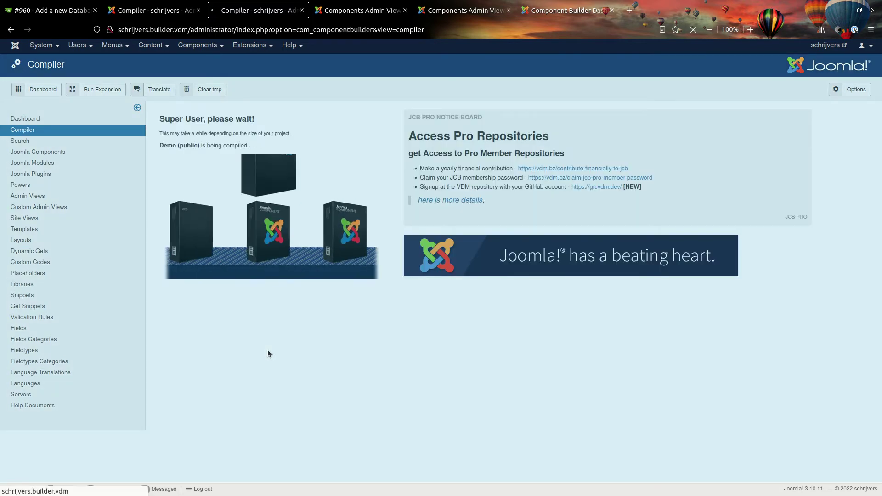
pyautogui.scroll(-2, 390, 326)
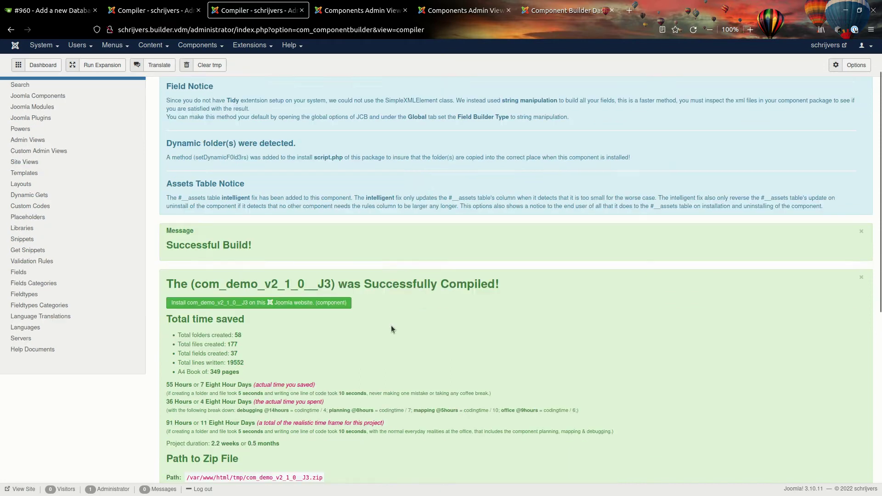
pyautogui.scroll(-4, 391, 325)
pyautogui.moveTo(311, 183); pyautogui.dragTo(269, 182)
pyautogui.click(429, 280)
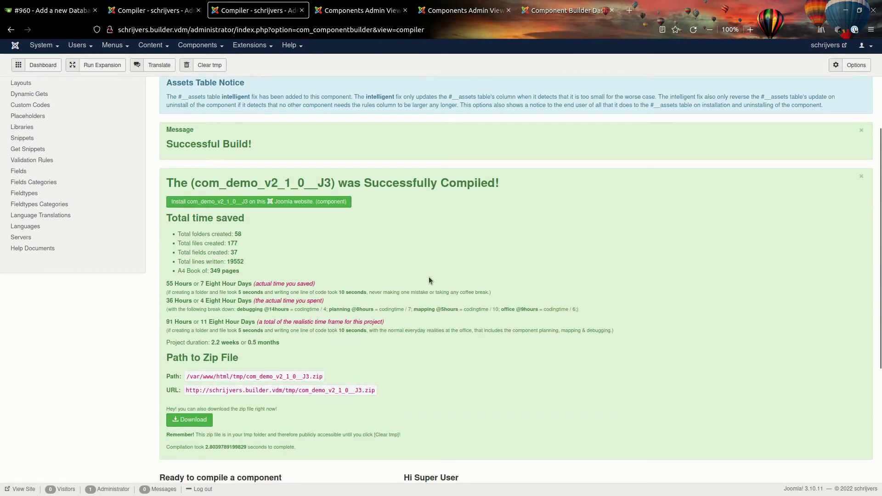
pyautogui.scroll(-8, 272, 308)
pyautogui.scroll(15, 382, 283)
# Step: Open the version updates of Demo (public) from the Joomla Components list, check the 2.1.0 entry's MySQL, and close them
pyautogui.click(360, 10)
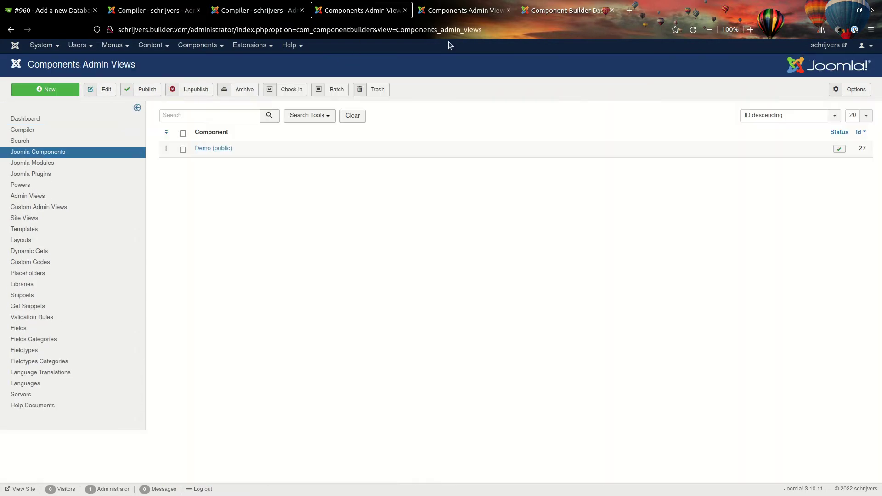
pyautogui.click(464, 10)
pyautogui.click(33, 132)
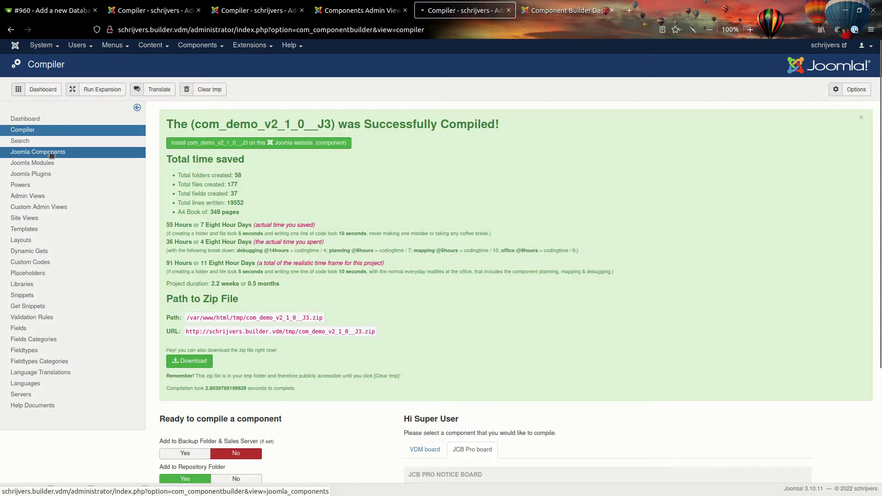
pyautogui.click(51, 154)
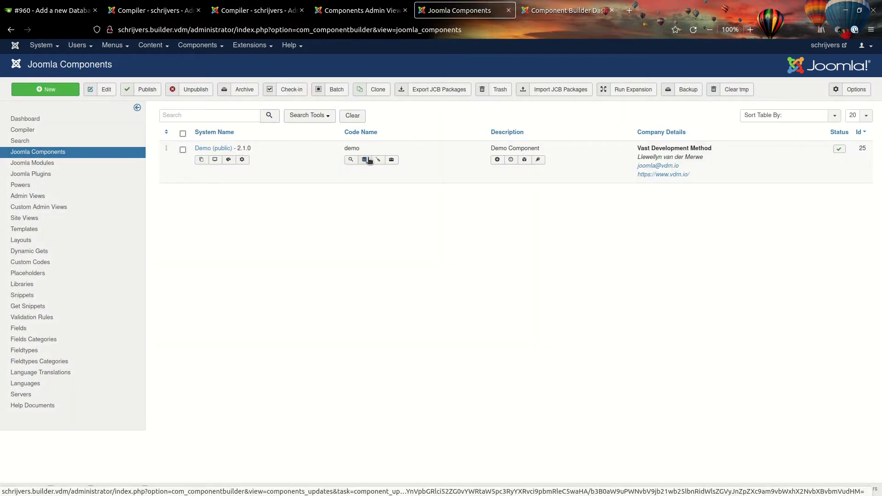
pyautogui.click(372, 159)
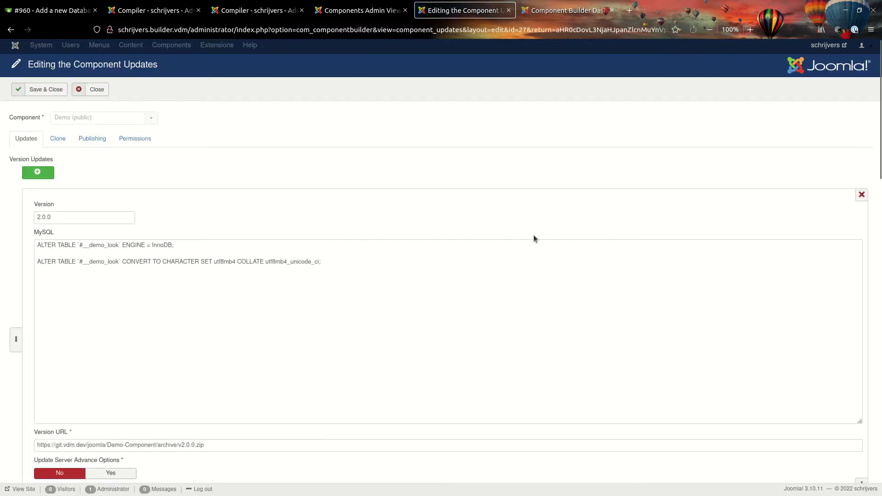
pyautogui.scroll(-8, 643, 236)
pyautogui.scroll(6, 220, 247)
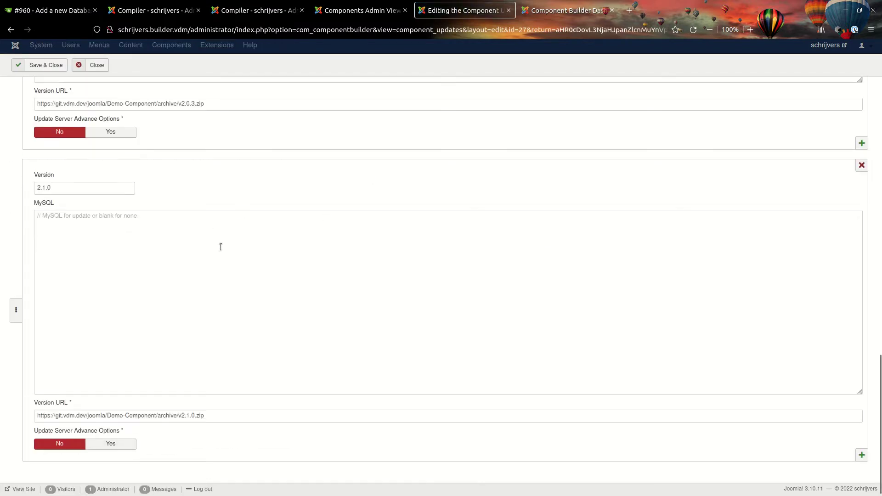
pyautogui.scroll(-6, 221, 247)
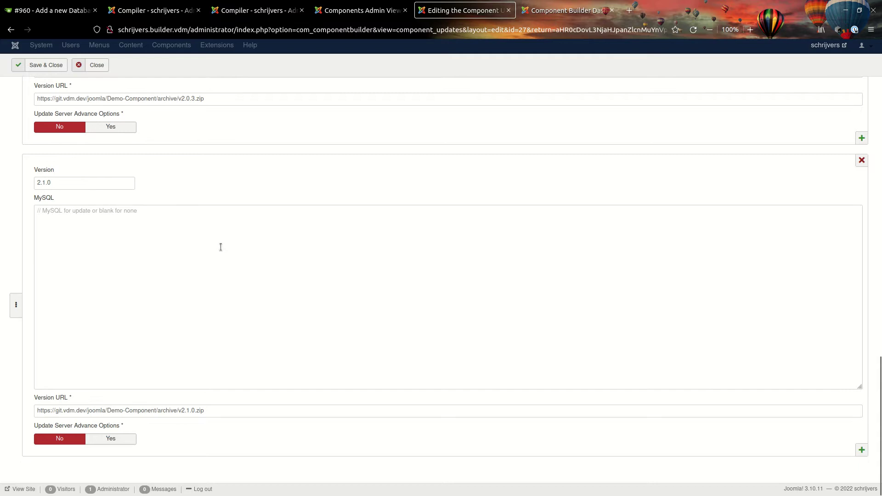
pyautogui.click(94, 65)
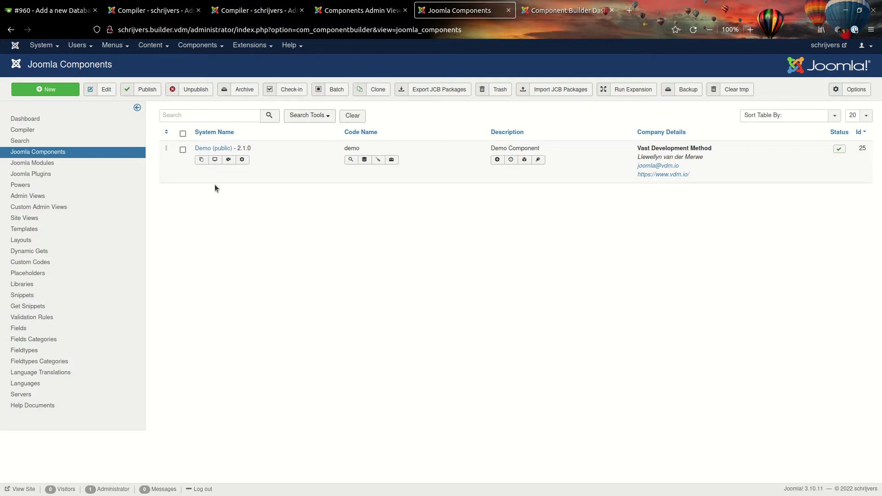
# Step: Return to the Compiler page with the build report and clear the tmp folder
pyautogui.click(351, 7)
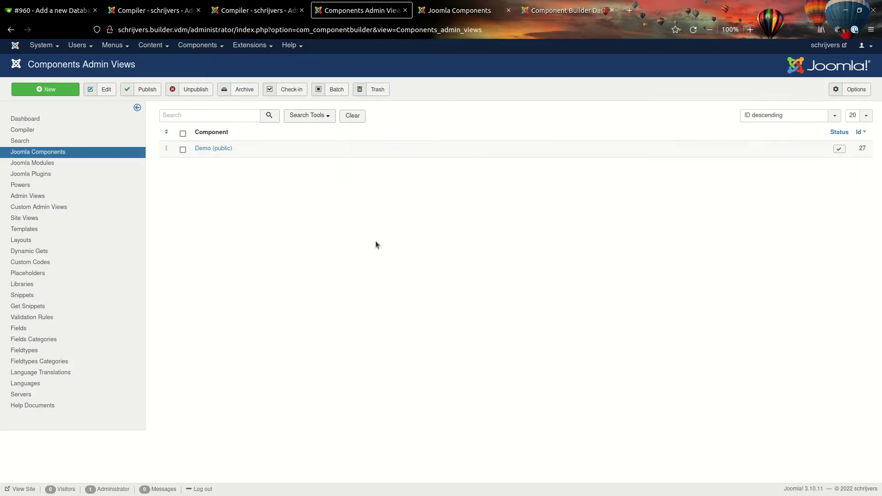
pyautogui.click(244, 7)
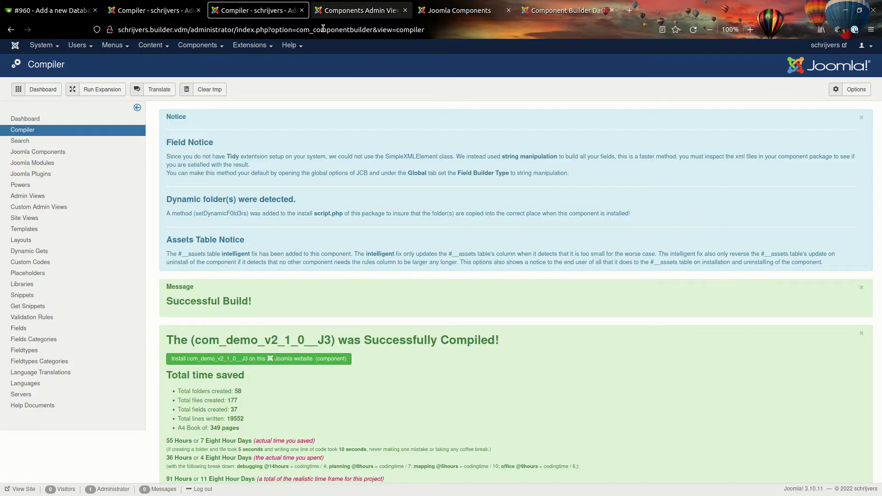
pyautogui.click(201, 90)
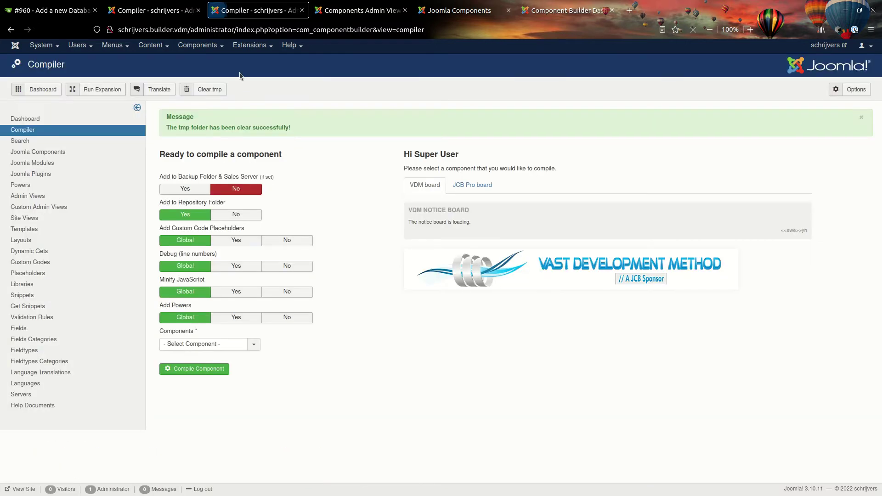
# Step: Switch to the first Compiler tab and open the Demo (public) component's admin views from the Joomla Components list
pyautogui.click(184, 12)
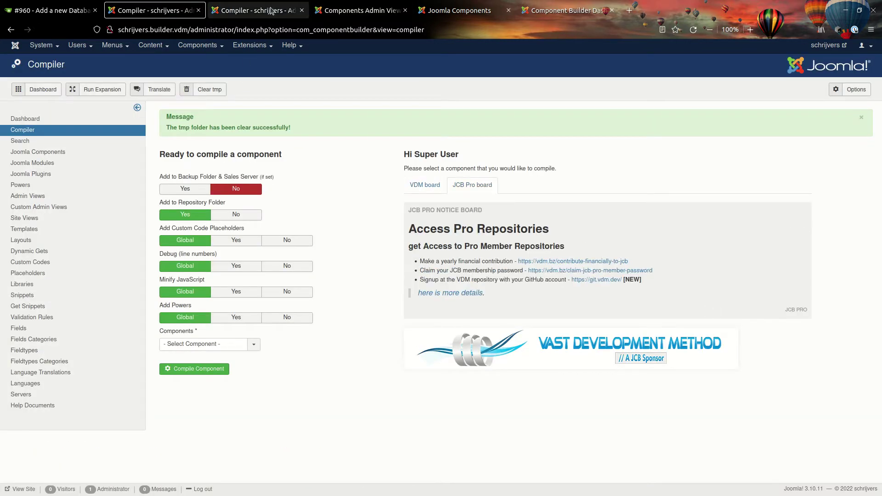
pyautogui.click(33, 155)
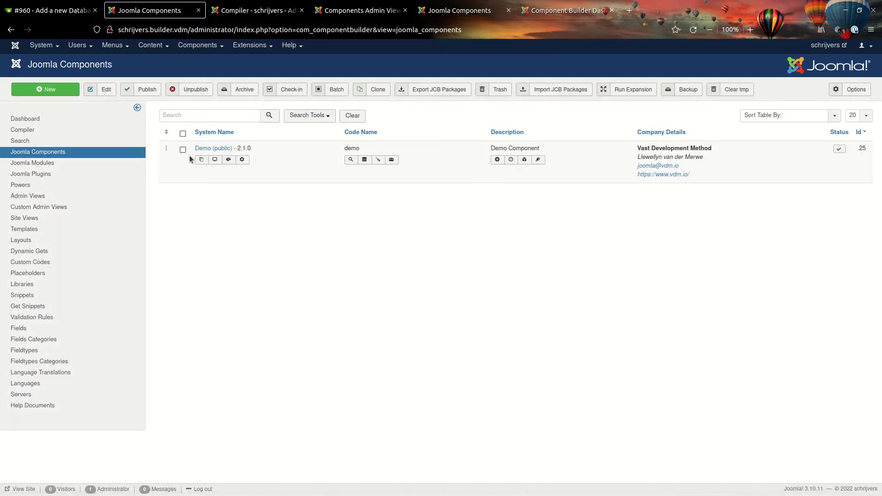
pyautogui.click(202, 160)
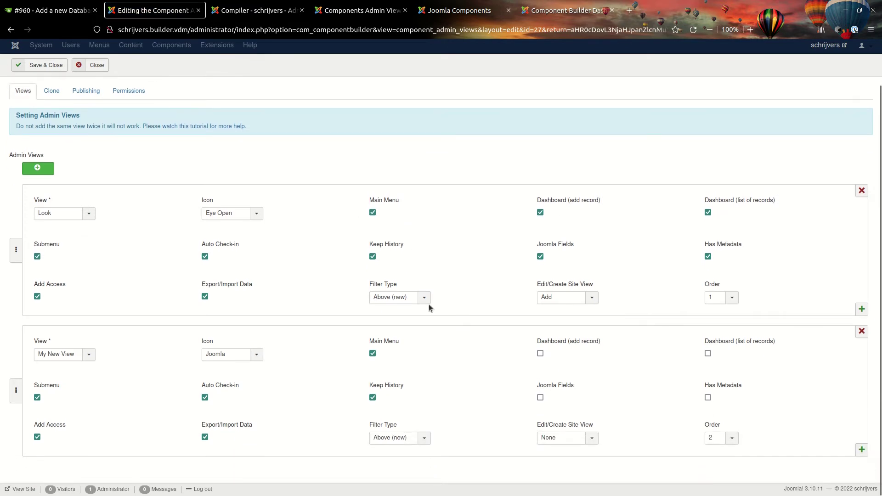
# Step: Strip the return parameter from the page address so it ends at id=27, and reload the admin views editor
pyautogui.click(552, 30)
pyautogui.moveTo(144, 31); pyautogui.dragTo(546, 55)
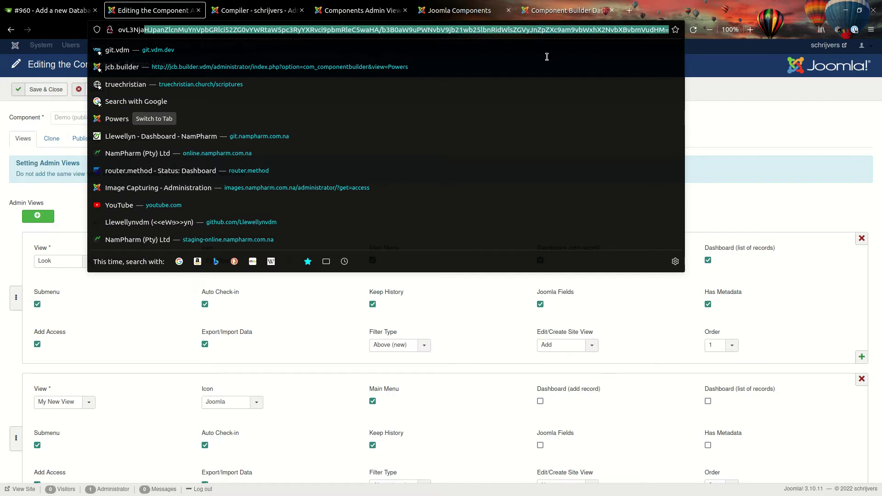
pyautogui.press('BackSpace')
pyautogui.press('BackSpace')
pyautogui.press('BackSpace')
pyautogui.press('BackSpace')
pyautogui.press('BackSpace')
pyautogui.press('BackSpace')
pyautogui.press('BackSpace')
pyautogui.press('BackSpace')
pyautogui.press('BackSpace')
pyautogui.press('BackSpace')
pyautogui.press('BackSpace')
pyautogui.press('BackSpace')
pyautogui.press('BackSpace')
pyautogui.press('BackSpace')
pyautogui.press('BackSpace')
pyautogui.press('BackSpace')
pyautogui.press('BackSpace')
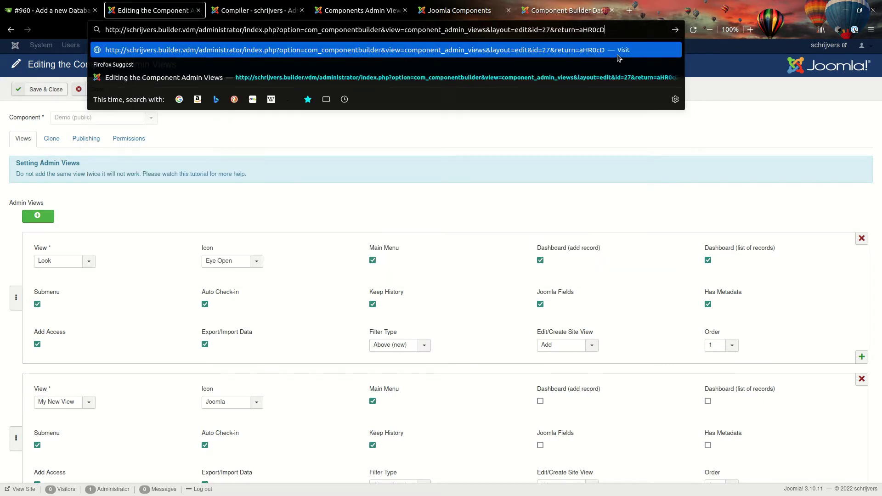
pyautogui.press('BackSpace')
pyautogui.press('BackSpace')
pyautogui.press('BackSpace')
pyautogui.press('BackSpace')
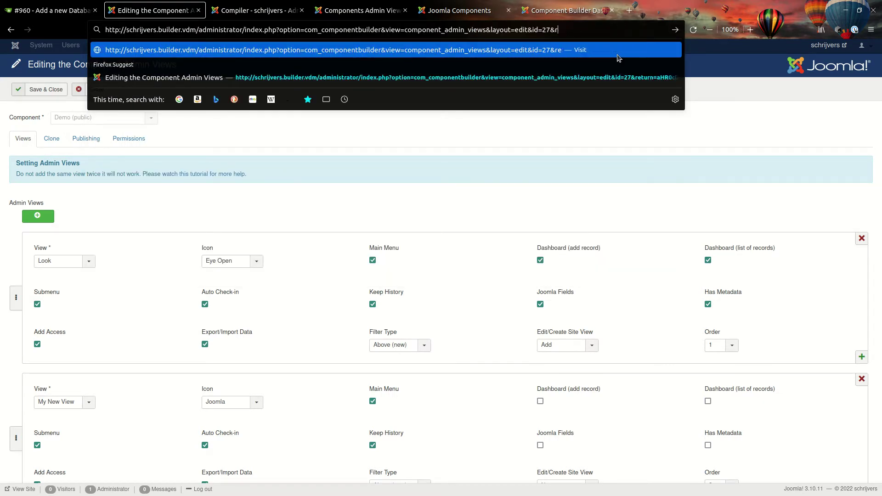
pyautogui.press('Return')
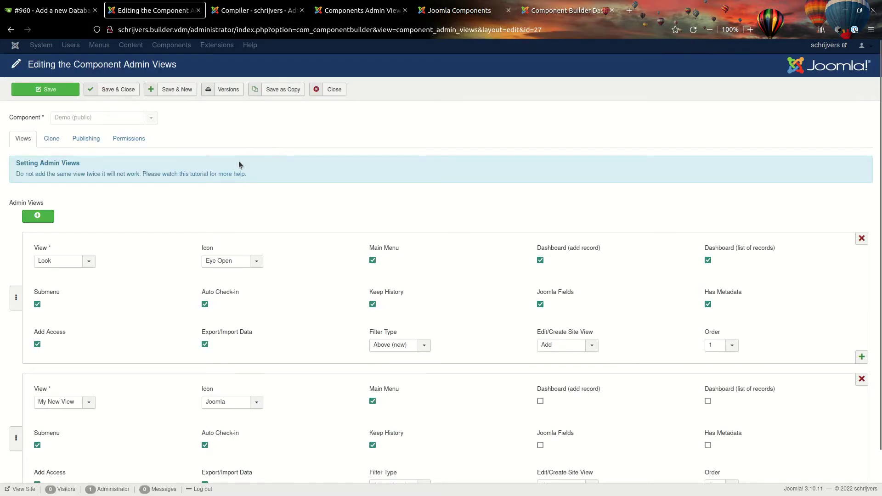
# Step: Check the version history of the component admin views, close it, and look over the linked Look and My New View entries
pyautogui.click(224, 91)
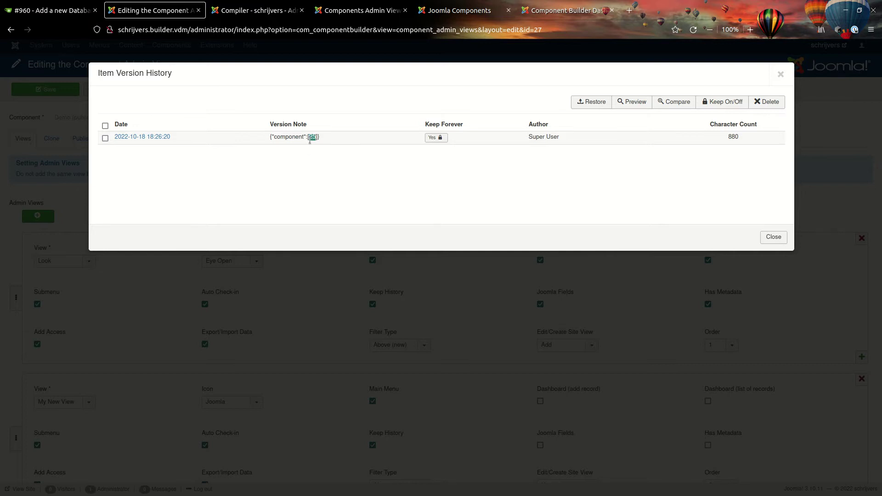
pyautogui.click(300, 166)
pyautogui.click(781, 75)
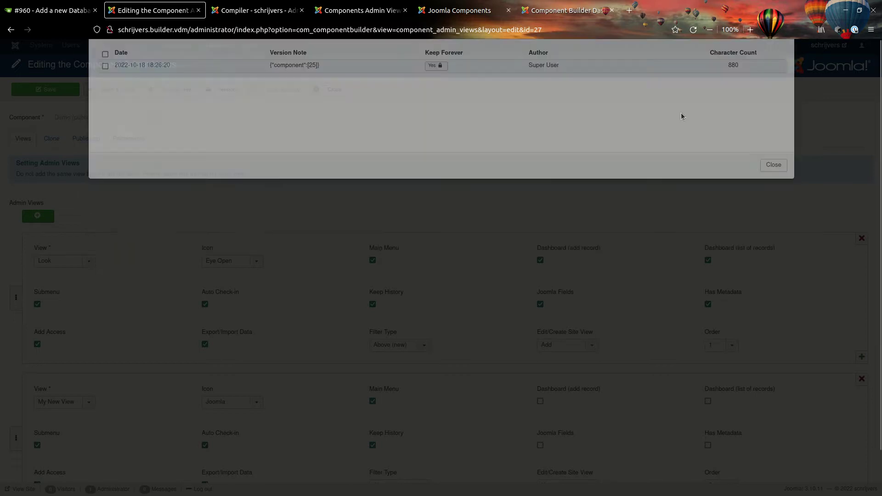
pyautogui.scroll(-2, 294, 311)
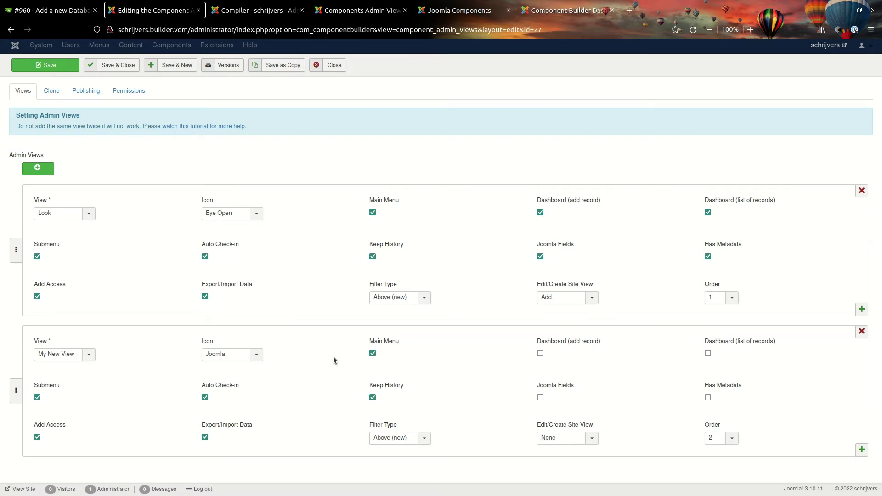
pyautogui.scroll(2, 333, 357)
pyautogui.scroll(-2, 333, 357)
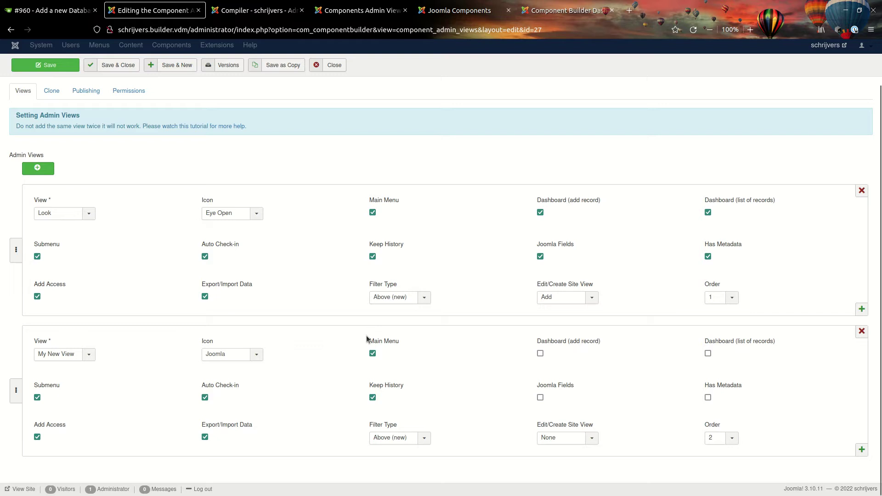
pyautogui.scroll(2, 252, 188)
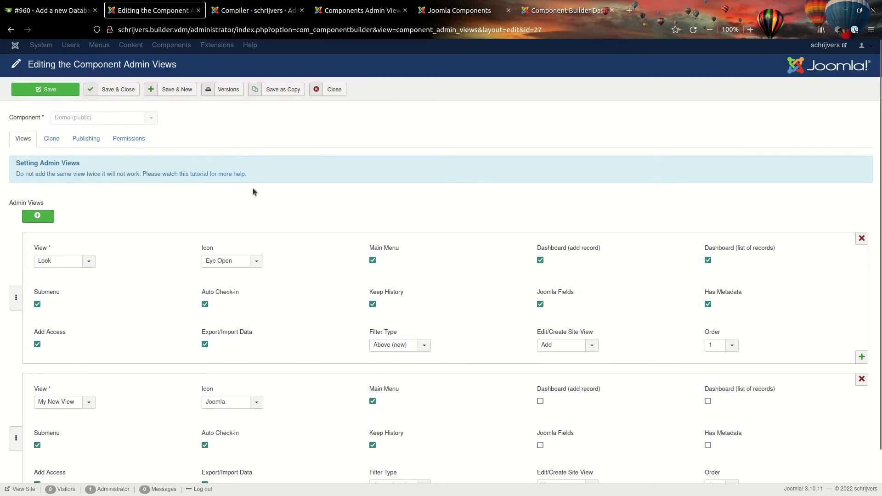
# Step: Reopen the version history, try to preview the saved version, then deselect it and close the history
pyautogui.click(219, 90)
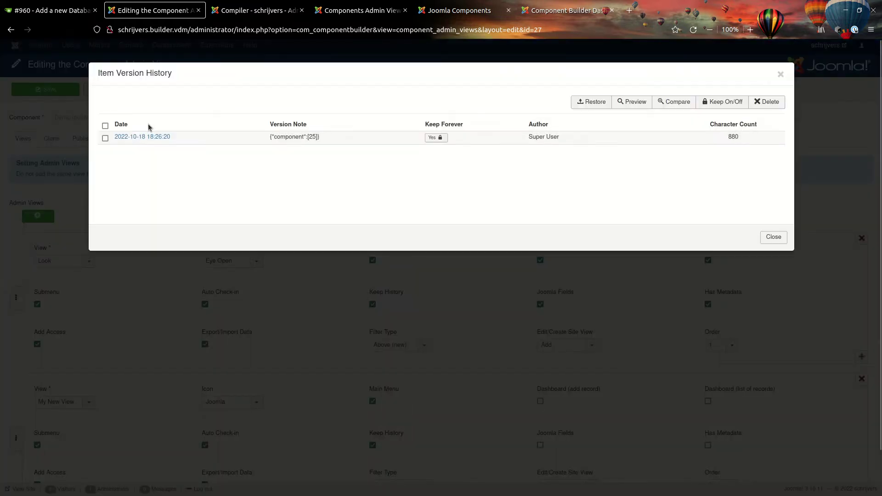
pyautogui.click(151, 137)
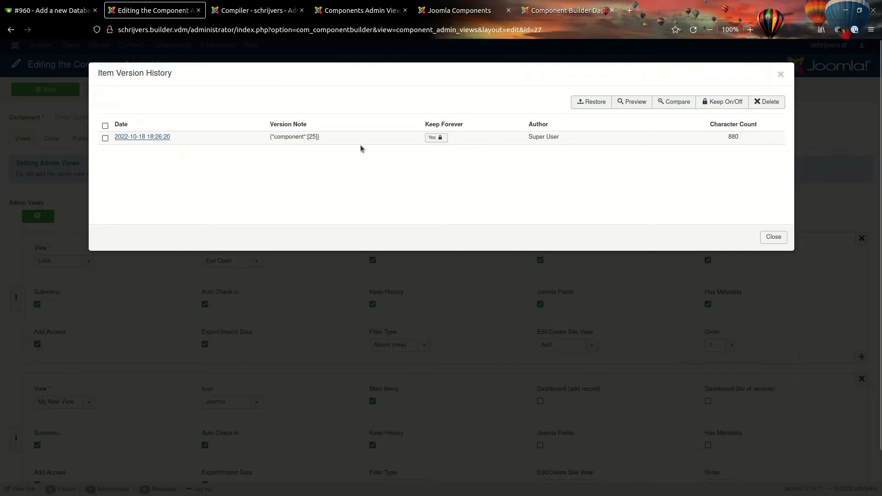
pyautogui.click(873, 9)
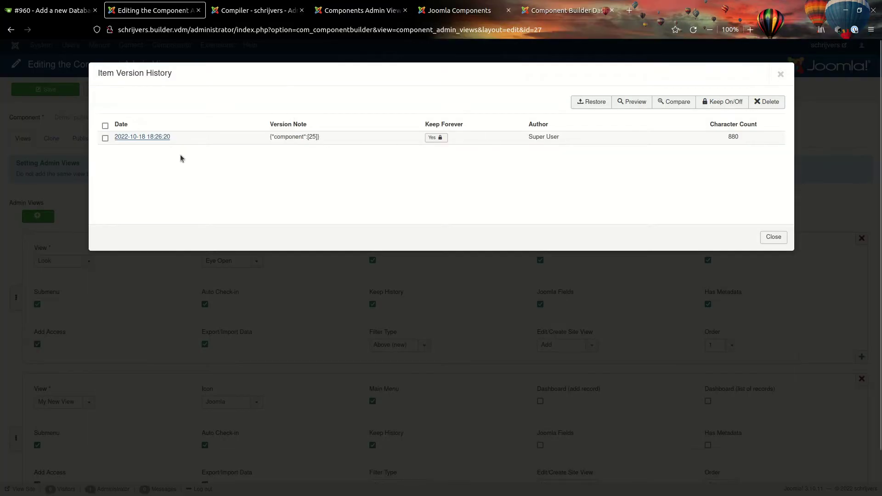
pyautogui.click(106, 138)
pyautogui.click(636, 103)
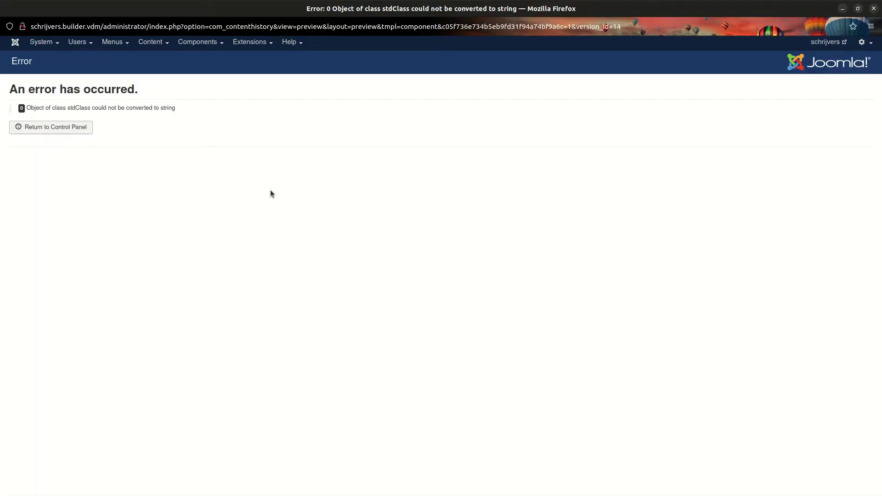
pyautogui.click(873, 8)
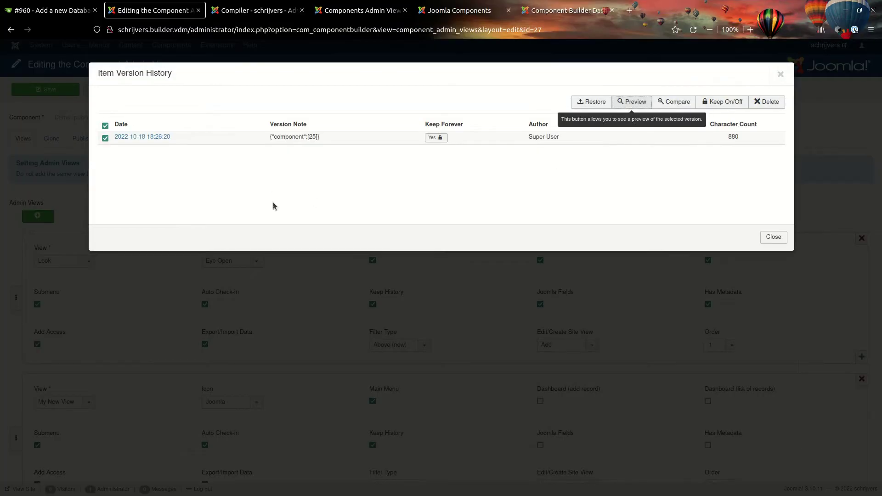
pyautogui.click(105, 139)
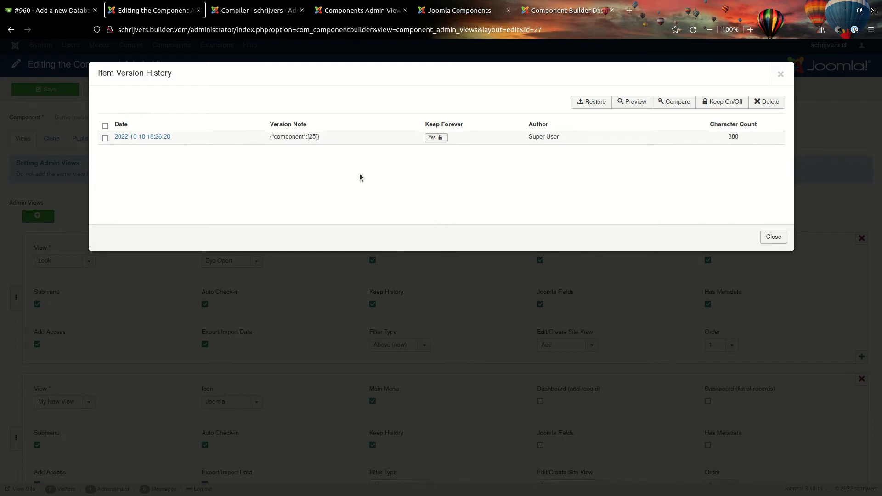
pyautogui.click(781, 73)
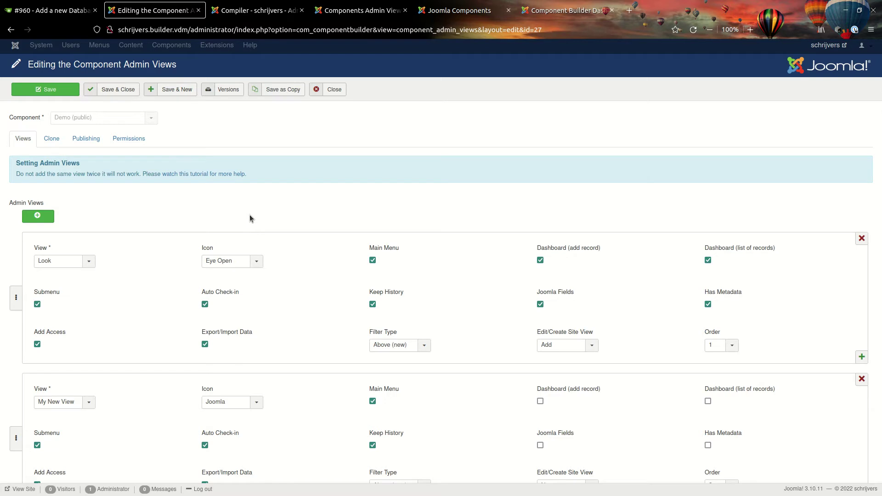
# Step: Remove the My New View entry from the Demo component's admin views, save, and open the version history
pyautogui.click(861, 380)
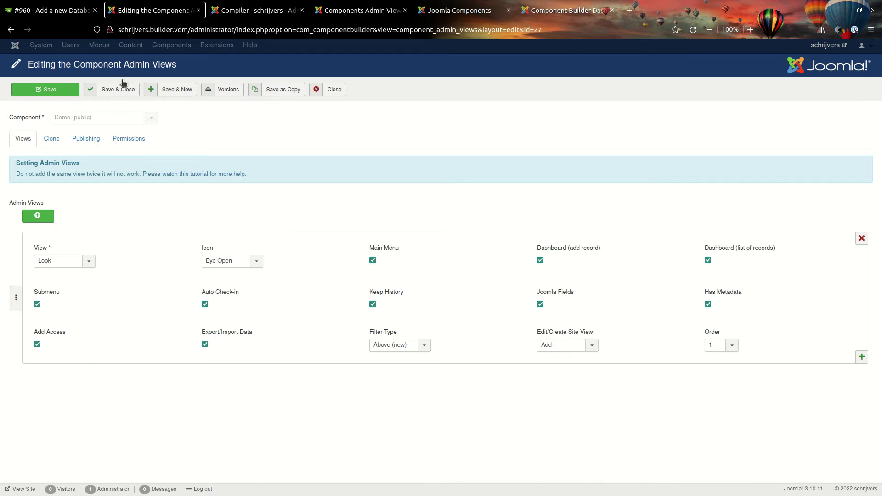
pyautogui.click(59, 88)
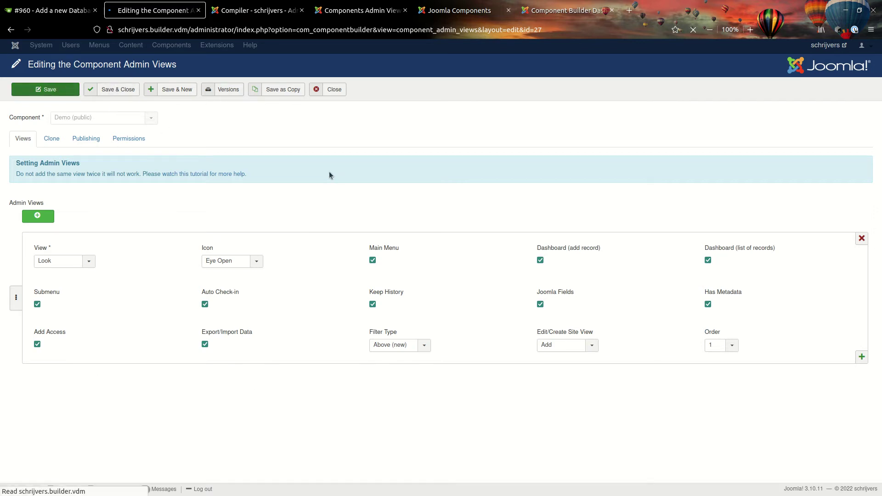
pyautogui.click(232, 91)
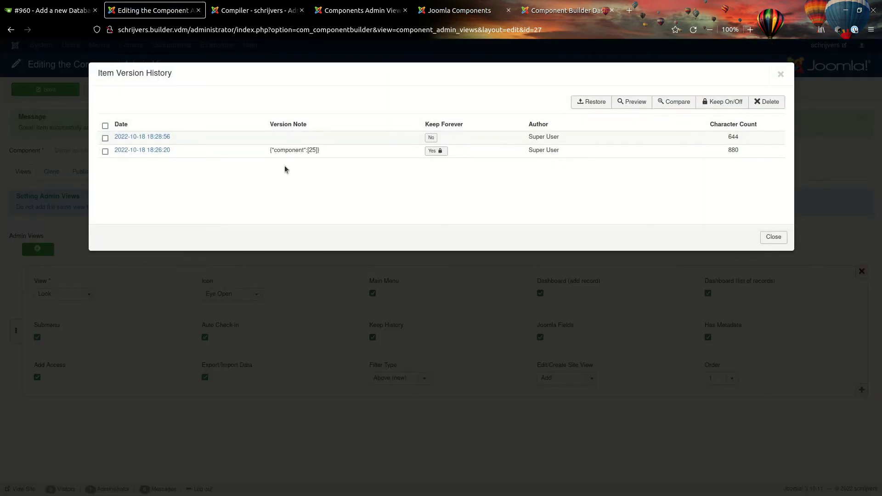
pyautogui.click(104, 152)
pyautogui.click(433, 151)
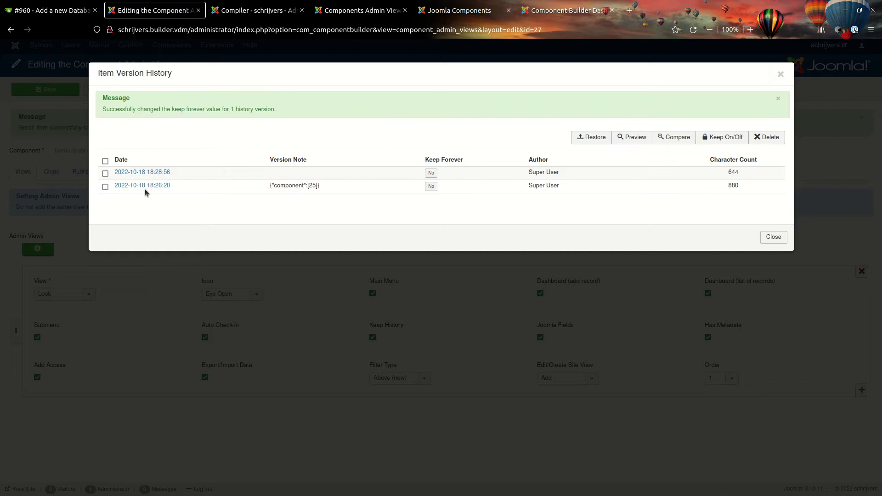
pyautogui.click(106, 187)
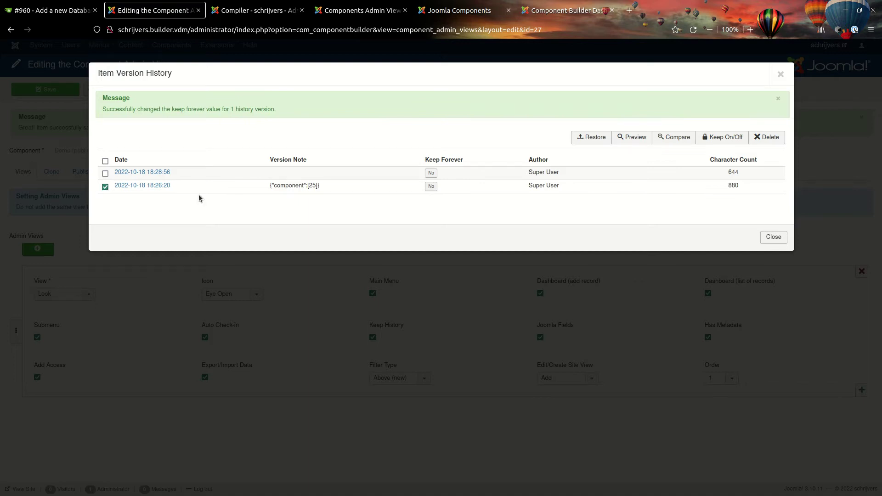
pyautogui.click(768, 138)
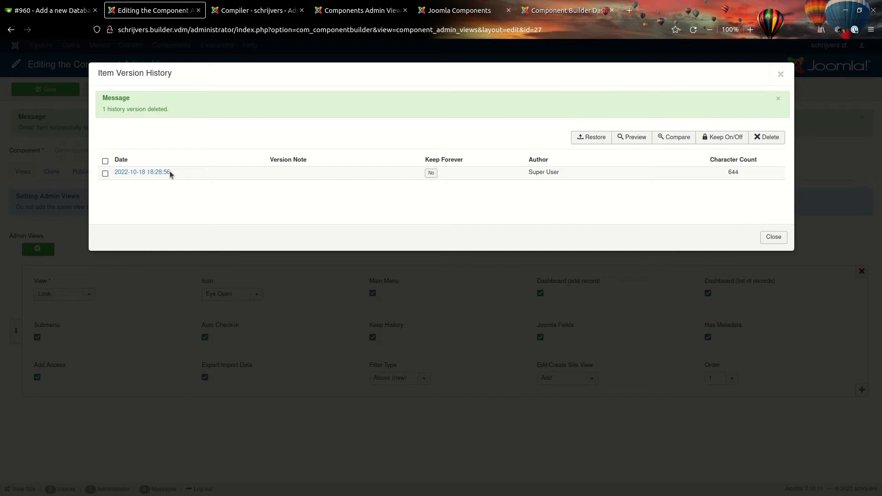
pyautogui.click(780, 73)
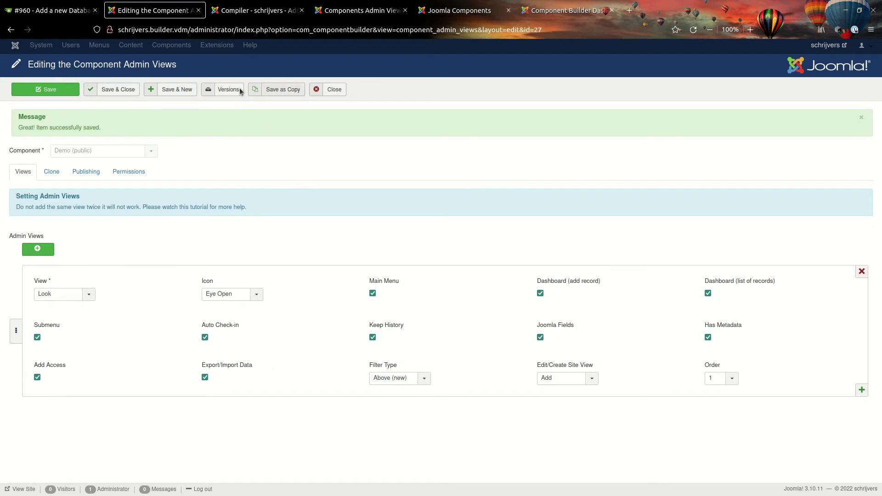
pyautogui.click(225, 92)
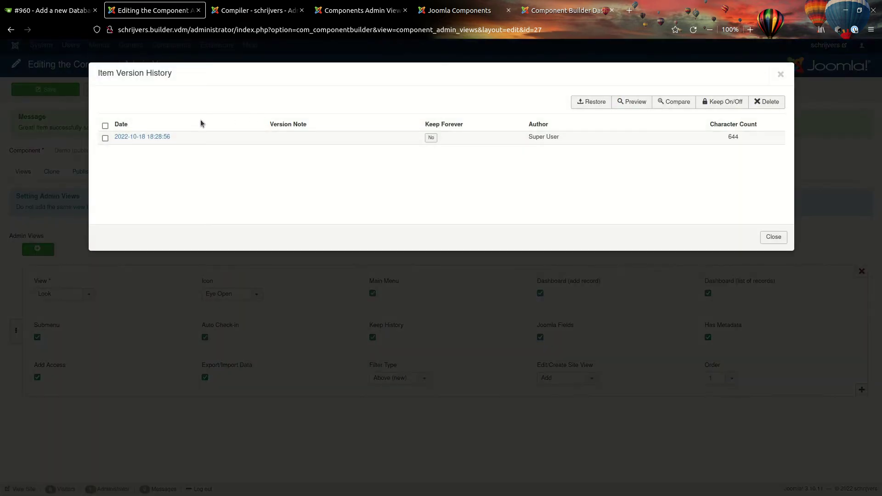
pyautogui.click(105, 138)
pyautogui.click(766, 102)
pyautogui.click(784, 78)
pyautogui.click(74, 91)
pyautogui.click(228, 90)
pyautogui.click(784, 77)
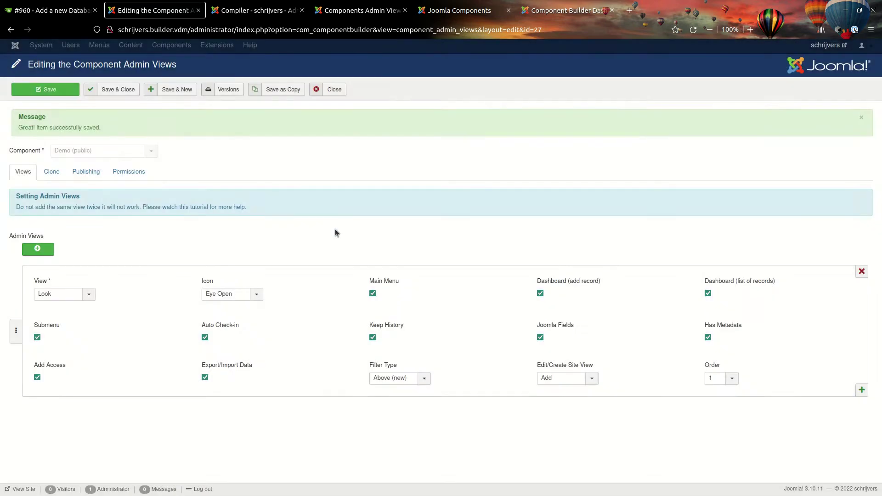
# Step: Open the Joomla Components list in a new tab, look over the Demo component, and return to the admin views editor
pyautogui.click(235, 11)
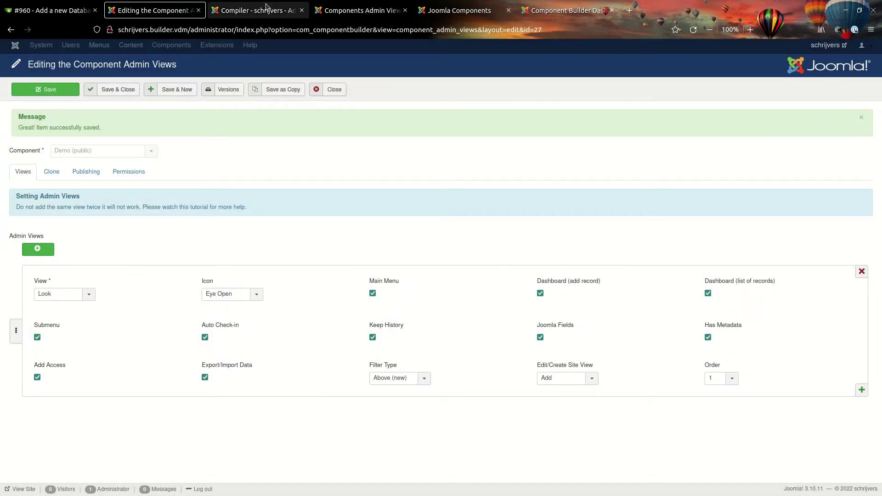
pyautogui.click(349, 10)
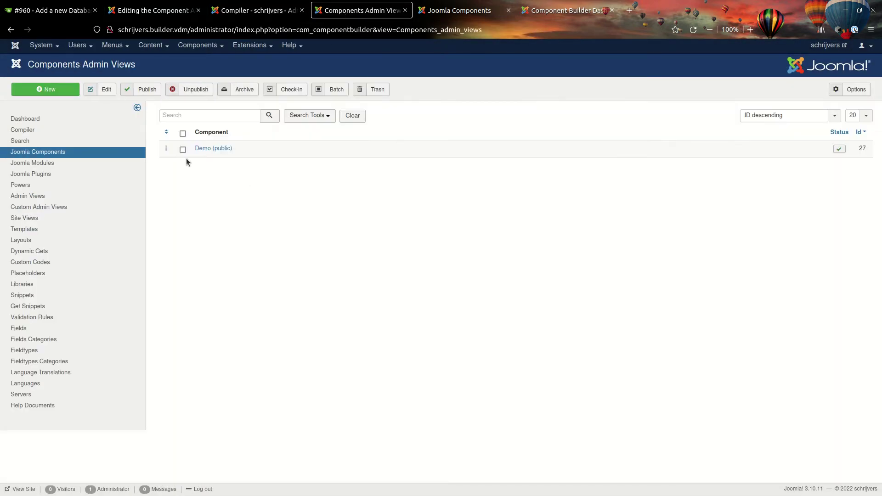
pyautogui.rightClick(57, 153)
pyautogui.click(78, 161)
pyautogui.click(463, 6)
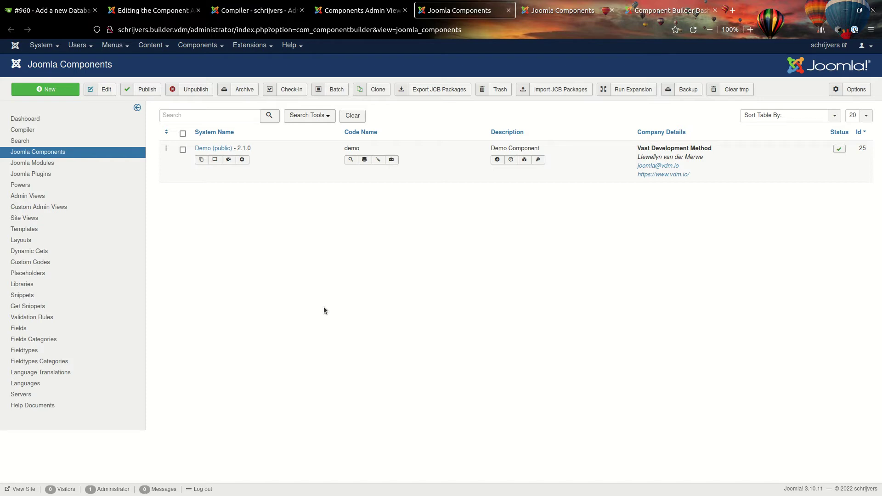
pyautogui.click(146, 5)
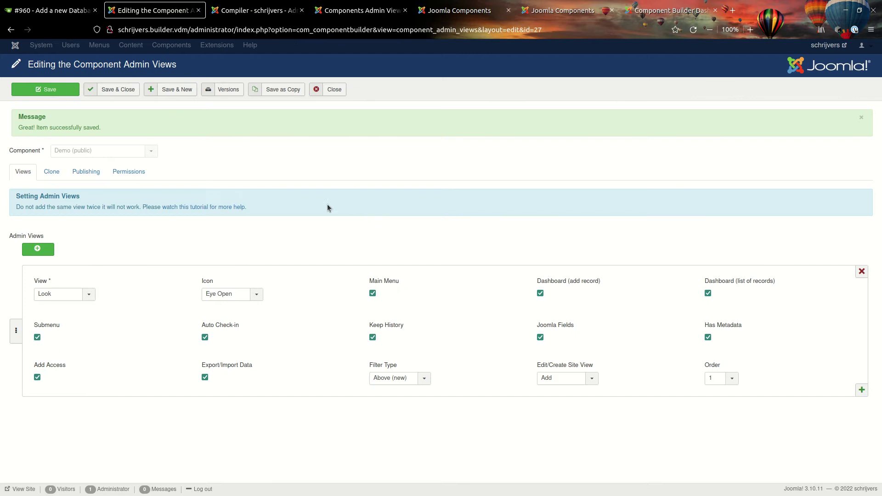
# Step: Check the version history after the save, close it, glance at the Compiler page, and reload the admin views editor
pyautogui.click(223, 90)
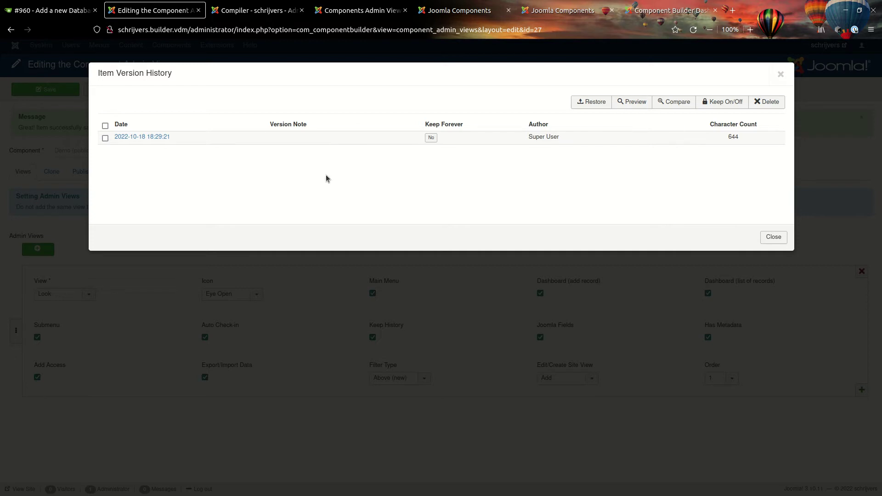
pyautogui.click(781, 75)
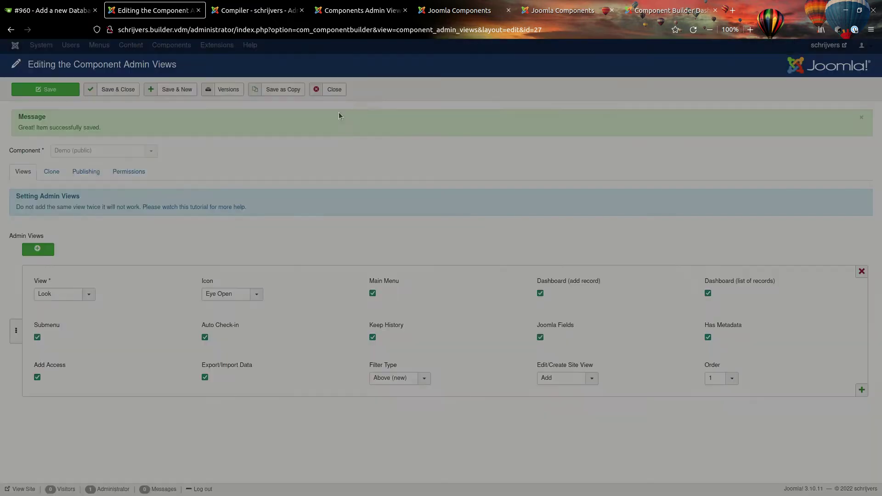
pyautogui.click(272, 10)
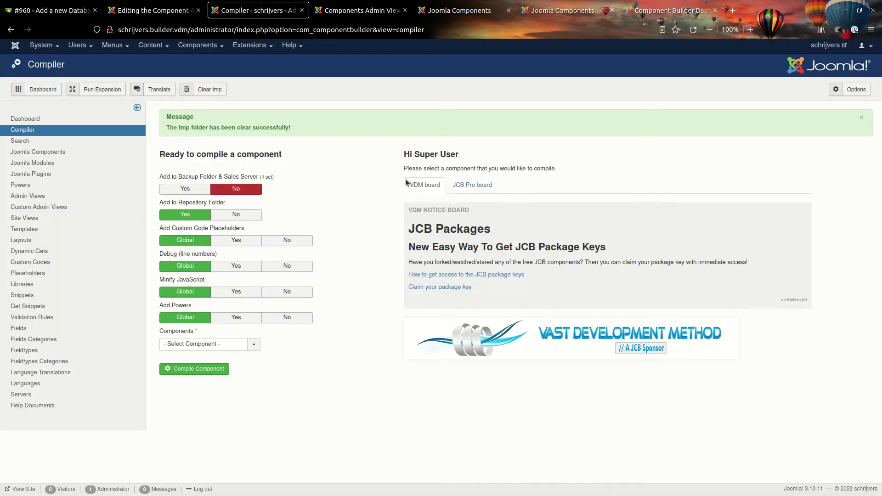
pyautogui.click(151, 10)
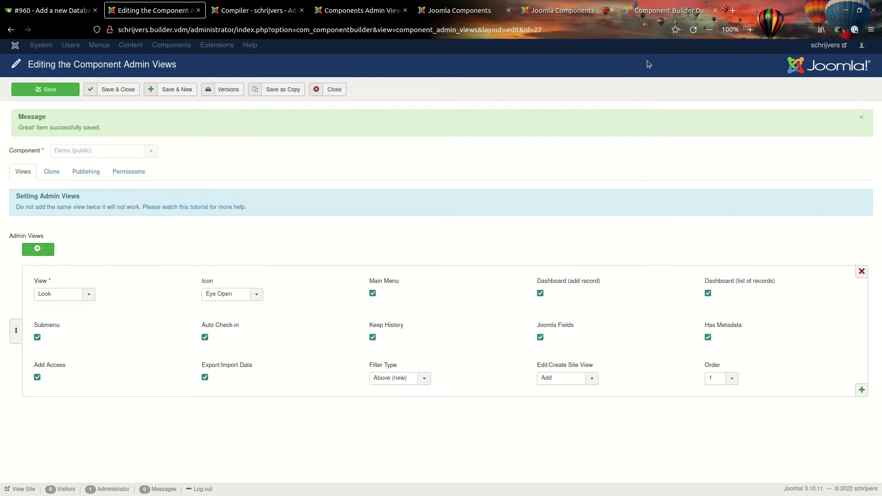
pyautogui.click(694, 31)
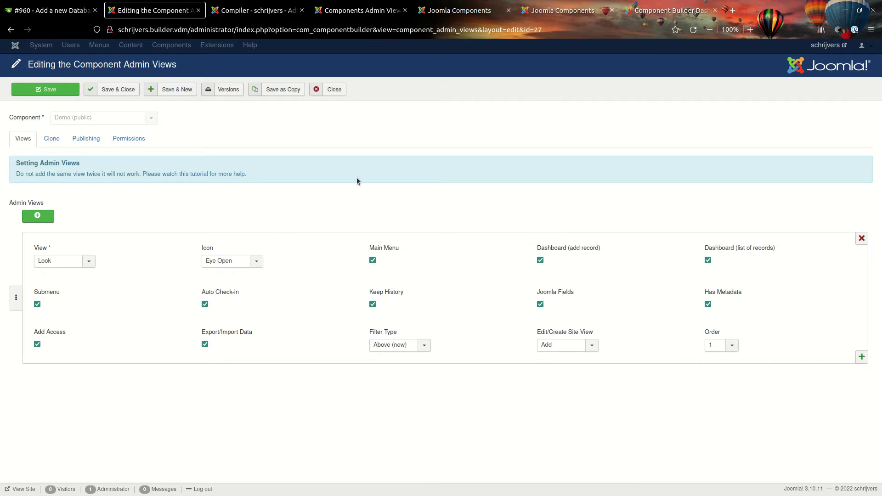
# Step: Compile the Demo (public) component with the existing compiler settings, and clear the tmp folder
pyautogui.click(257, 10)
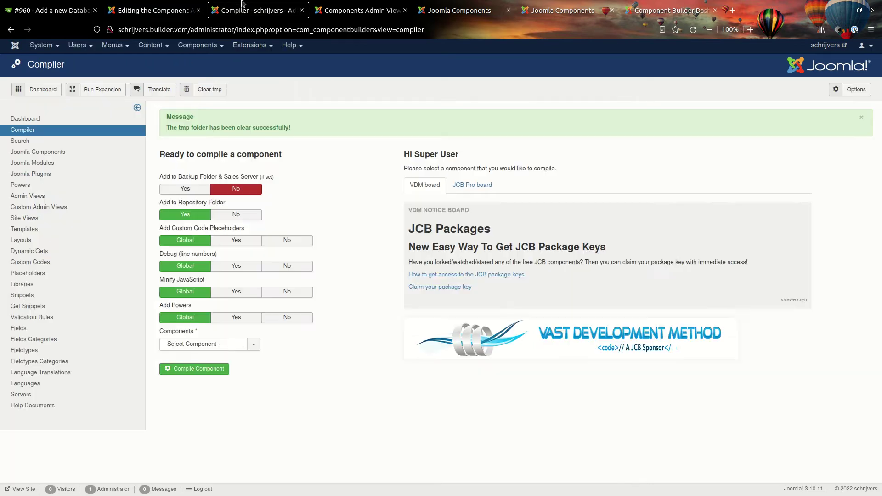
pyautogui.click(207, 346)
pyautogui.click(197, 366)
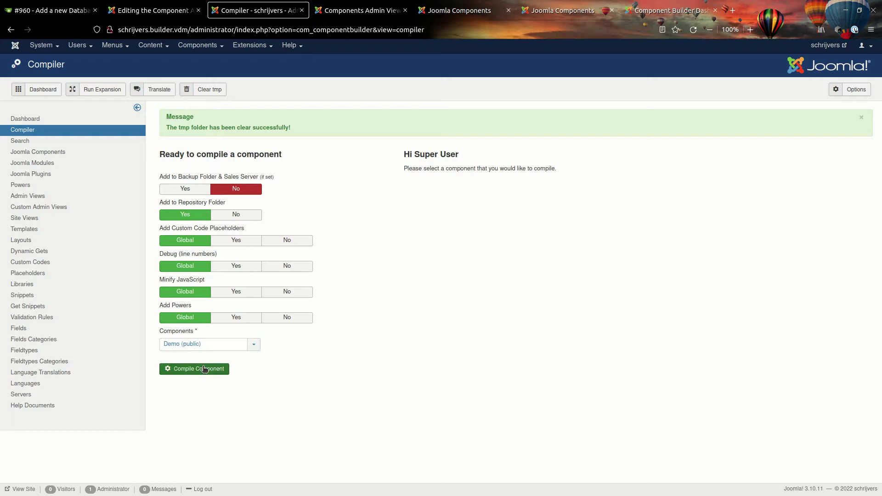
pyautogui.click(199, 370)
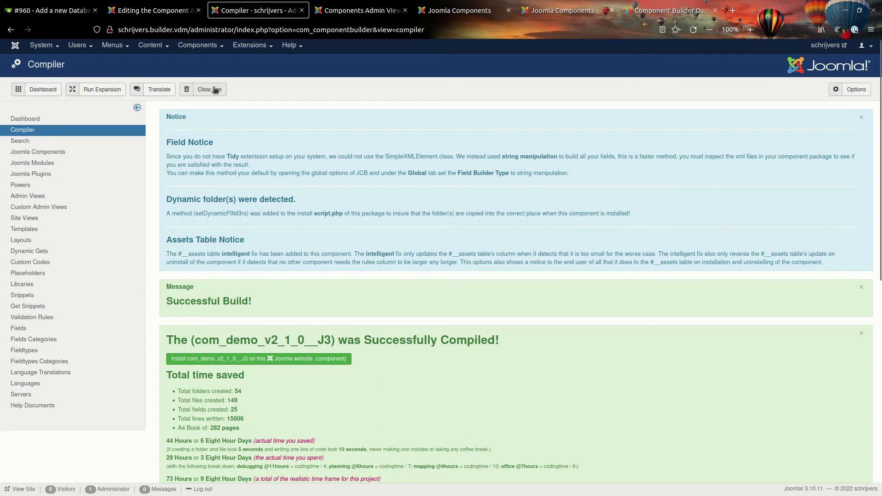
pyautogui.click(215, 90)
# Step: Reload the admin views editor and examine the version note and Keep Forever state in its version history, then close it
pyautogui.click(152, 11)
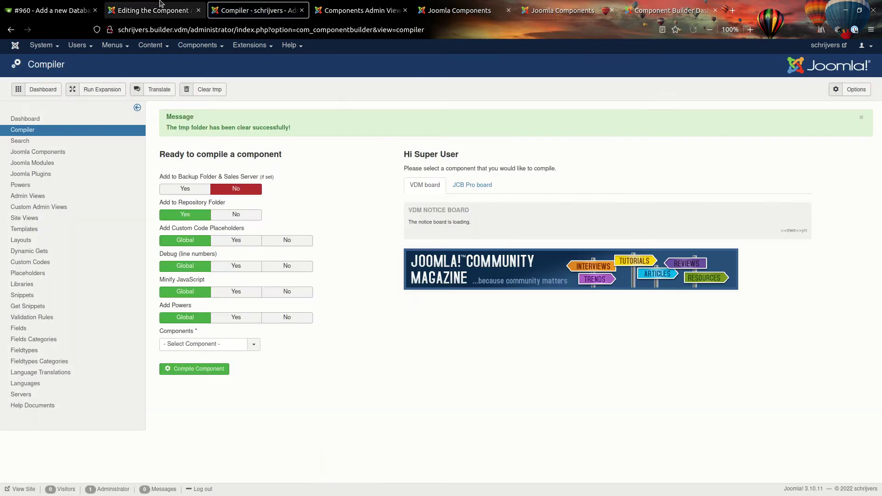
pyautogui.click(695, 30)
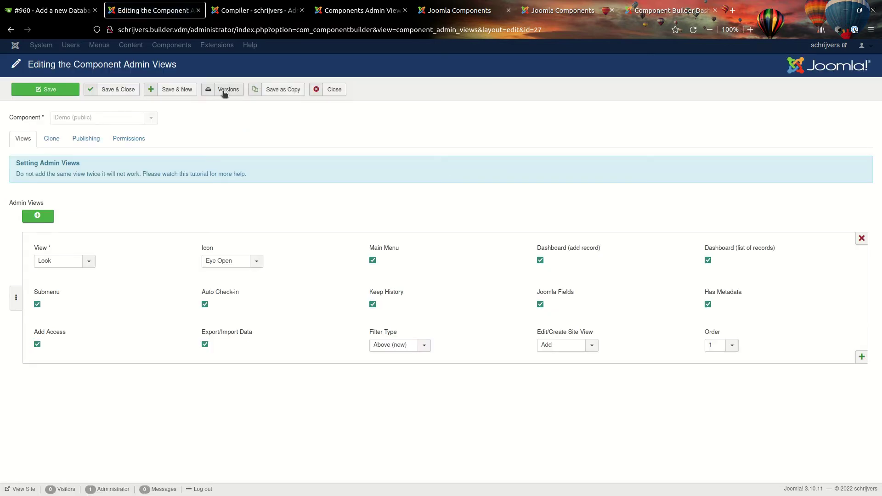
pyautogui.click(223, 91)
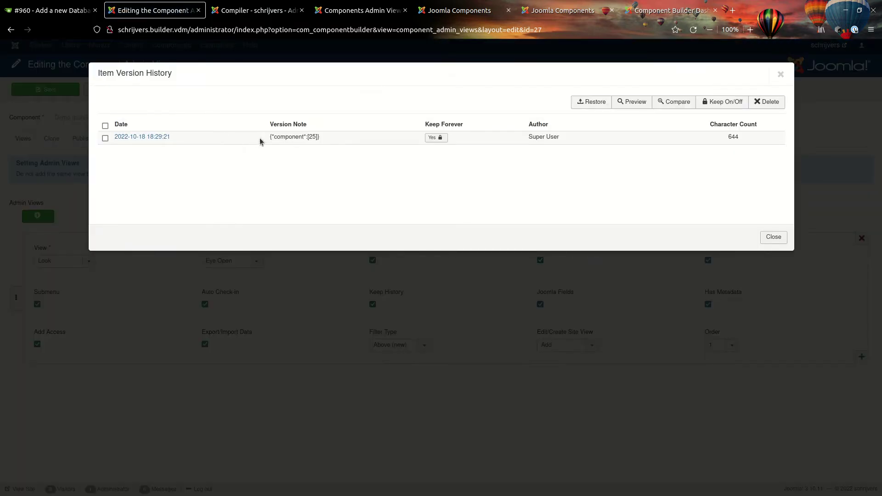
pyautogui.moveTo(270, 137); pyautogui.dragTo(331, 140)
pyautogui.click(304, 137)
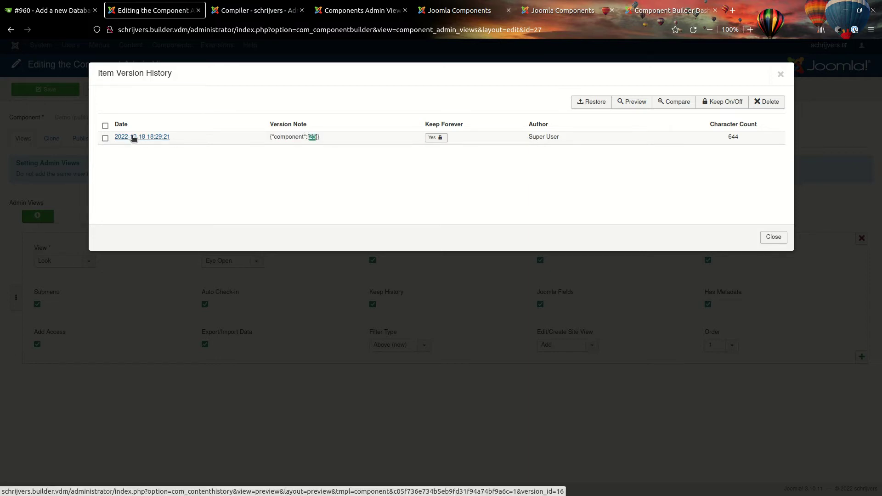
pyautogui.click(439, 185)
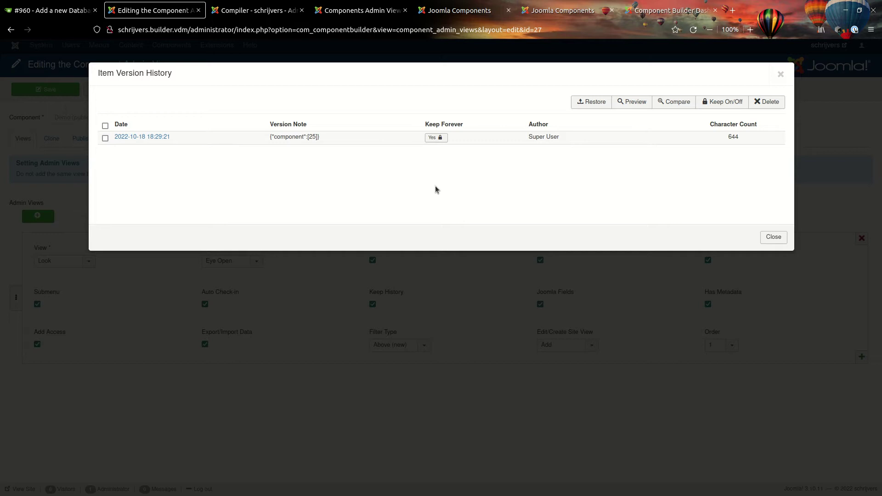
pyautogui.moveTo(325, 139); pyautogui.dragTo(269, 137)
pyautogui.click(298, 184)
pyautogui.moveTo(271, 137); pyautogui.dragTo(358, 142)
pyautogui.click(780, 74)
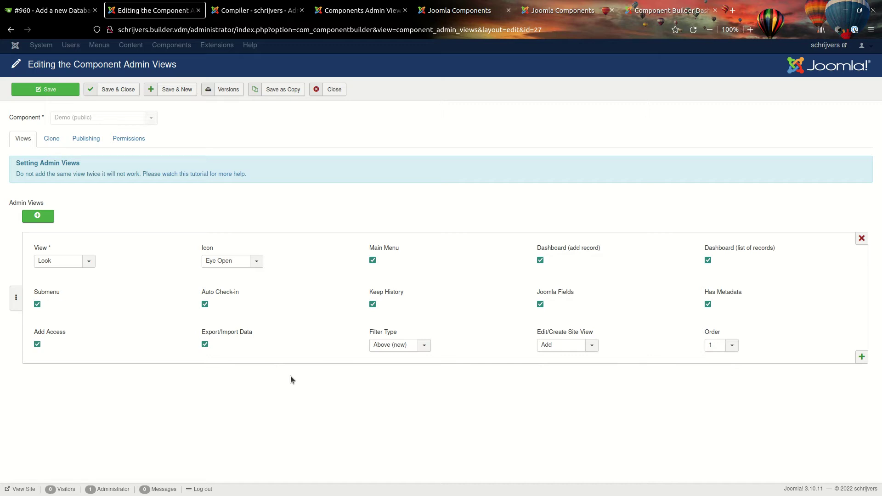
# Step: Add My New View as a second admin view with Main Menu enabled and its order set, and save
pyautogui.click(862, 357)
pyautogui.click(86, 403)
pyautogui.click(54, 434)
pyautogui.scroll(-1, 363, 409)
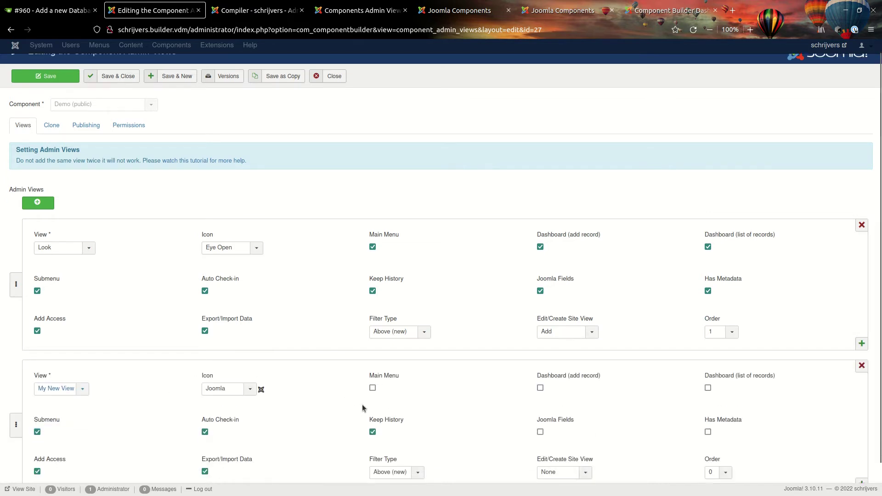
pyautogui.scroll(-1, 363, 409)
pyautogui.click(373, 353)
pyautogui.click(724, 438)
pyautogui.click(717, 482)
pyautogui.scroll(1, 322, 309)
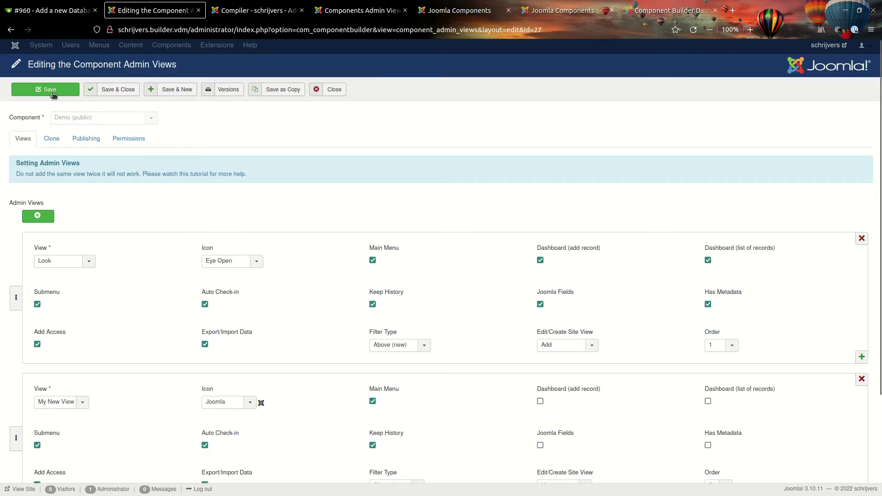
pyautogui.click(53, 94)
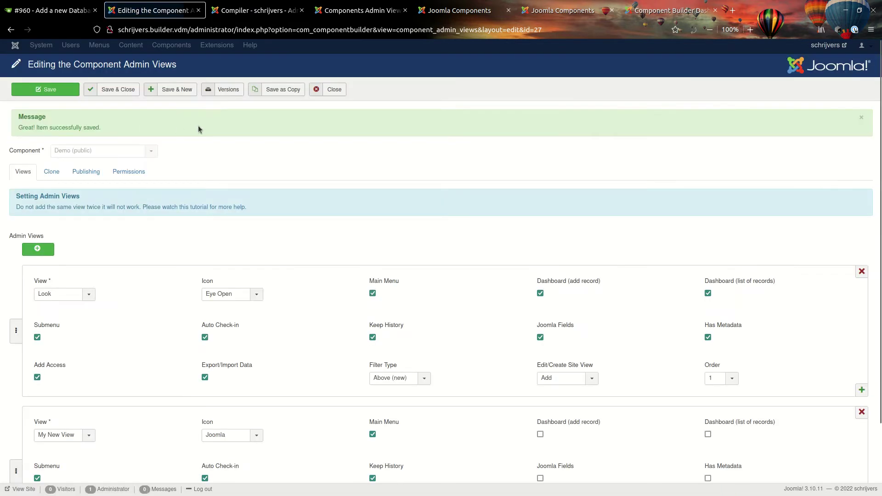
pyautogui.click(225, 89)
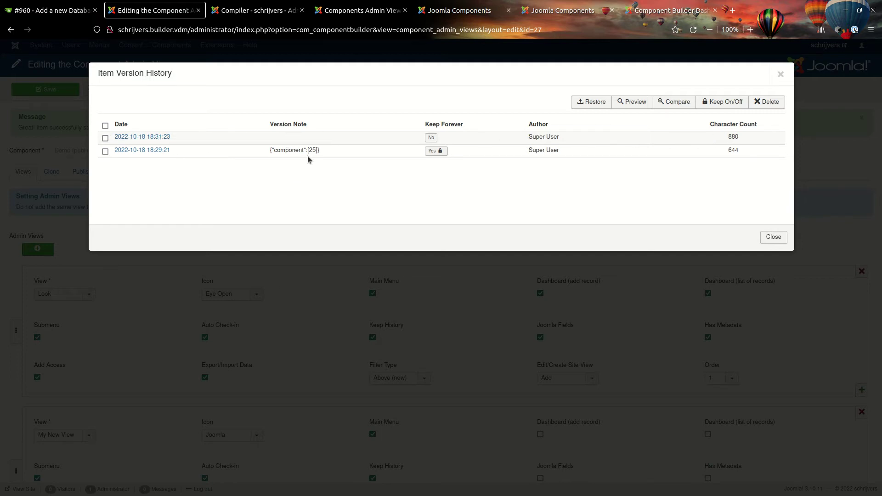
pyautogui.moveTo(322, 152); pyautogui.dragTo(268, 153)
pyautogui.doubleClick(312, 151)
pyautogui.moveTo(303, 150); pyautogui.dragTo(271, 151)
pyautogui.click(282, 138)
# Step: Compile the Demo (public) component and highlight the last version digit in the build message's package name
pyautogui.click(241, 10)
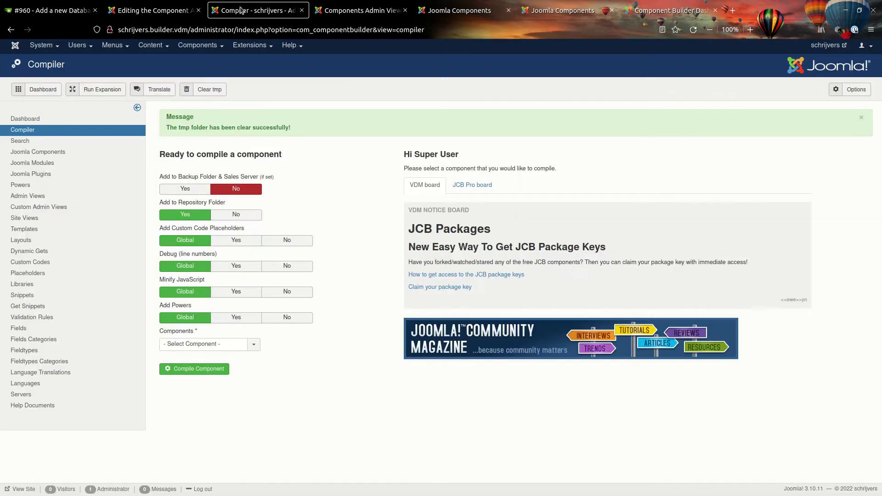
pyautogui.click(208, 344)
pyautogui.click(209, 357)
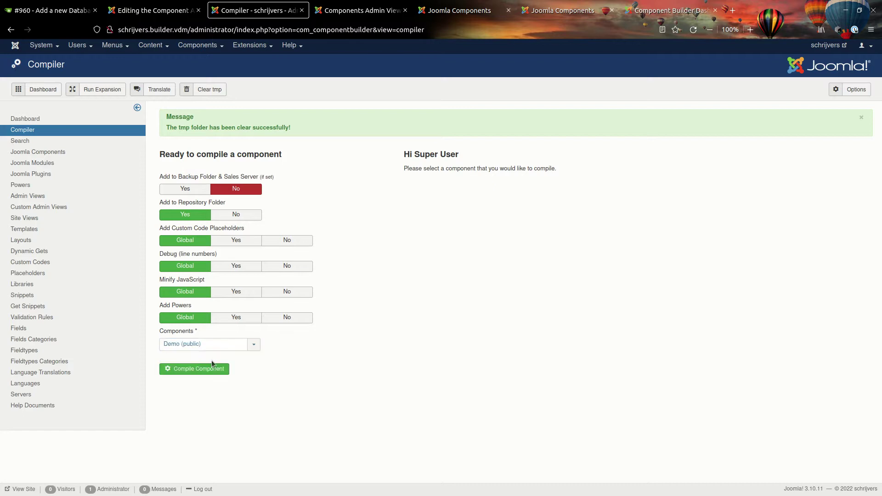
pyautogui.click(225, 369)
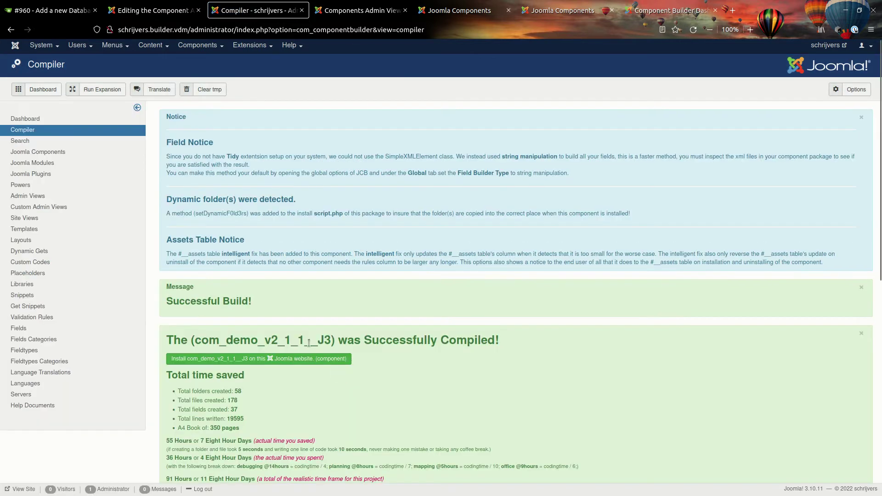
pyautogui.moveTo(297, 342); pyautogui.dragTo(304, 343)
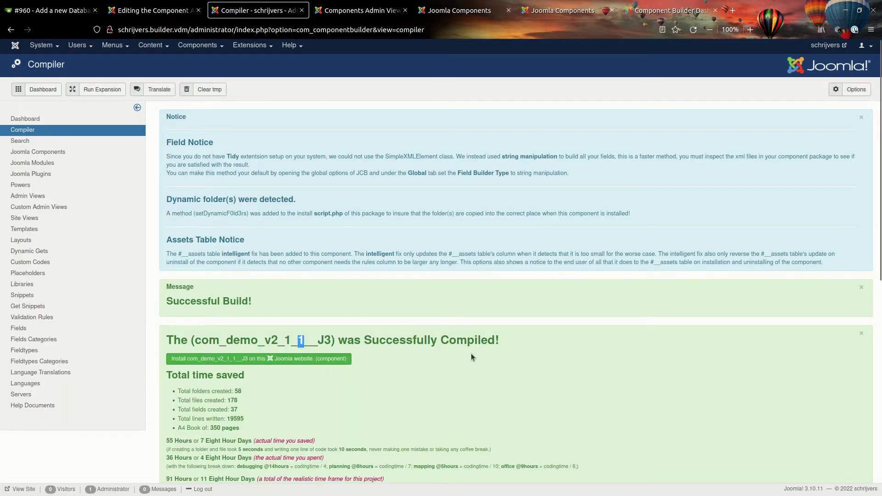
# Step: Examine the MySQL of versions 2.1.0 and 2.1.1 in the Demo component's updates editor, then close the editor
pyautogui.click(386, 7)
pyautogui.click(478, 5)
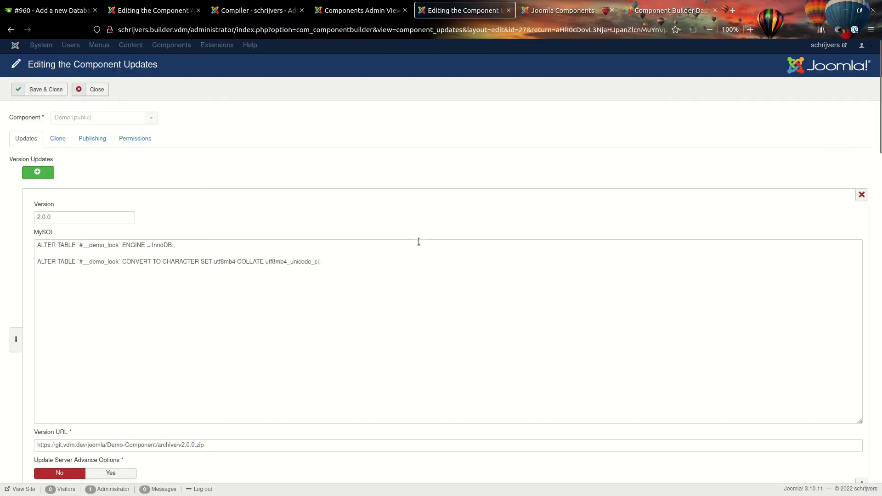
pyautogui.scroll(-8, 418, 246)
pyautogui.scroll(5, 418, 245)
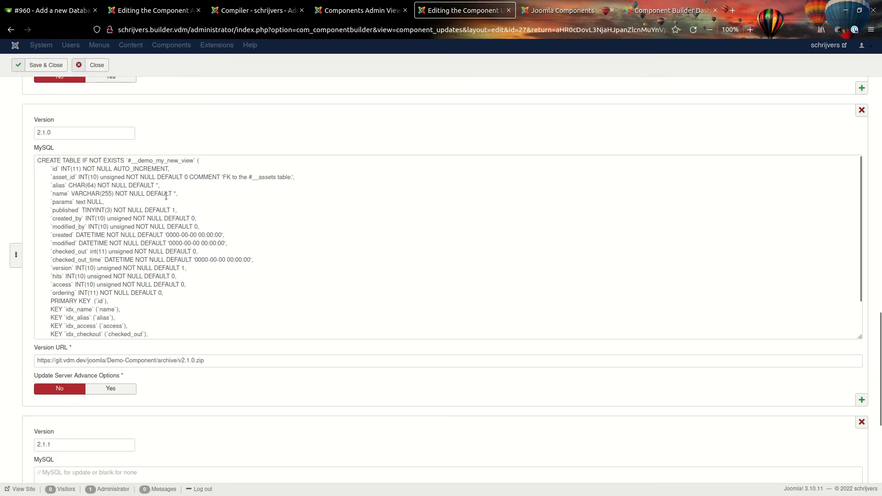
pyautogui.moveTo(38, 161); pyautogui.dragTo(453, 329)
pyautogui.click(448, 329)
pyautogui.scroll(-5, 277, 349)
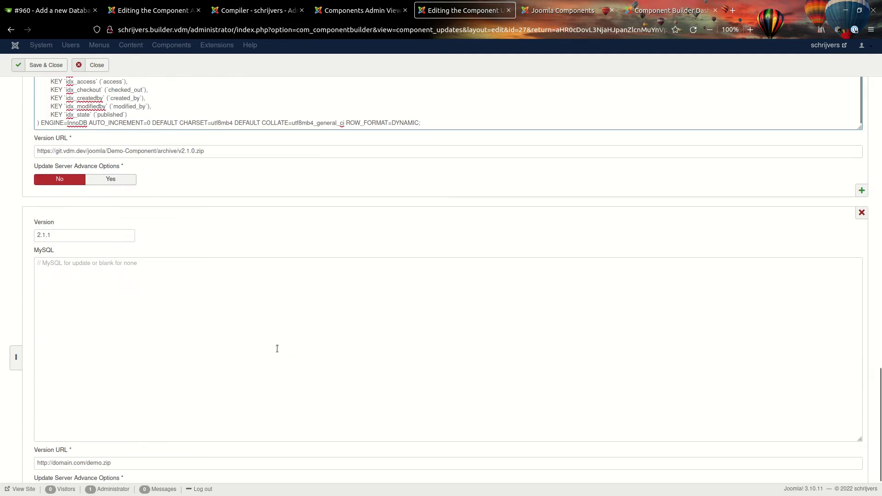
pyautogui.click(50, 236)
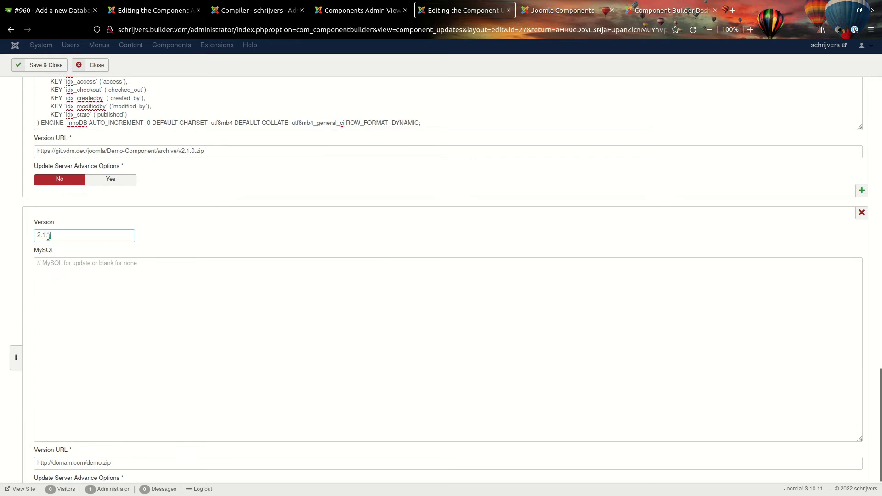
pyautogui.click(92, 66)
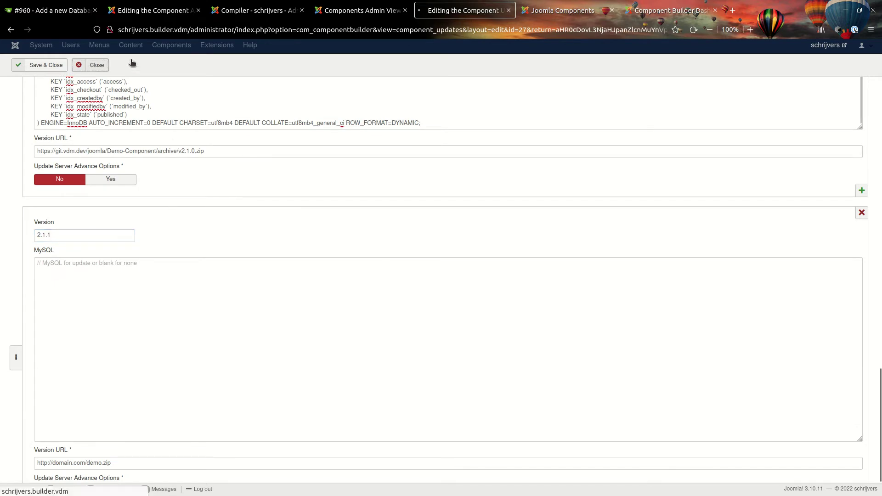
# Step: Reload the Demo component's admin views editor and examine the newest entry's version note in the version history, then close the history
pyautogui.click(271, 9)
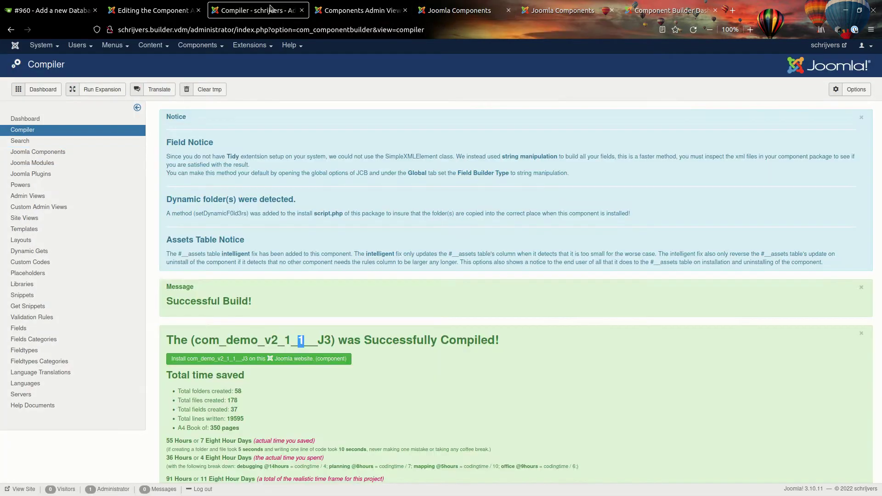
pyautogui.click(349, 11)
pyautogui.click(179, 14)
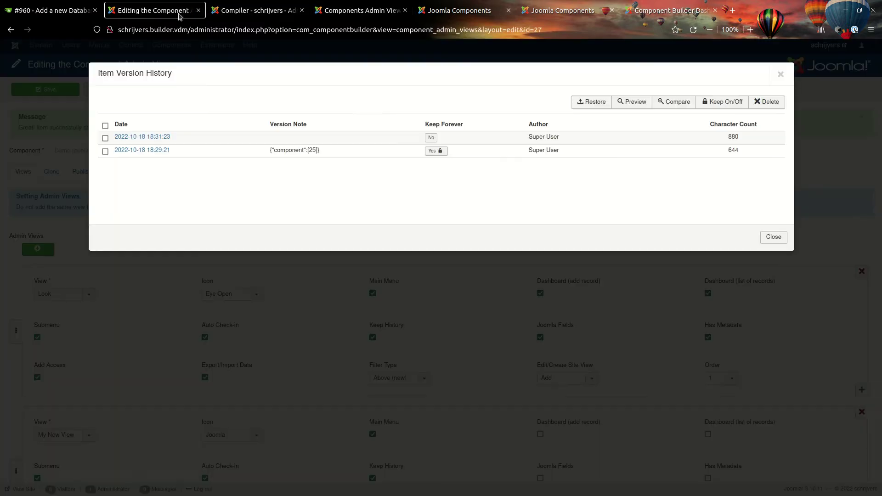
pyautogui.click(780, 75)
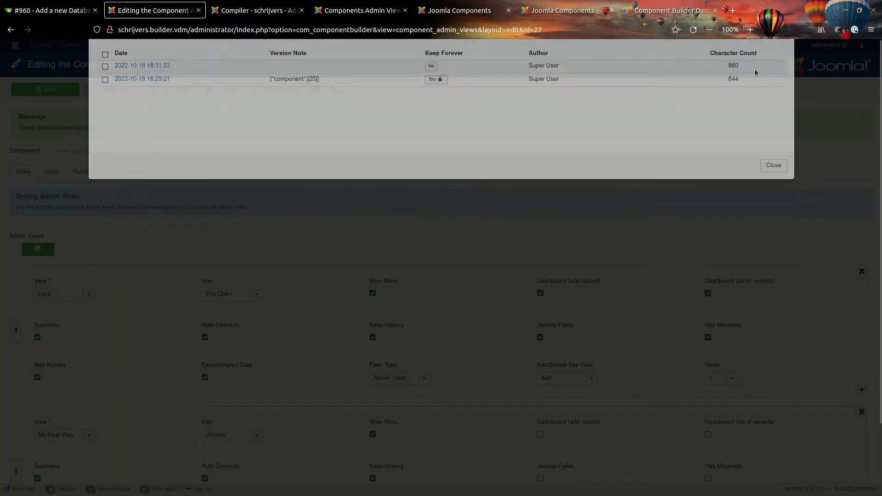
pyautogui.click(693, 29)
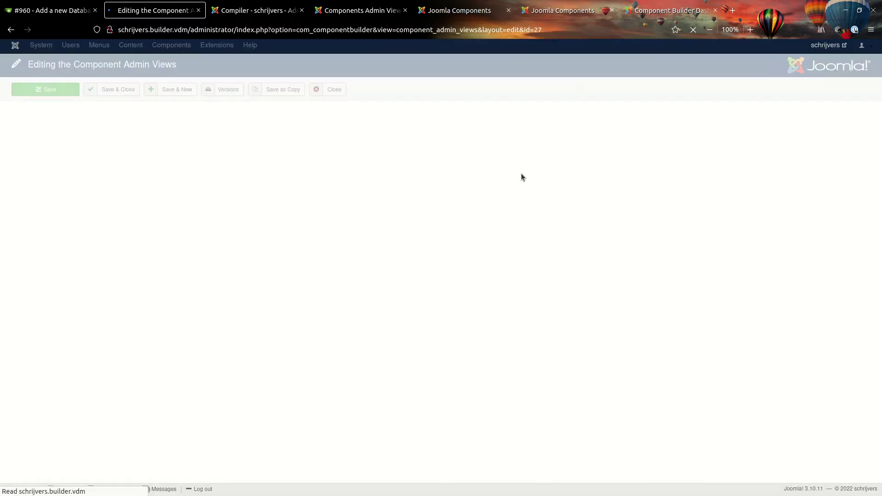
pyautogui.click(224, 89)
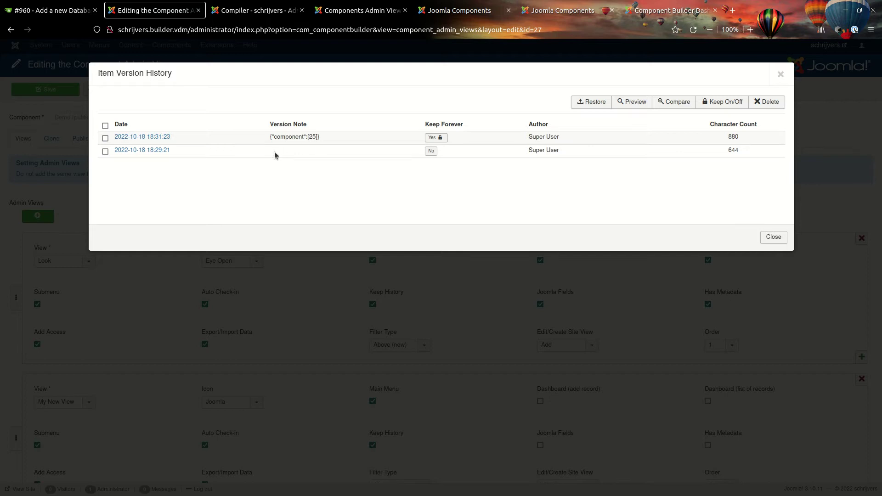
pyautogui.moveTo(323, 142); pyautogui.dragTo(267, 139)
pyautogui.doubleClick(313, 137)
pyautogui.click(781, 76)
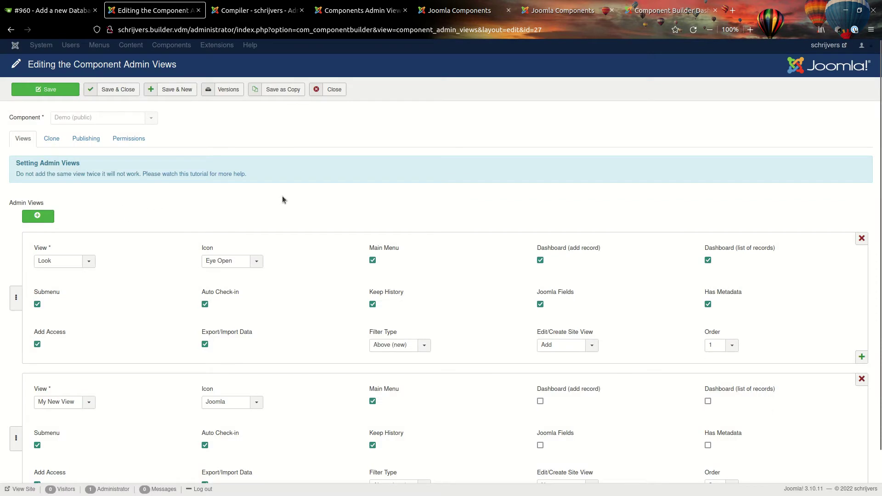
# Step: Review the linked admin views and recheck their version history, then close the admin views editor
pyautogui.scroll(-2, 279, 214)
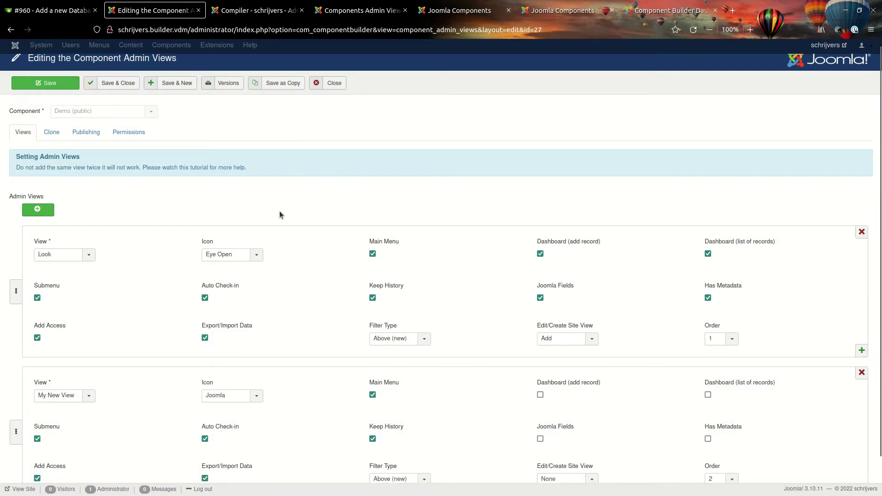
pyautogui.scroll(2, 278, 176)
pyautogui.click(226, 91)
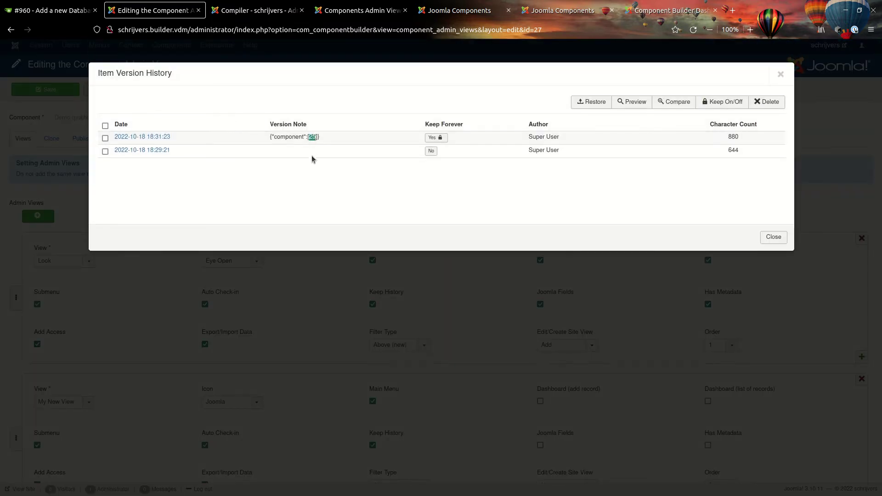
pyautogui.click(781, 77)
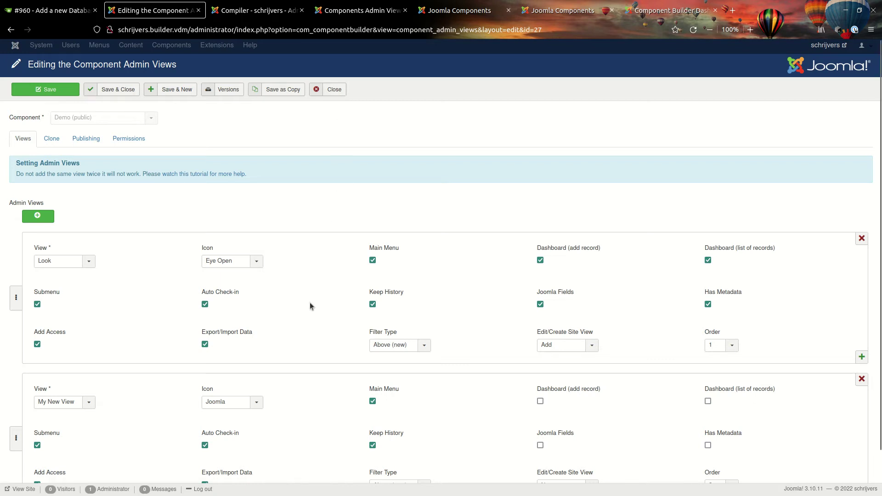
pyautogui.scroll(-2, 312, 308)
pyautogui.scroll(2, 322, 290)
pyautogui.click(331, 90)
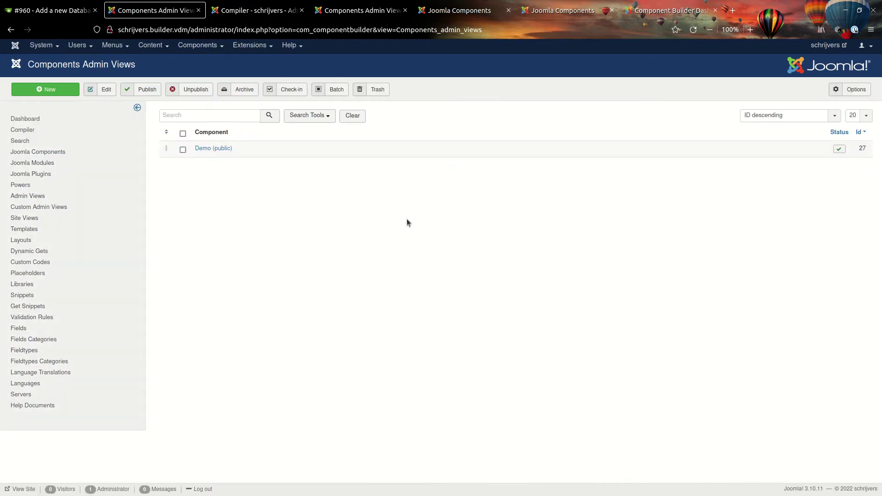
# Step: View the Joomla Components list, then clear the tmp folder from the compiler page
pyautogui.click(34, 152)
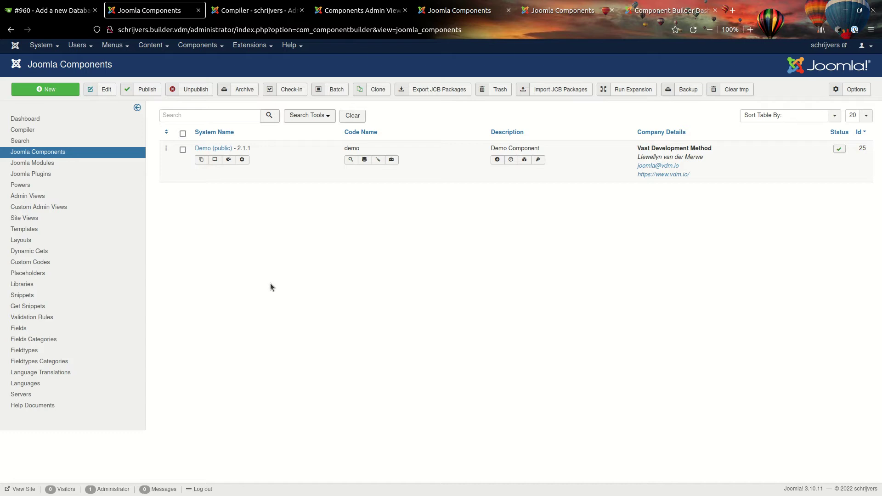
pyautogui.click(27, 130)
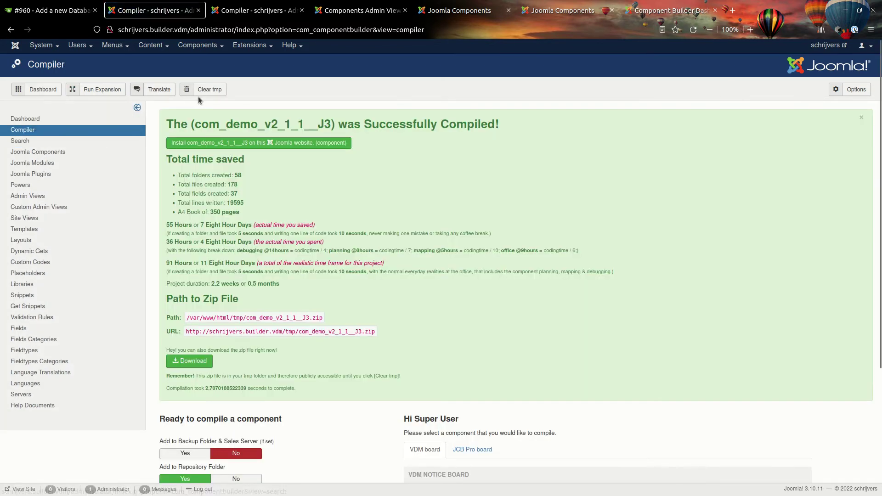
pyautogui.click(206, 90)
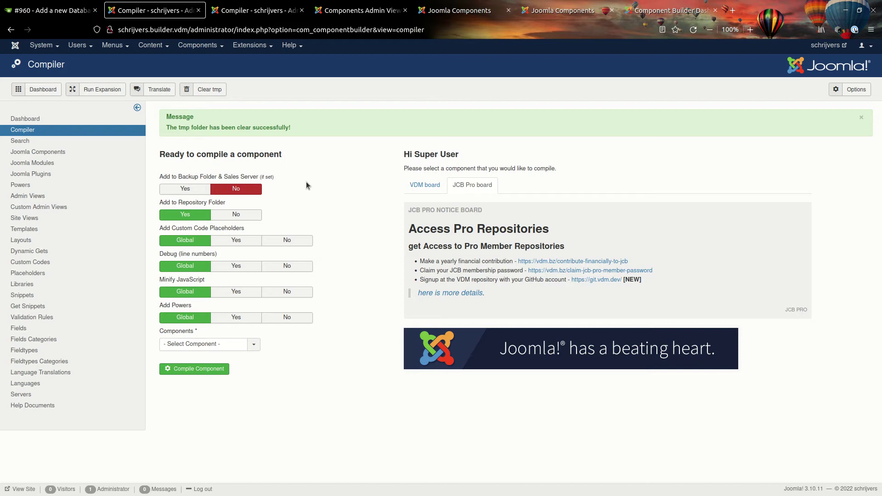
# Step: Dismiss the notices and the Successful Build message on the other open compiler page
pyautogui.hotkey('ctrl', 'Tab')
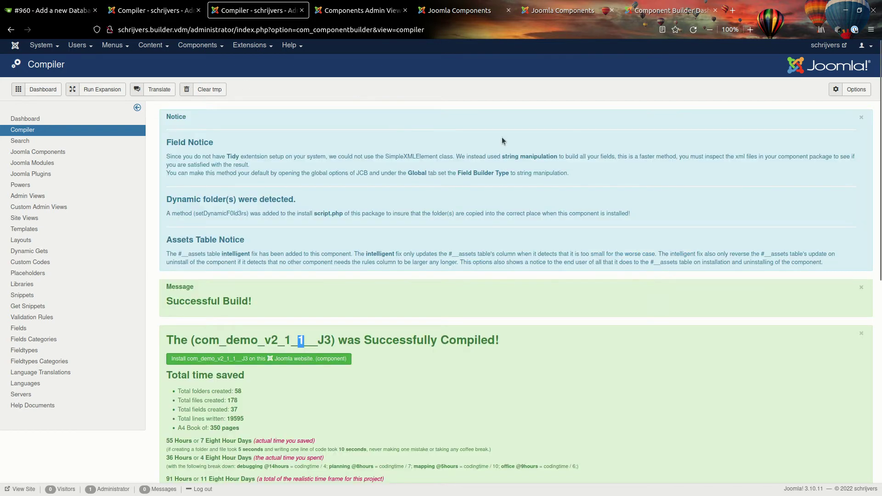
pyautogui.click(861, 117)
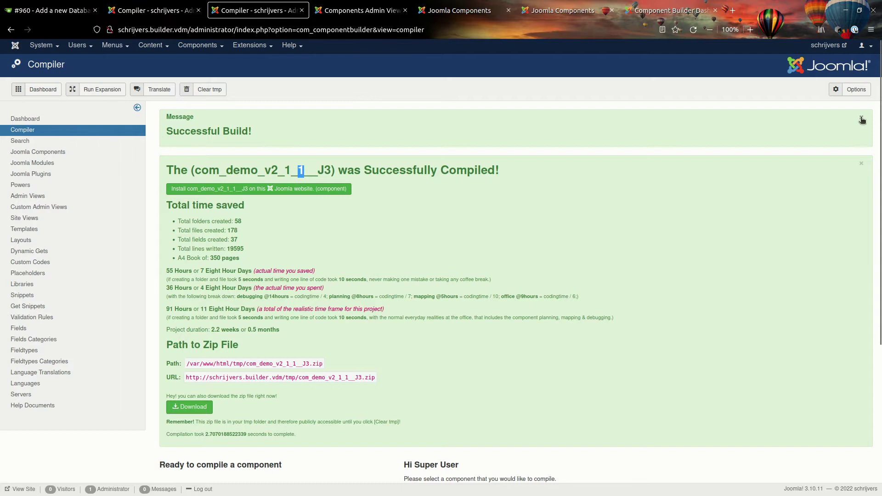
pyautogui.click(861, 118)
pyautogui.click(273, 207)
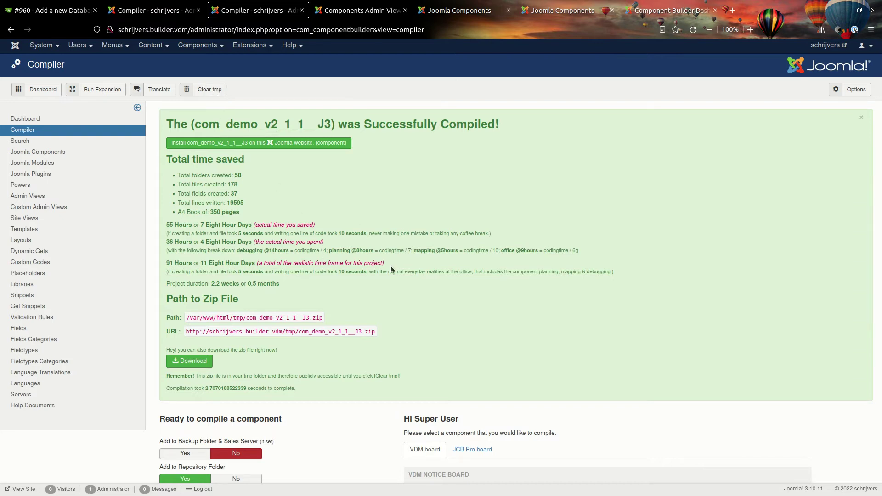
# Step: Switch to the code editor and examine how History.php gets item history and adds or removes the version watch
pyautogui.moveTo(374, 495); pyautogui.dragTo(294, 1)
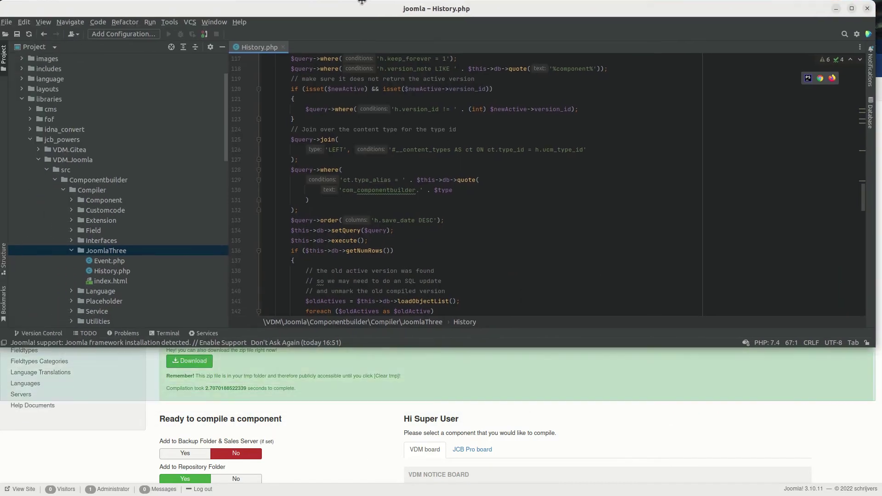
pyautogui.scroll(3, 463, 279)
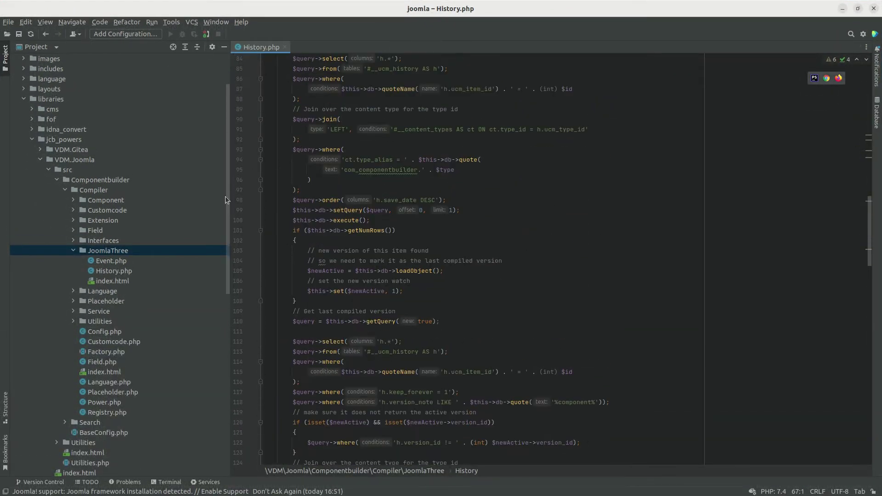
pyautogui.scroll(3, 452, 266)
pyautogui.scroll(13, 452, 266)
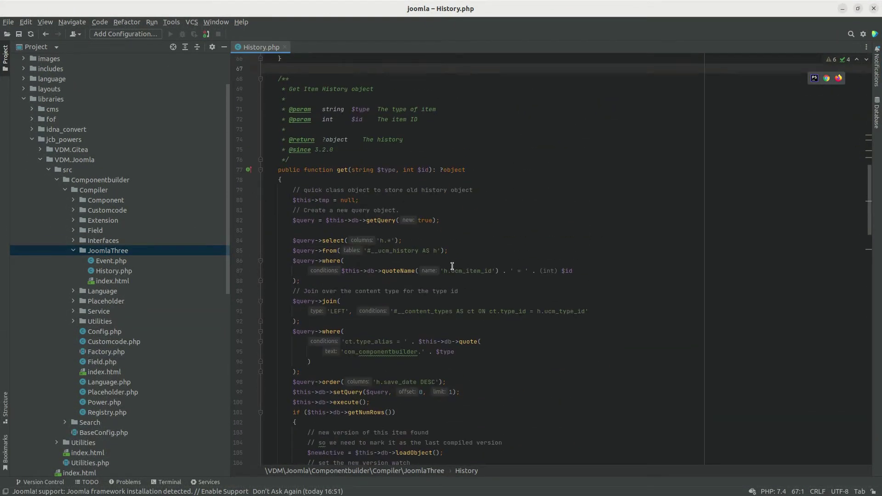
pyautogui.scroll(1, 452, 266)
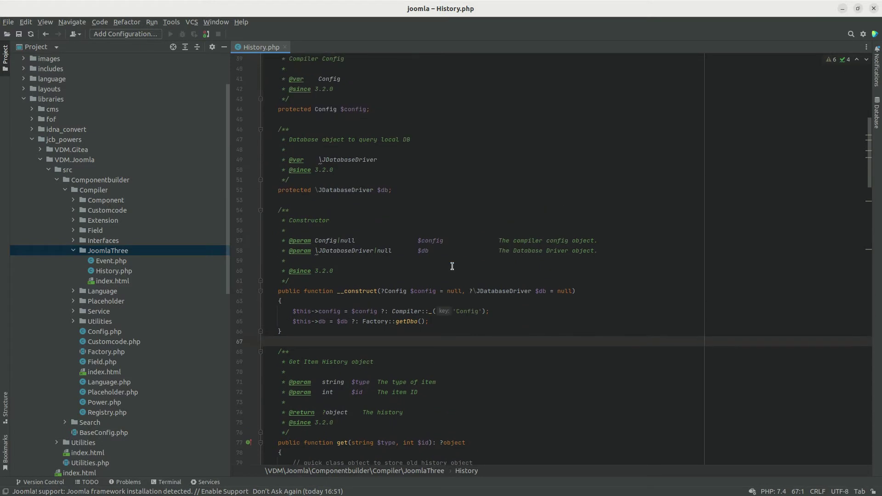
pyautogui.scroll(2, 452, 266)
pyautogui.scroll(-9, 452, 266)
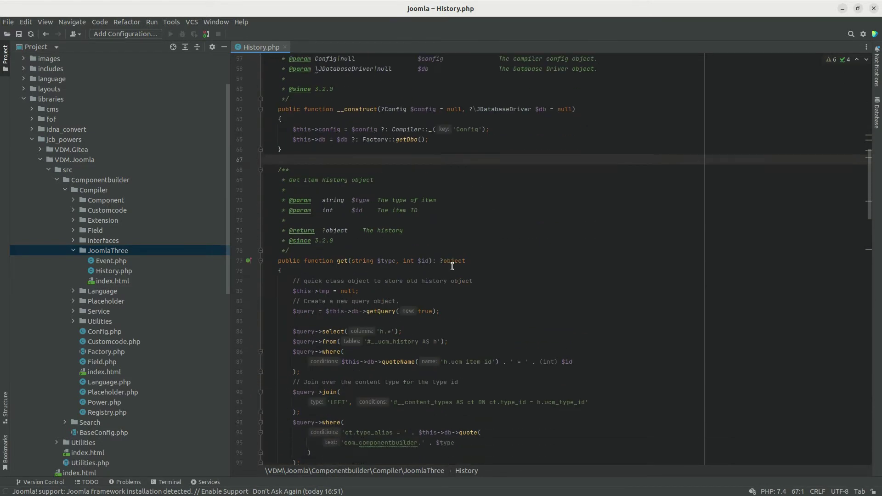
pyautogui.scroll(-10, 452, 266)
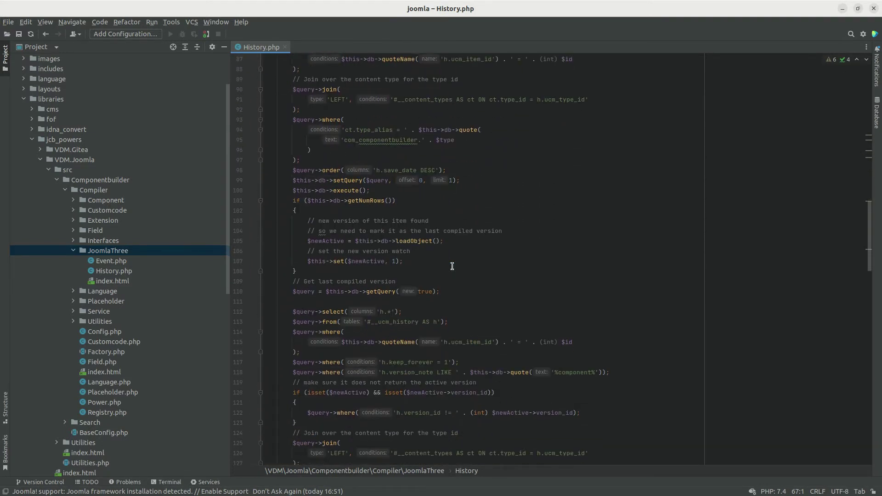
pyautogui.scroll(-9, 452, 266)
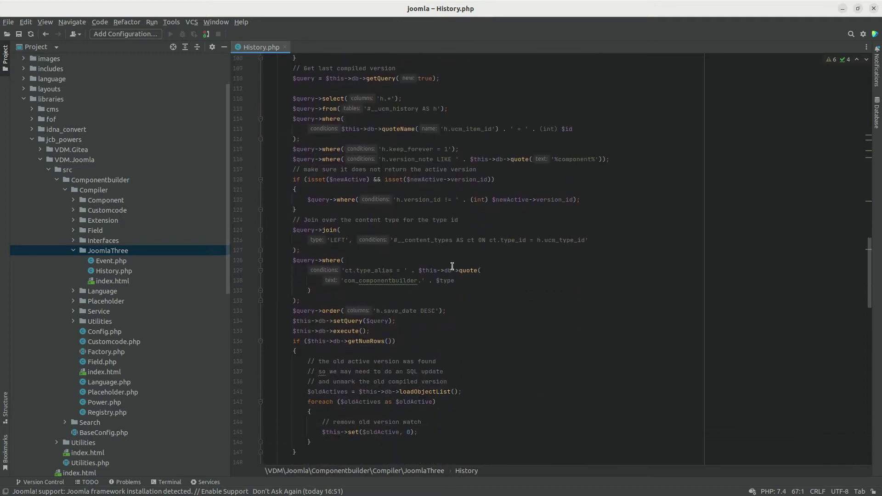
pyautogui.scroll(-12, 452, 266)
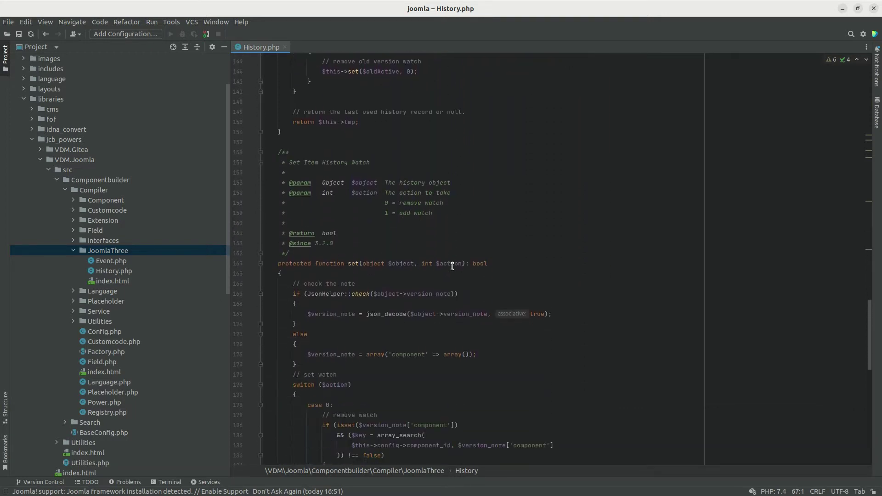
pyautogui.scroll(-8, 453, 266)
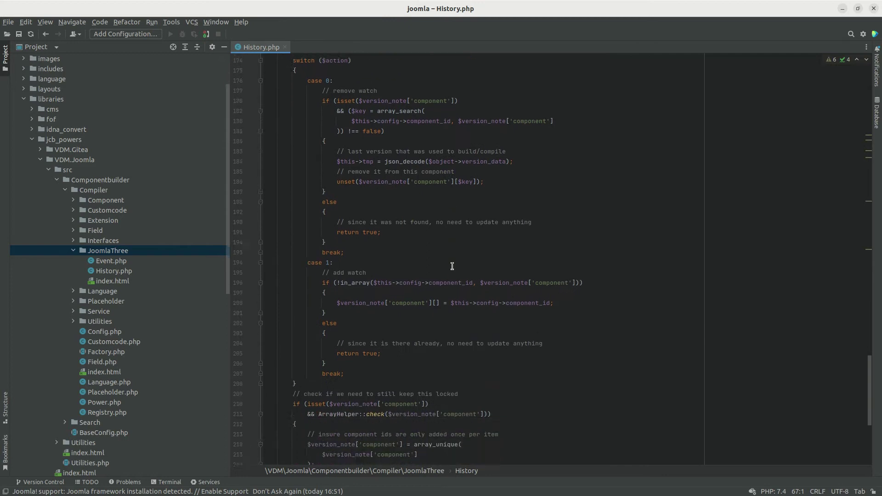
pyautogui.scroll(-3, 452, 266)
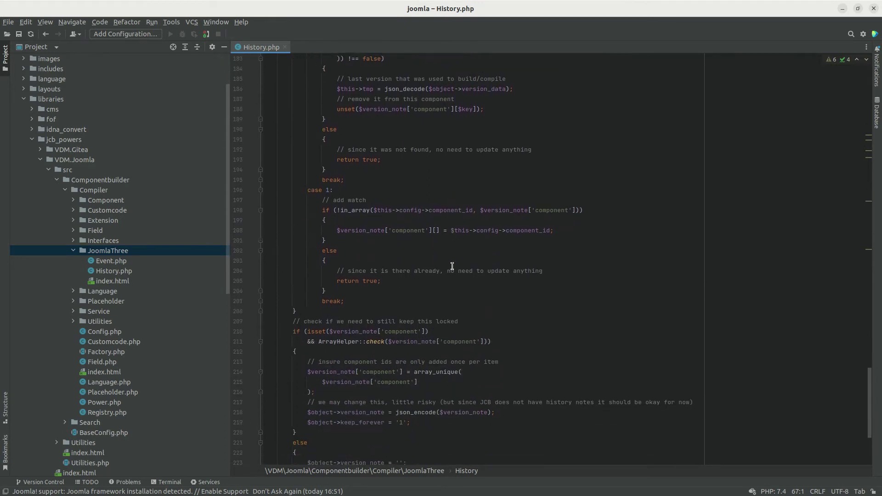
pyautogui.scroll(-4, 452, 266)
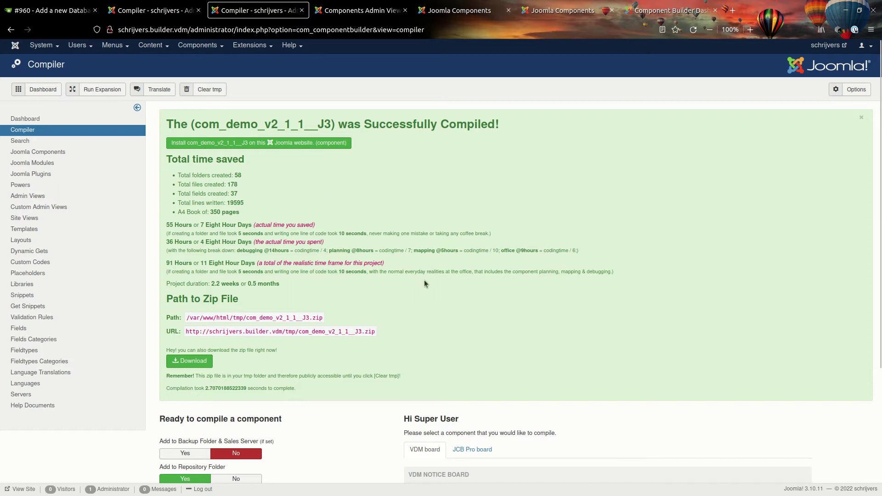
# Step: Look through the open compiler and admin views pages and bring up the Joomla Components list
pyautogui.click(152, 10)
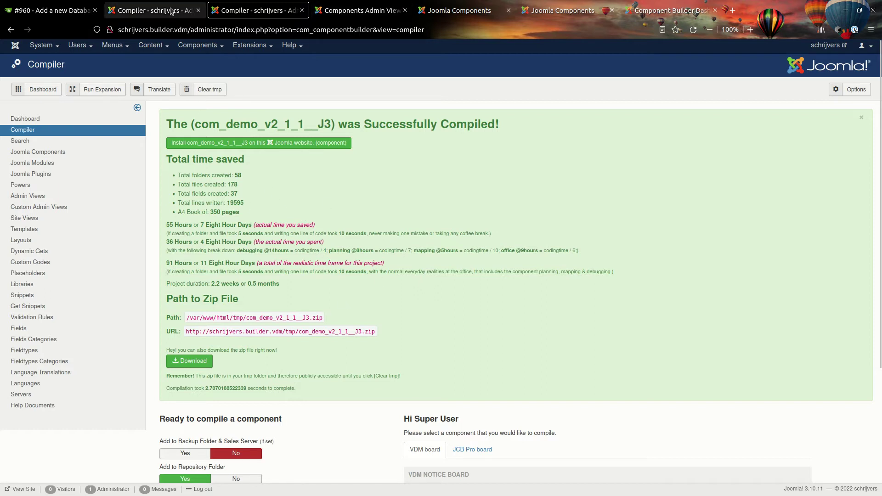
pyautogui.click(220, 6)
pyautogui.click(348, 6)
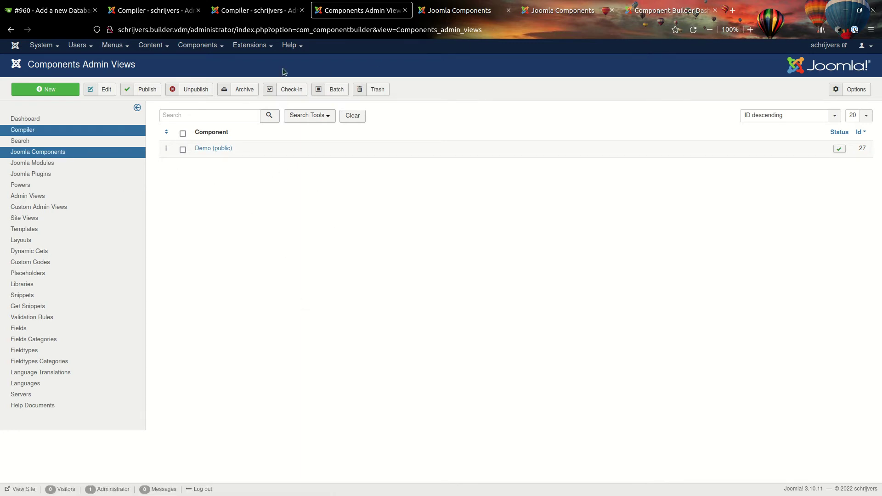
pyautogui.click(457, 10)
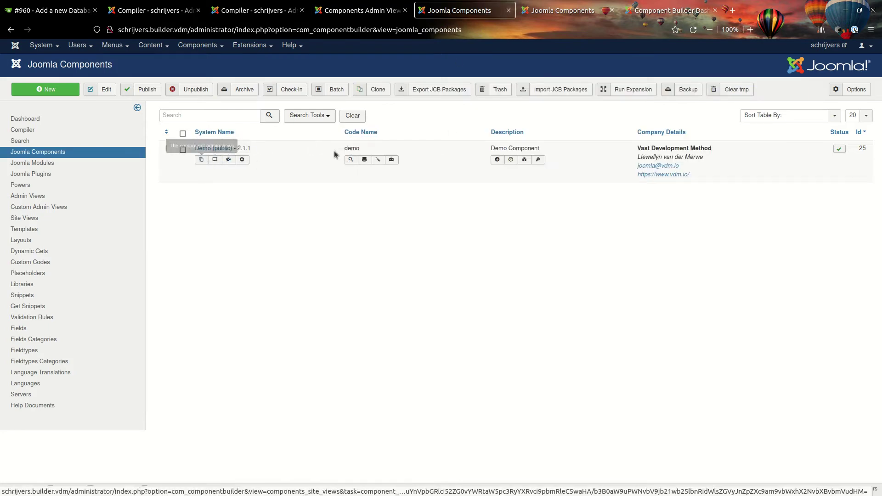
# Step: Open the Demo component's admin views, review the settings of the linked views, and close the record without saving
pyautogui.click(202, 160)
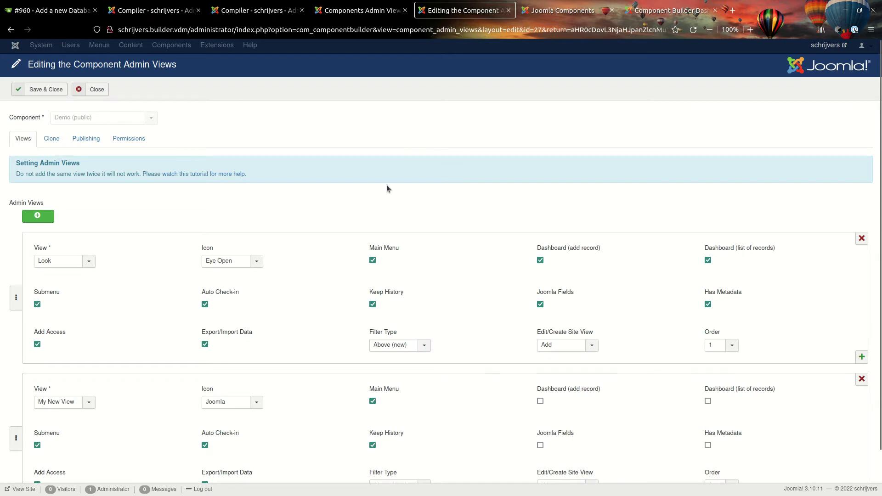
pyautogui.scroll(-2, 435, 245)
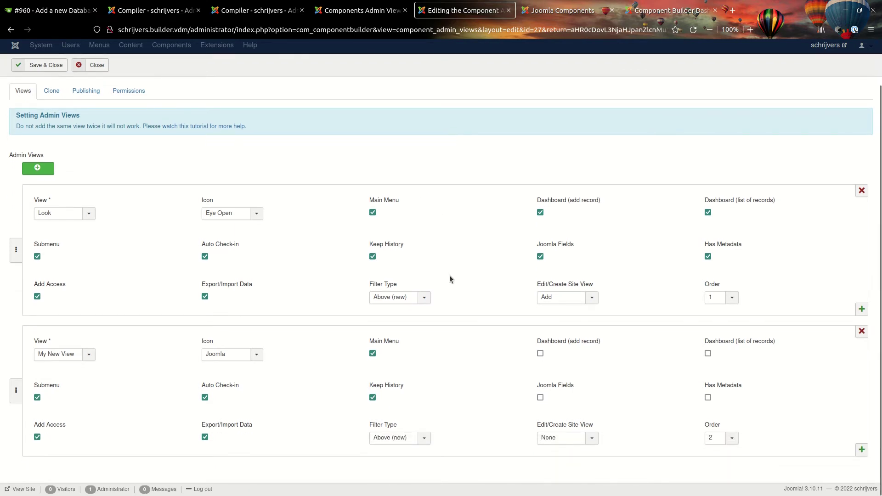
pyautogui.scroll(2, 449, 279)
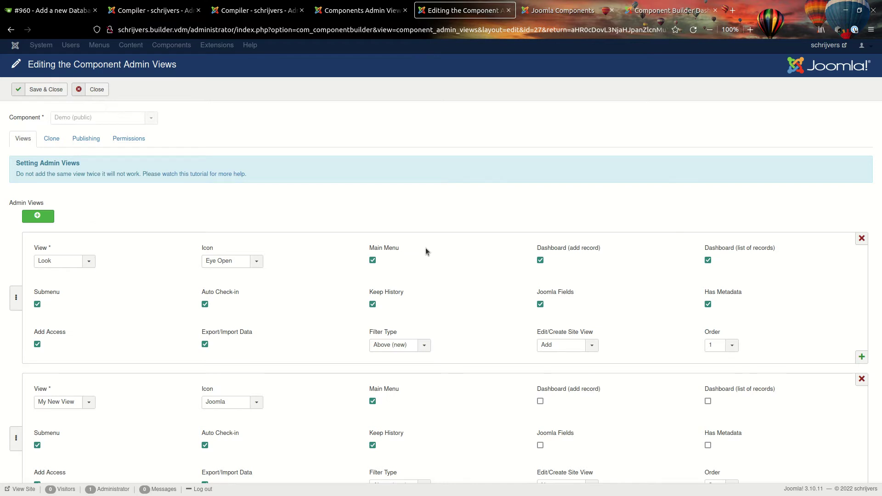
pyautogui.scroll(-2, 467, 271)
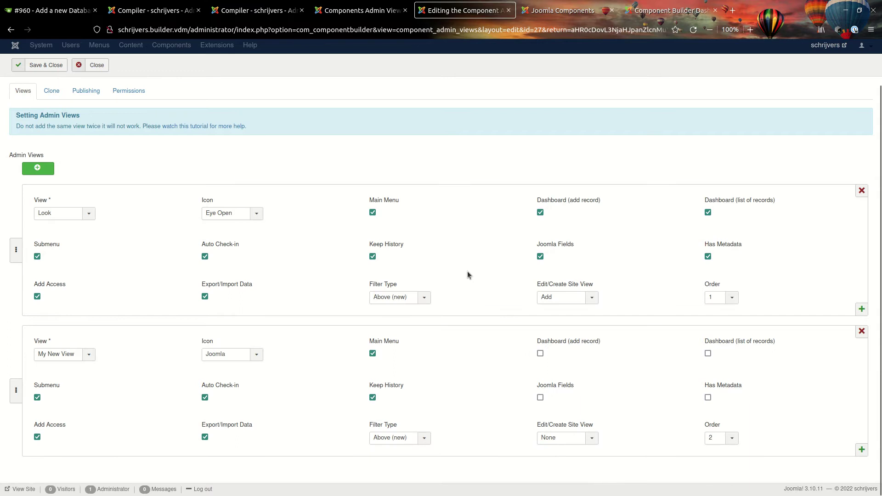
pyautogui.scroll(2, 468, 272)
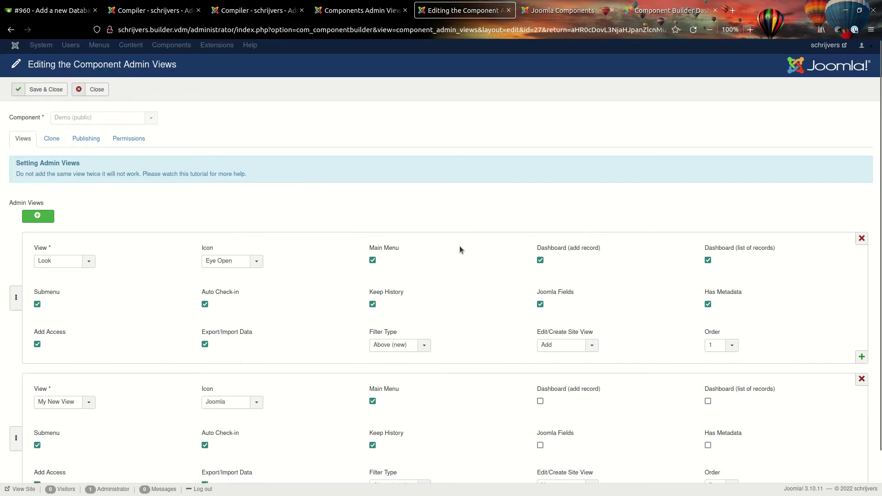
pyautogui.click(389, 12)
pyautogui.click(440, 4)
pyautogui.click(94, 89)
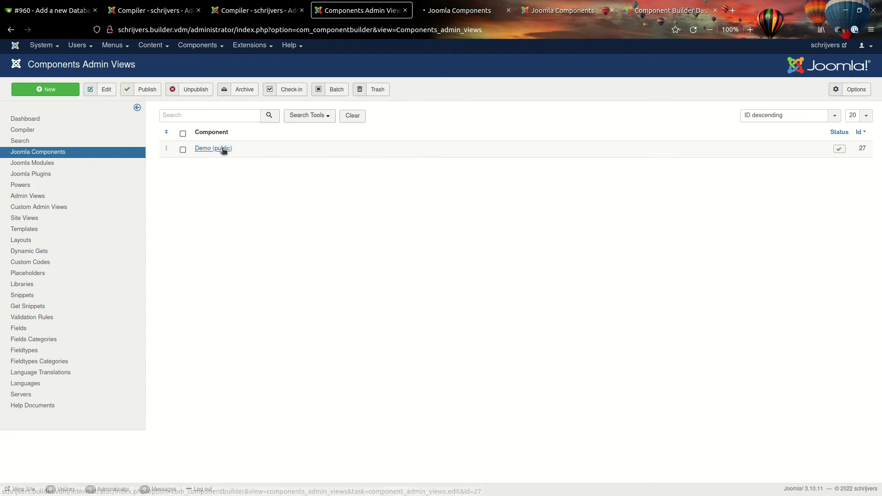
# Step: Open Demo (public) from the Components Admin Views list, remove the My New View row, and save
pyautogui.click(222, 149)
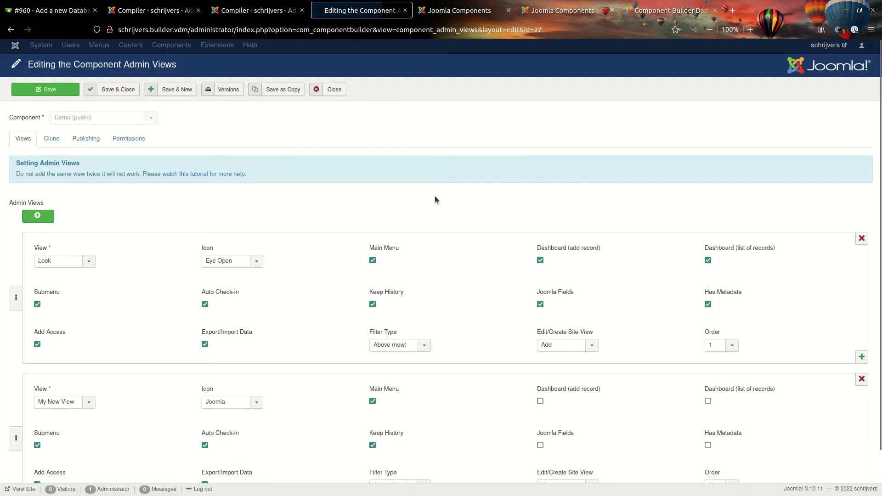
pyautogui.scroll(-1, 394, 252)
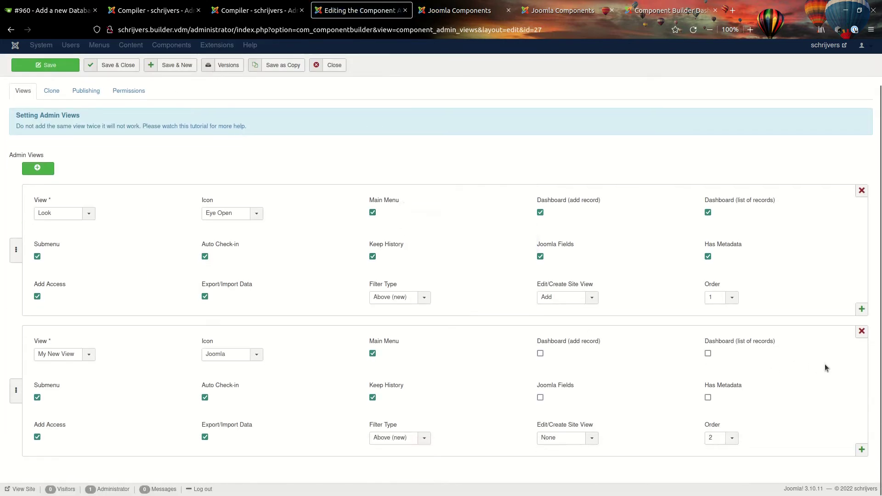
pyautogui.click(862, 331)
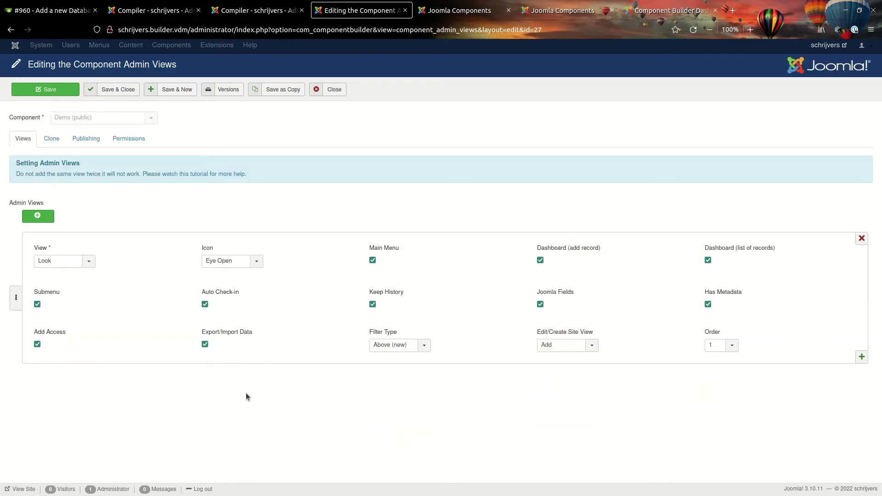
pyautogui.click(50, 90)
# Step: Turn off Keep Forever for the retained entry and delete all entries from the admin views record's version history
pyautogui.click(226, 91)
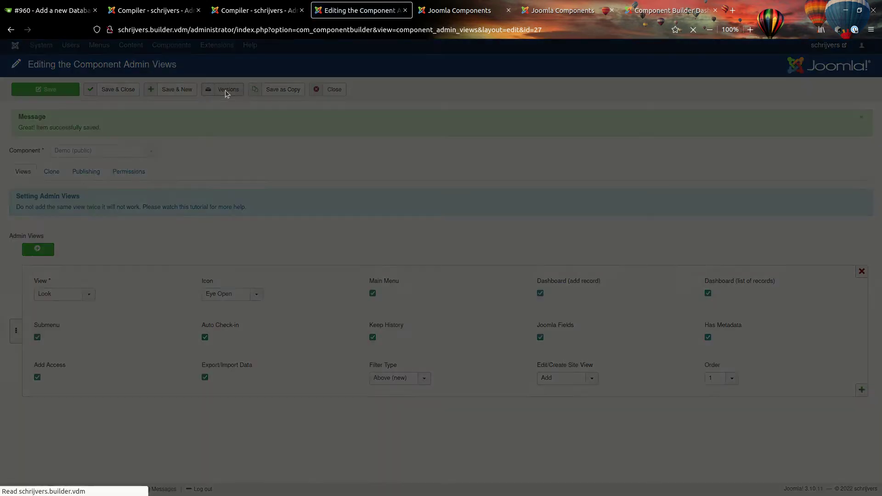
pyautogui.click(433, 138)
pyautogui.click(106, 161)
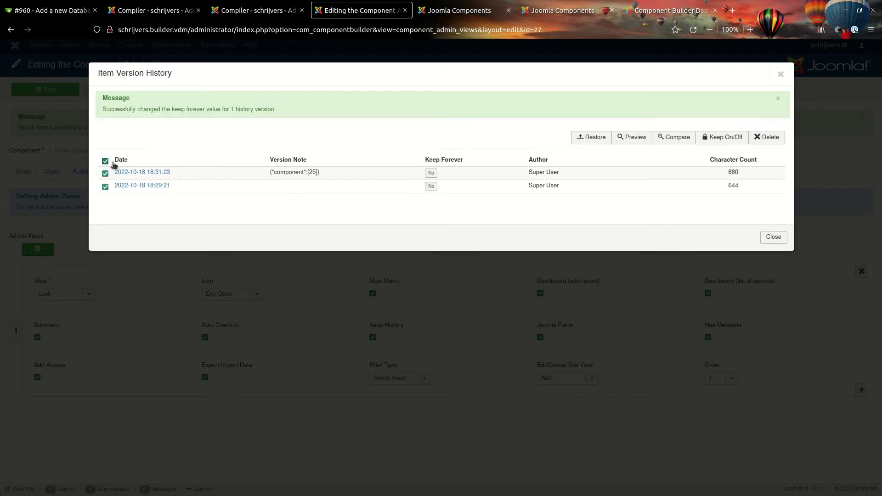
pyautogui.click(767, 137)
pyautogui.click(781, 74)
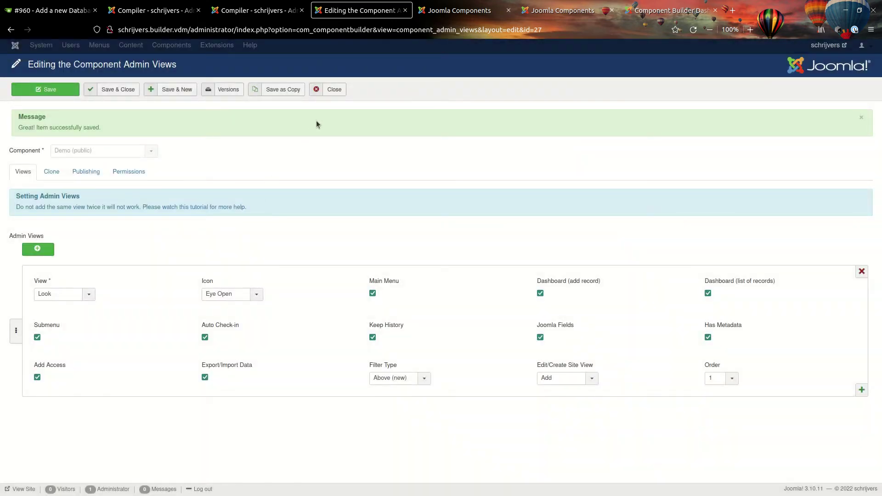
# Step: Save the admin views record again, check its version history, and close the record
pyautogui.click(69, 94)
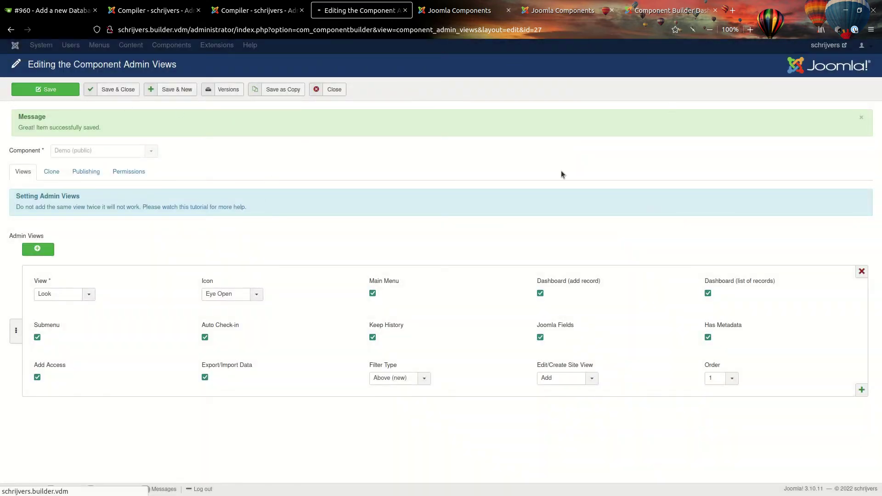
pyautogui.click(222, 89)
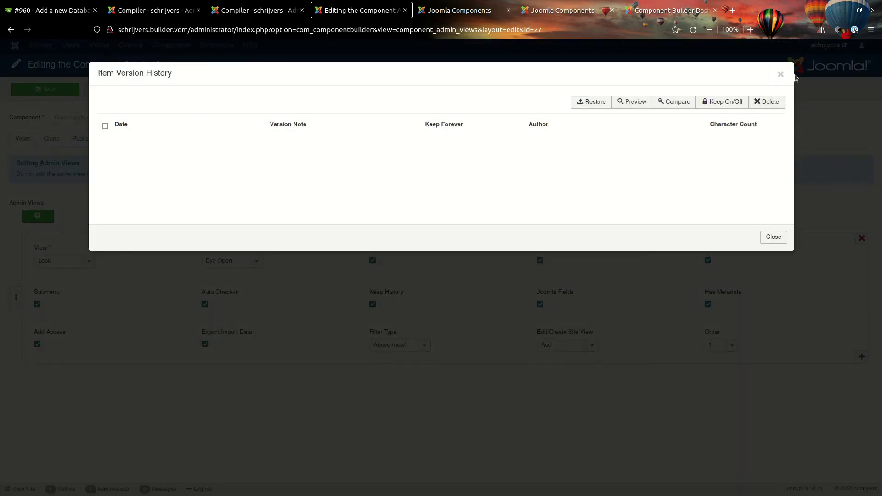
pyautogui.click(782, 74)
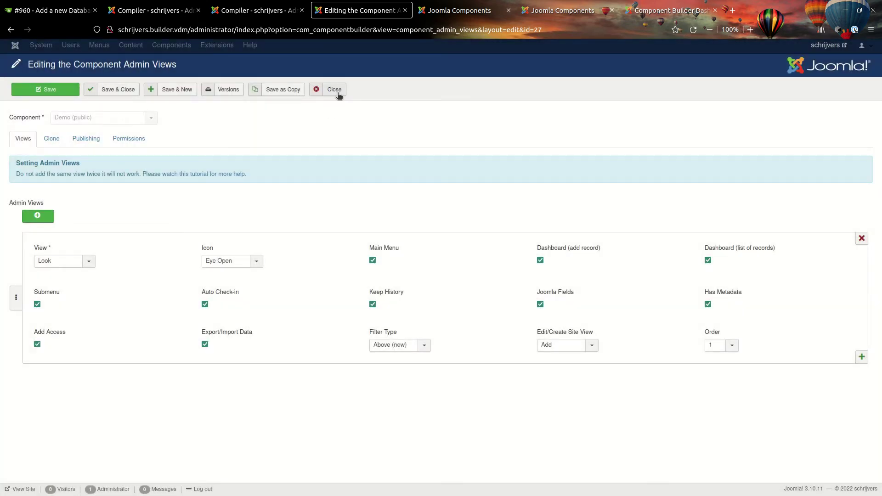
pyautogui.click(335, 90)
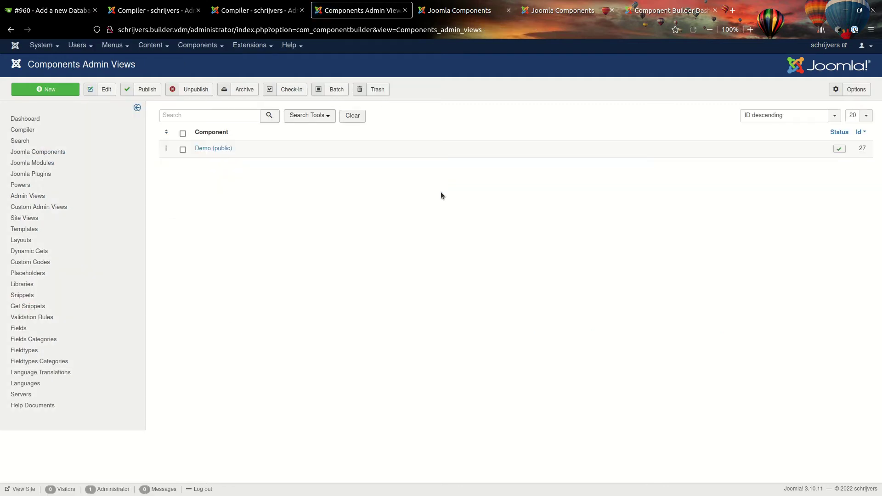
# Step: From the Joomla Components list, save and close the Demo component's updates record and its admin views record
pyautogui.click(22, 131)
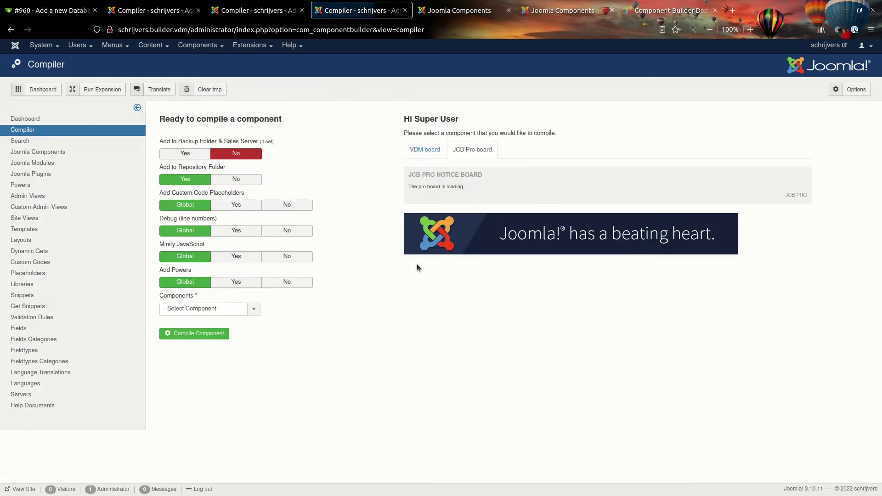
pyautogui.click(41, 152)
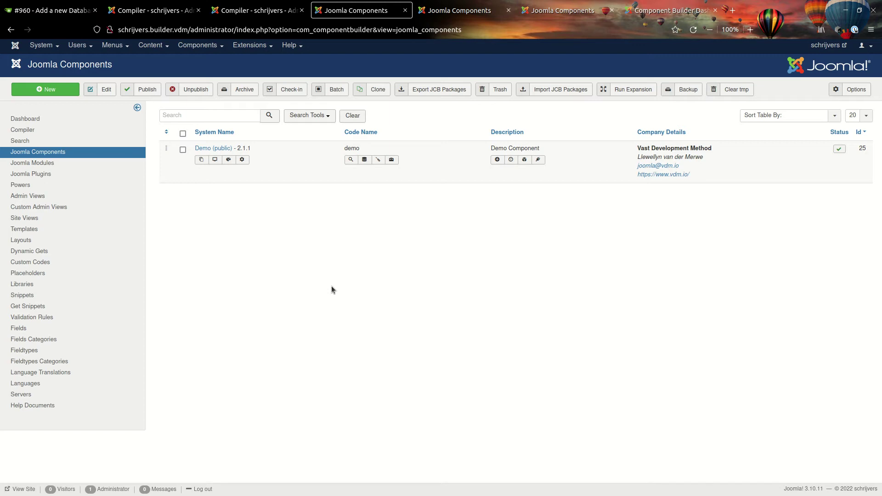
pyautogui.click(364, 159)
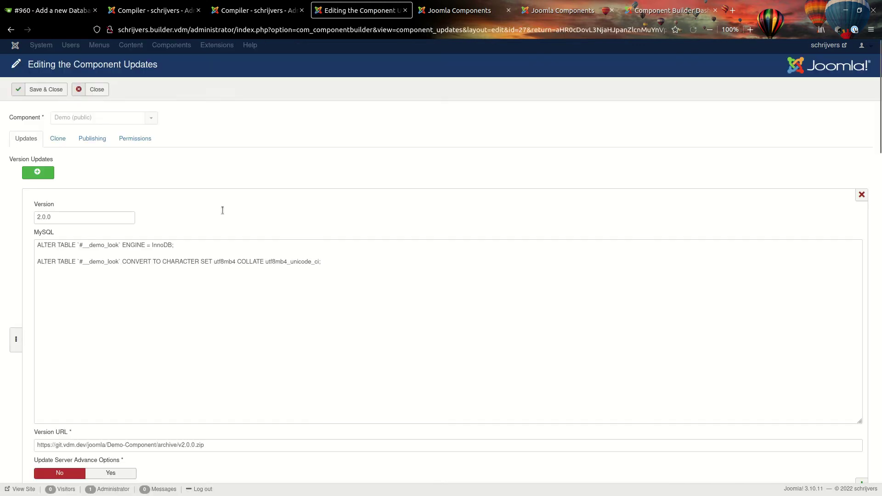
pyautogui.click(39, 90)
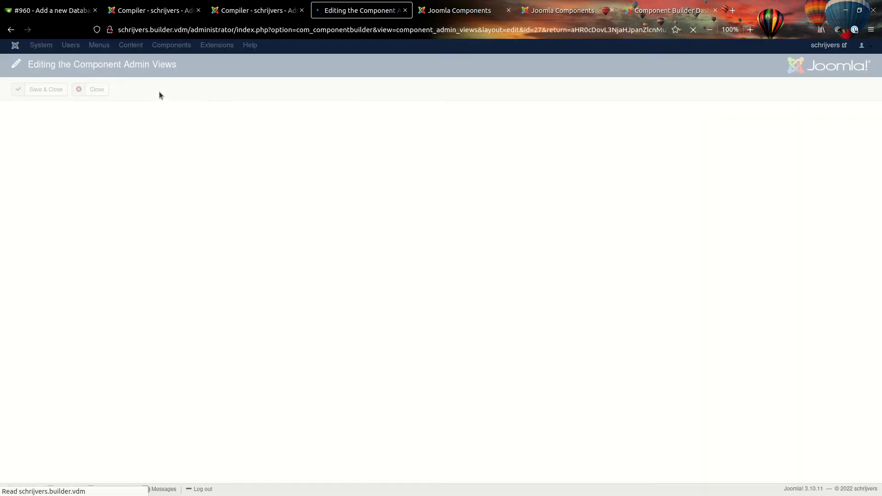
pyautogui.click(42, 90)
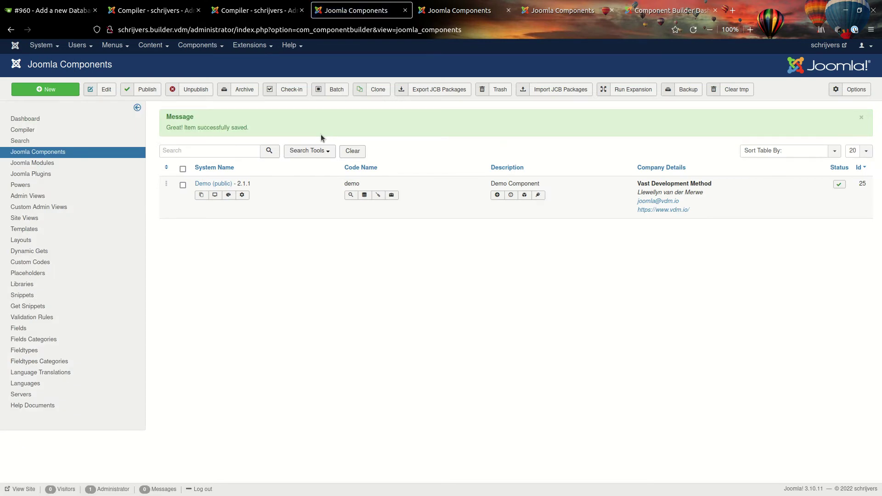
# Step: Reopen the Demo component's admin views and add a second row with My New View as the view
pyautogui.click(200, 196)
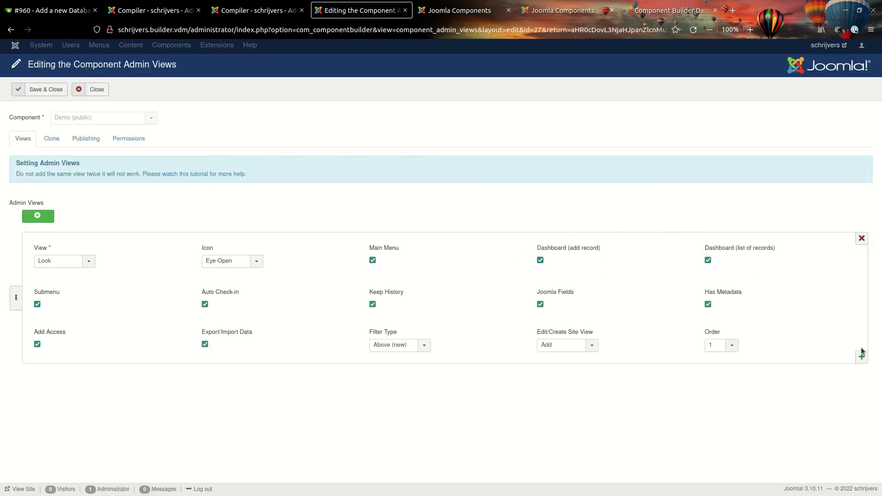
pyautogui.click(73, 402)
pyautogui.click(77, 426)
pyautogui.click(66, 404)
pyautogui.click(59, 431)
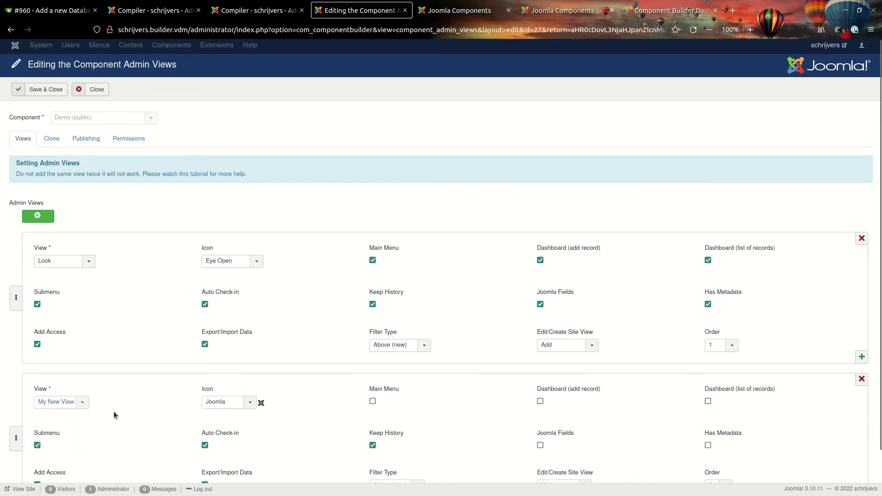
# Step: Set My New View's order to 2, enable Main Menu for it, and save and close the admin views
pyautogui.scroll(-2, 116, 411)
pyautogui.click(716, 439)
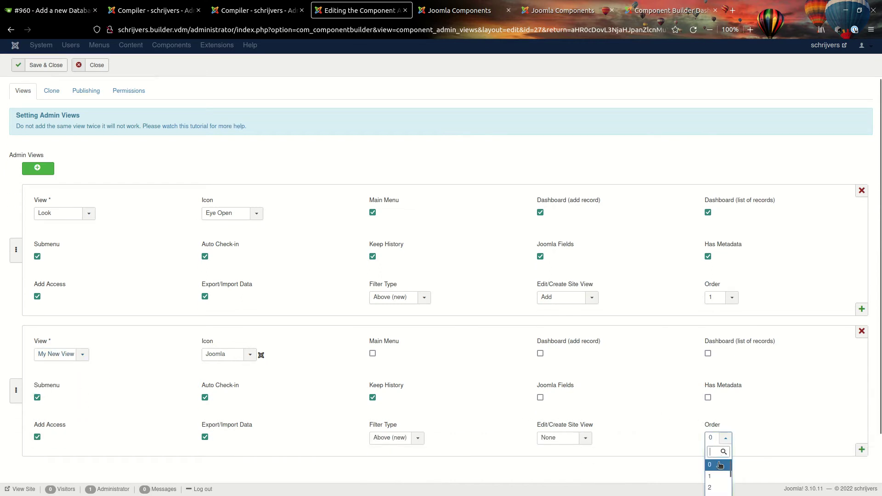
pyautogui.click(714, 481)
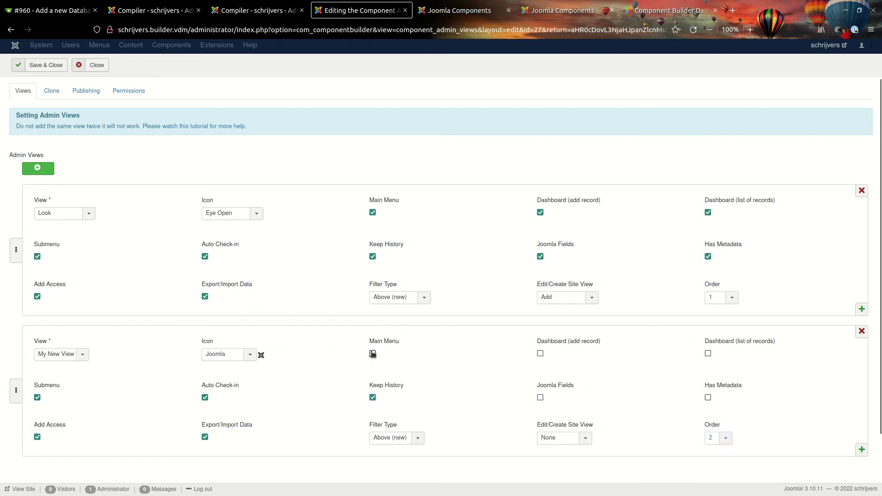
pyautogui.scroll(2, 347, 352)
pyautogui.click(43, 89)
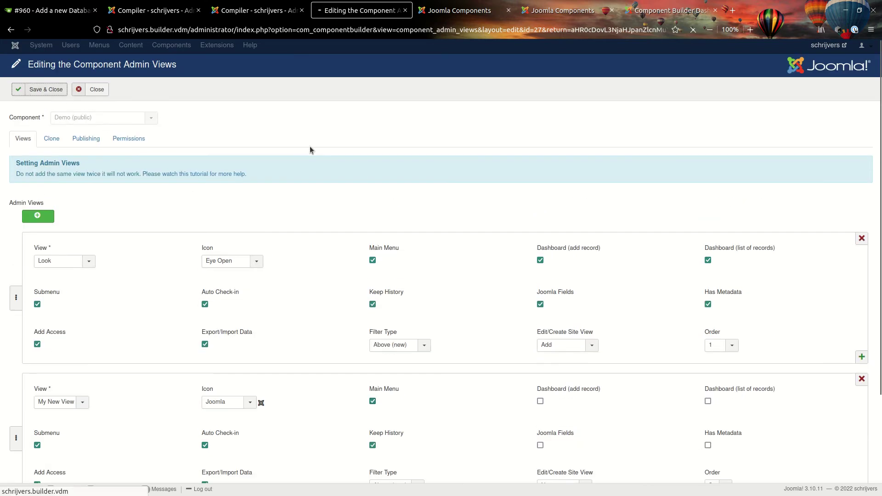
# Step: Clear the tmp folder from the compiler page and return to the Joomla Components list
pyautogui.click(276, 10)
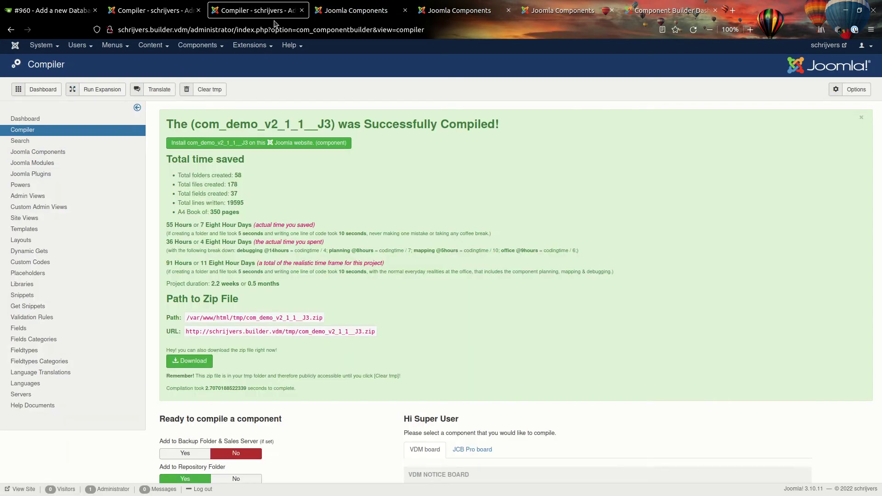
pyautogui.click(190, 92)
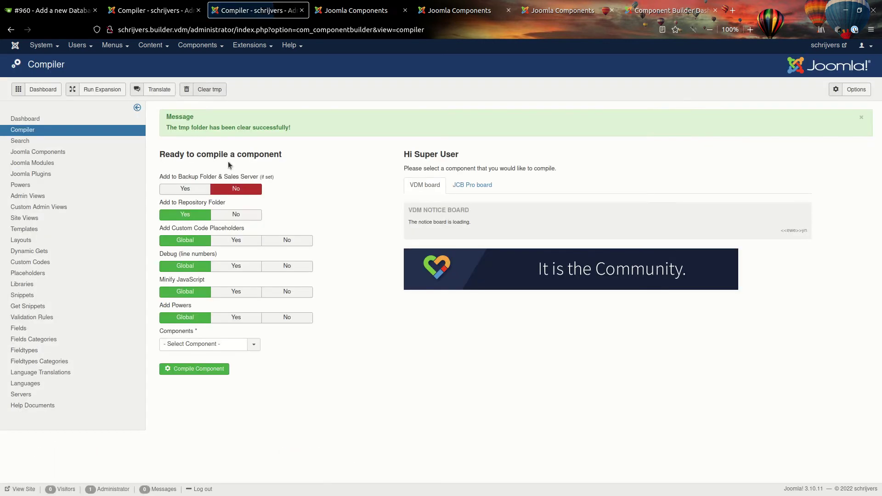
pyautogui.hotkey('ctrl', 'Tab')
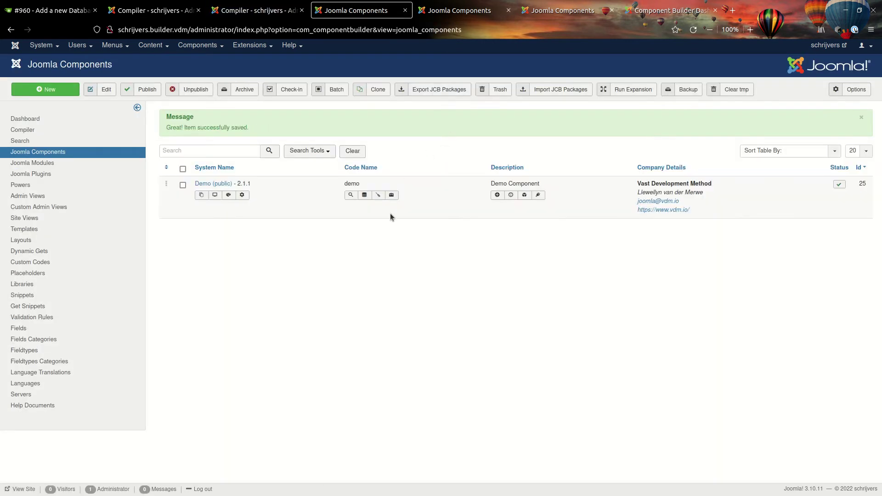
# Step: Open Demo's admin views from another open Joomla Components page and reload the record without the return parameter in its address
pyautogui.click(438, 3)
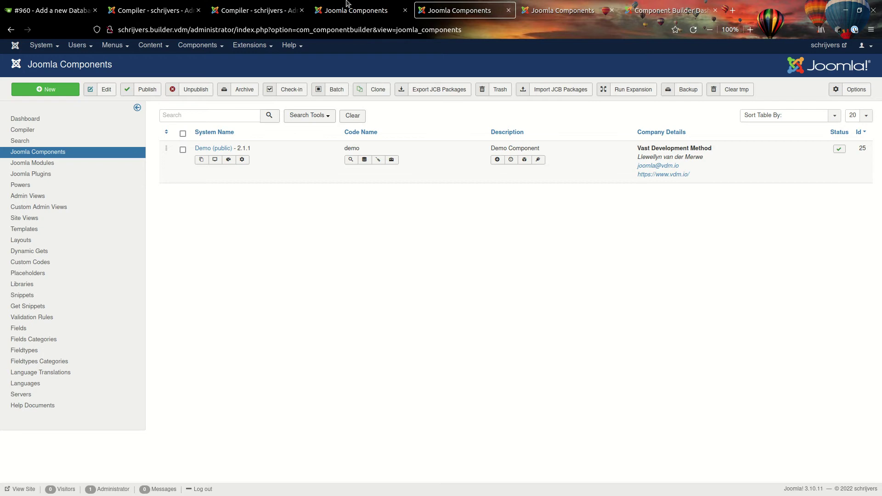
pyautogui.click(260, 10)
pyautogui.click(345, 11)
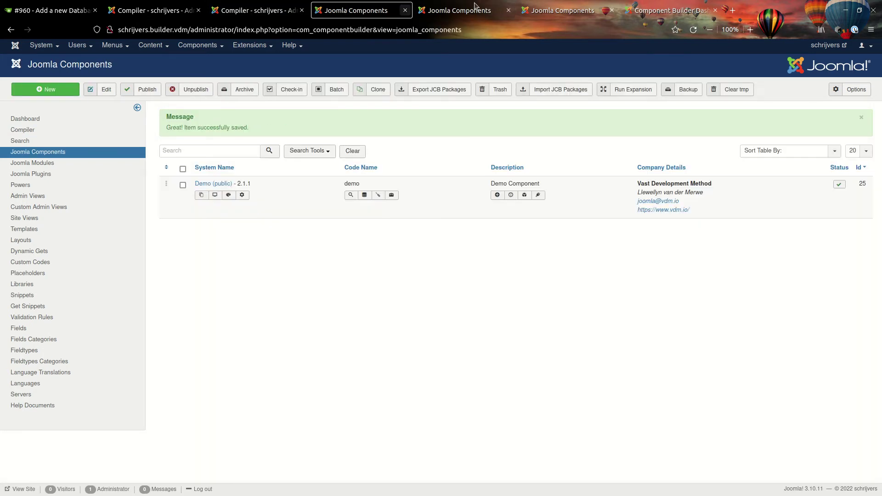
pyautogui.click(671, 10)
pyautogui.click(568, 9)
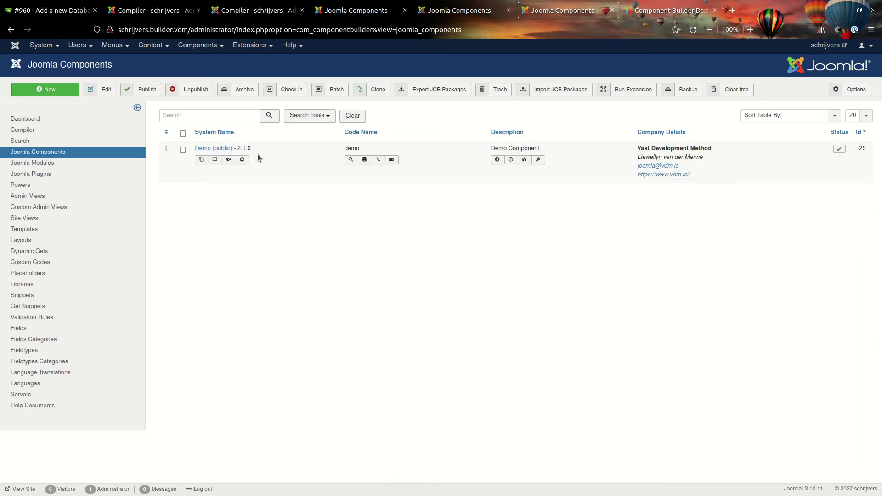
pyautogui.click(205, 160)
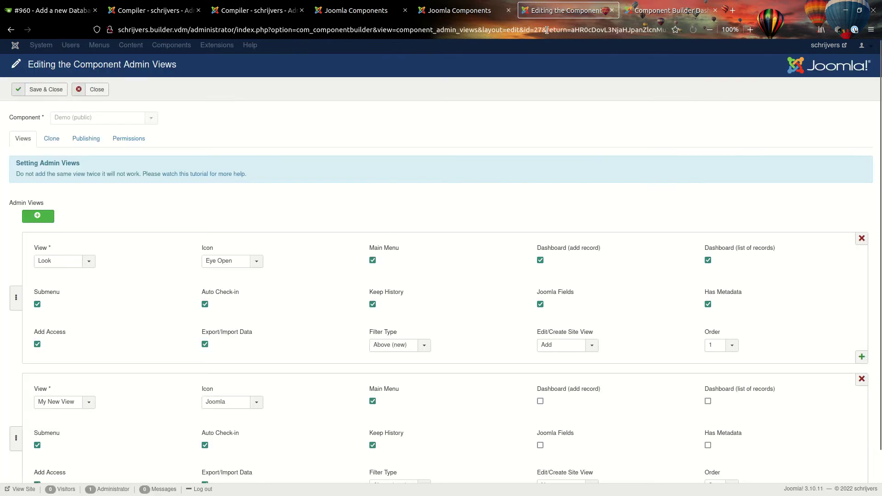
pyautogui.moveTo(536, 29); pyautogui.dragTo(574, 29)
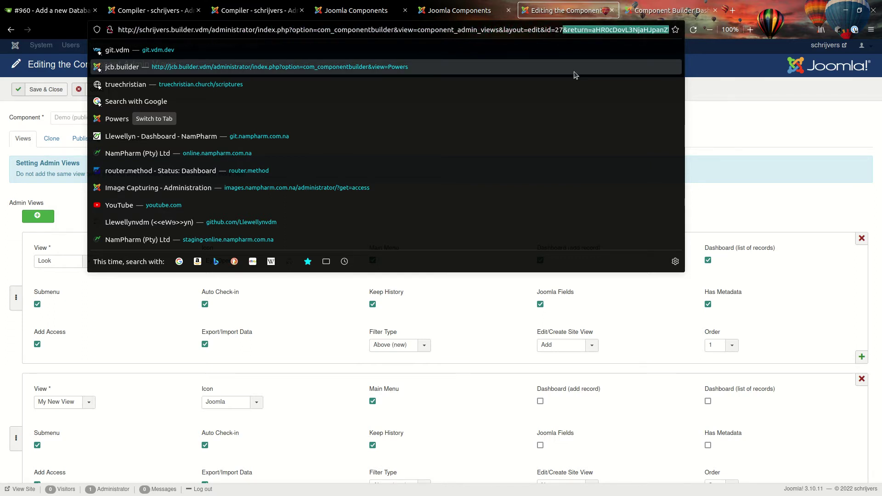
pyautogui.press('Delete')
pyautogui.press('Return')
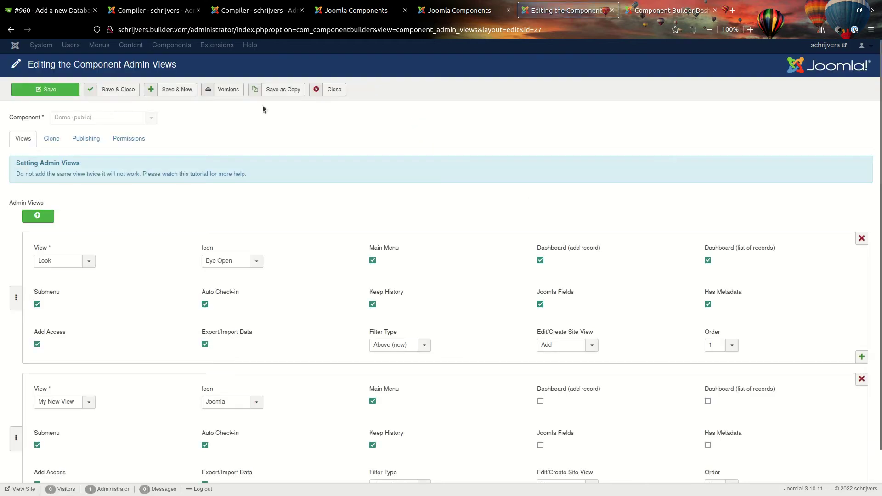
# Step: Review the item version history of Demo's admin views and close it
pyautogui.click(221, 90)
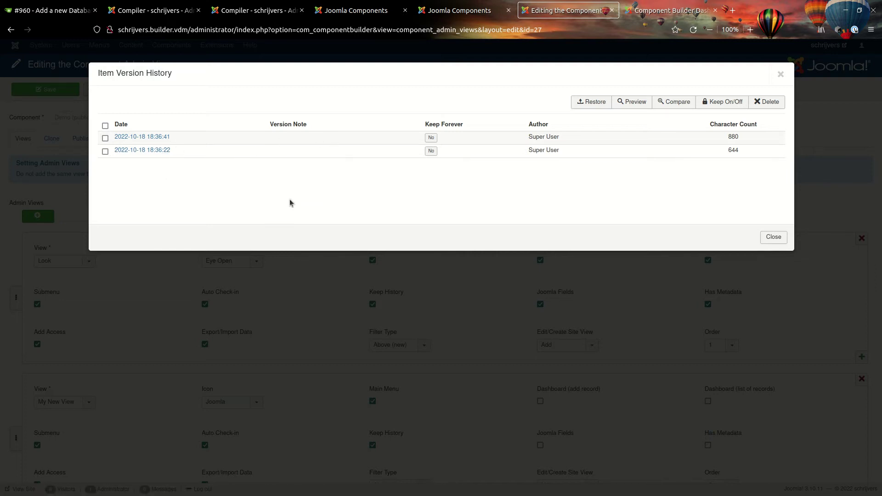
pyautogui.click(781, 75)
# Step: Compile Demo (public) with Add to Backup Folder & Sales Server set to No, and clear the tmp folder
pyautogui.click(356, 10)
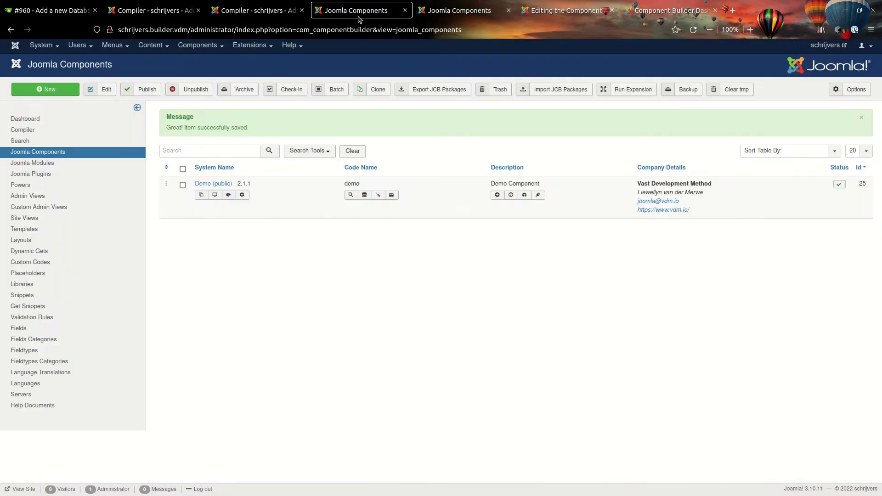
pyautogui.click(255, 10)
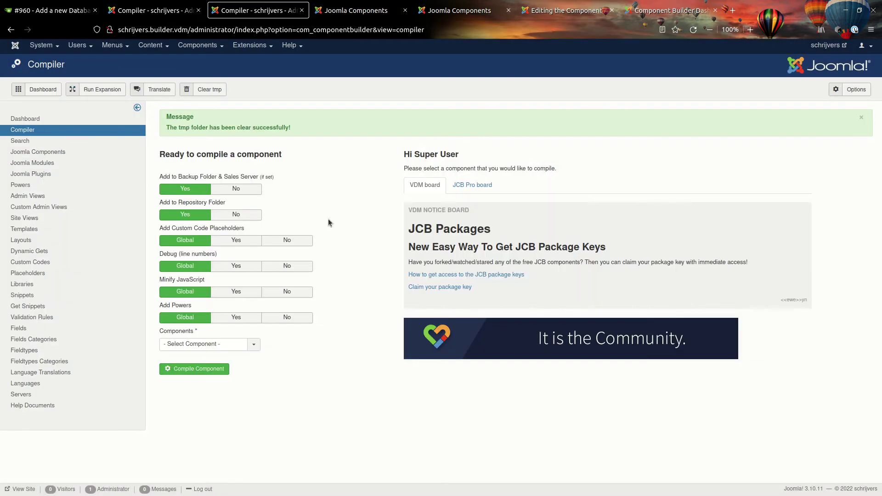
pyautogui.click(246, 189)
pyautogui.click(216, 344)
pyautogui.click(202, 365)
pyautogui.click(204, 370)
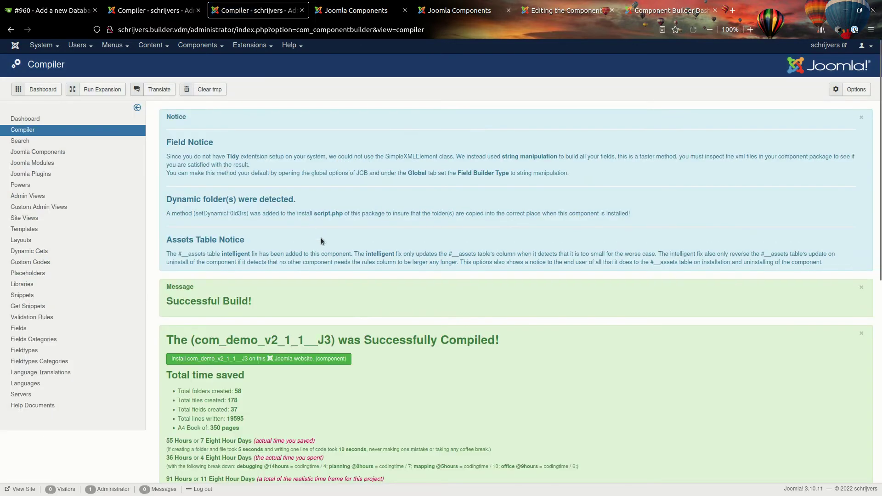
pyautogui.click(207, 90)
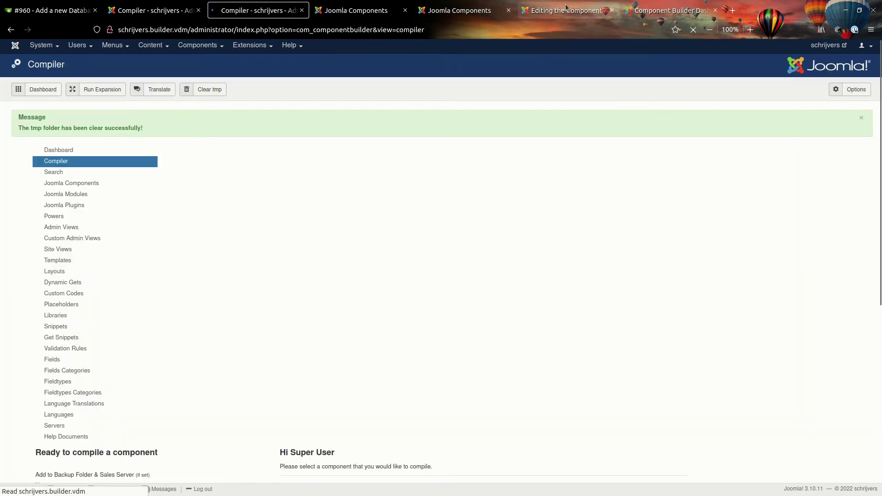
# Step: Remove the My New View row from Demo's admin views, check the version history, and save the record
pyautogui.click(468, 11)
pyautogui.click(365, 10)
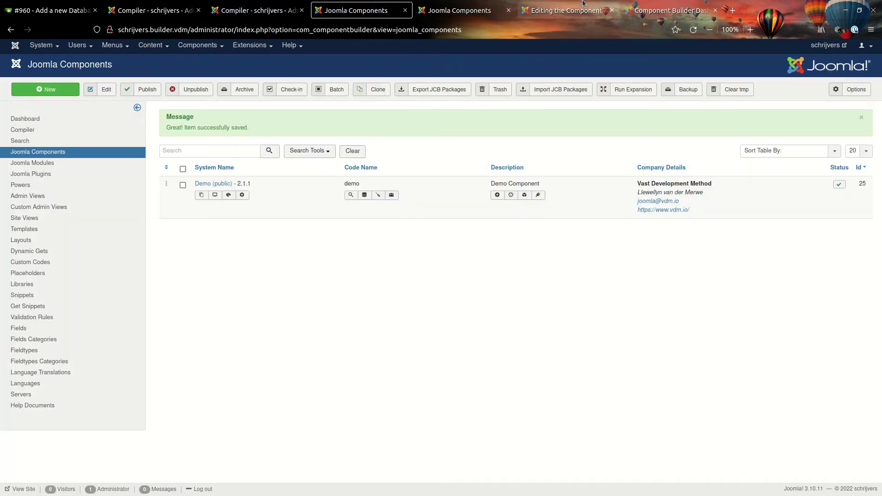
pyautogui.click(593, 10)
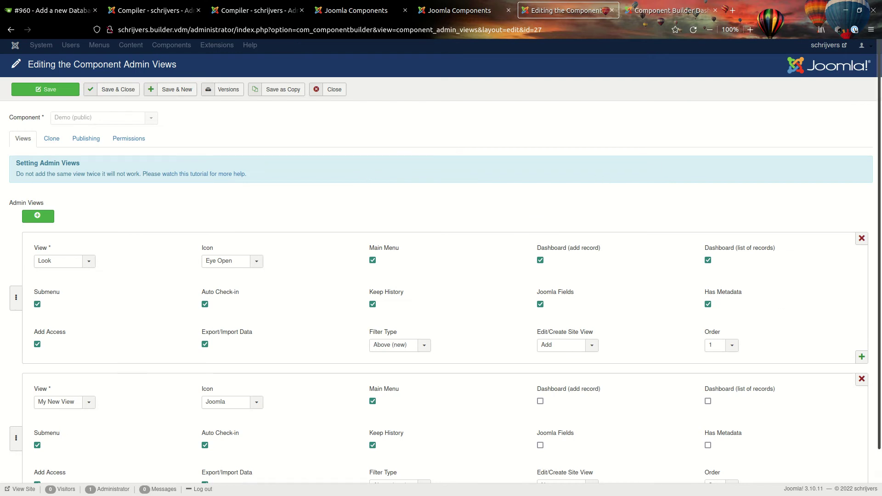
pyautogui.scroll(-2, 862, 320)
pyautogui.click(862, 332)
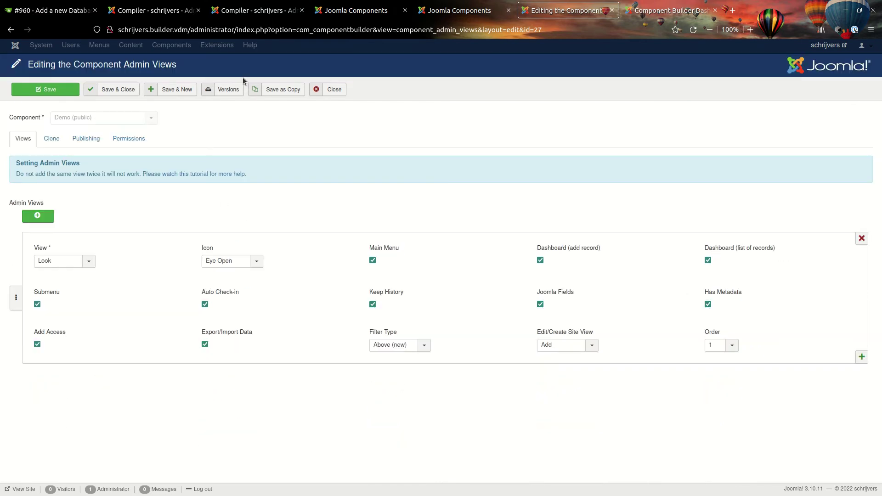
pyautogui.click(236, 90)
pyautogui.click(782, 73)
pyautogui.click(23, 94)
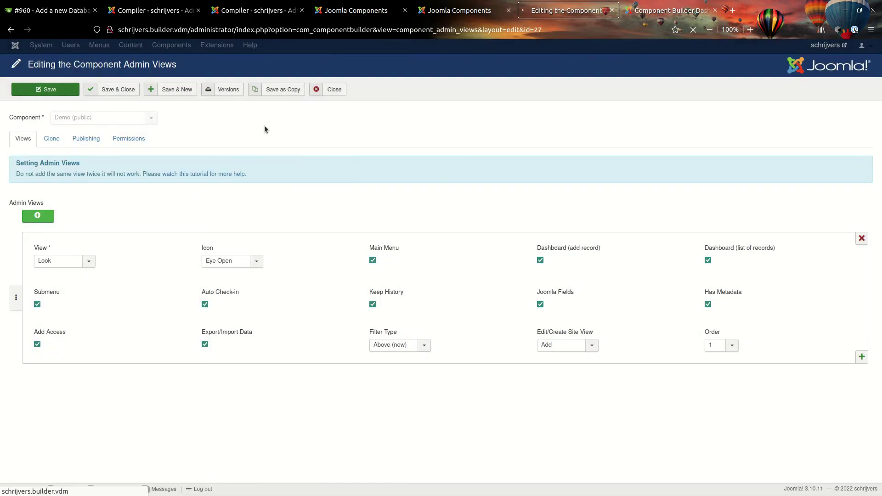
# Step: Turn off Keep Forever on the locked admin views version, delete all history versions, and save and close the record
pyautogui.click(226, 90)
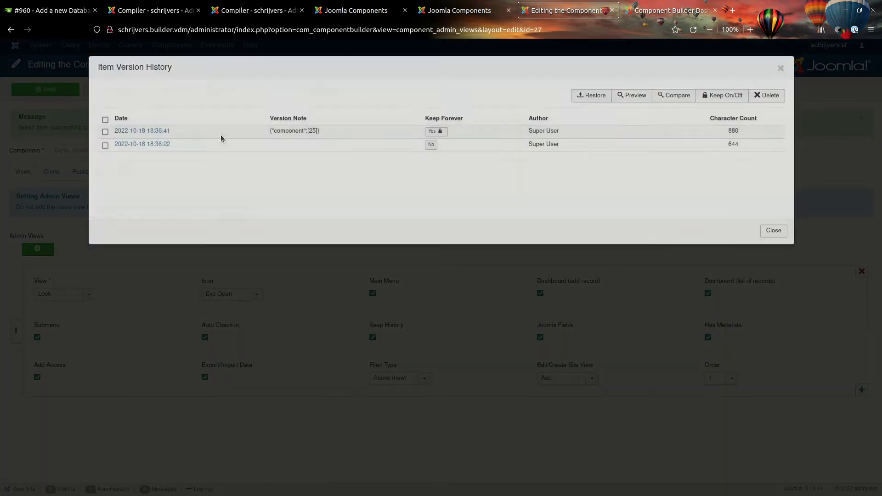
pyautogui.click(434, 133)
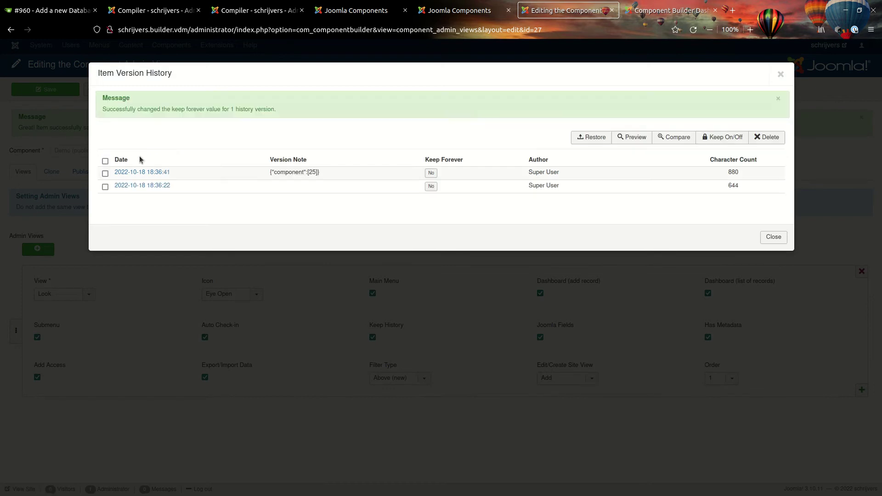
pyautogui.click(105, 161)
pyautogui.click(766, 136)
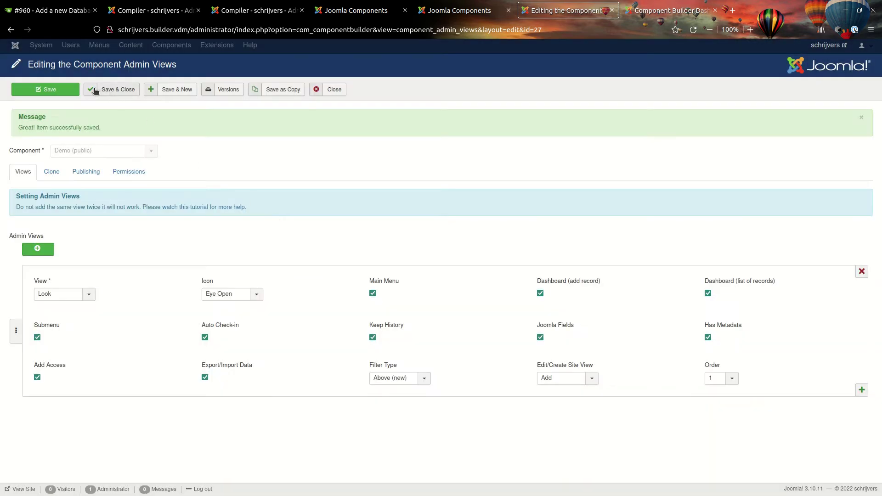
pyautogui.click(693, 33)
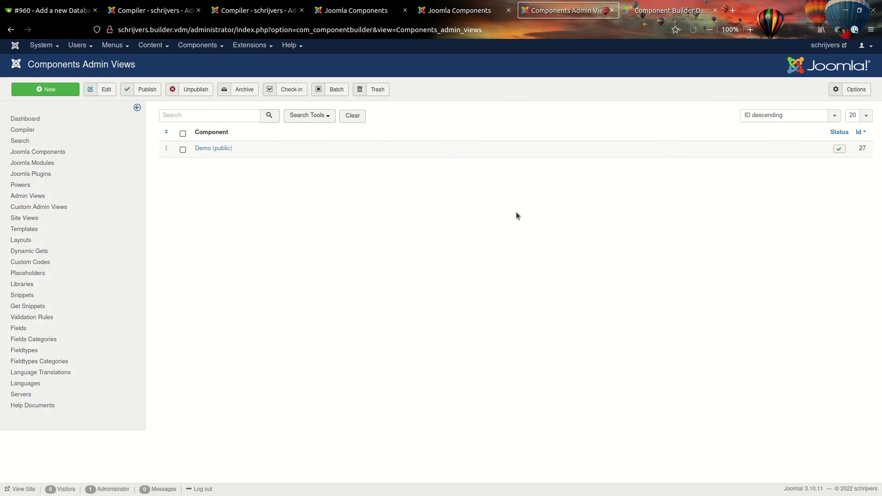
# Step: Open the Demo component's updates from Joomla Components and clear the MySQL of version 2.1.0
pyautogui.click(453, 14)
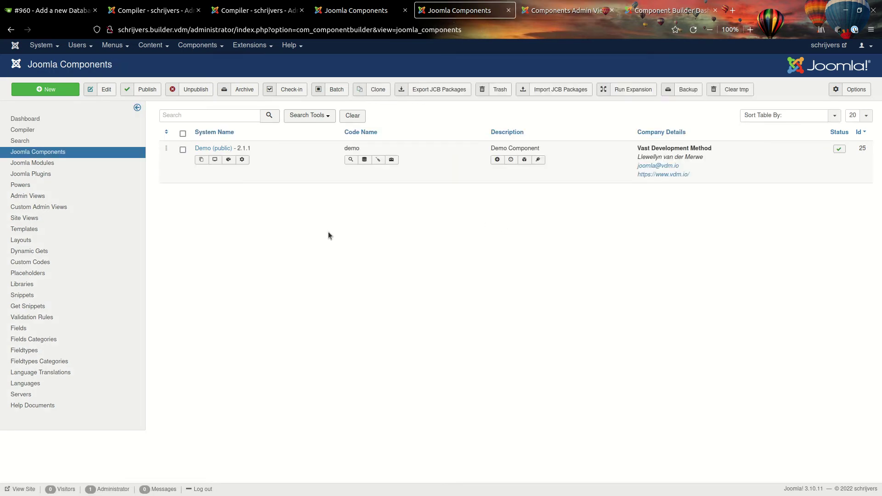
pyautogui.click(365, 161)
pyautogui.scroll(-8, 853, 301)
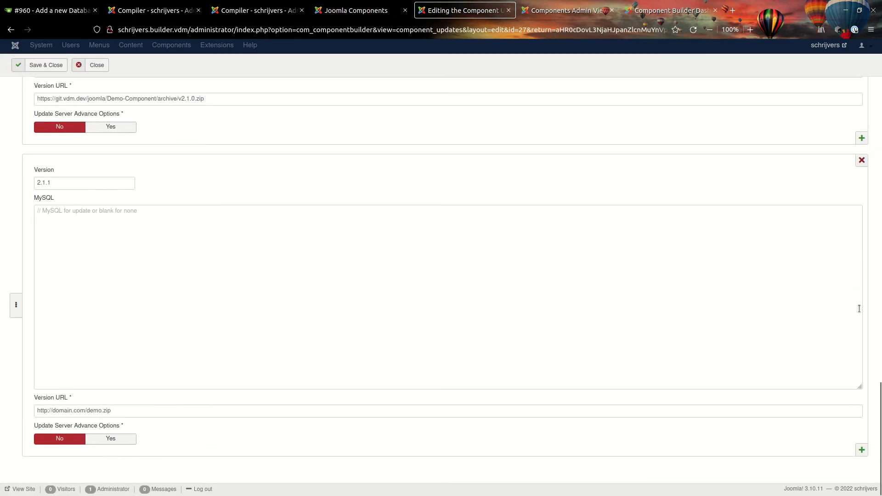
pyautogui.scroll(5, 608, 322)
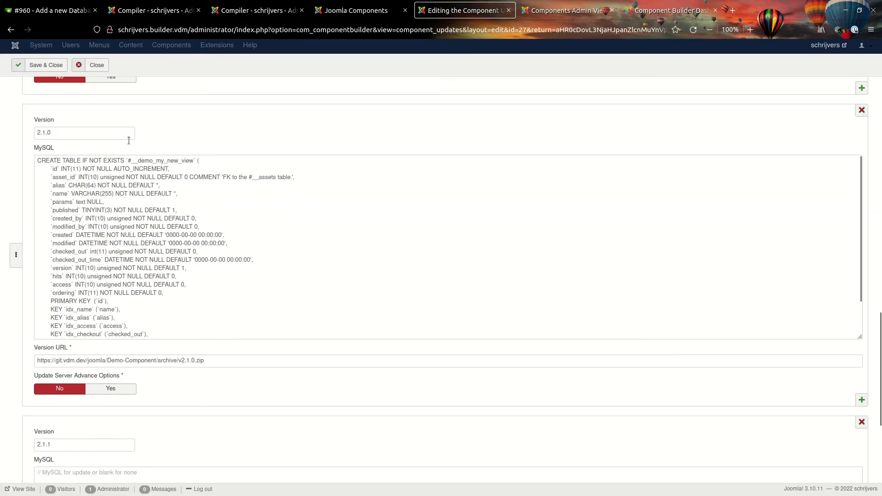
pyautogui.click(230, 285)
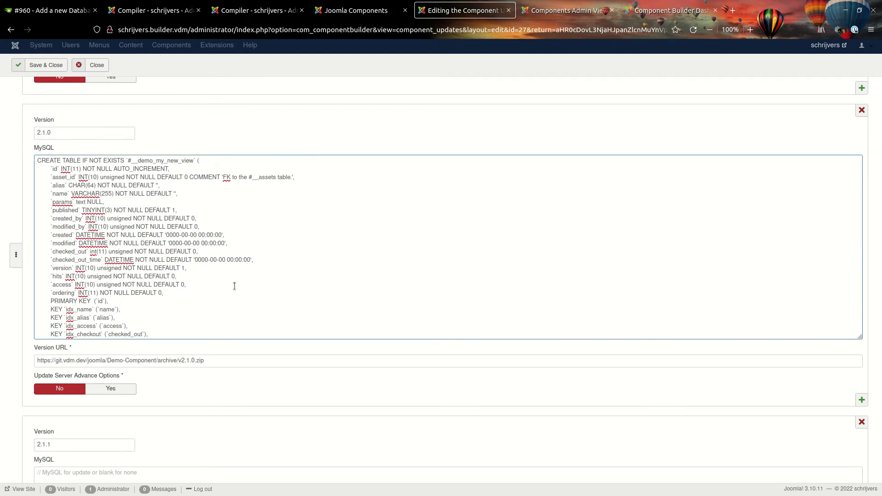
pyautogui.hotkey('ctrl', 'a')
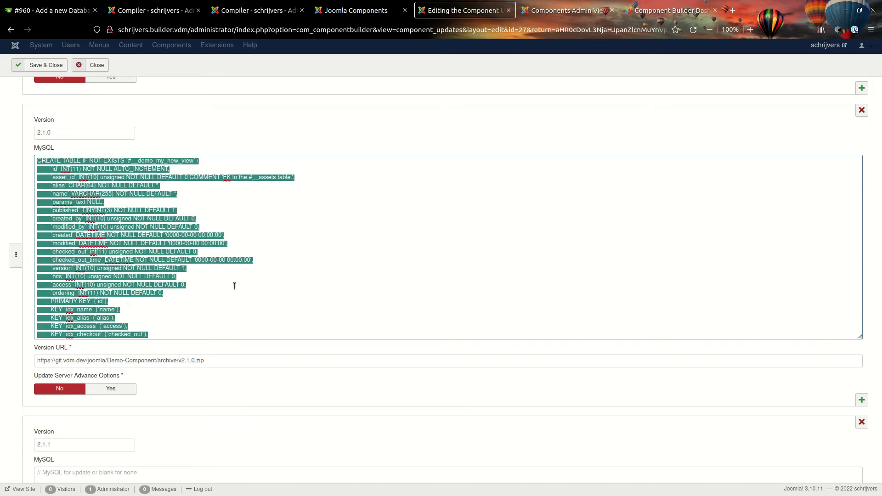
pyautogui.press('BackSpace')
pyautogui.scroll(-1, 644, 370)
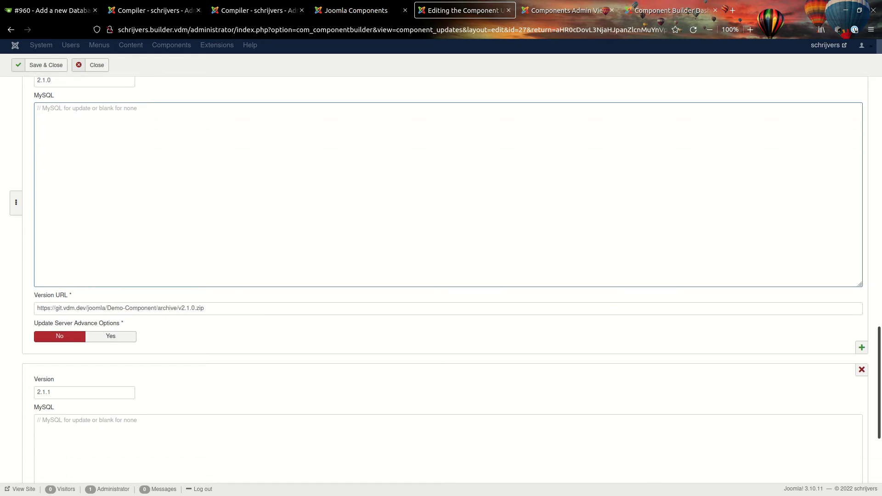
# Step: Remove the version 2.1.1 entry from Demo's updates and save and close the record
pyautogui.click(860, 371)
pyautogui.scroll(2, 388, 346)
pyautogui.scroll(-2, 388, 347)
pyautogui.scroll(2, 389, 347)
pyautogui.click(48, 65)
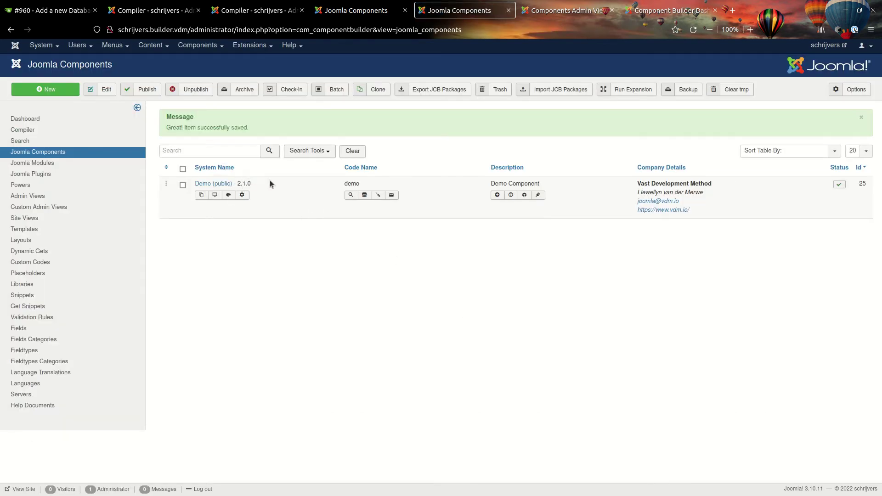
# Step: Open Demo's admin views with only Look linked, and save and close the record
pyautogui.click(202, 197)
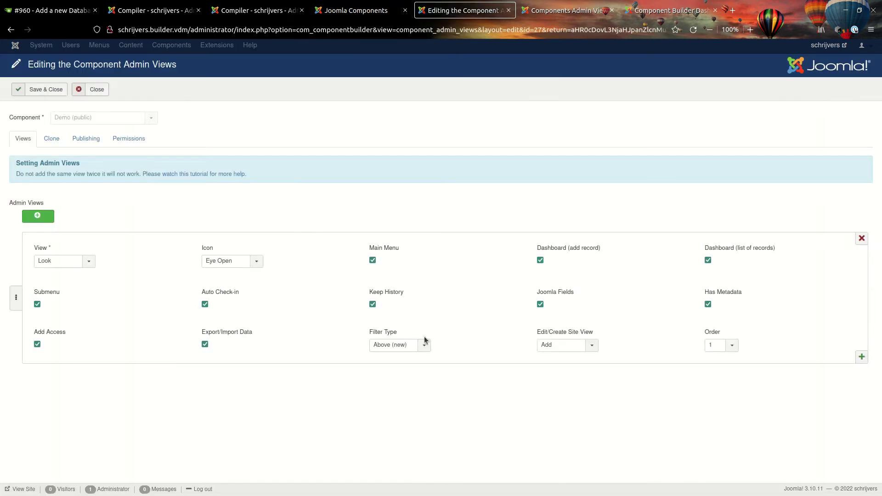
pyautogui.click(53, 92)
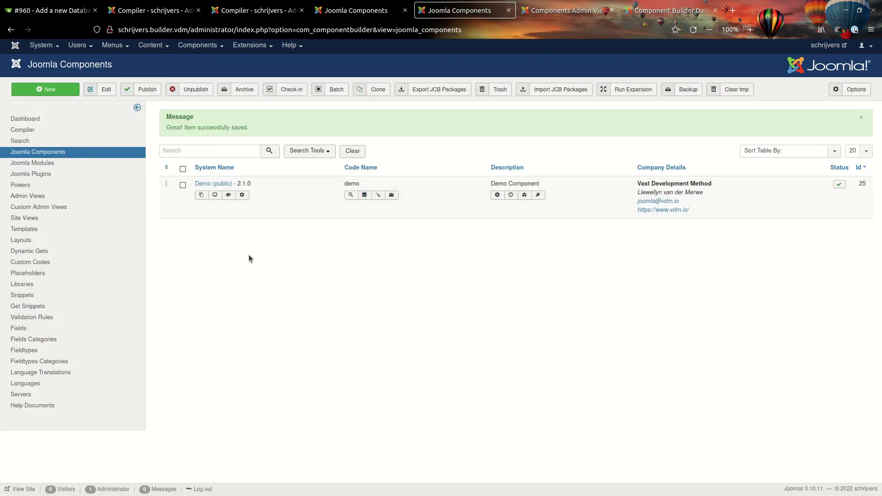
# Step: Reopen Demo's admin views and add a second row using My New View as the view
pyautogui.click(201, 195)
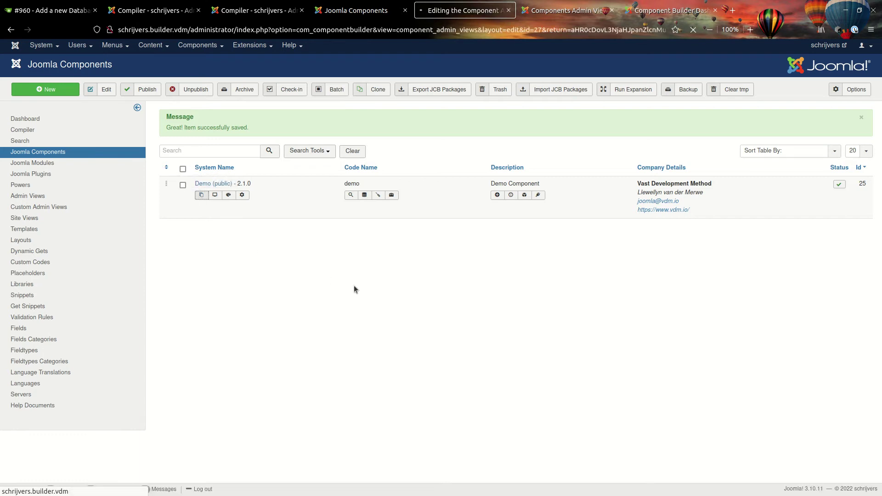
pyautogui.click(862, 357)
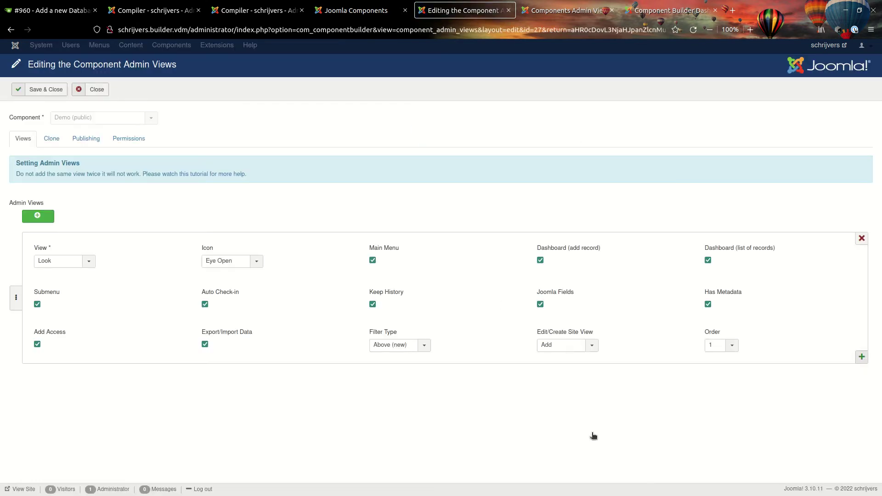
pyautogui.click(70, 402)
pyautogui.click(51, 435)
pyautogui.scroll(-2, 531, 369)
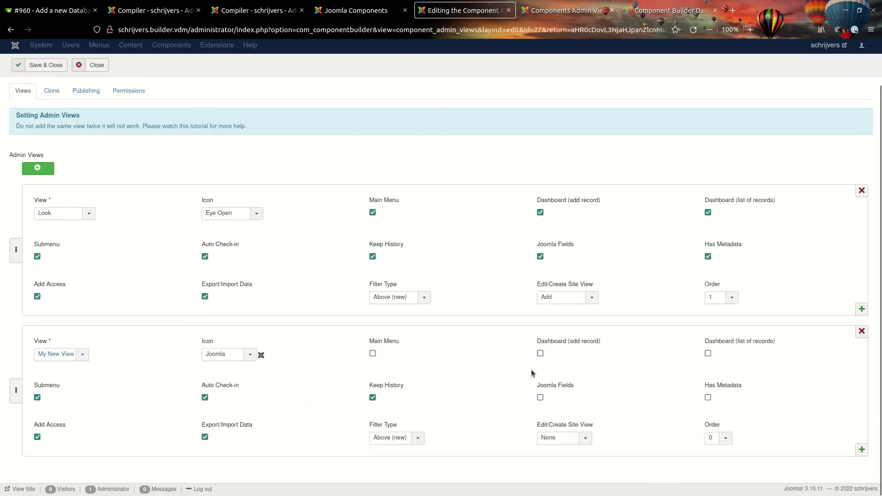
# Step: Enable Main Menu for My New View, set its order to 2, and save and close the admin views
pyautogui.click(372, 353)
pyautogui.click(719, 439)
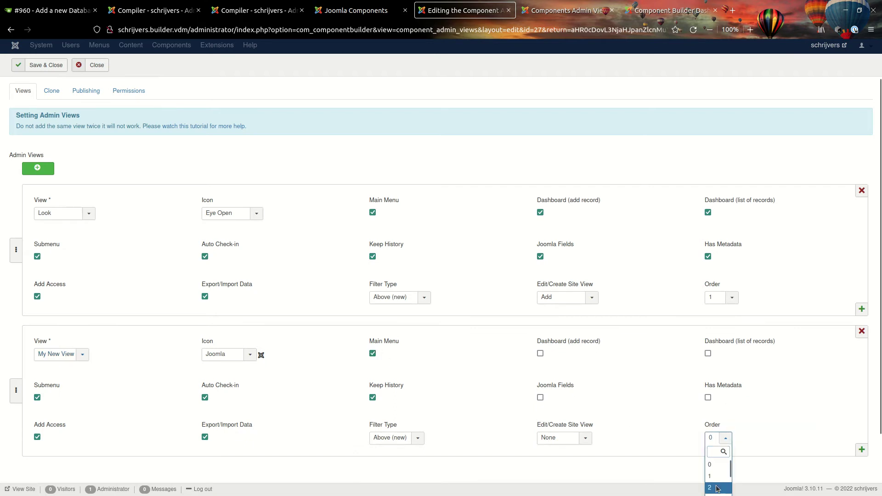
pyautogui.click(718, 489)
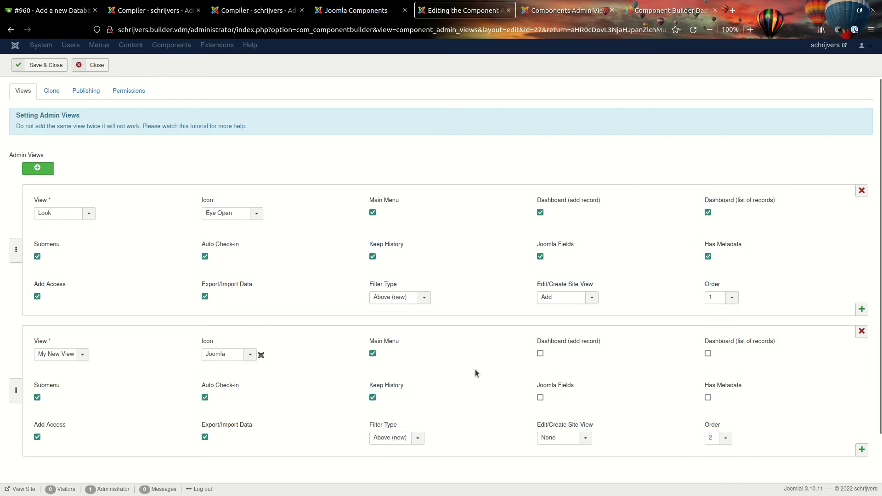
pyautogui.scroll(2, 266, 326)
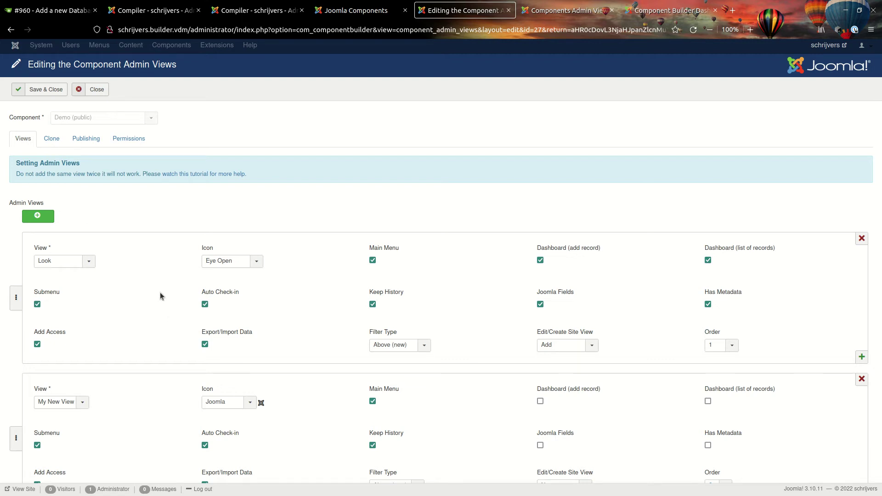
pyautogui.click(47, 90)
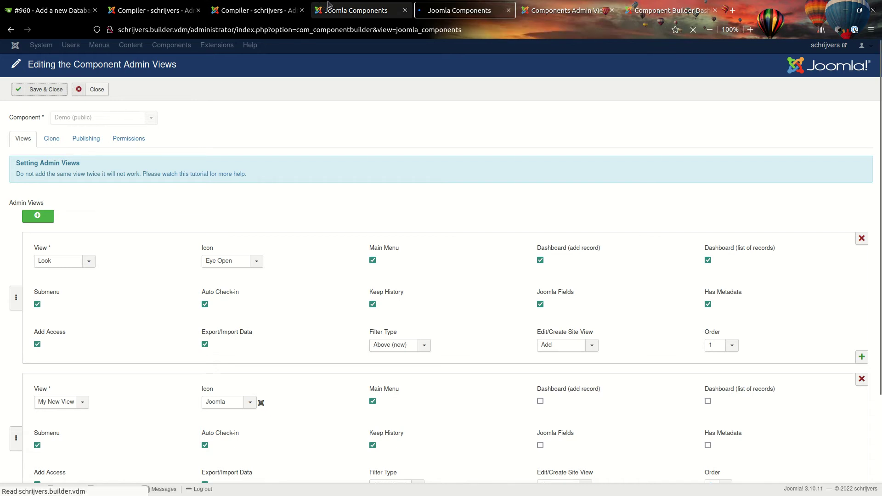
# Step: Close the outdated Joomla Components page and compile Demo (public) from the compiler page
pyautogui.click(328, 4)
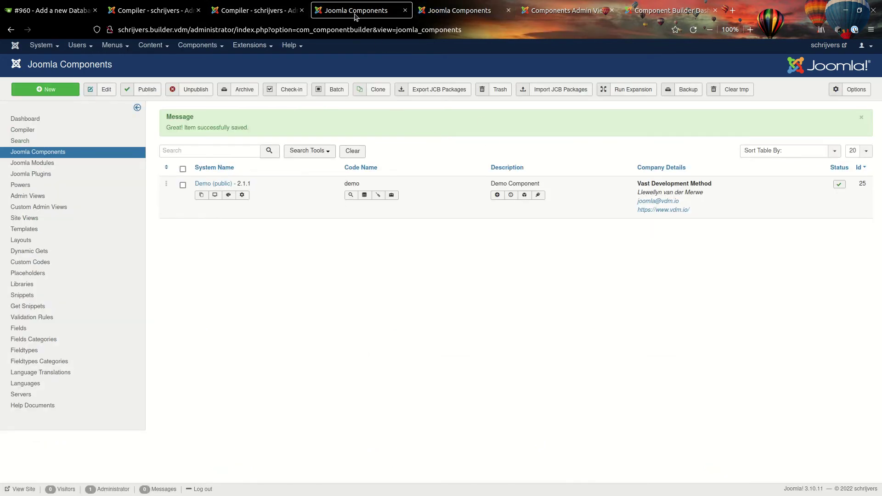
pyautogui.click(405, 10)
pyautogui.click(255, 10)
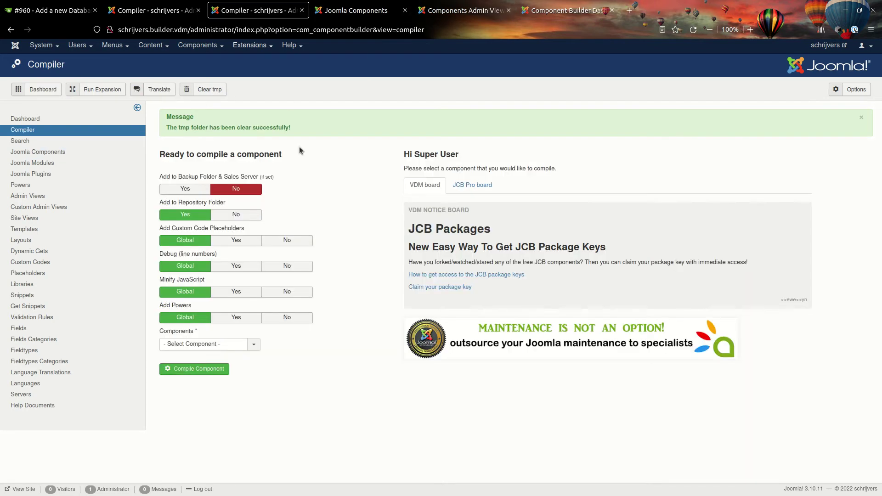
pyautogui.click(209, 345)
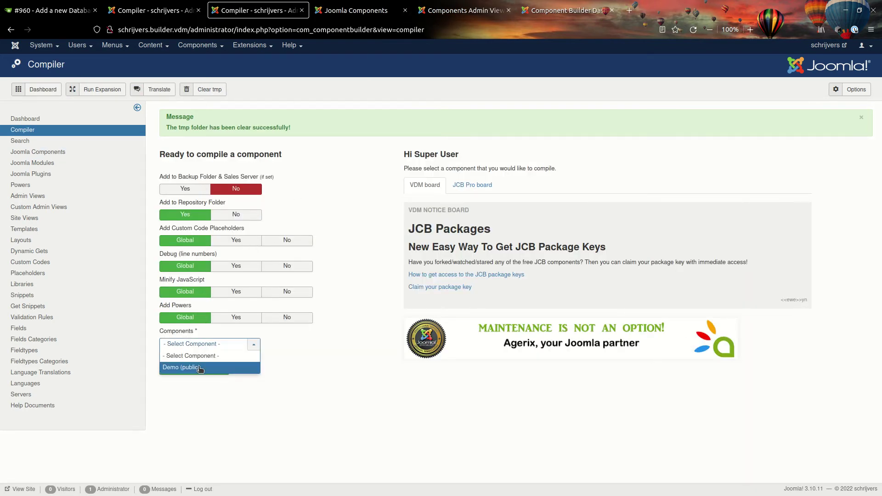
pyautogui.click(199, 370)
pyautogui.click(199, 370)
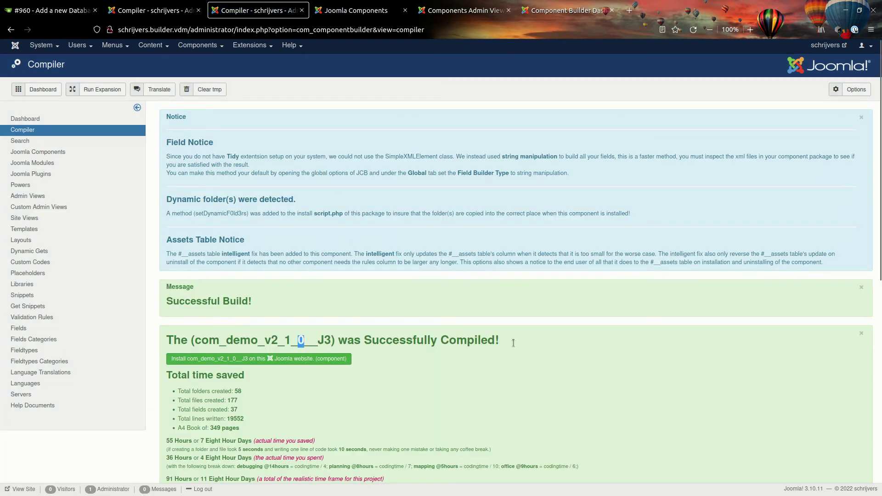
# Step: Open the Demo (public) admin views record and examine the version note on the newest entry in its version history
pyautogui.click(496, 7)
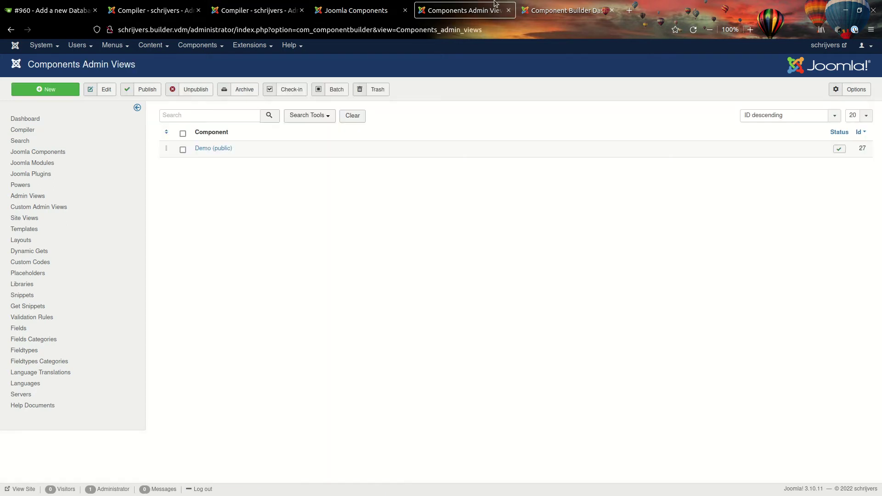
pyautogui.click(379, 7)
pyautogui.hotkey('ctrl', 'Tab')
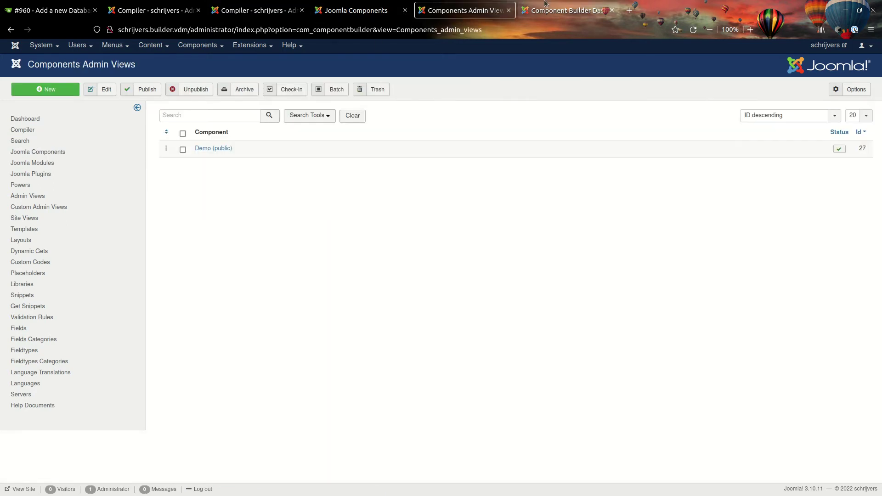
pyautogui.click(213, 148)
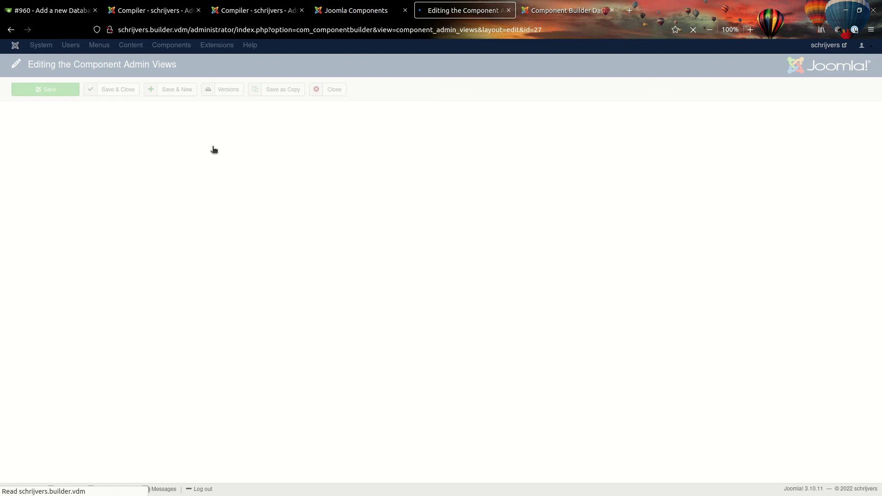
pyautogui.click(228, 89)
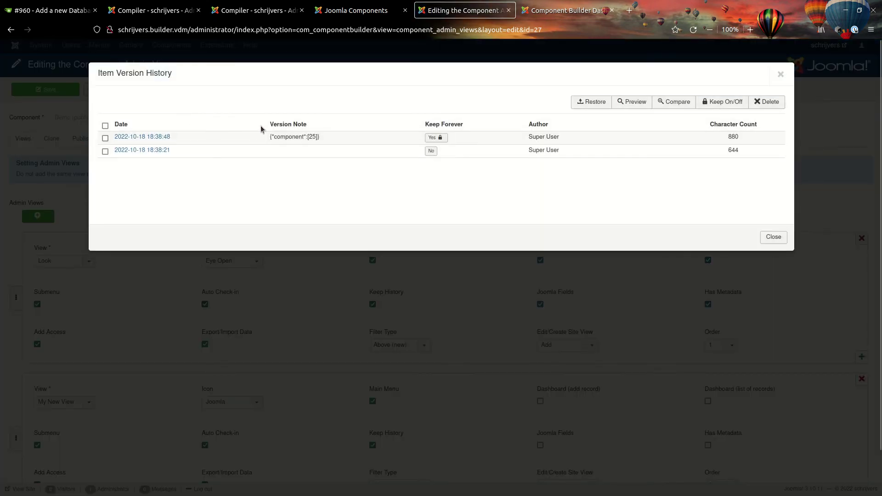
pyautogui.moveTo(267, 138); pyautogui.dragTo(326, 137)
pyautogui.click(326, 138)
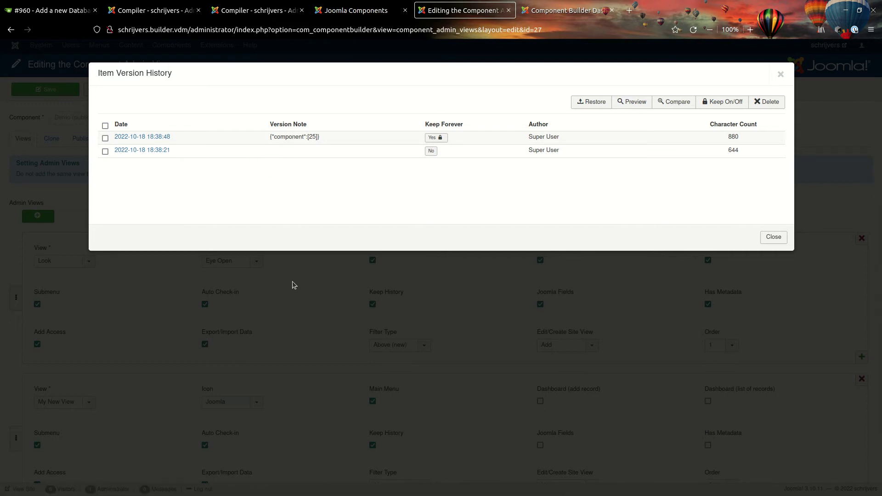
pyautogui.moveTo(320, 138); pyautogui.dragTo(273, 137)
pyautogui.doubleClick(283, 138)
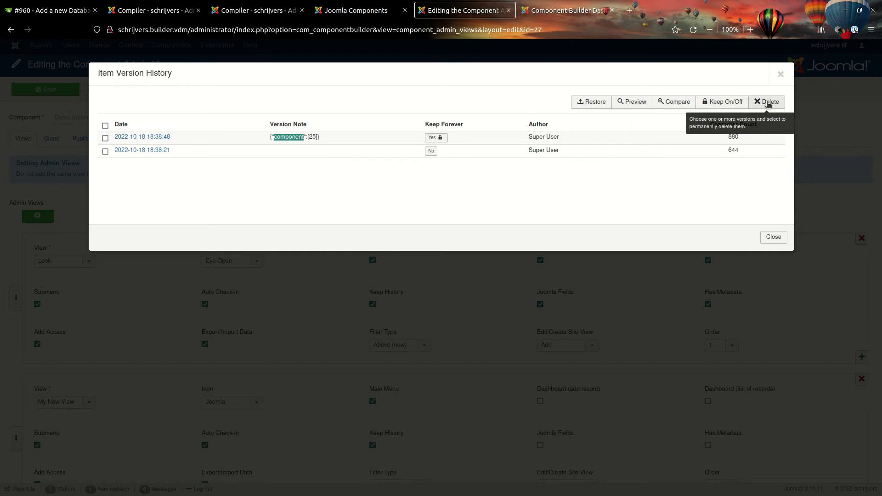
pyautogui.click(434, 137)
pyautogui.click(106, 173)
pyautogui.click(775, 136)
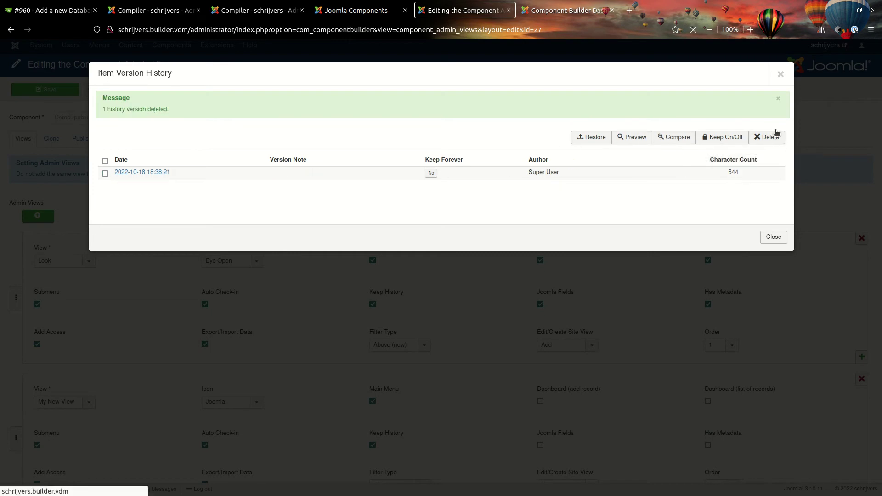
pyautogui.click(779, 75)
pyautogui.scroll(-2, 343, 263)
pyautogui.scroll(2, 347, 322)
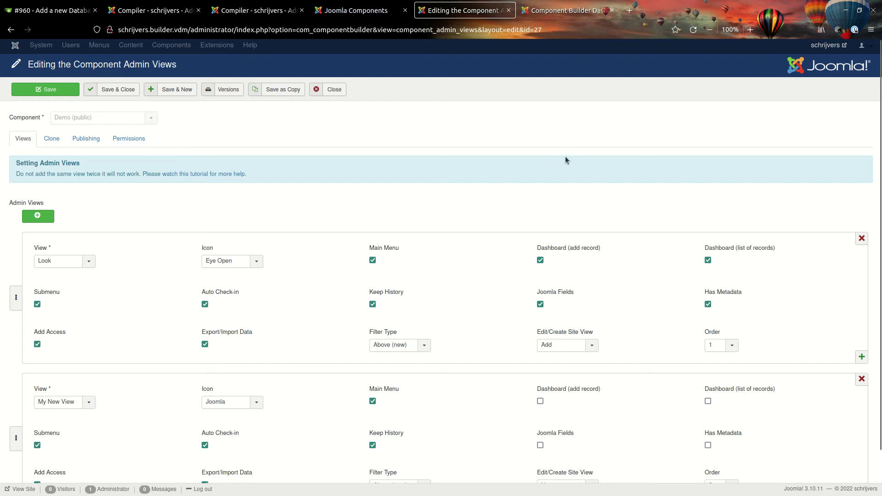
pyautogui.click(57, 90)
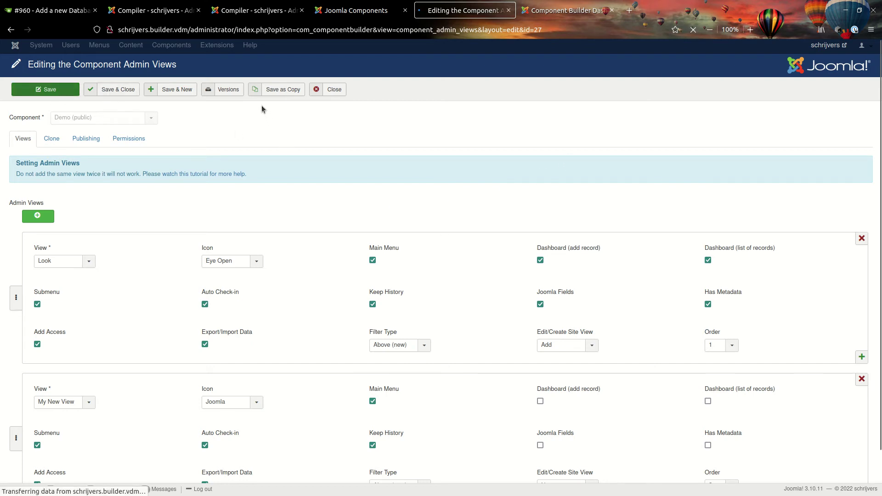
pyautogui.click(225, 90)
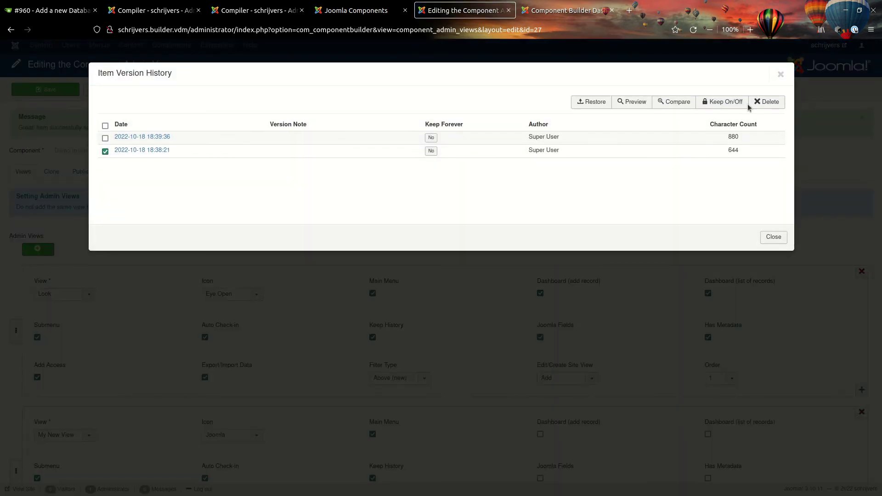
pyautogui.click(763, 102)
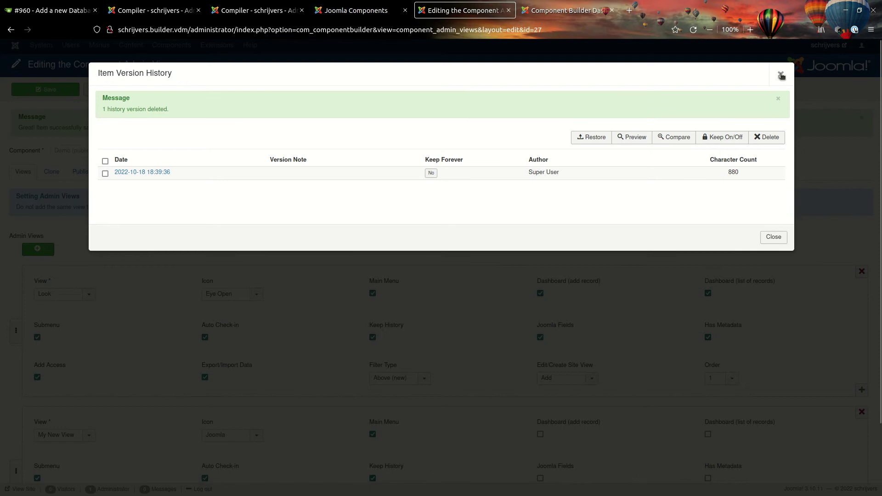
pyautogui.click(781, 74)
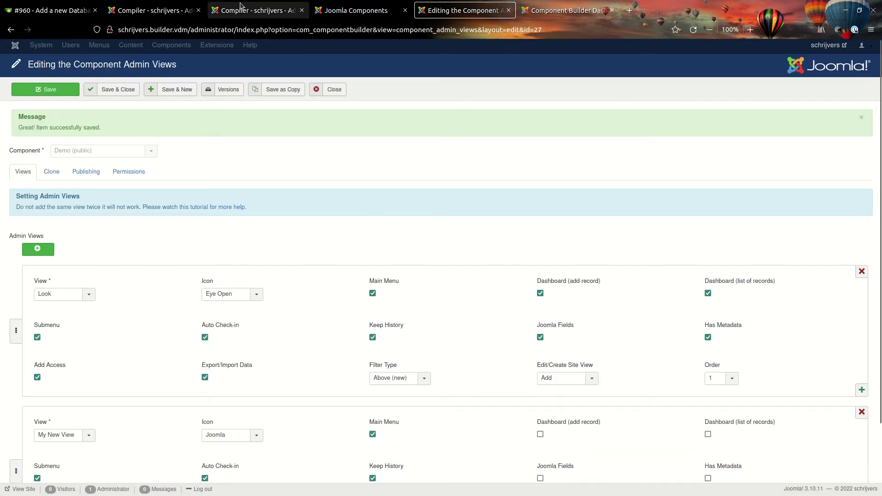
# Step: Clear the temporary folder on the compiler page and compile Demo (public) again
pyautogui.click(257, 10)
pyautogui.click(213, 90)
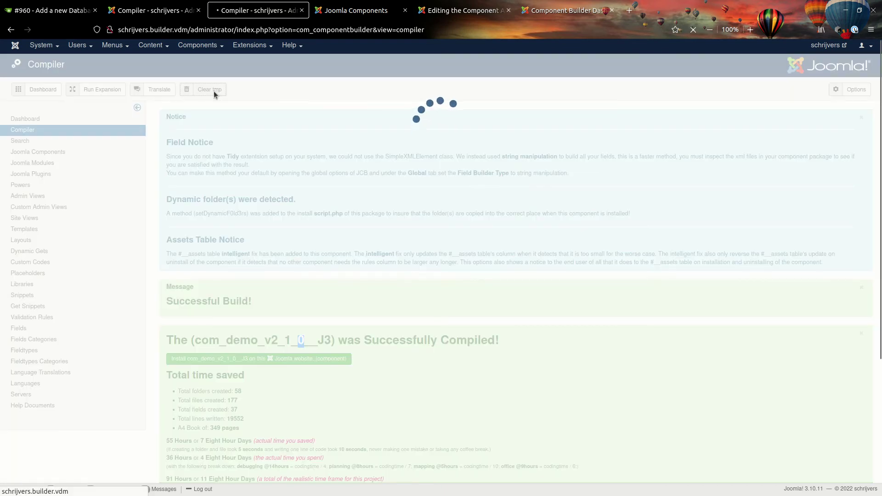
pyautogui.click(206, 344)
pyautogui.click(202, 367)
pyautogui.click(194, 369)
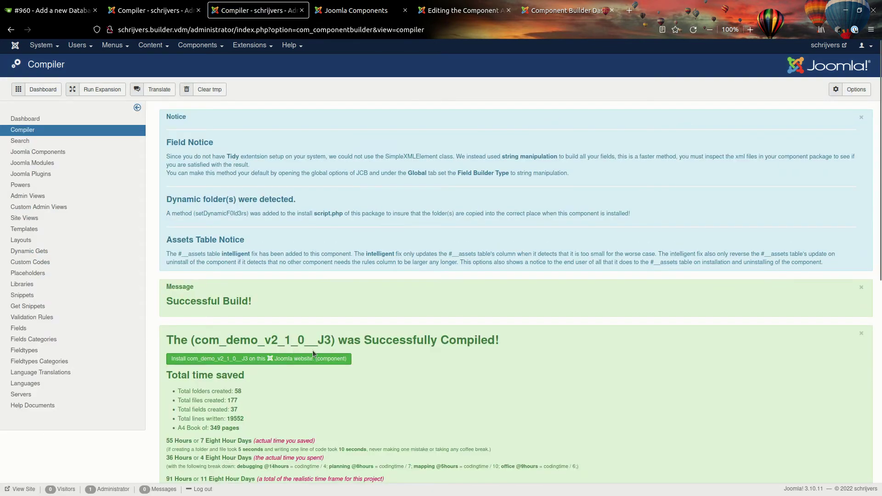
# Step: Return to the open admin views record of Demo (public)
pyautogui.click(464, 10)
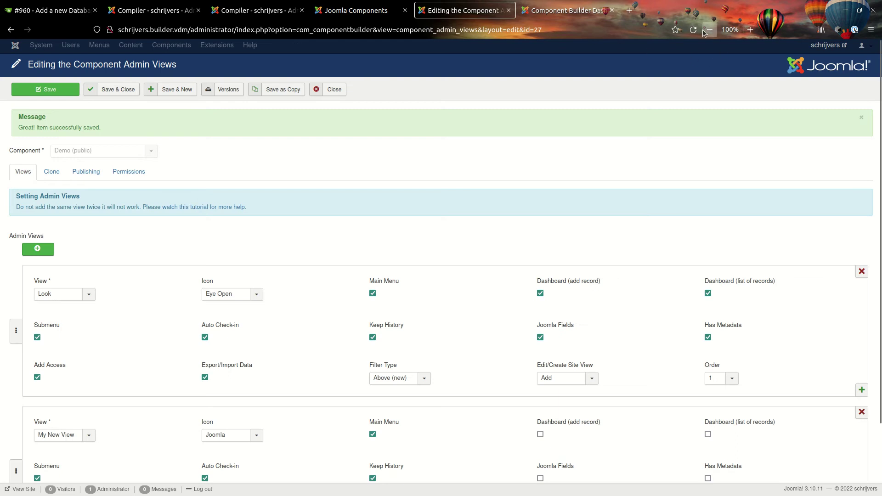
# Step: Reload the component admin views page and inspect the version note in its item version history
pyautogui.click(707, 30)
pyautogui.click(750, 29)
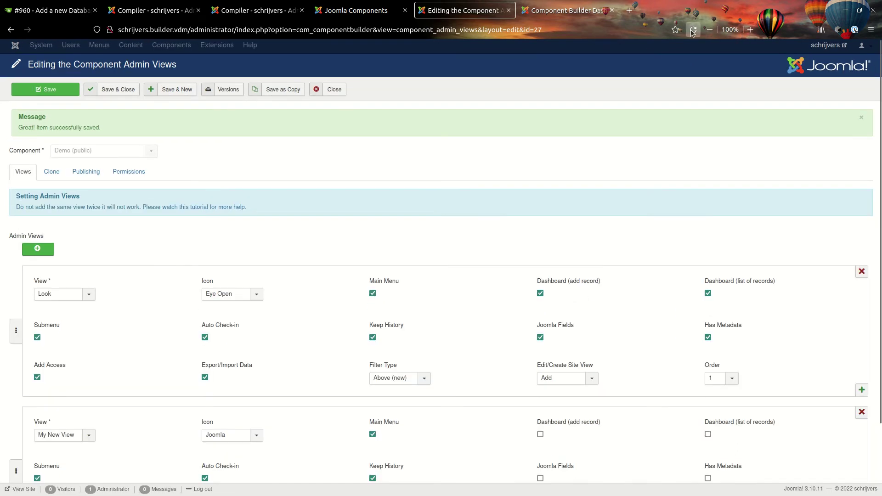
pyautogui.click(693, 30)
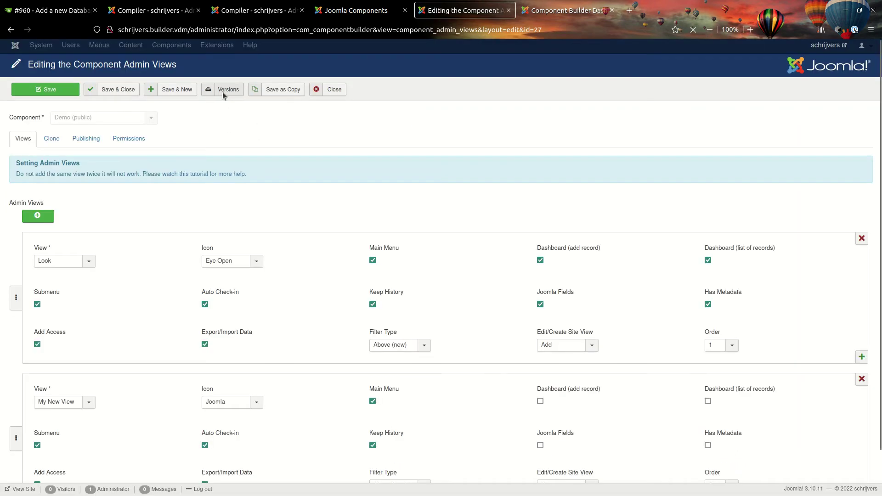
pyautogui.click(223, 90)
pyautogui.moveTo(323, 138); pyautogui.dragTo(272, 136)
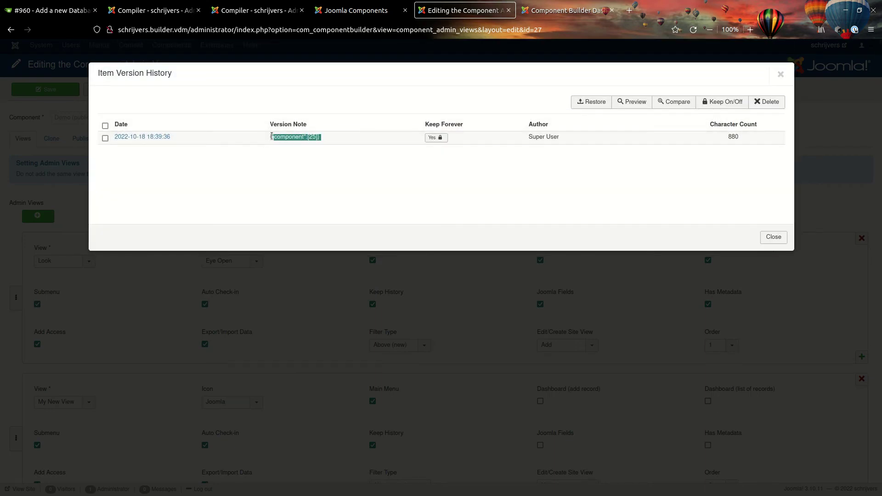
pyautogui.click(291, 175)
pyautogui.click(780, 74)
# Step: Remove the My New View entry from the Demo component's admin views and save
pyautogui.click(861, 379)
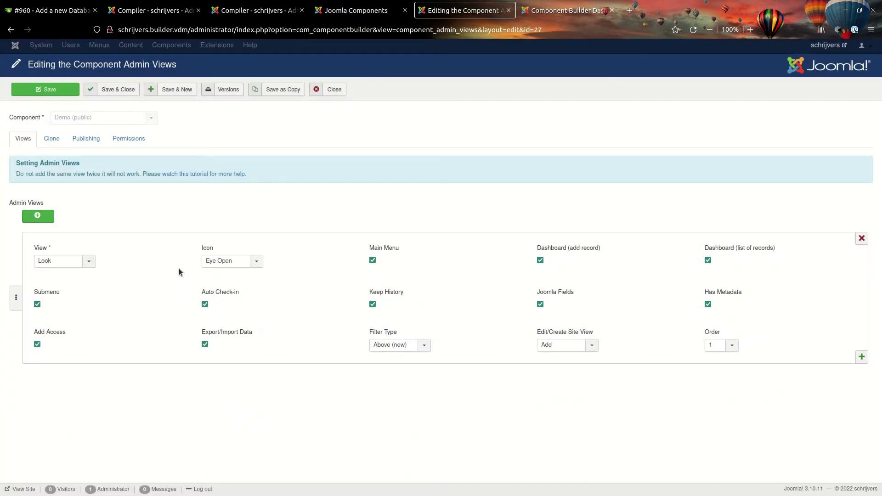
pyautogui.click(356, 11)
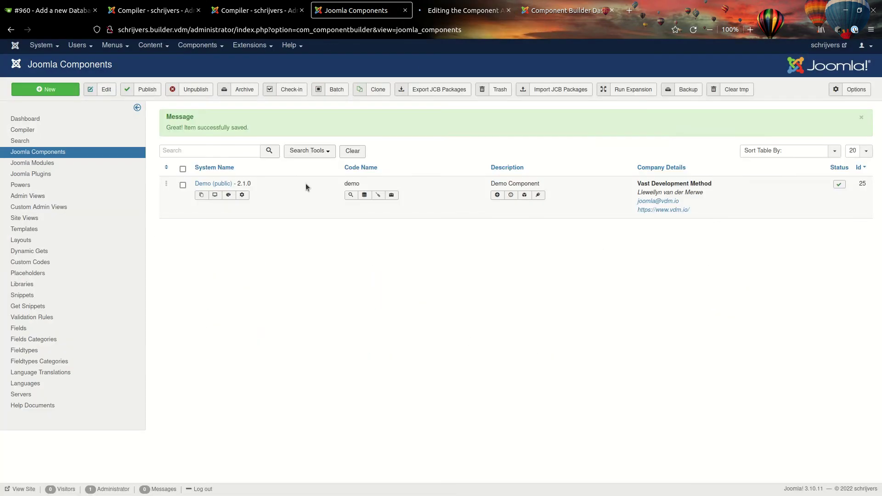
# Step: Clear the tmp folder and compile the Demo (public) component with adding to the backup folder and sales server turned off
pyautogui.click(219, 6)
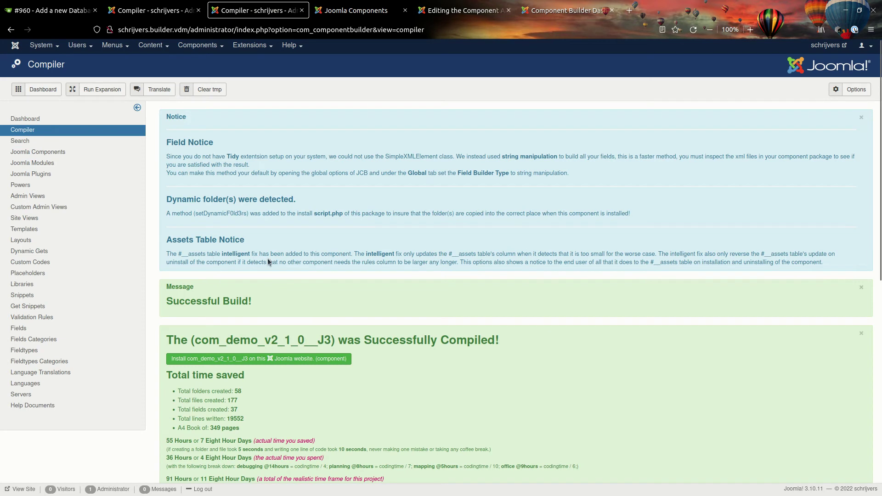
pyautogui.scroll(-3, 267, 259)
pyautogui.scroll(3, 230, 125)
pyautogui.click(205, 89)
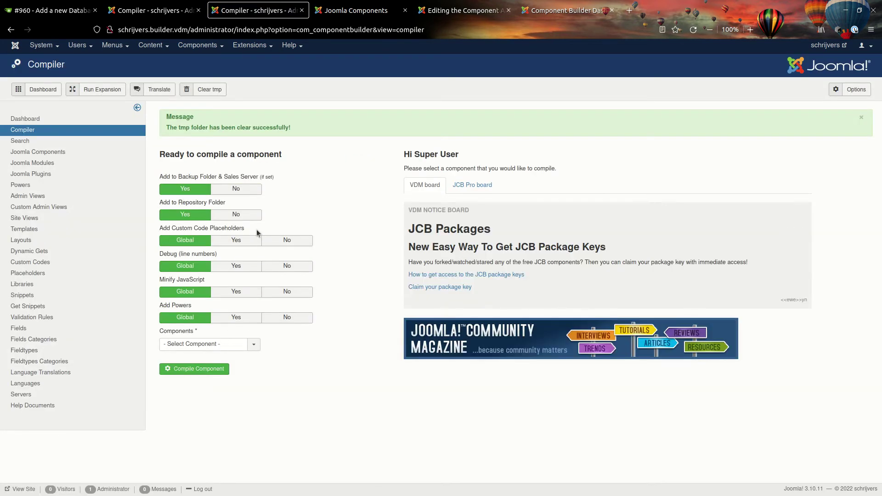
pyautogui.click(235, 188)
pyautogui.click(239, 344)
pyautogui.click(212, 365)
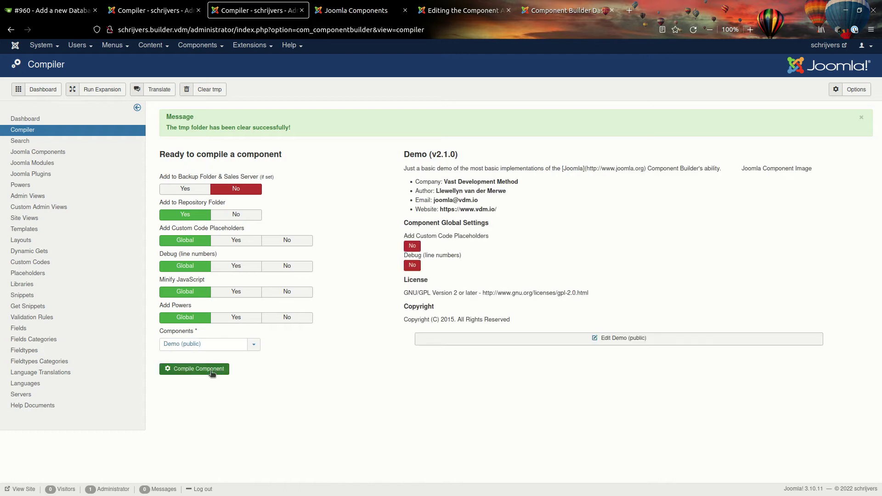
pyautogui.click(212, 370)
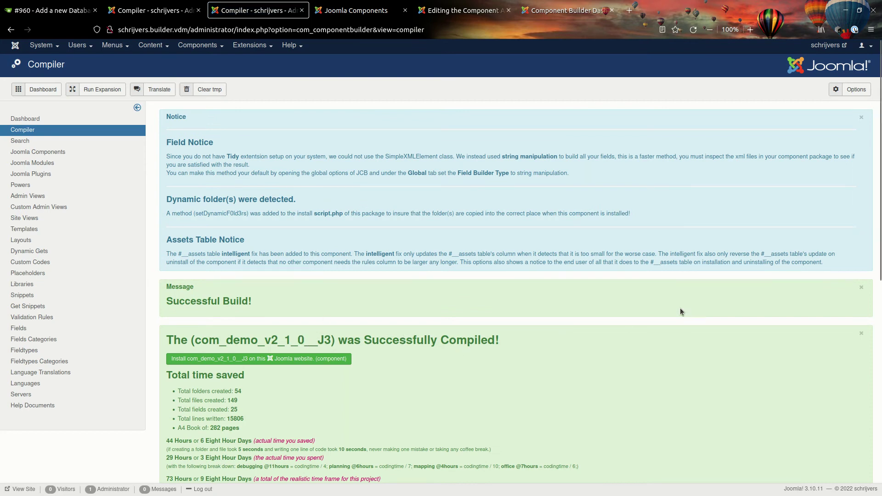
# Step: Dismiss the successful build message and review the compilation statistics and zip file details
pyautogui.click(861, 289)
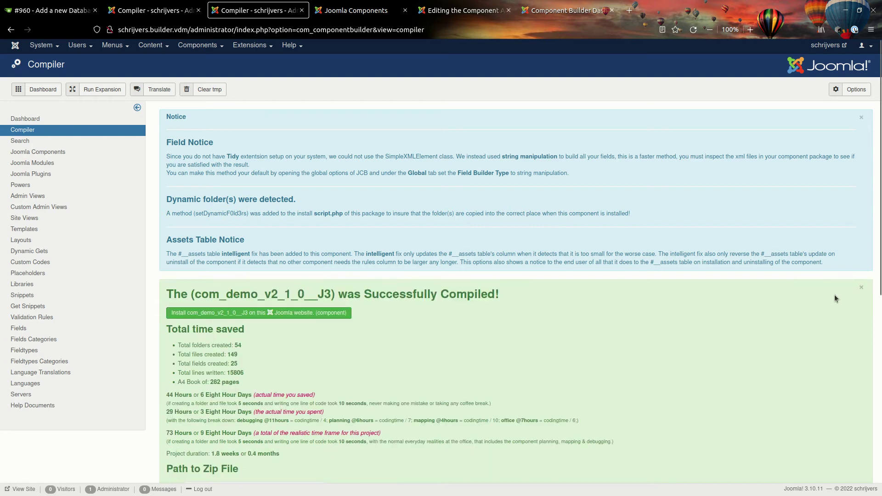
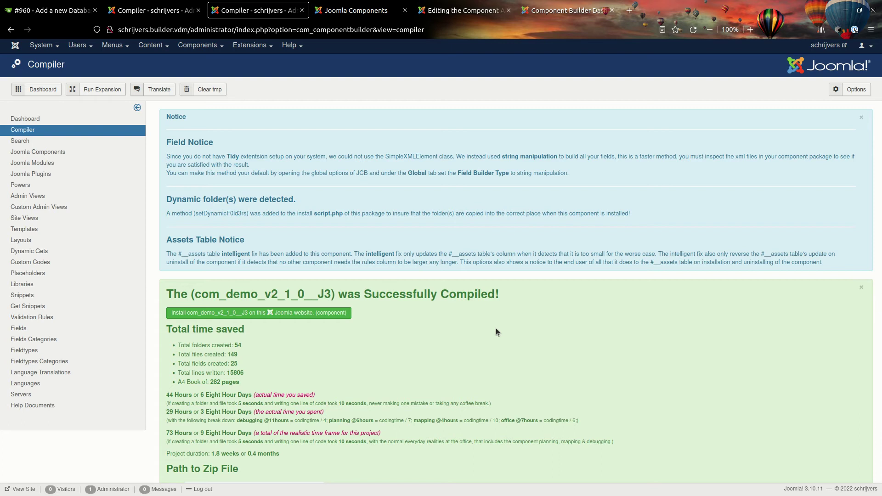
pyautogui.scroll(-3, 495, 328)
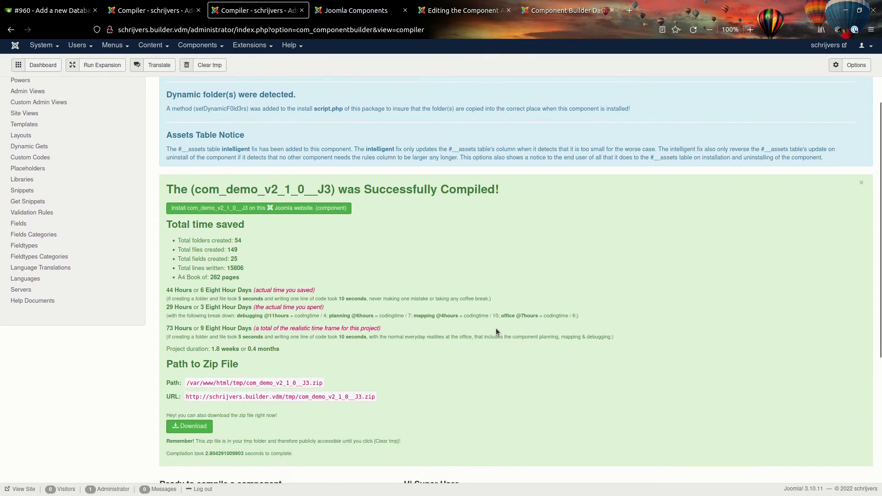
pyautogui.scroll(3, 495, 328)
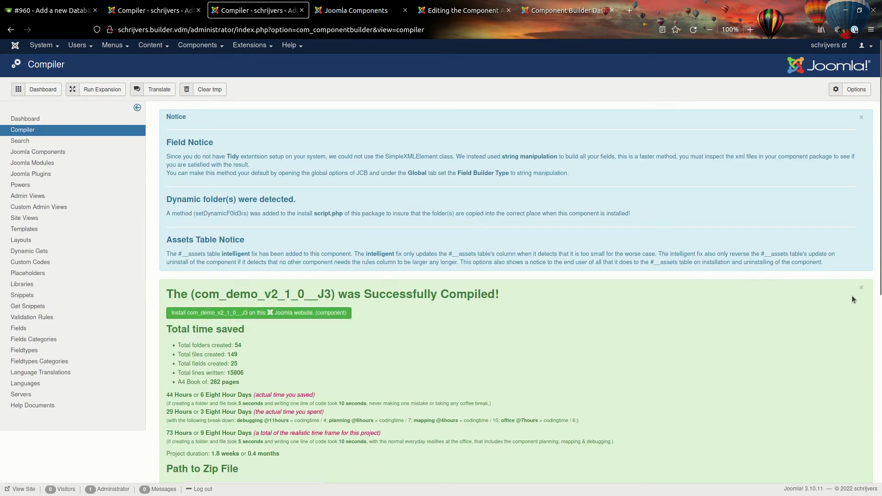
pyautogui.scroll(-4, 412, 341)
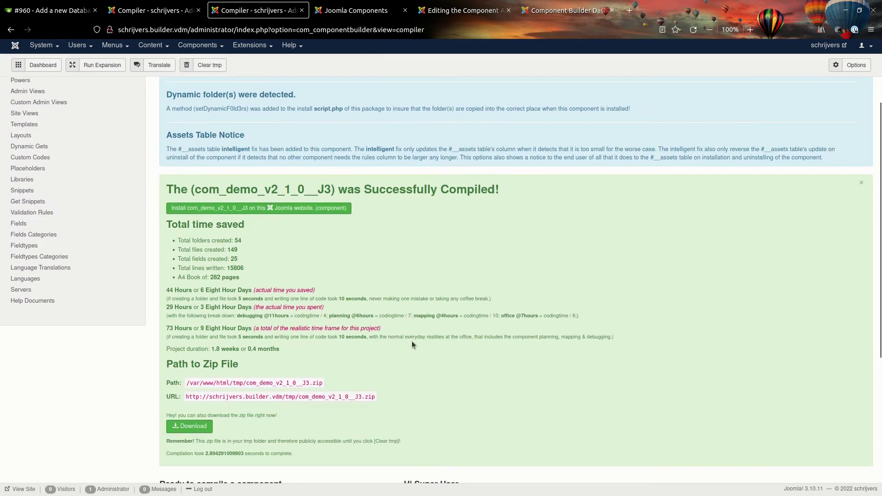
pyautogui.scroll(4, 412, 341)
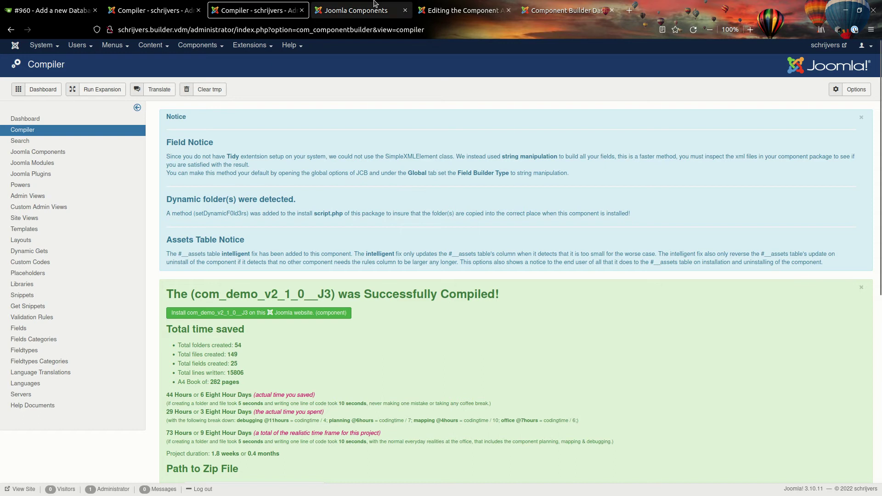
# Step: Check the component admin views' version history before and after a page reload, examining the newest entry's version note and character count
pyautogui.click(455, 9)
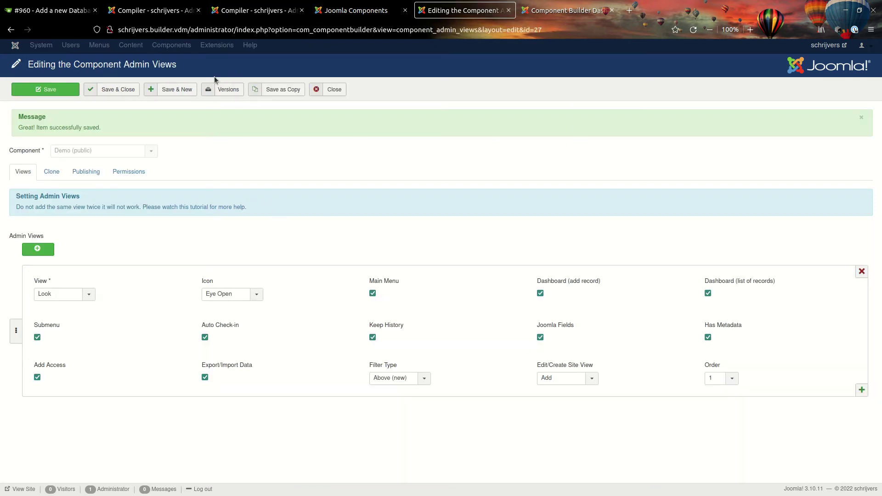
pyautogui.click(219, 91)
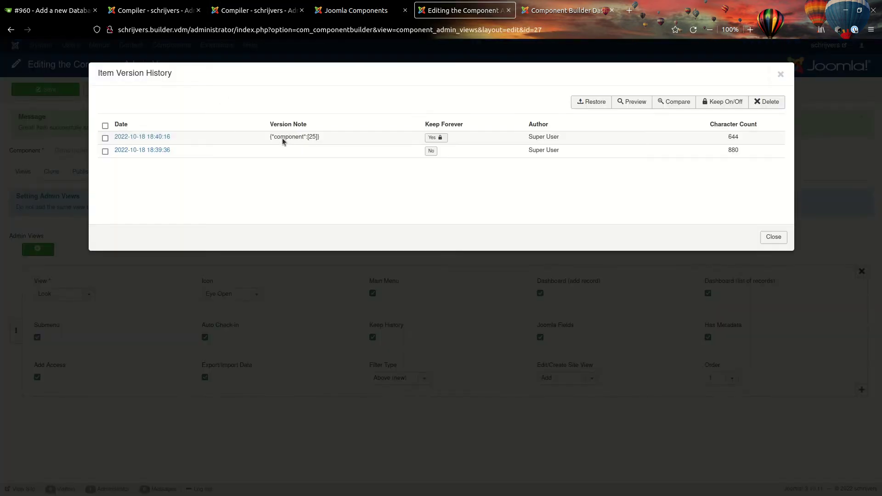
pyautogui.click(780, 74)
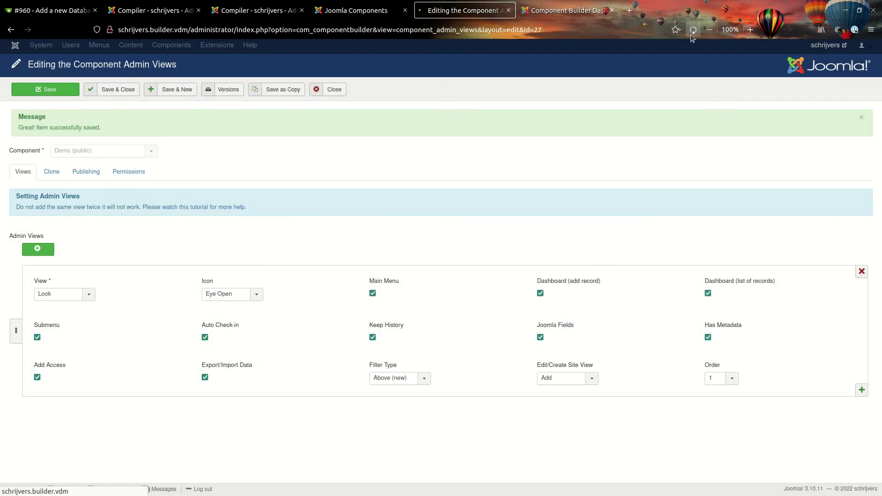
pyautogui.click(228, 90)
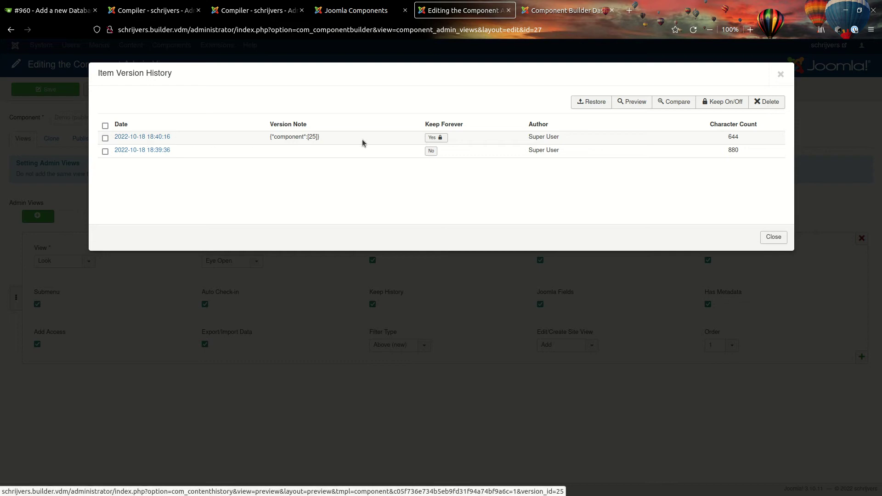
pyautogui.moveTo(270, 138); pyautogui.dragTo(329, 139)
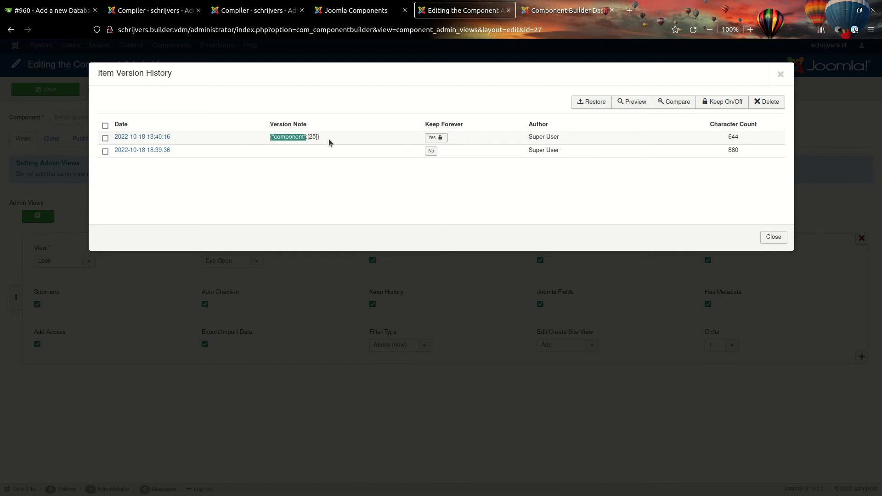
pyautogui.moveTo(728, 140); pyautogui.dragTo(738, 137)
pyautogui.click(781, 74)
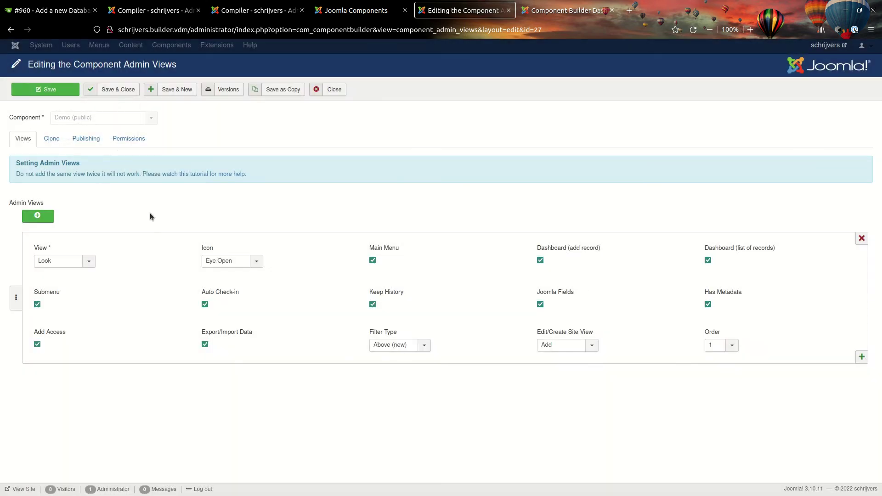
# Step: Add My New View to the Demo component's admin views with order 2 and Main Menu enabled, and save
pyautogui.click(861, 357)
pyautogui.click(69, 403)
pyautogui.click(69, 435)
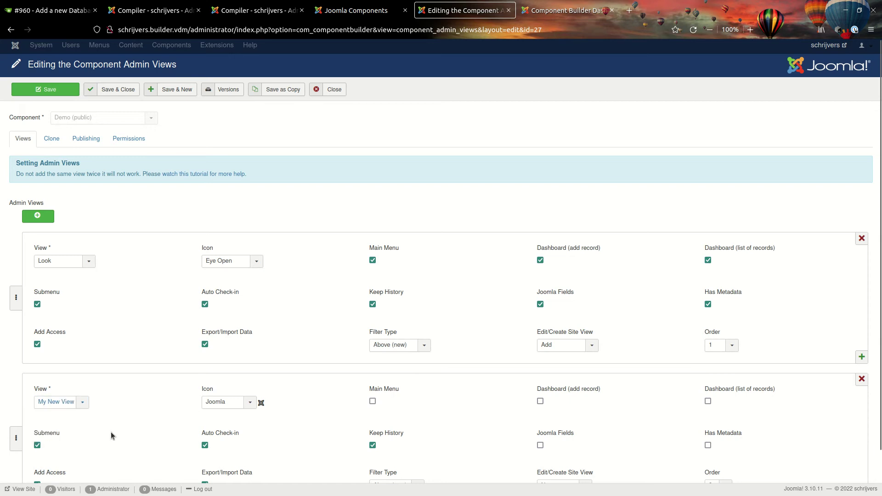
pyautogui.scroll(-1, 581, 364)
pyautogui.click(716, 438)
pyautogui.click(710, 487)
pyautogui.click(372, 354)
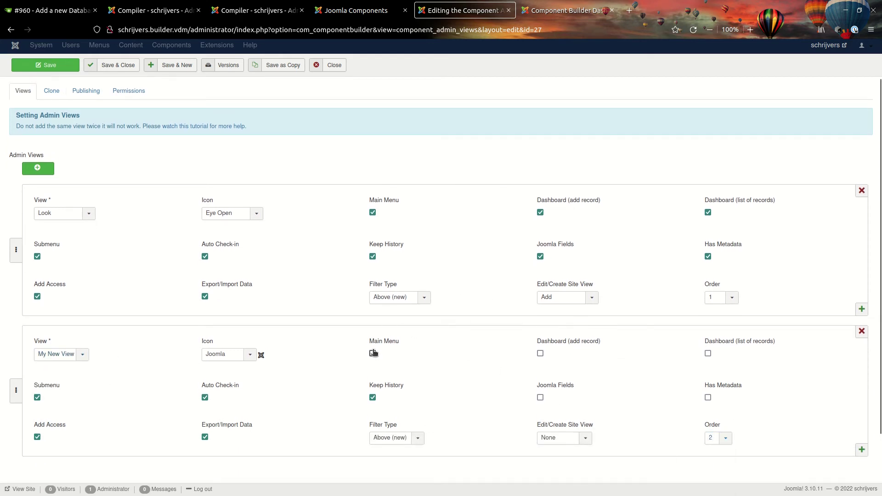
pyautogui.click(56, 65)
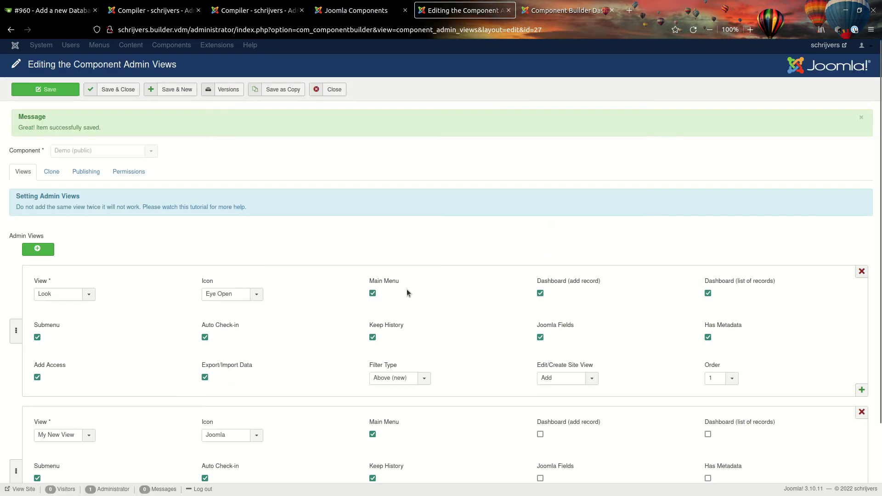
# Step: Check the version history against the saved admin views, examining the character count of the older version
pyautogui.click(226, 92)
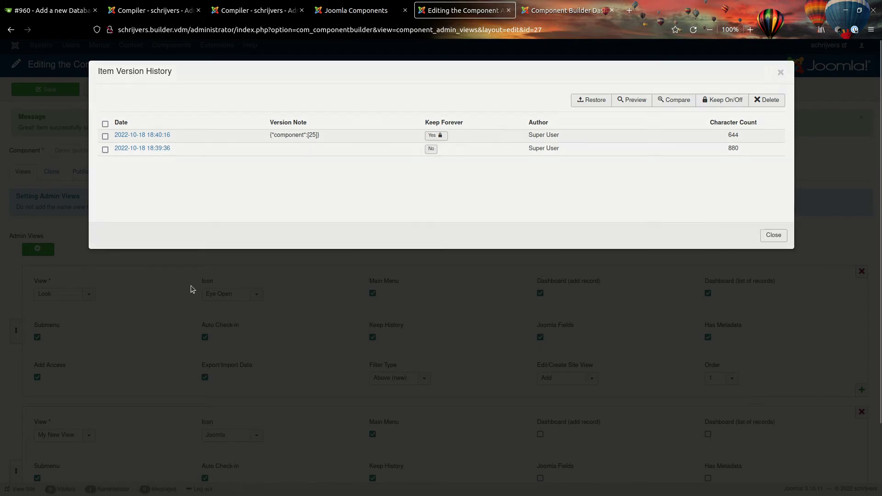
pyautogui.click(191, 285)
pyautogui.scroll(-2, 318, 168)
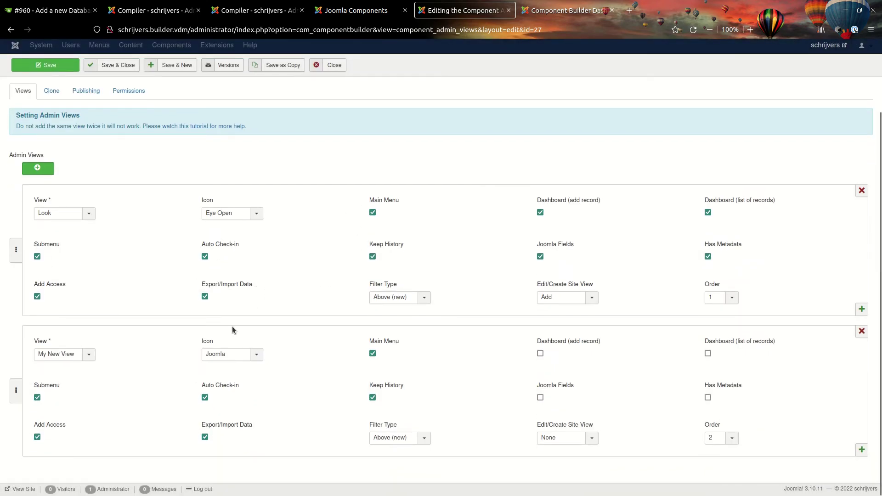
pyautogui.scroll(2, 232, 327)
pyautogui.click(214, 89)
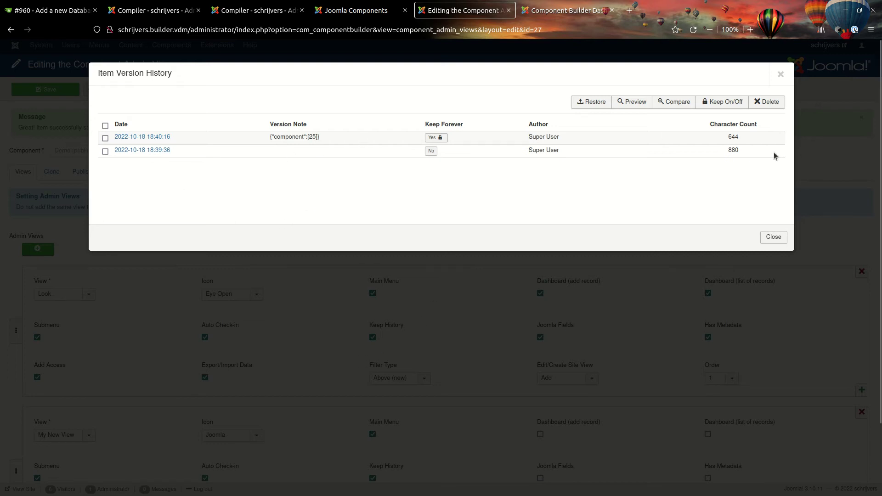
pyautogui.moveTo(730, 151); pyautogui.dragTo(736, 152)
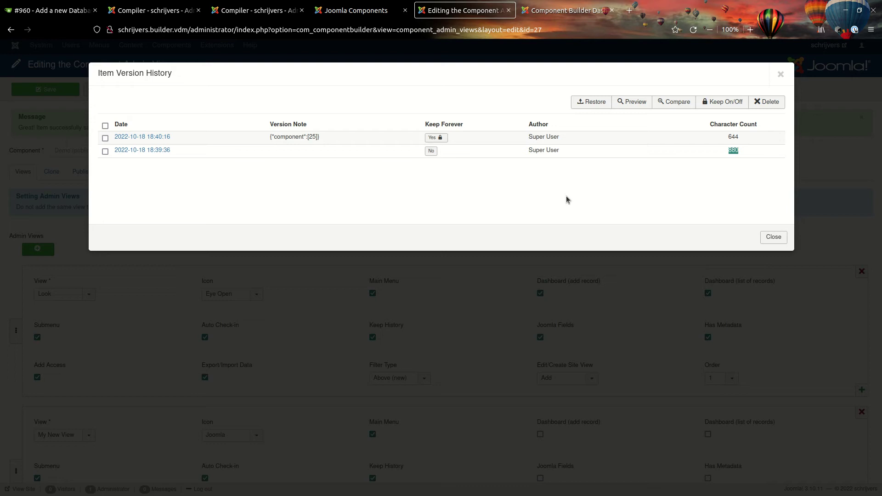
pyautogui.click(781, 75)
# Step: Clear the tmp folder and compile the Demo (public) component again with the default compiler options
pyautogui.click(258, 10)
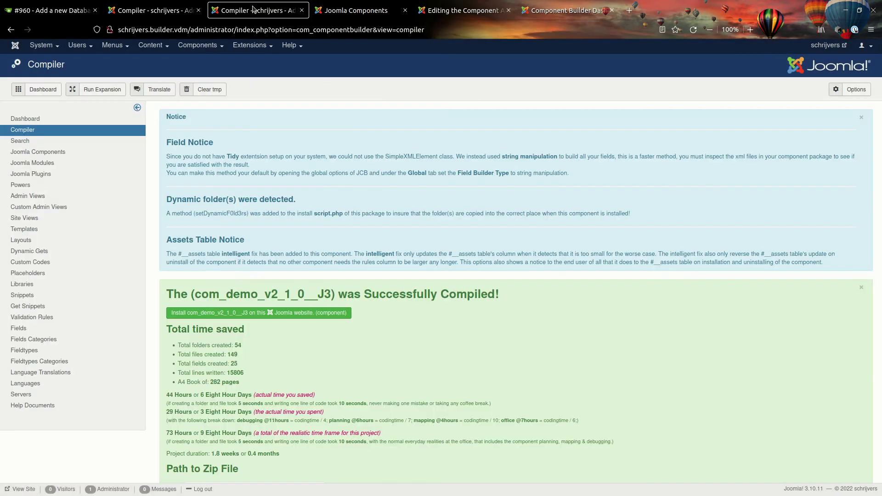
pyautogui.click(210, 89)
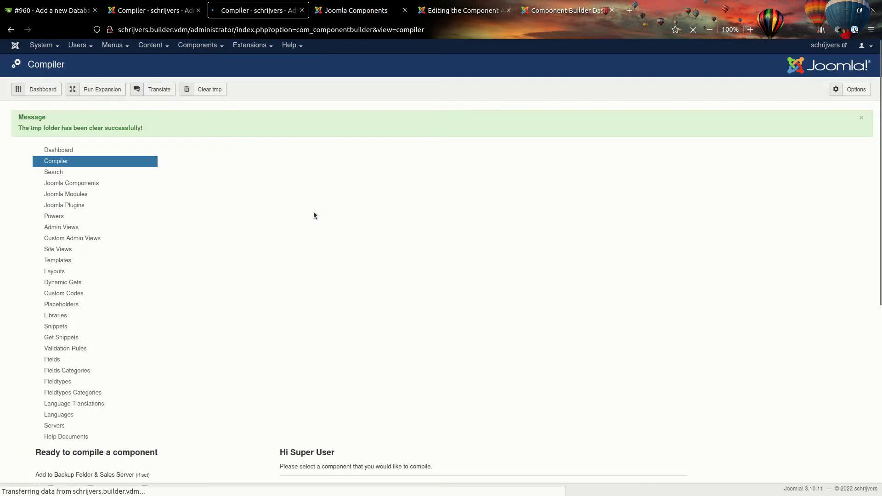
pyautogui.click(219, 345)
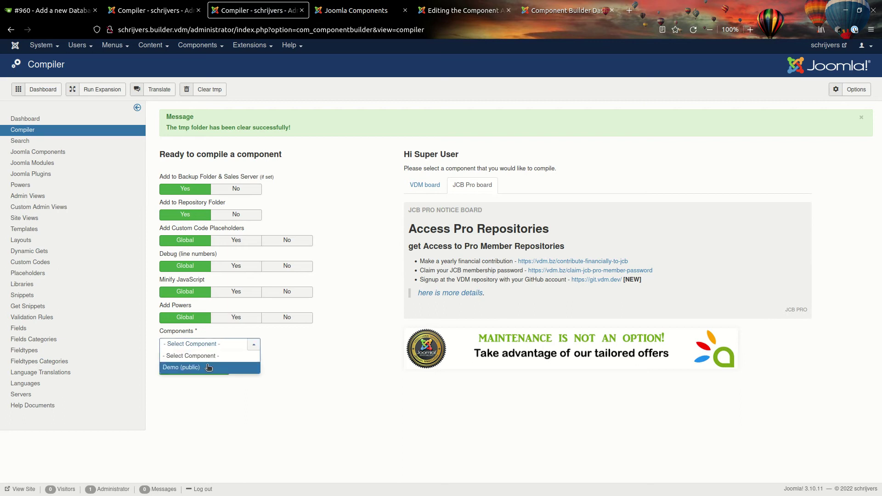
pyautogui.click(216, 366)
pyautogui.click(207, 369)
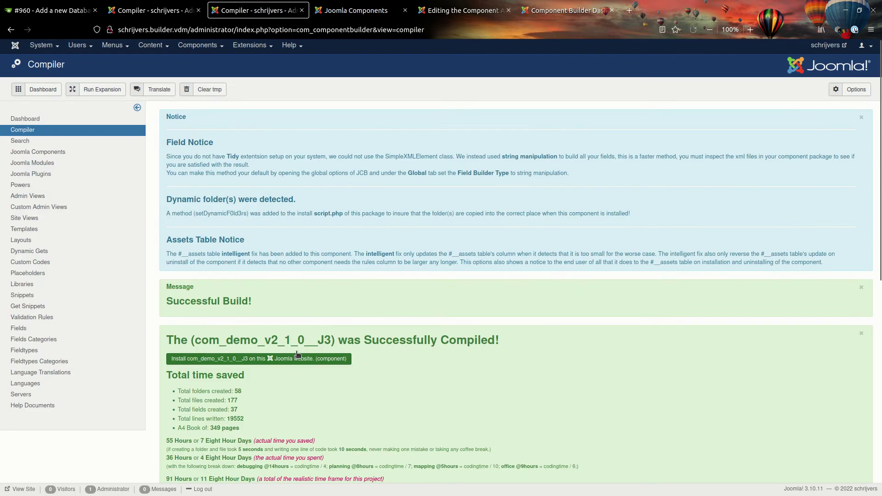
# Step: Review the new compilation results and compare them with the two views configured in the component admin views
pyautogui.moveTo(301, 329); pyautogui.dragTo(299, 341)
pyautogui.click(302, 341)
pyautogui.scroll(-7, 340, 322)
pyautogui.scroll(7, 351, 319)
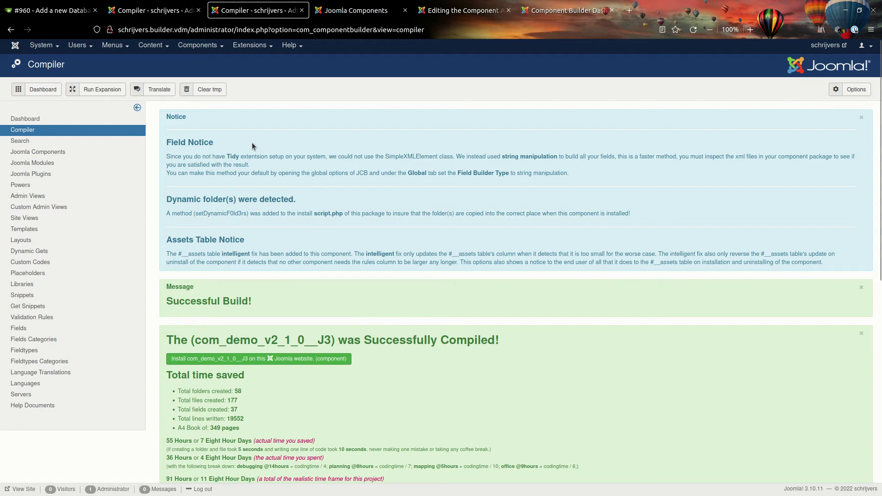
pyautogui.click(478, 10)
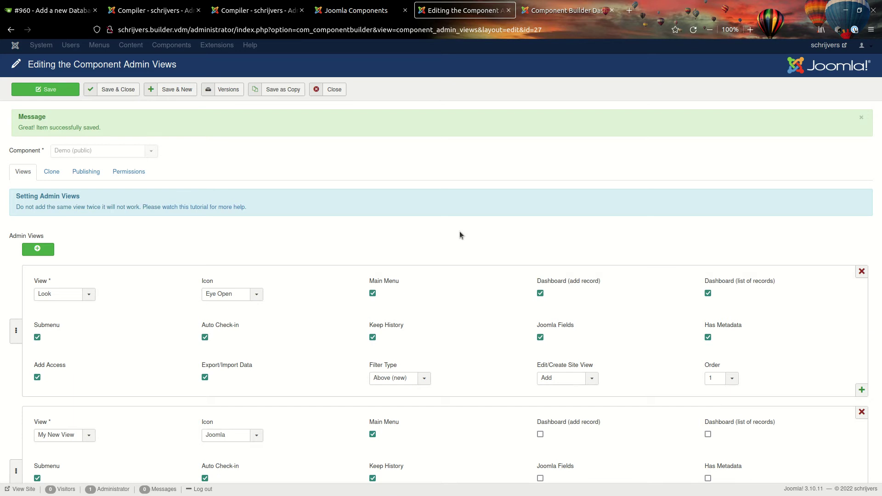
pyautogui.scroll(-2, 461, 235)
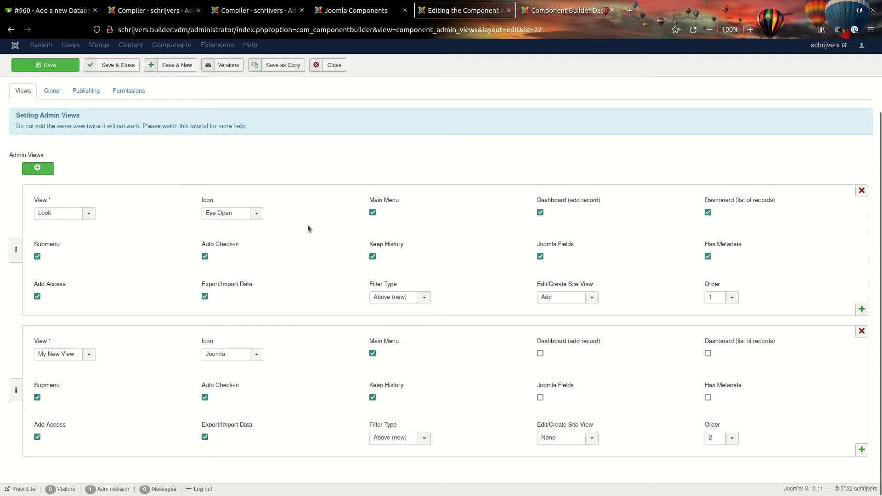
pyautogui.scroll(2, 257, 161)
pyautogui.click(228, 90)
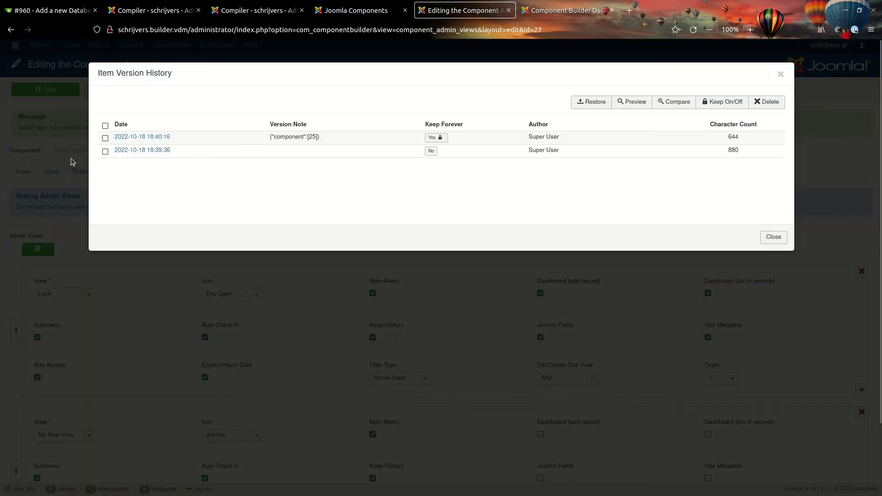
pyautogui.click(105, 151)
pyautogui.click(768, 103)
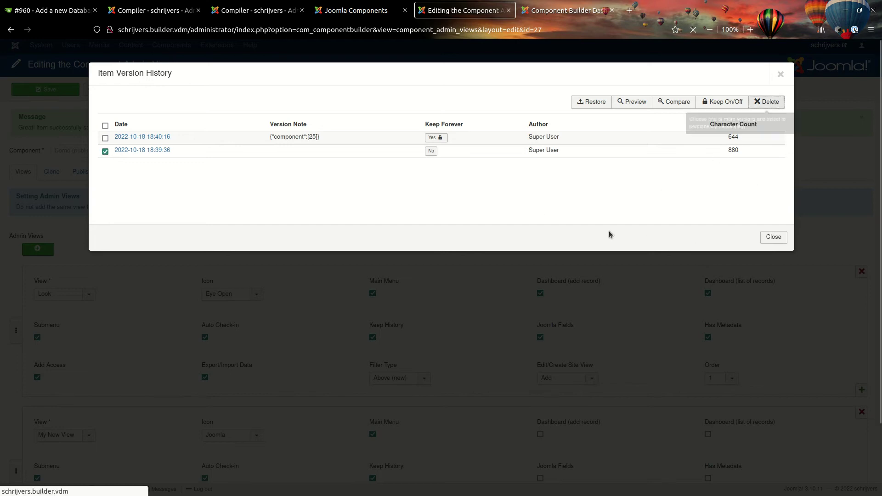
pyautogui.click(780, 75)
pyautogui.click(52, 90)
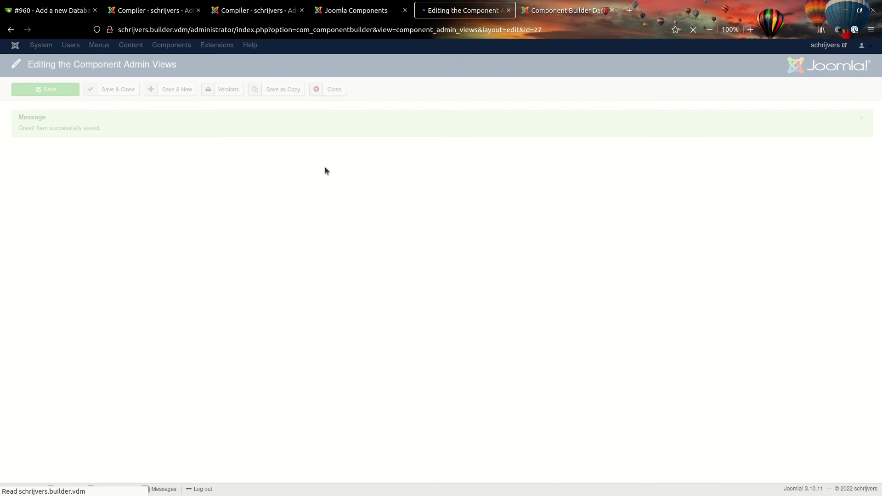
pyautogui.click(225, 89)
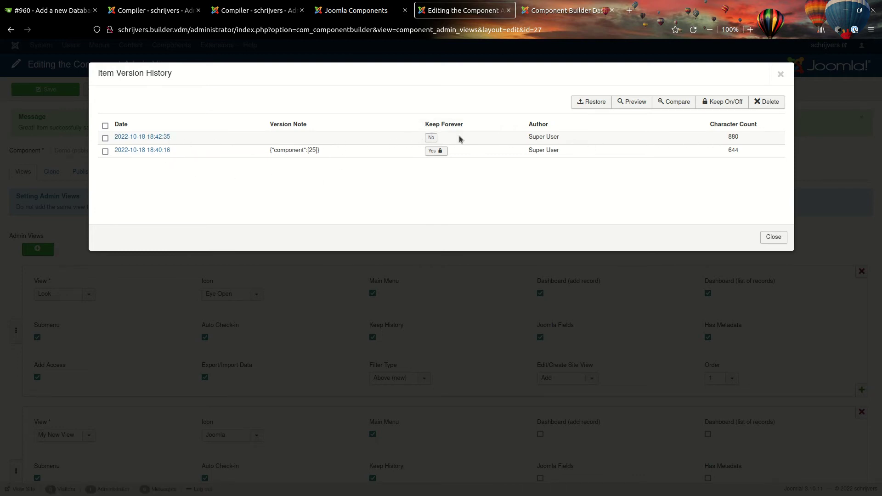
pyautogui.click(781, 74)
# Step: Clear the tmp folder and compile the Demo (public) component with Add to Backup Folder & Sales Server set to No
pyautogui.click(342, 8)
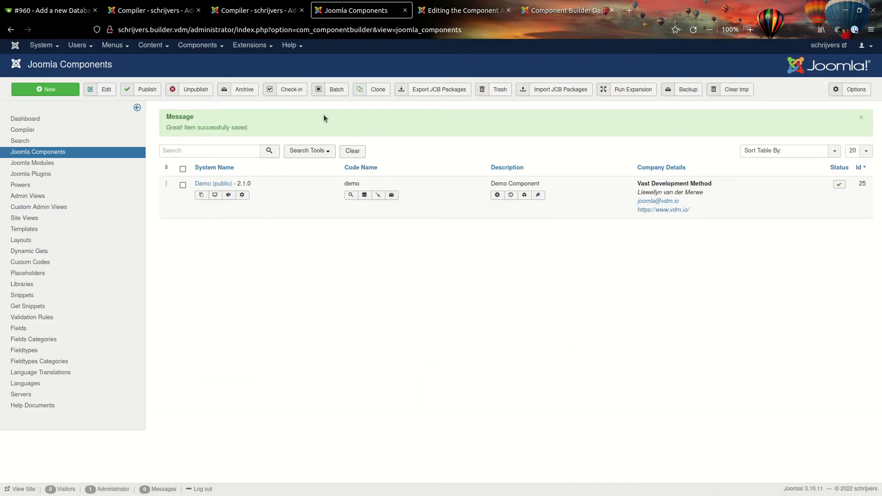
pyautogui.click(245, 9)
pyautogui.click(216, 89)
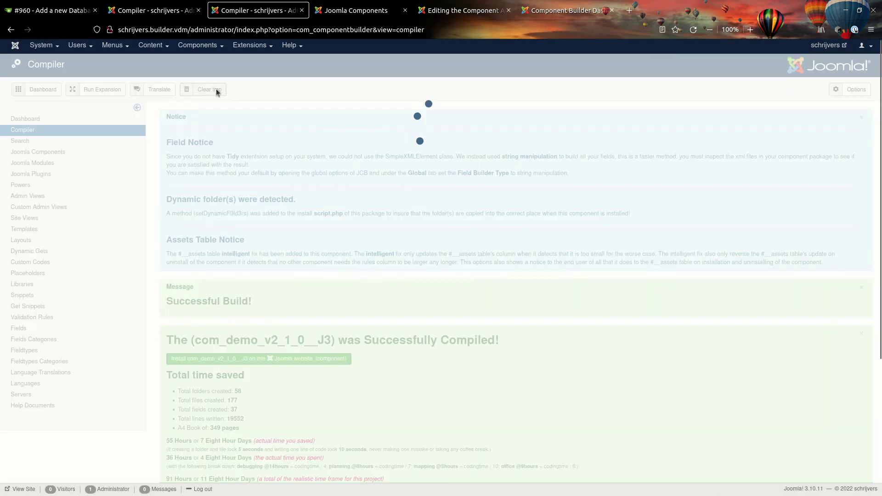
pyautogui.click(184, 189)
pyautogui.click(229, 345)
pyautogui.click(220, 367)
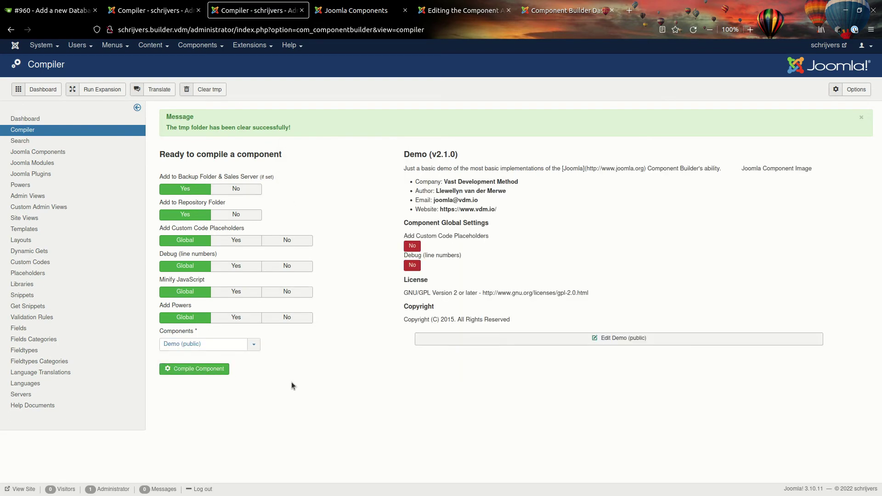
pyautogui.click(236, 188)
pyautogui.click(195, 371)
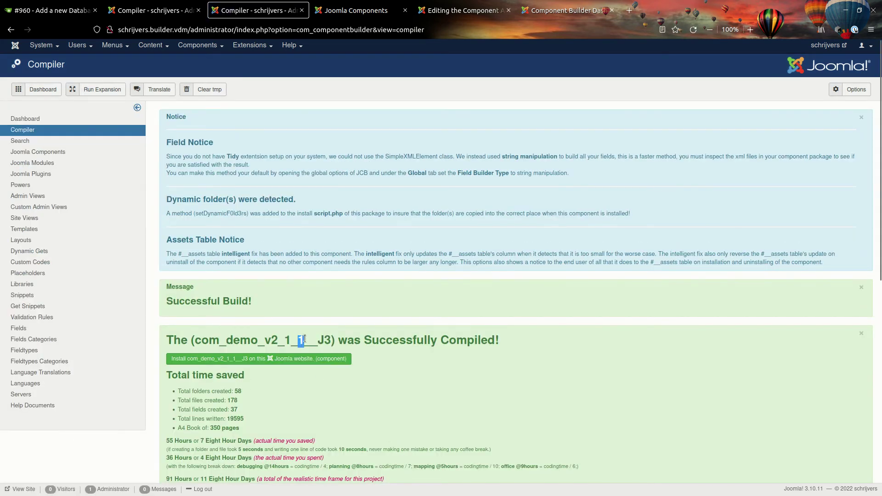
# Step: Check the admin views' version history after compiling, examining the version note and Keep Forever state of each entry
pyautogui.click(450, 5)
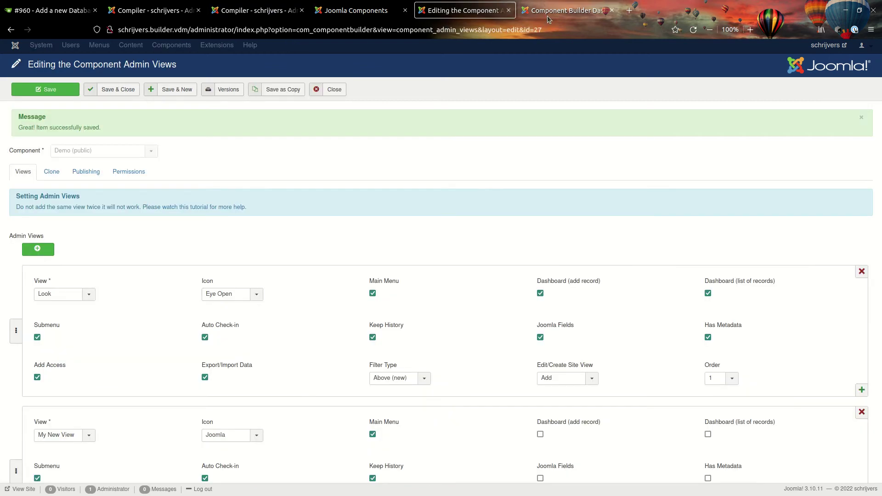
pyautogui.click(222, 89)
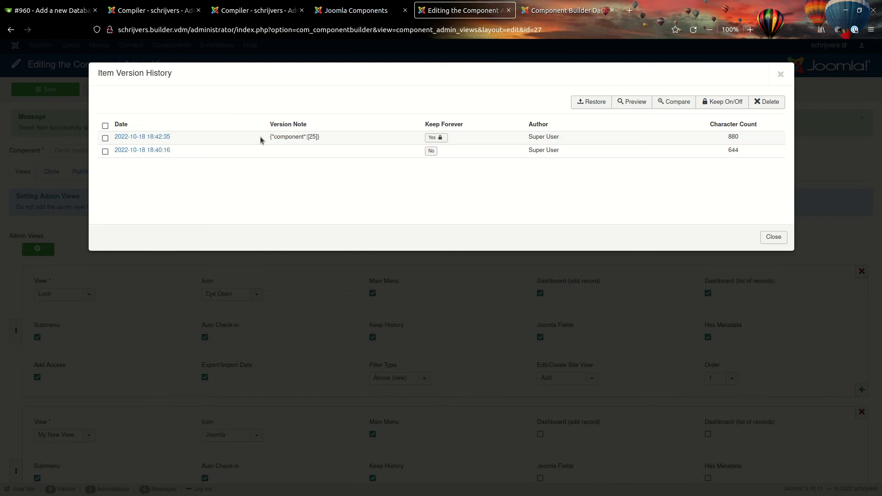
pyautogui.moveTo(283, 137); pyautogui.dragTo(324, 140)
pyautogui.click(259, 153)
pyautogui.click(781, 74)
pyautogui.scroll(-2, 336, 353)
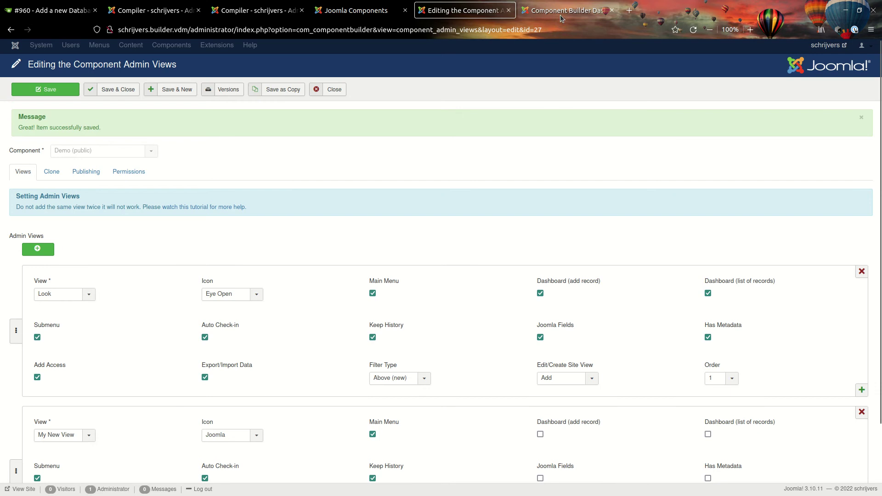
# Step: Examine the version 2.1.0 and 2.1.1 entries in the Demo component's updates, and close the record without saving
pyautogui.click(562, 12)
pyautogui.click(356, 10)
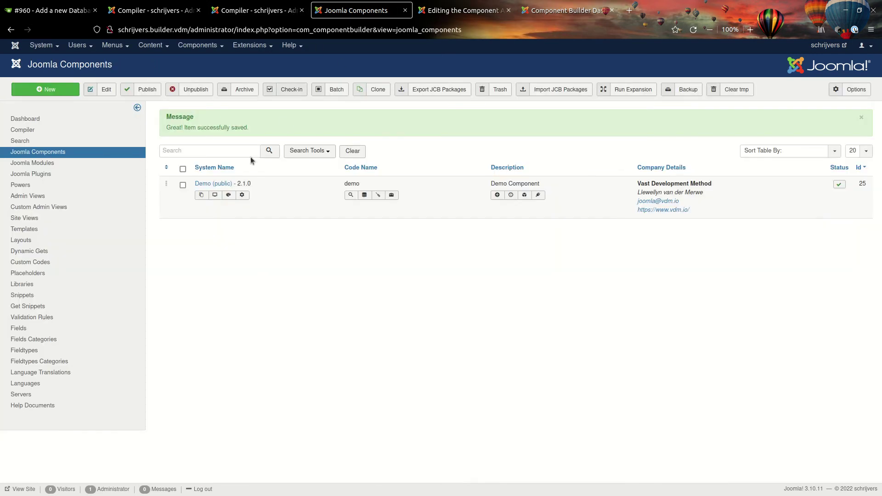
pyautogui.click(363, 196)
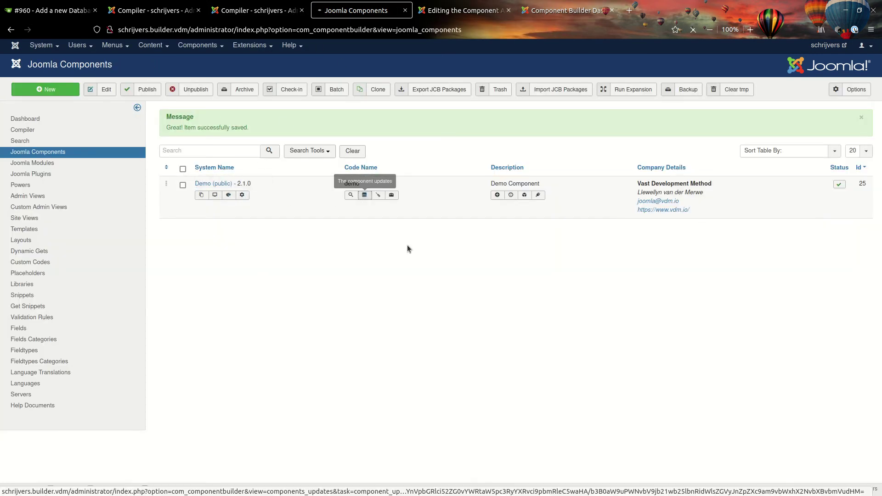
pyautogui.scroll(-15, 590, 287)
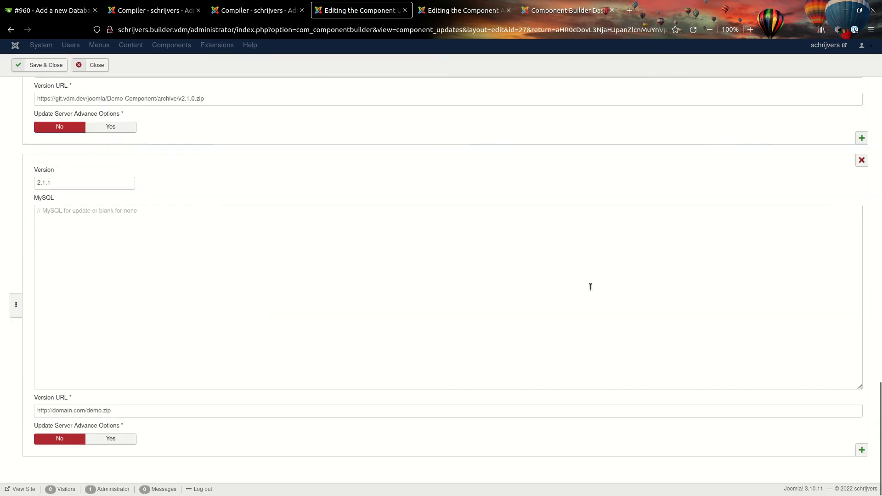
pyautogui.scroll(5, 591, 288)
pyautogui.scroll(-5, 54, 163)
pyautogui.click(52, 287)
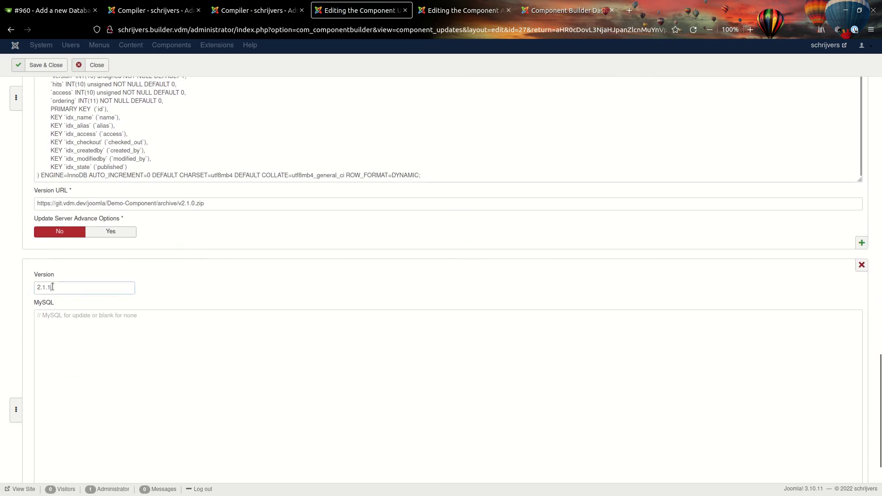
pyautogui.click(95, 65)
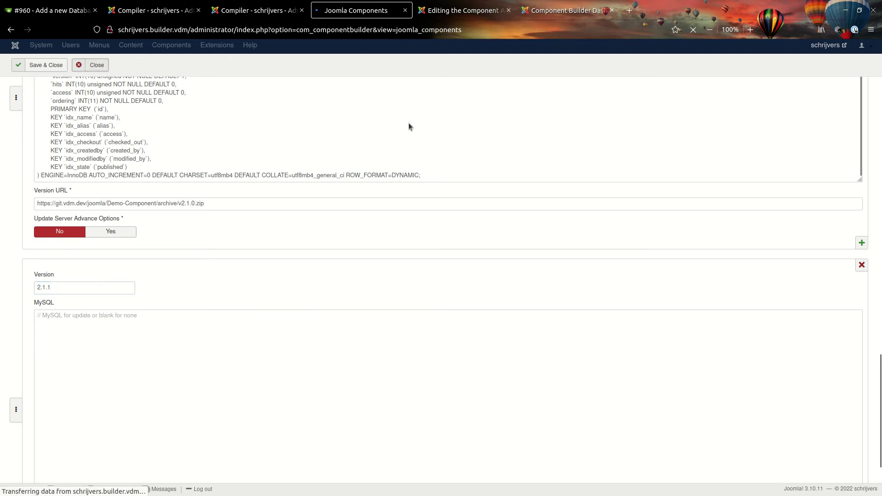
# Step: Remove My New View from the Demo component's admin views
pyautogui.click(152, 10)
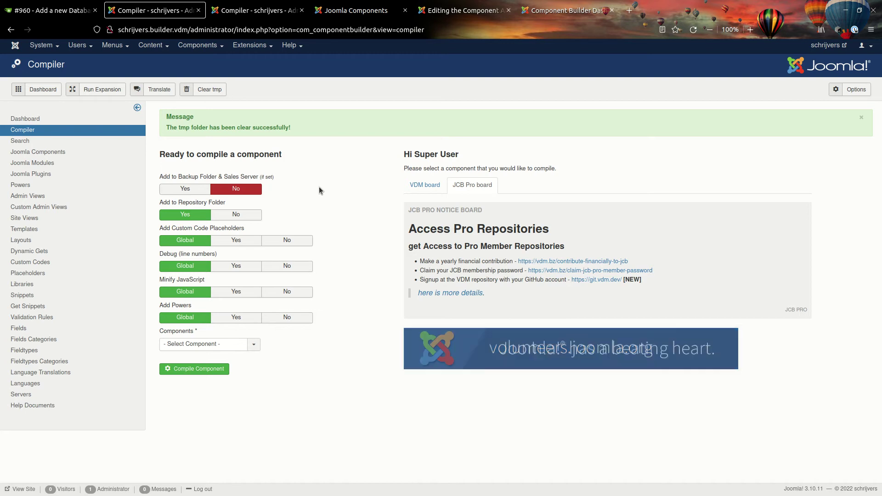
pyautogui.click(257, 10)
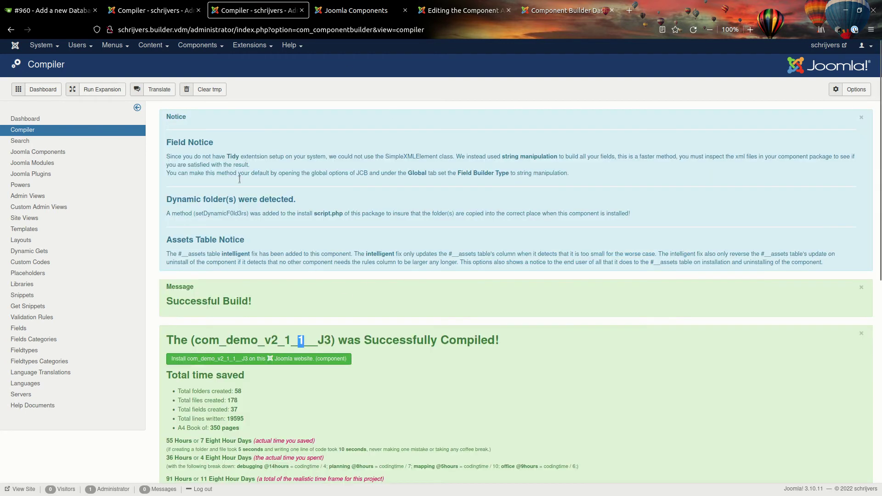
pyautogui.click(463, 11)
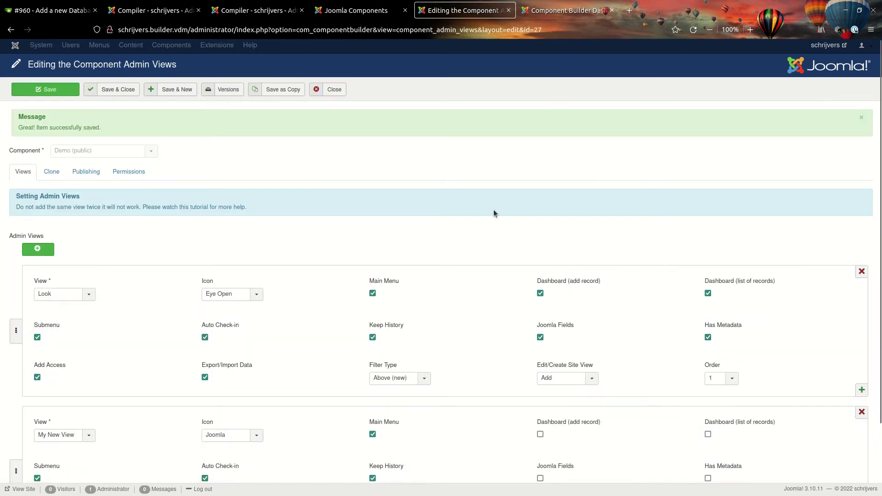
pyautogui.scroll(-3, 448, 246)
pyautogui.click(866, 333)
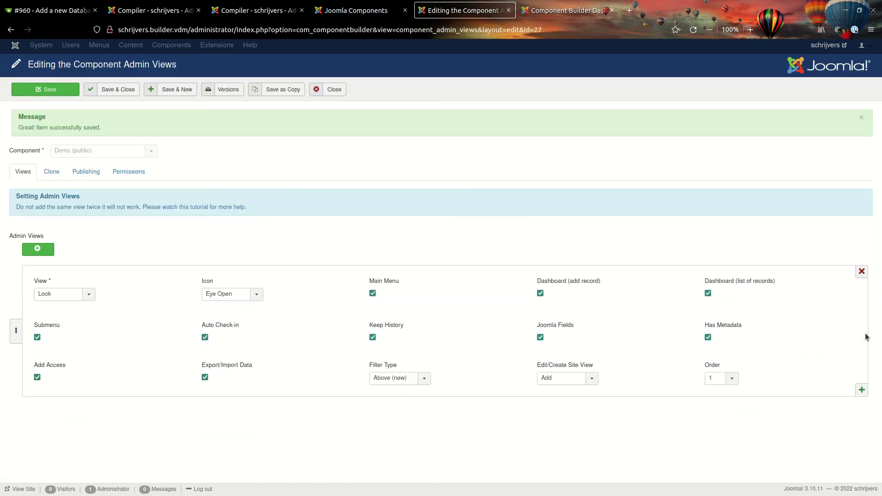
pyautogui.click(223, 90)
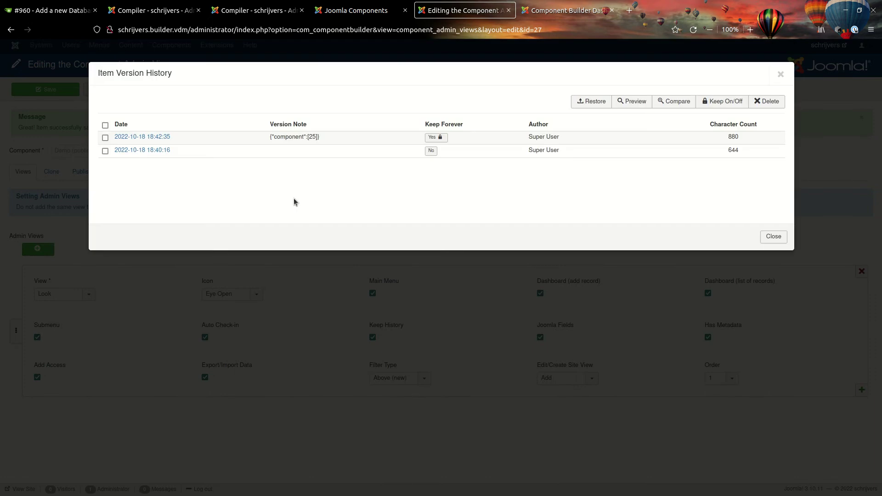
pyautogui.click(442, 137)
pyautogui.click(105, 173)
pyautogui.click(105, 187)
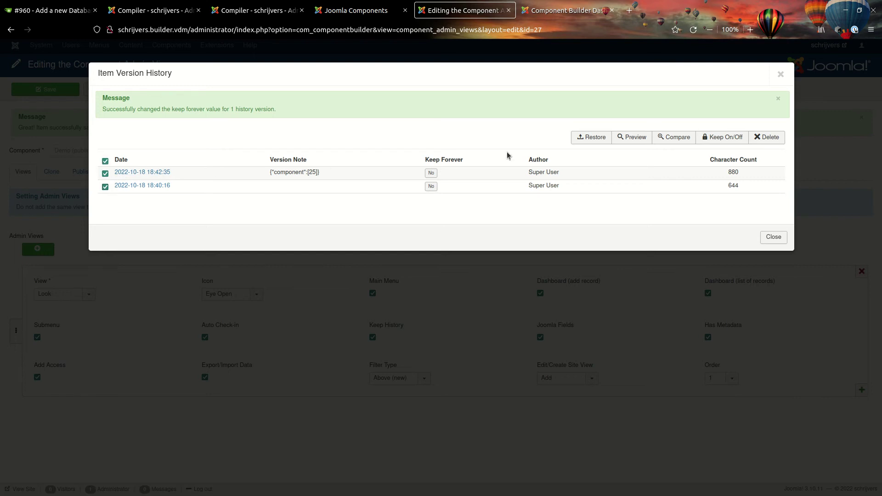
pyautogui.click(783, 138)
pyautogui.click(780, 74)
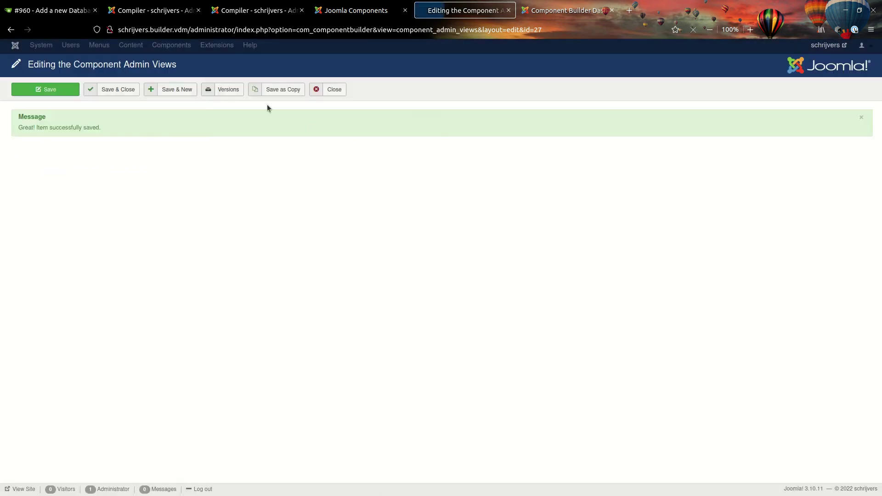
# Step: Delete the remaining entry from the admin views' version history, and reopen the record to check its history before closing it
pyautogui.click(223, 89)
pyautogui.click(105, 137)
pyautogui.click(768, 101)
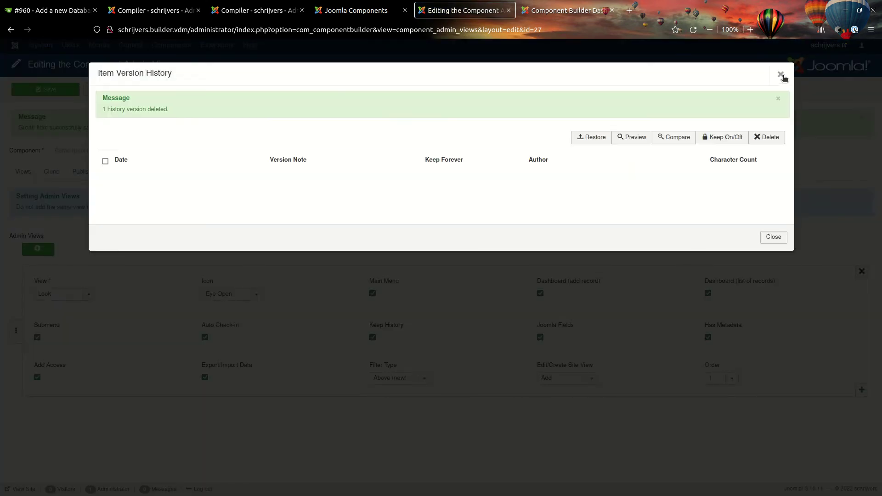
pyautogui.click(781, 75)
pyautogui.click(340, 89)
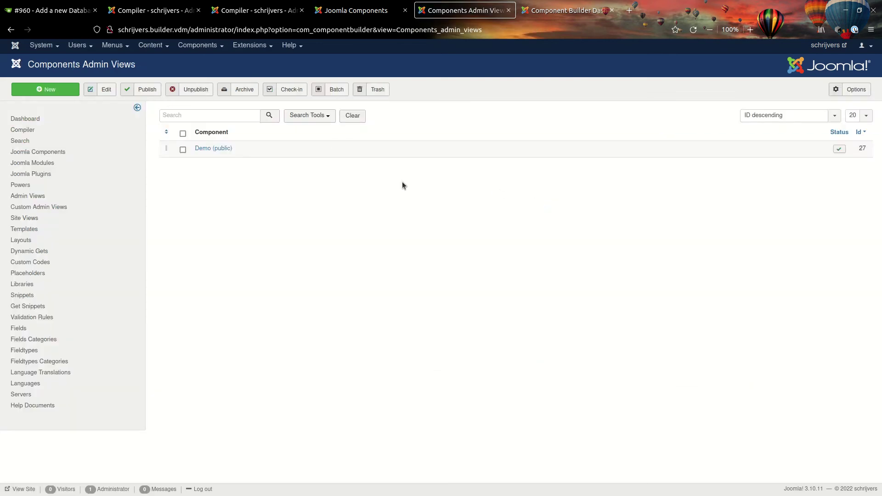
pyautogui.click(214, 148)
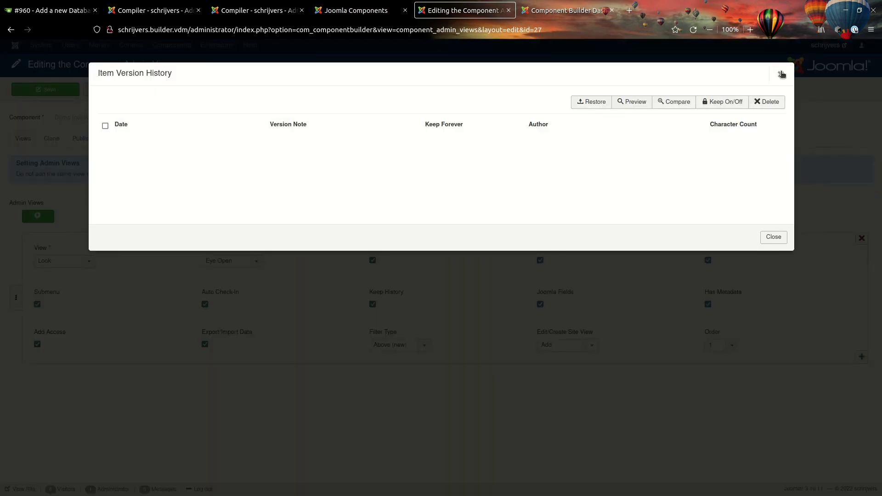
pyautogui.click(781, 75)
pyautogui.click(331, 89)
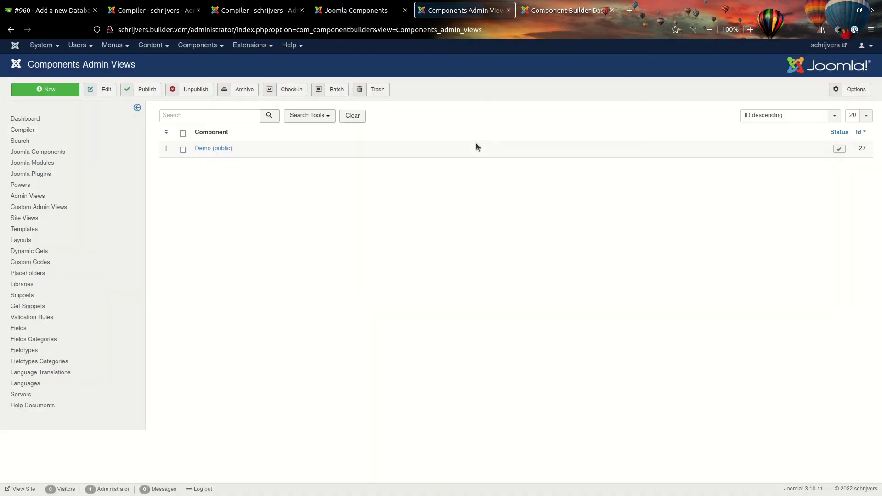
# Step: Refresh the Joomla Components list, close the browser tabs for the admin views and dashboard, and clear the compiler's tmp folder
pyautogui.click(356, 10)
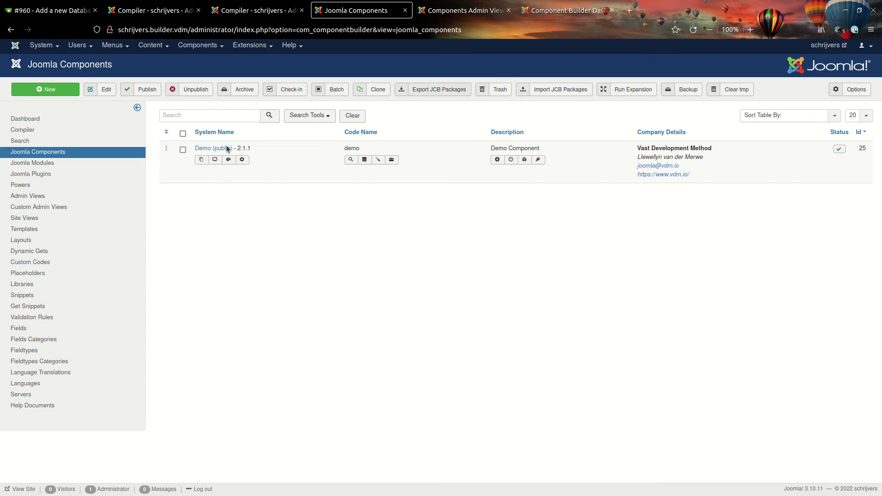
pyautogui.click(49, 154)
pyautogui.click(464, 10)
pyautogui.click(509, 10)
pyautogui.click(508, 10)
pyautogui.click(250, 13)
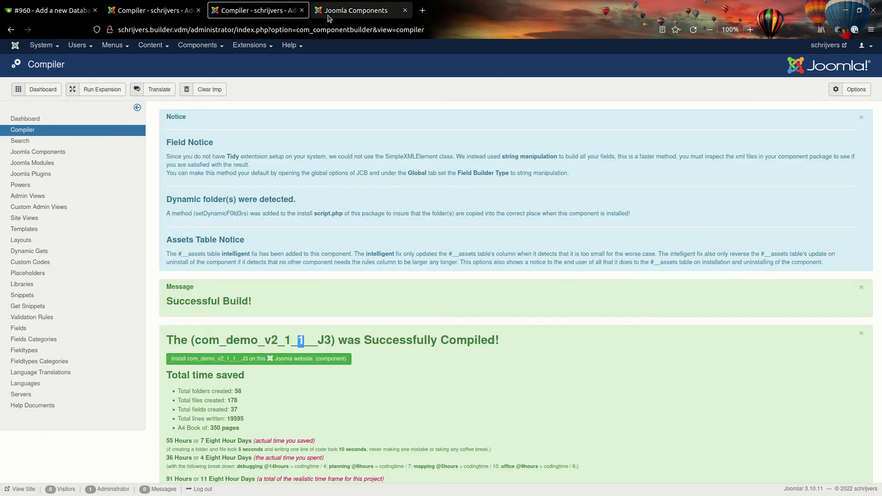
pyautogui.click(202, 89)
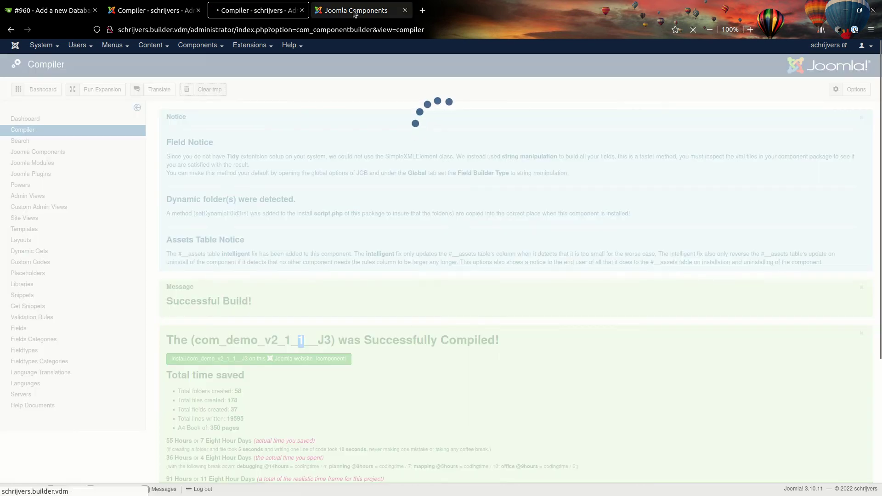
# Step: Open the Demo component's updates and cut the whole CREATE TABLE statement for demo_my_new_view from the version 2.1.0 MySQL
pyautogui.click(338, 15)
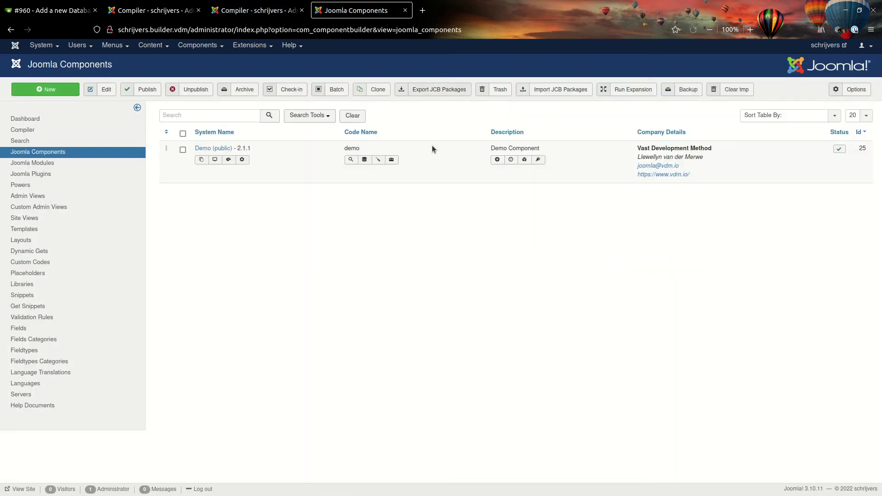
pyautogui.click(365, 159)
pyautogui.scroll(-7, 510, 243)
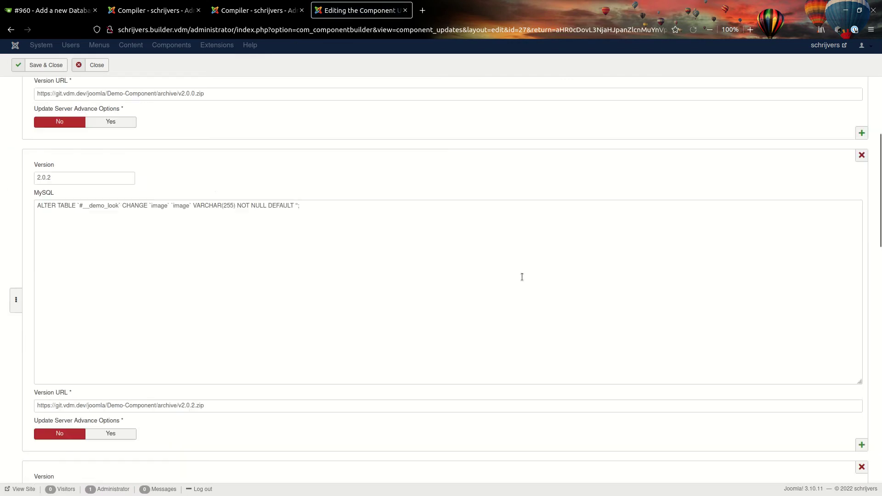
pyautogui.scroll(-1, 522, 277)
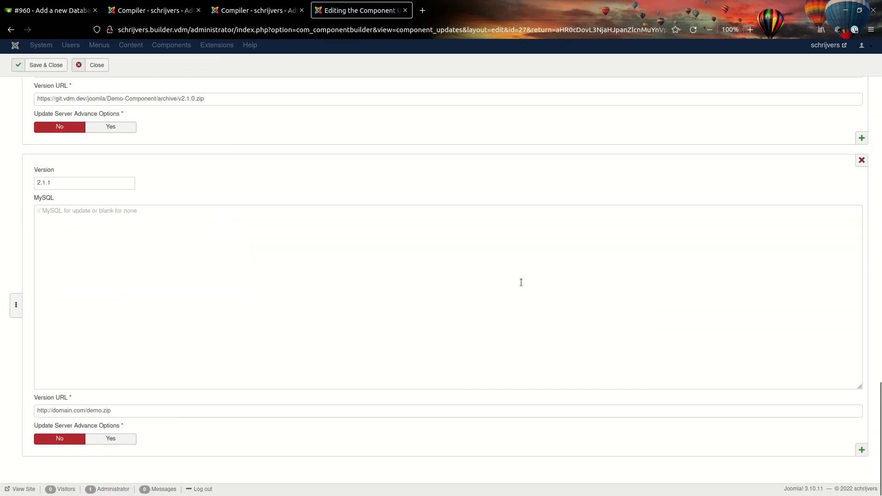
pyautogui.scroll(8, 521, 282)
pyautogui.click(278, 218)
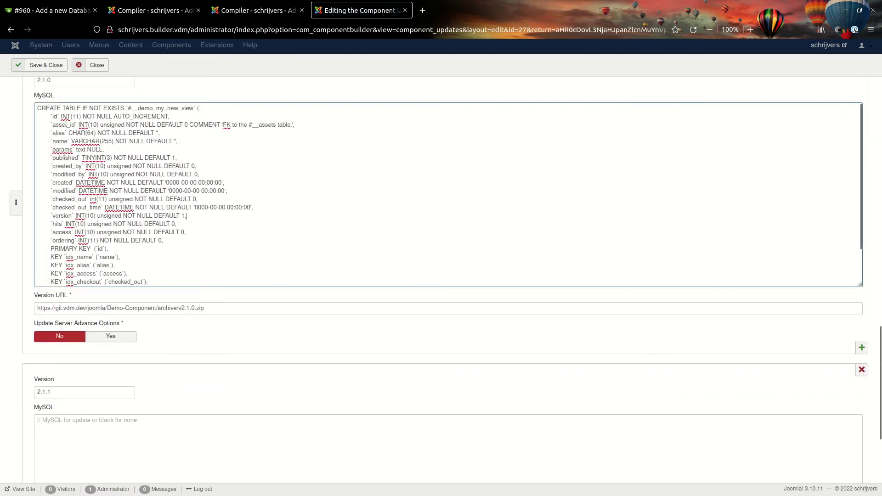
pyautogui.moveTo(36, 107); pyautogui.dragTo(255, 311)
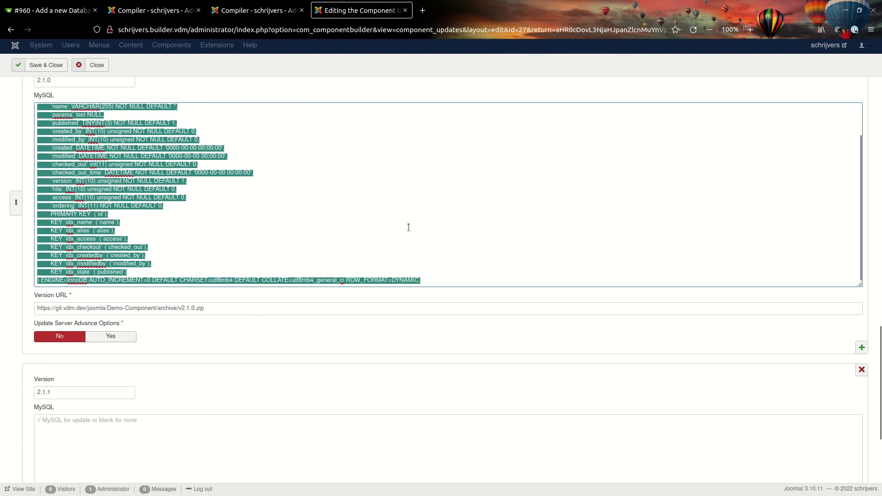
pyautogui.hotkey('ctrl', 'x')
# Step: Remove the version 2.1.1 entry from the Demo component's updates, and save and close the record
pyautogui.scroll(-6, 404, 243)
pyautogui.scroll(4, 405, 249)
pyautogui.scroll(-4, 484, 289)
pyautogui.scroll(14, 315, 274)
pyautogui.scroll(-2, 243, 294)
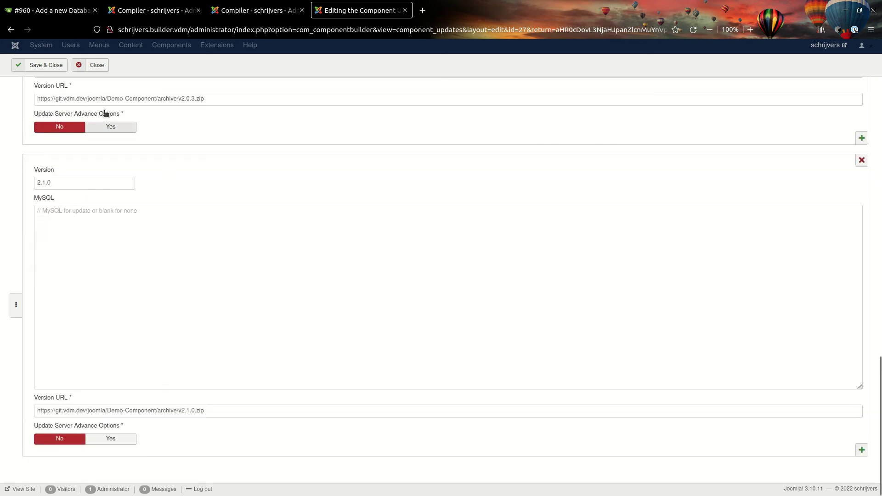
pyautogui.click(48, 65)
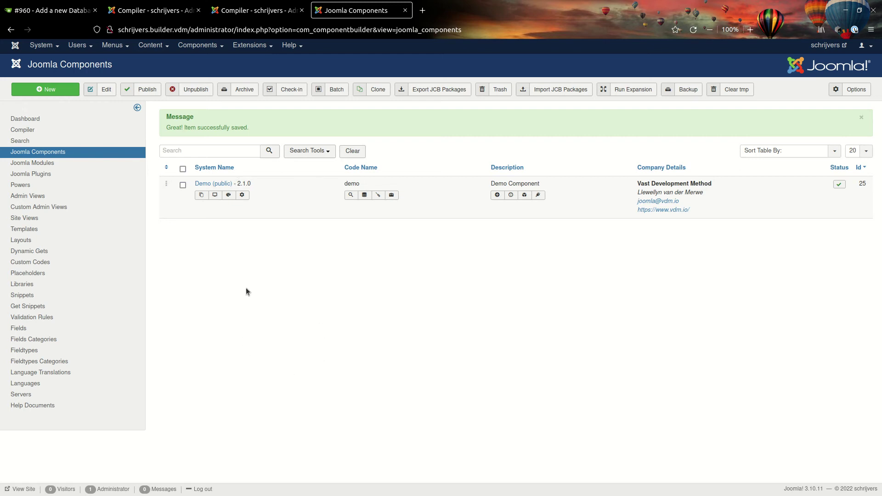
# Step: Refresh the Joomla Components list, and open the Demo component's admin views and save them with only the Look view
pyautogui.click(48, 154)
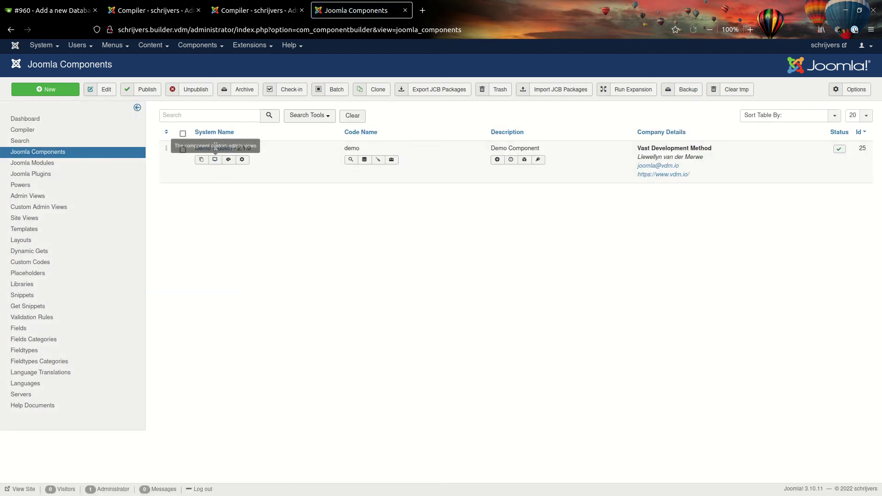
pyautogui.click(201, 160)
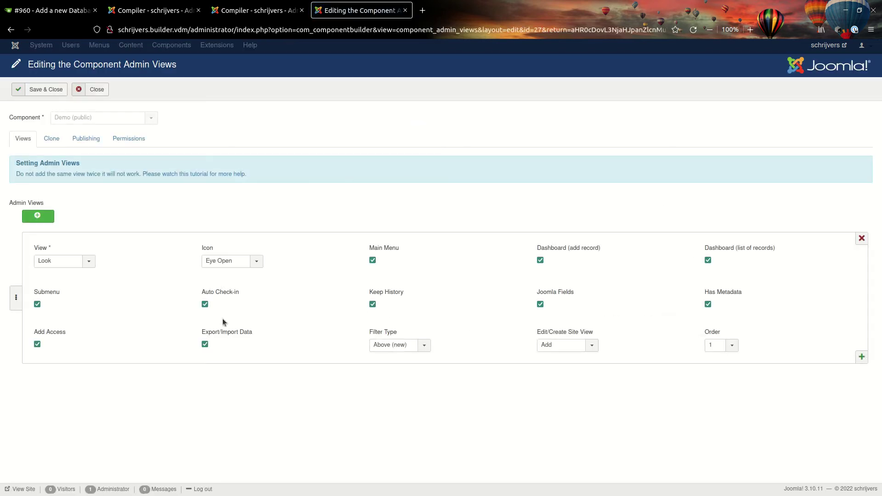
pyautogui.click(24, 91)
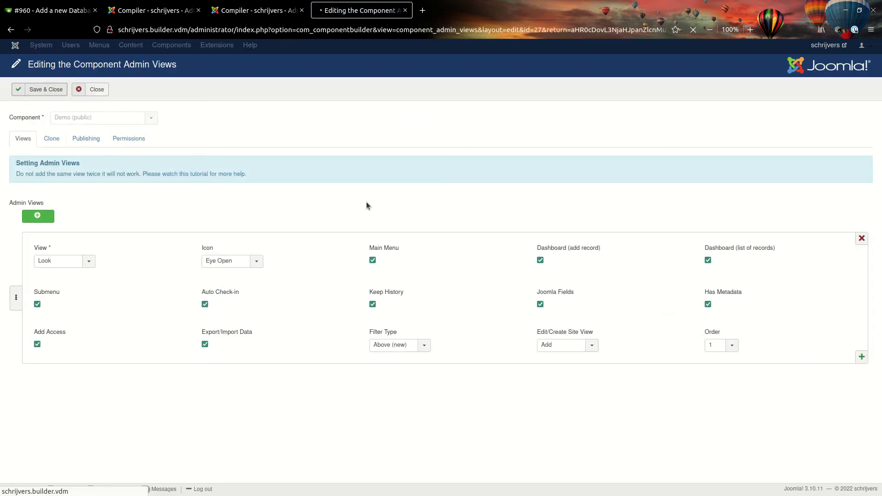
# Step: Compile the Demo (public) component, and clear the tmp folder
pyautogui.click(257, 10)
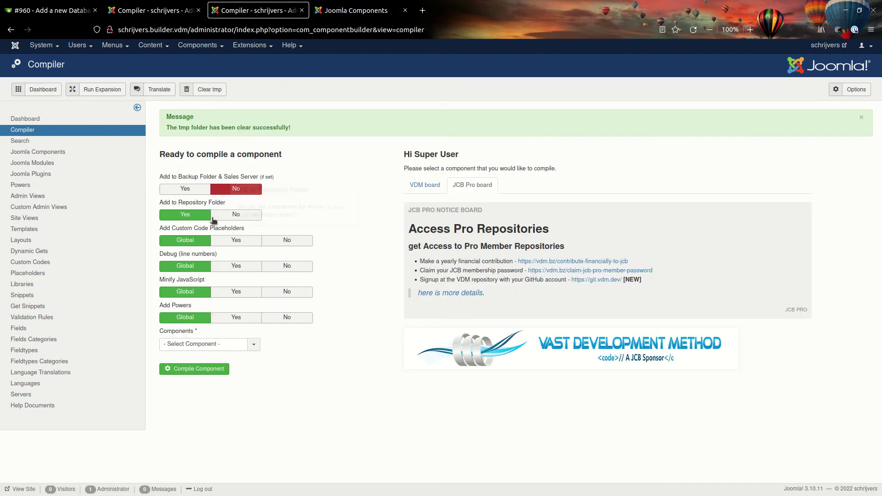
pyautogui.click(214, 344)
pyautogui.click(209, 365)
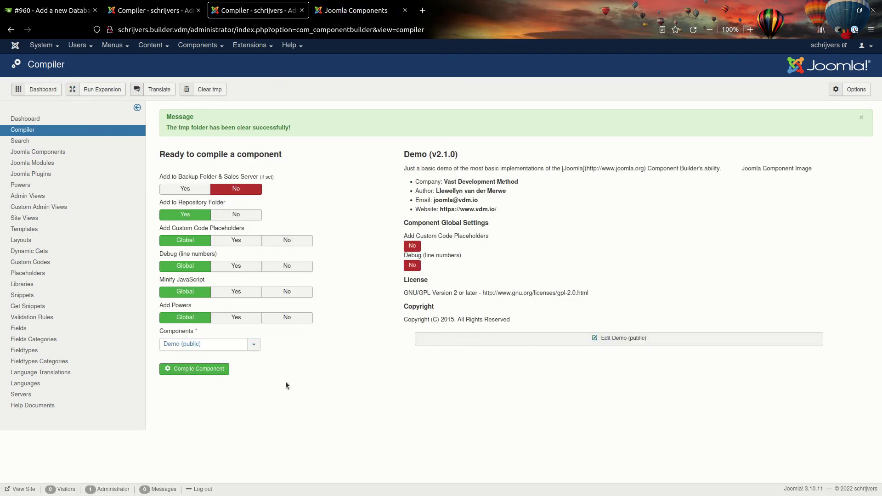
pyautogui.click(197, 369)
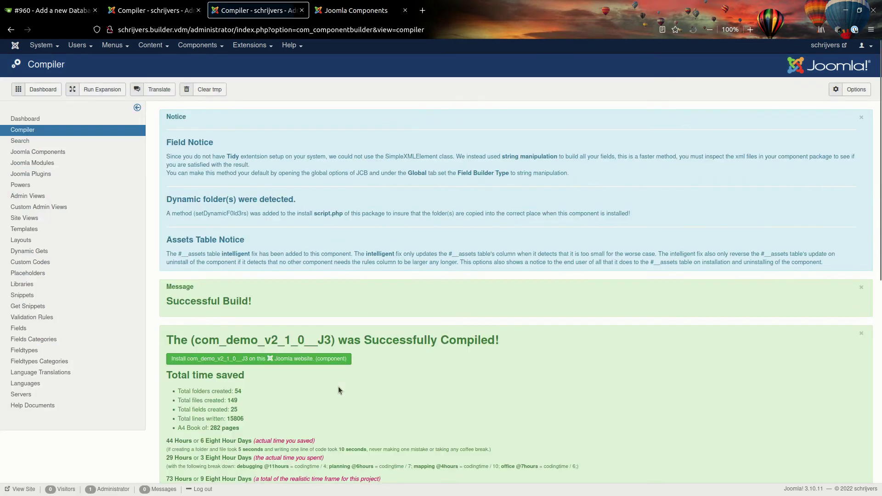
pyautogui.click(209, 93)
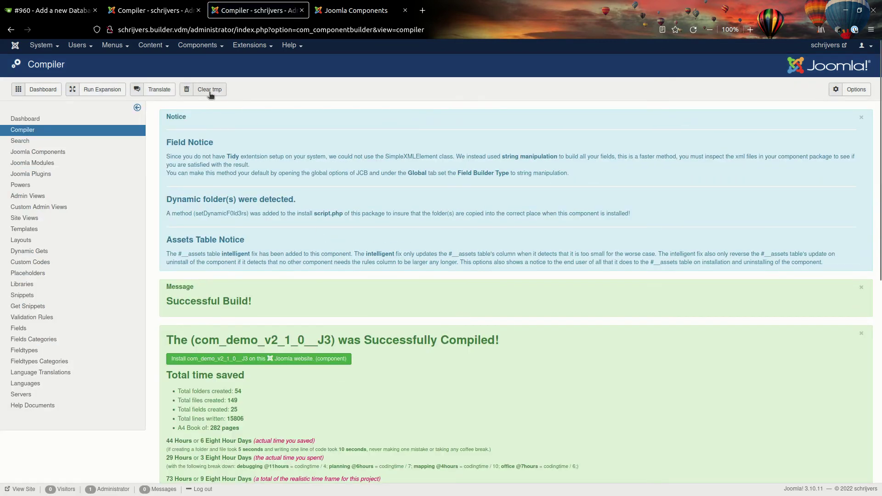
# Step: Open the Demo component's admin views and add My New View as a second entry
pyautogui.click(374, 11)
pyautogui.click(201, 194)
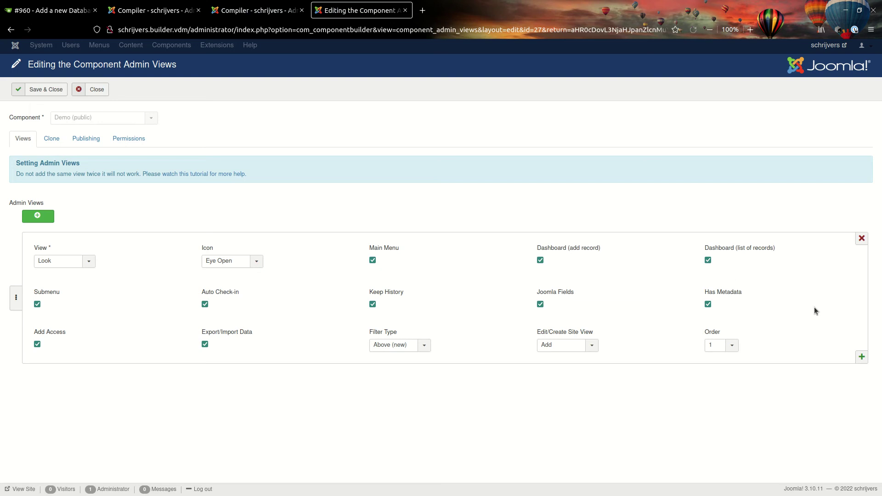
pyautogui.click(863, 358)
pyautogui.scroll(-1, 157, 398)
pyautogui.click(59, 355)
pyautogui.click(61, 389)
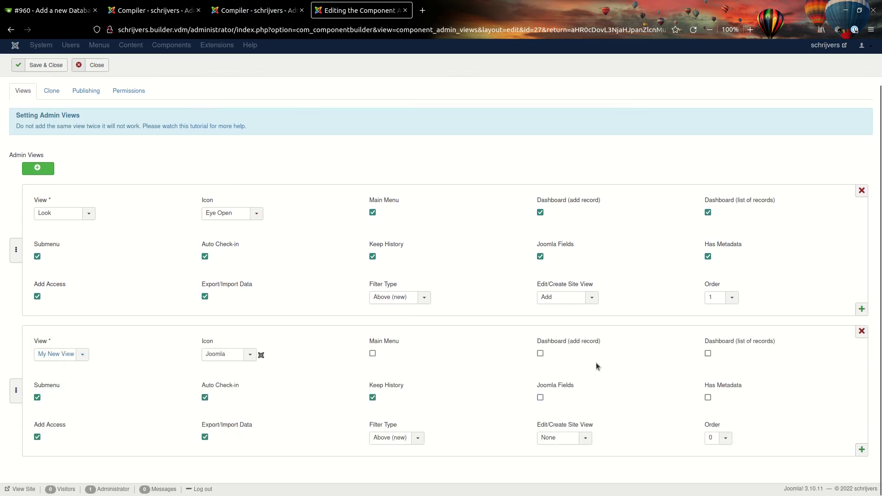
# Step: Enable Main Menu for My New View, set its order, and save and close the admin views
pyautogui.click(372, 354)
pyautogui.click(710, 438)
pyautogui.press('Down')
pyautogui.press('Down')
pyautogui.press('Return')
pyautogui.scroll(2, 131, 383)
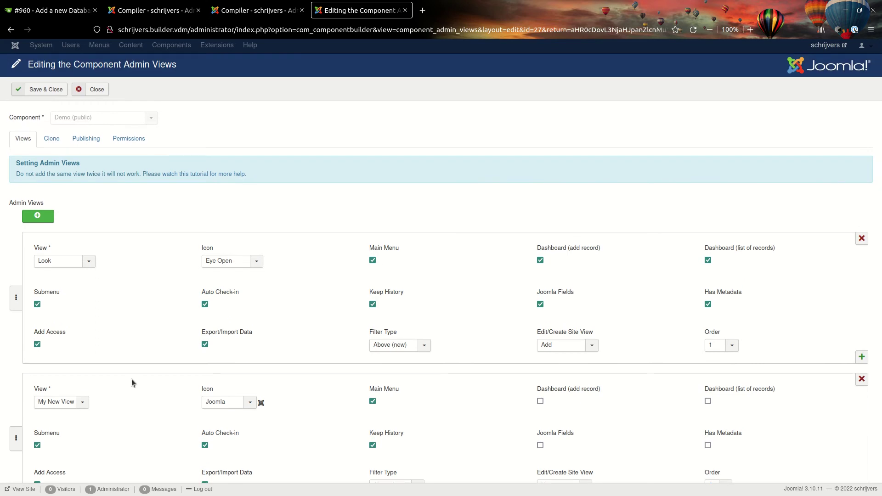
pyautogui.click(45, 91)
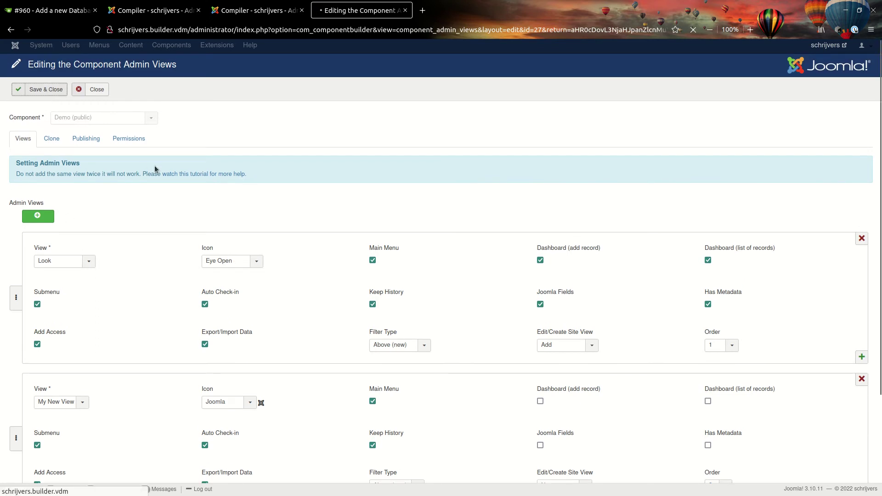
# Step: Compile the Demo (public) component again with My New View included
pyautogui.hotkey('ctrl', 'shift', 'Tab')
pyautogui.click(205, 344)
pyautogui.click(213, 366)
pyautogui.click(204, 370)
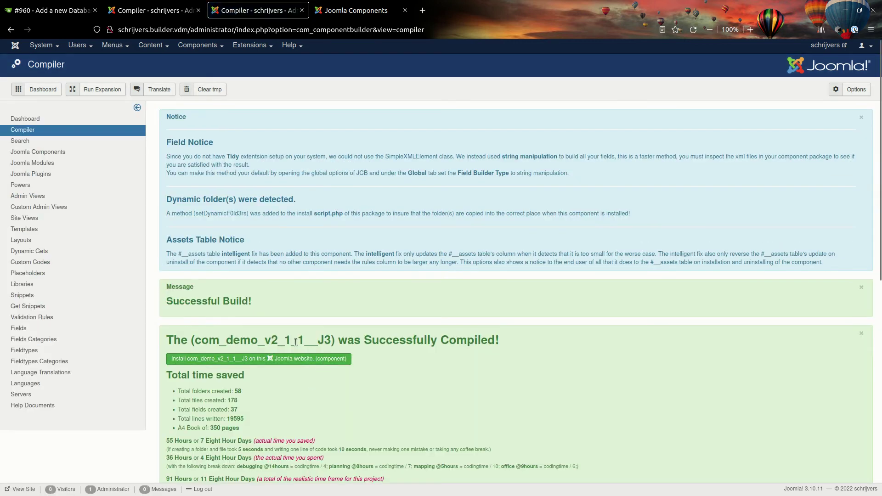
# Step: Examine the MySQL of versions 2.1.0 and 2.1.1 in the Demo component's updates, and close the record without saving
pyautogui.click(356, 10)
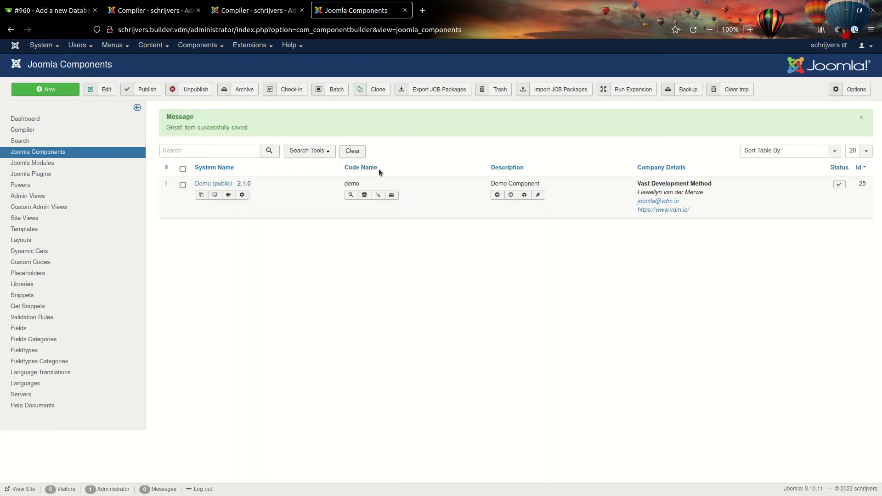
pyautogui.click(365, 196)
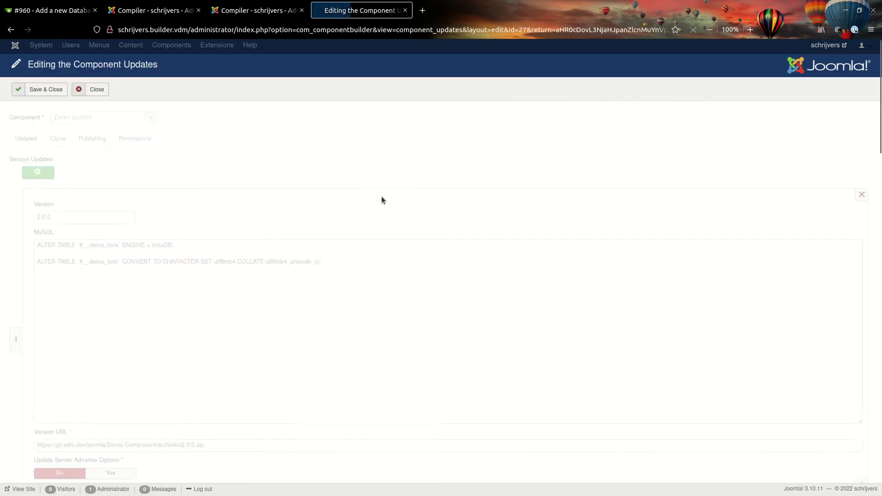
pyautogui.scroll(-8, 444, 209)
pyautogui.scroll(7, 401, 250)
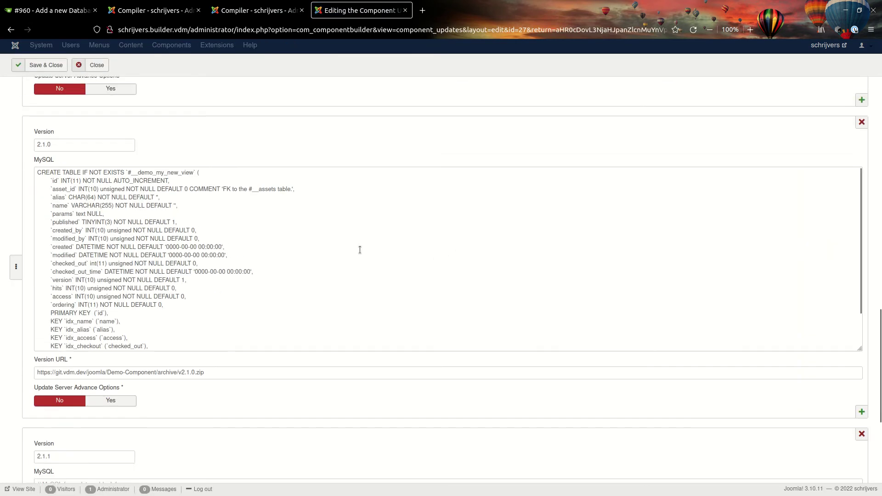
pyautogui.scroll(-2, 182, 332)
pyautogui.scroll(2, 182, 332)
pyautogui.scroll(-2, 182, 331)
pyautogui.scroll(-7, 310, 317)
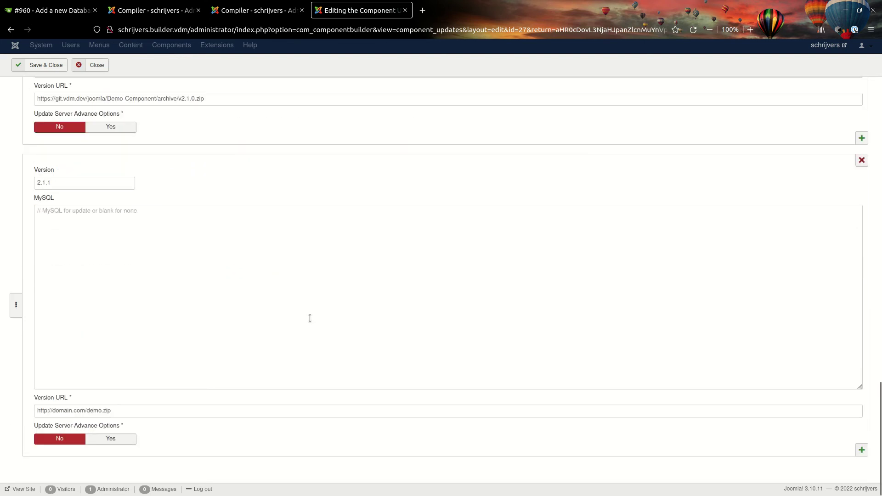
pyautogui.click(97, 65)
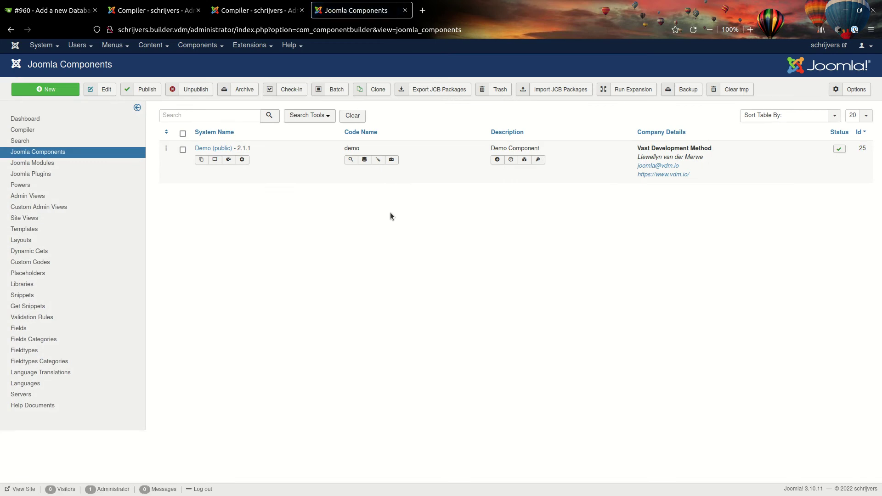
# Step: Clear the compiler's tmp folder, and open the fields of the My New View admin view
pyautogui.click(226, 11)
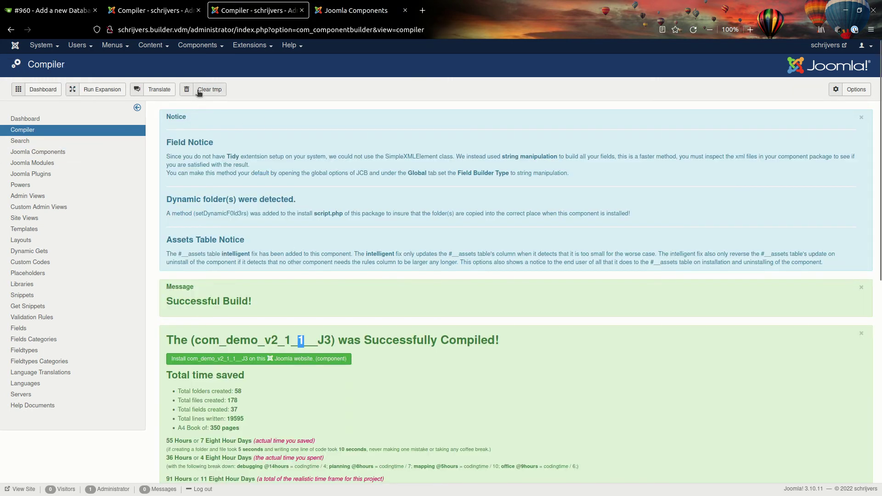
pyautogui.click(199, 90)
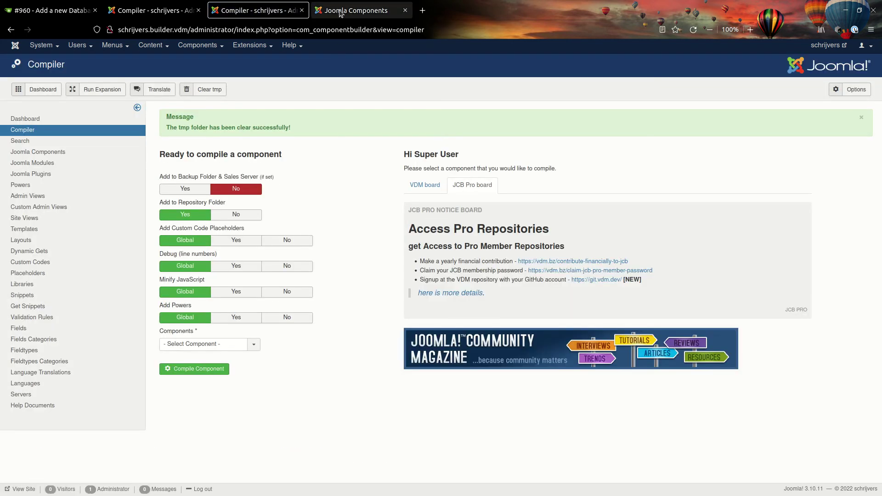
pyautogui.click(341, 11)
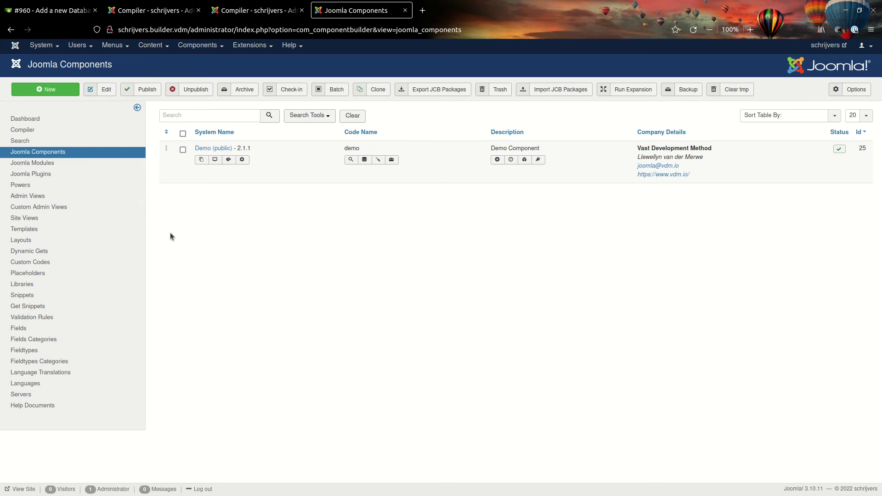
pyautogui.click(38, 197)
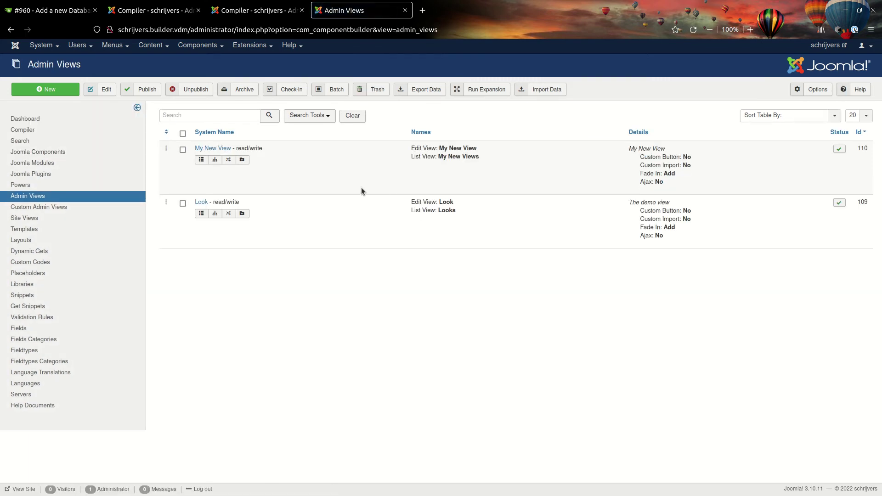
pyautogui.click(201, 161)
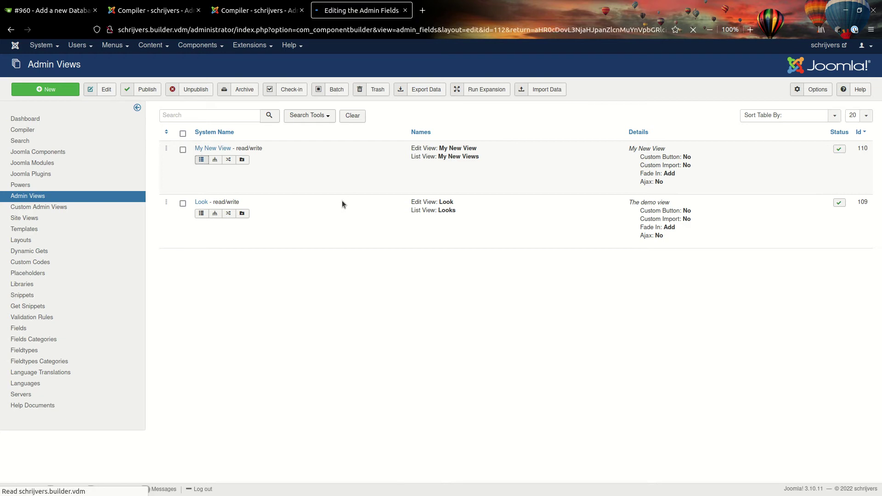
pyautogui.scroll(-2, 361, 312)
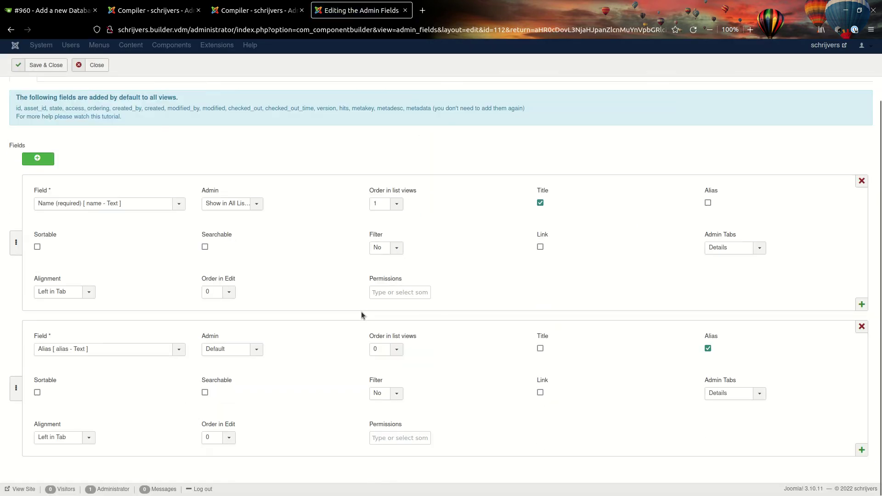
pyautogui.scroll(2, 361, 311)
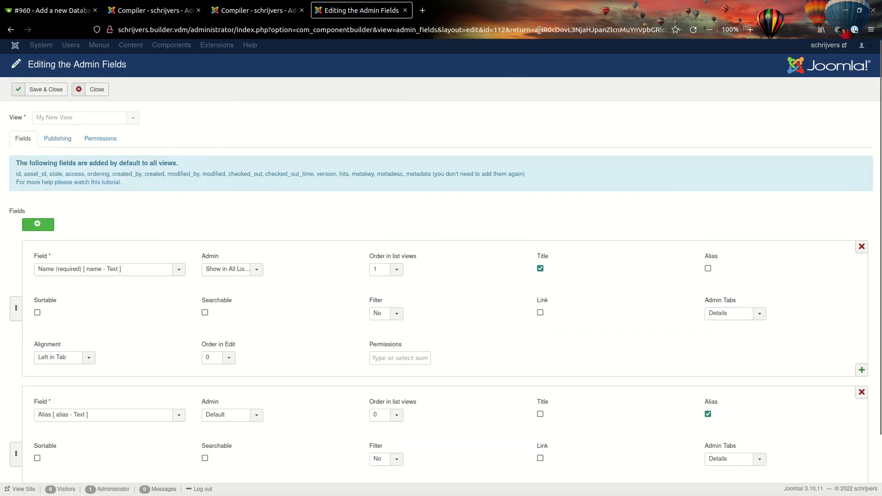
# Step: Remove the return parameter from the admin fields page's URL so it ends at id=112, and reload the page
pyautogui.click(504, 28)
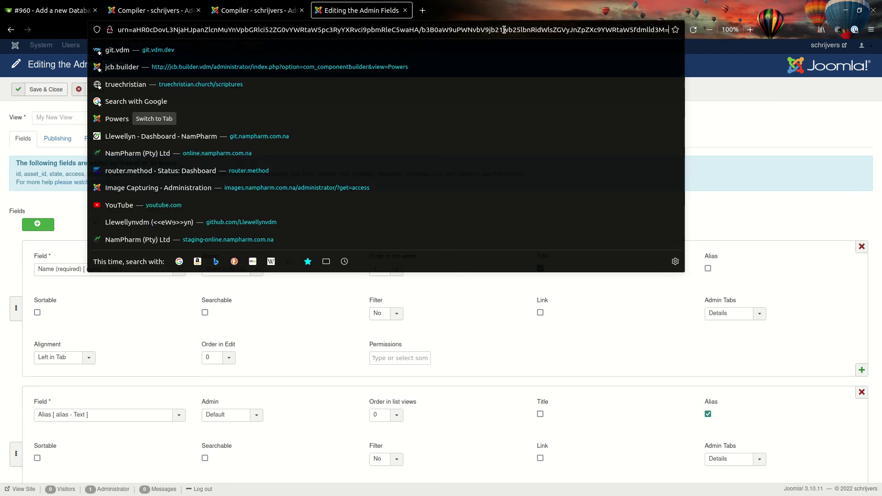
pyautogui.click(172, 32)
pyautogui.moveTo(169, 30); pyautogui.dragTo(106, 31)
pyautogui.click(270, 29)
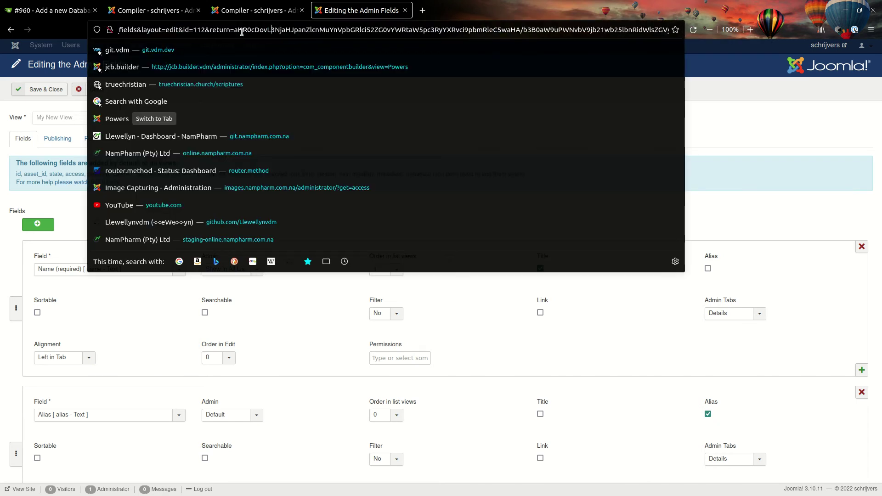
pyautogui.moveTo(230, 30); pyautogui.dragTo(722, 26)
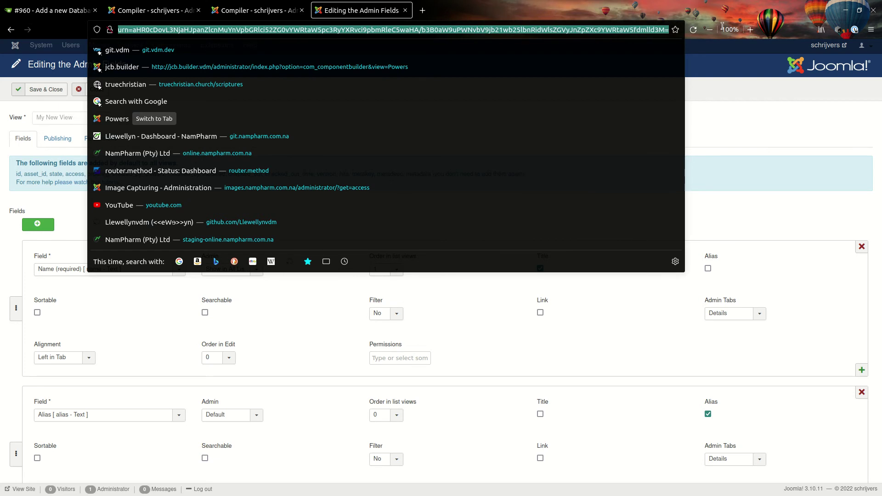
pyautogui.press('BackSpace')
pyautogui.press('Return')
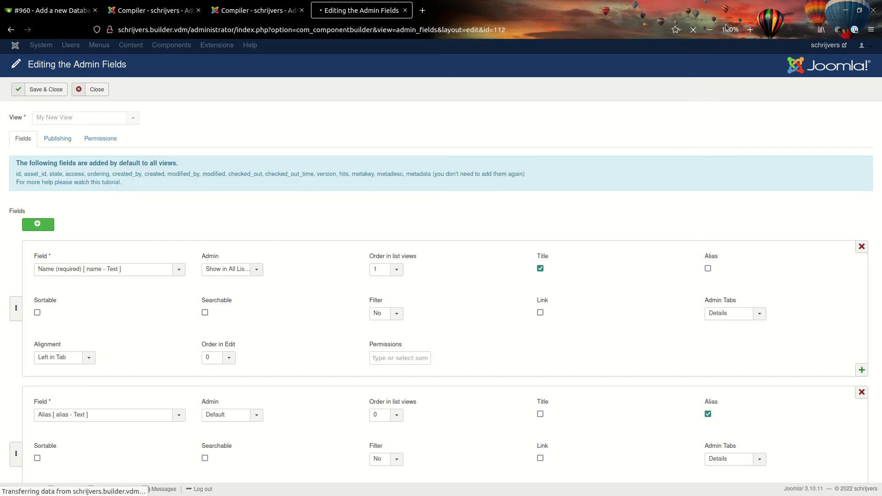
# Step: Check the version history of the My New View admin fields, and close the record without saving
pyautogui.click(231, 88)
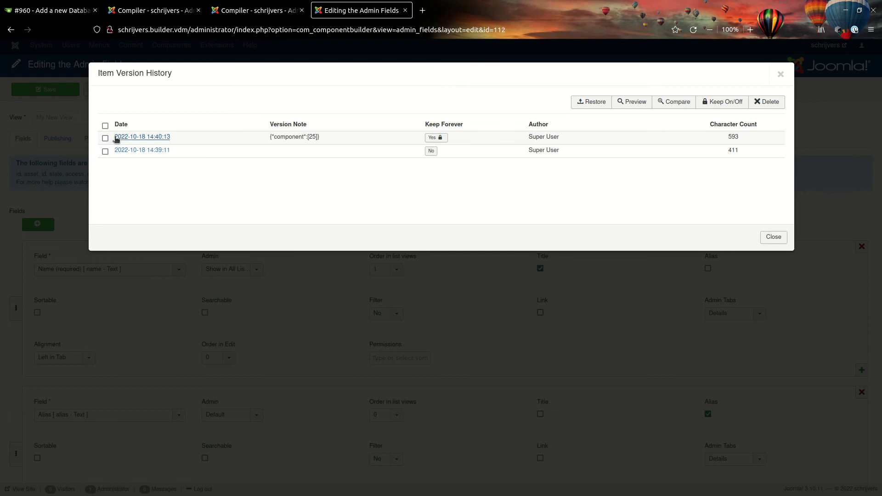
pyautogui.click(780, 73)
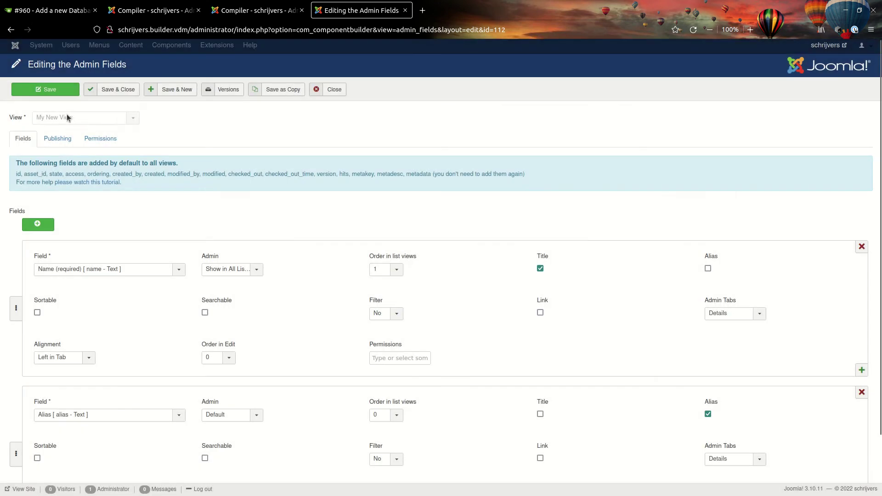
pyautogui.click(341, 92)
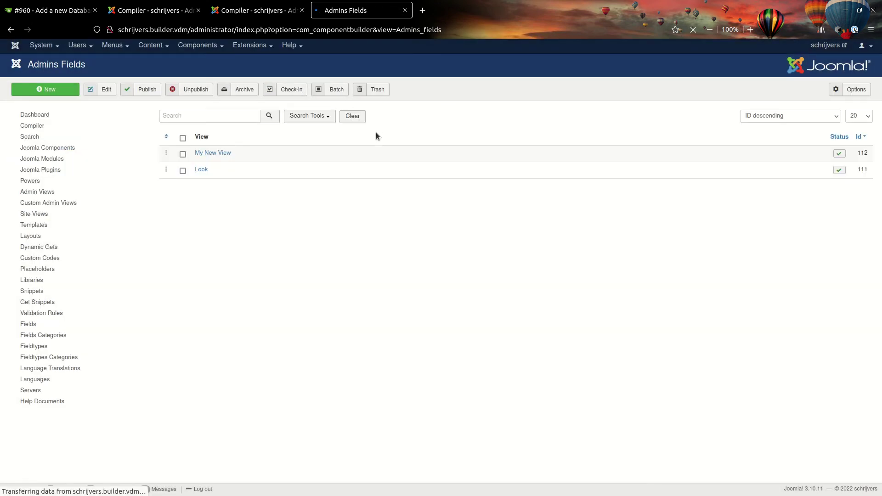
# Step: Check the version history of the Look view's admin fields, and close the record without saving
pyautogui.click(202, 165)
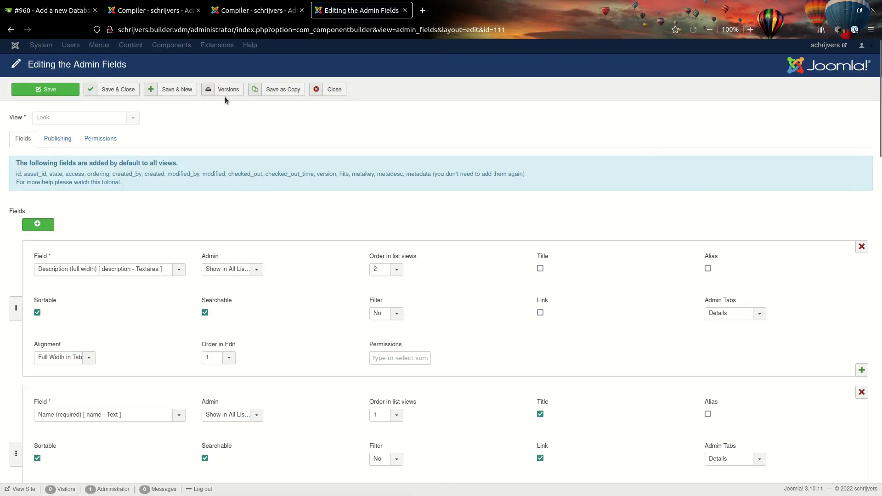
pyautogui.click(225, 91)
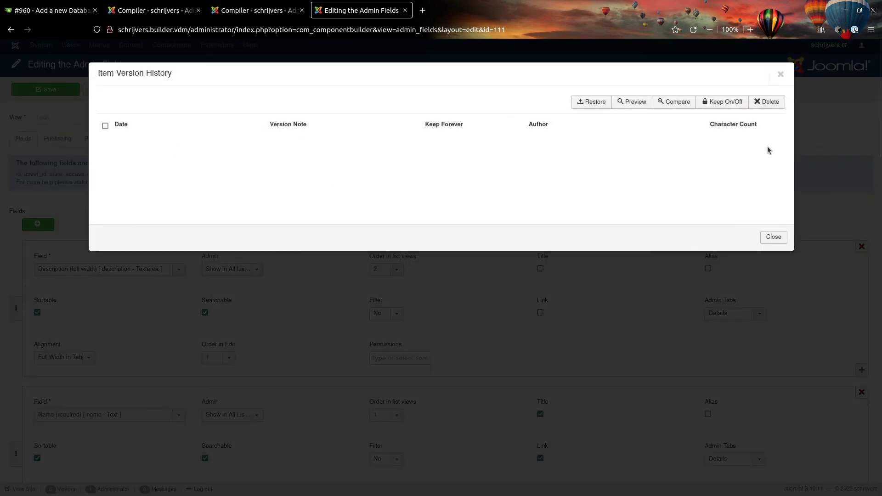
pyautogui.click(780, 67)
pyautogui.click(334, 89)
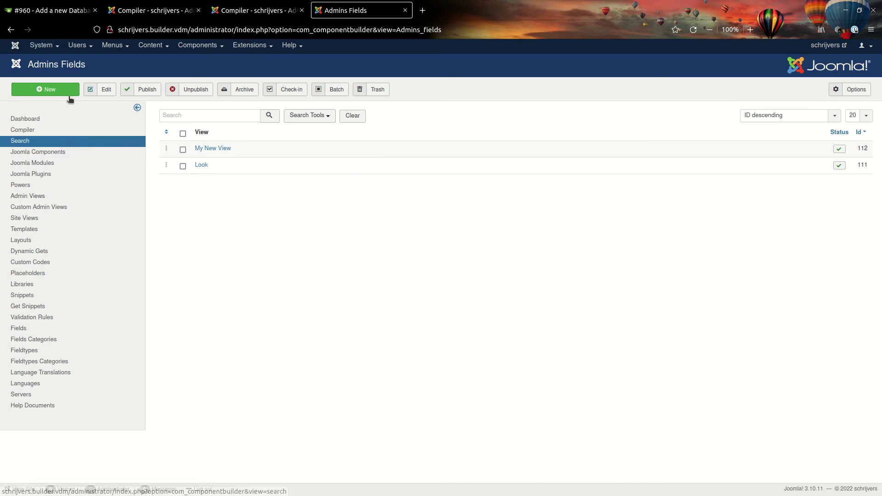
# Step: Open the fields of the Look admin view from the Admin Views list and review the fields it uses
pyautogui.click(259, 10)
pyautogui.click(39, 196)
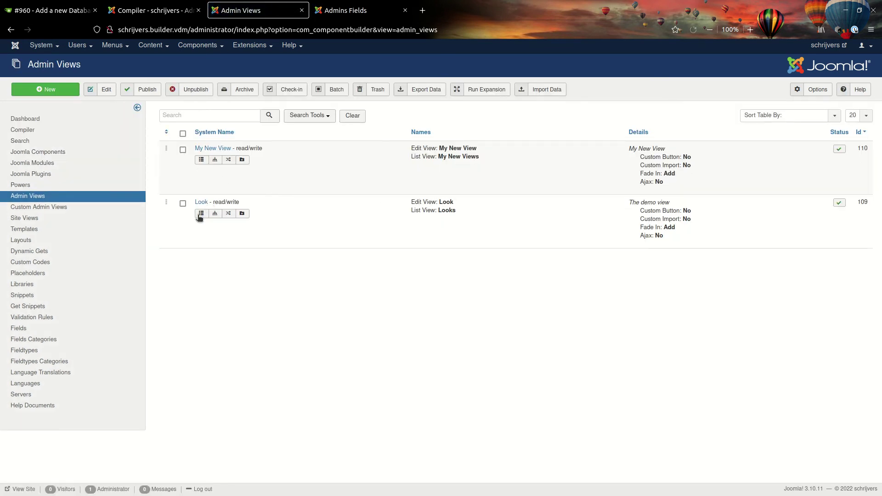
pyautogui.click(200, 215)
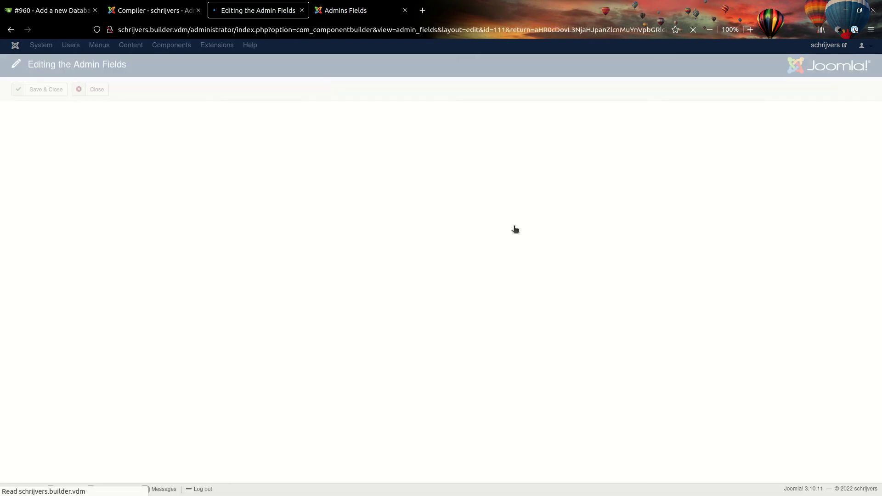
pyautogui.scroll(-10, 592, 263)
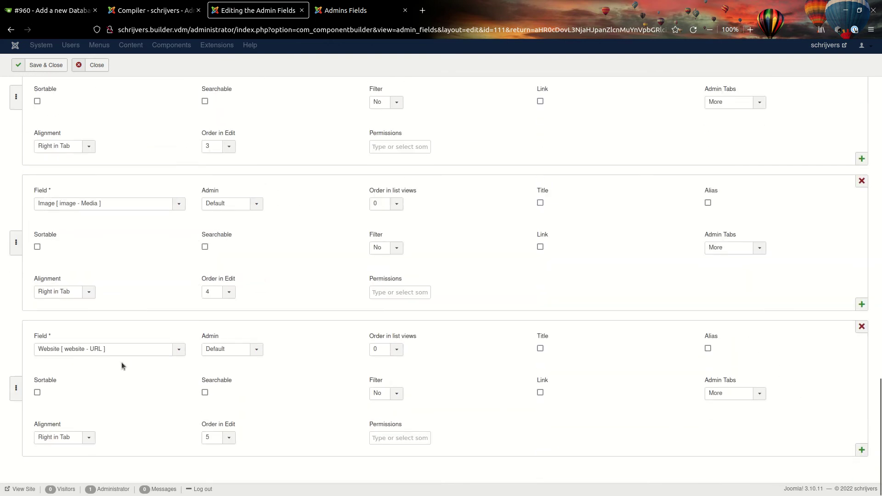
pyautogui.scroll(12, 214, 164)
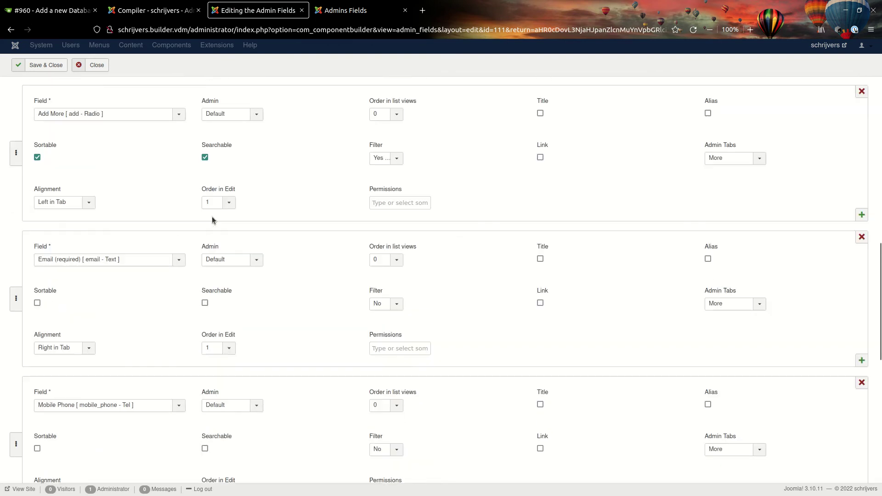
pyautogui.scroll(8, 211, 216)
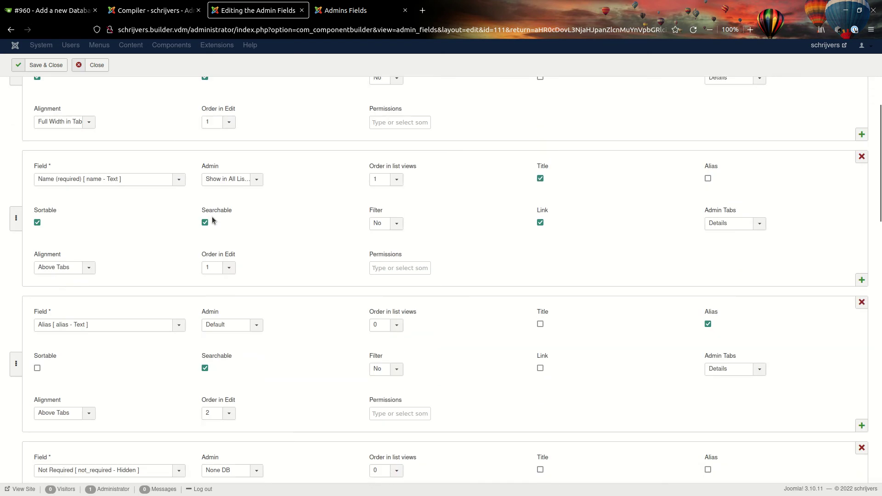
pyautogui.scroll(-15, 271, 261)
pyautogui.click(862, 450)
pyautogui.scroll(-3, 183, 351)
pyautogui.click(77, 351)
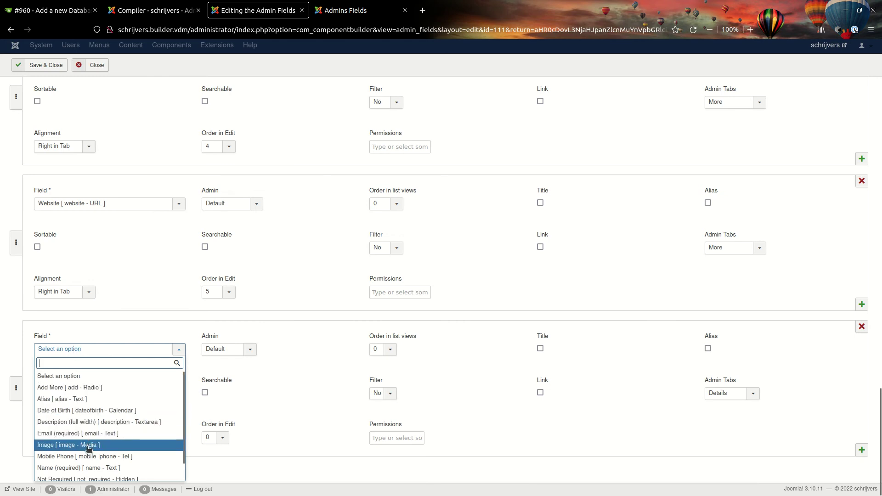
pyautogui.scroll(-1, 92, 441)
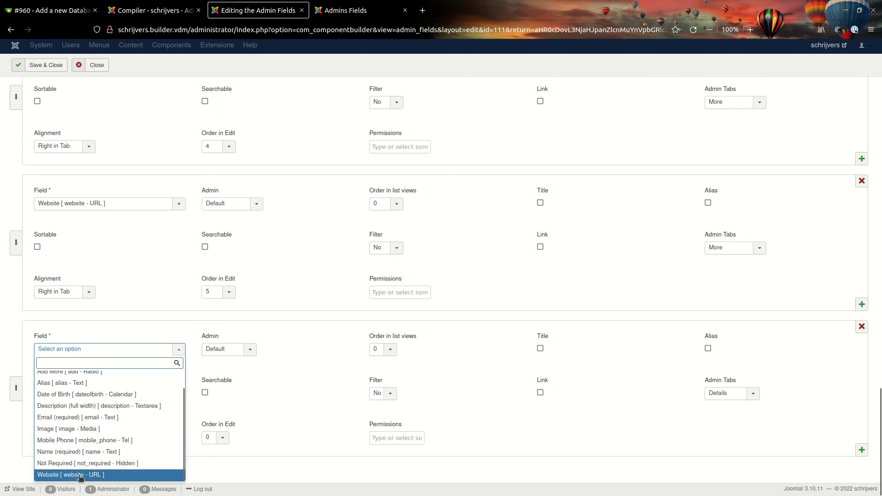
pyautogui.scroll(15, 101, 250)
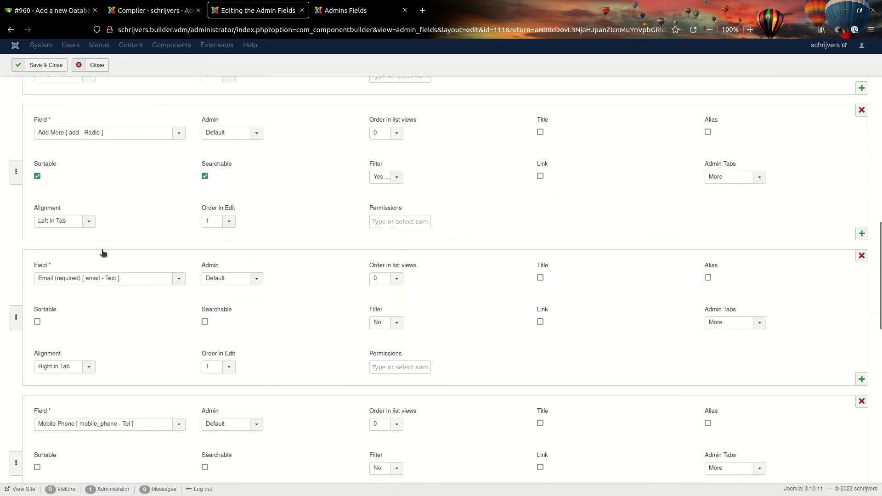
pyautogui.scroll(10, 101, 250)
pyautogui.scroll(-20, 101, 250)
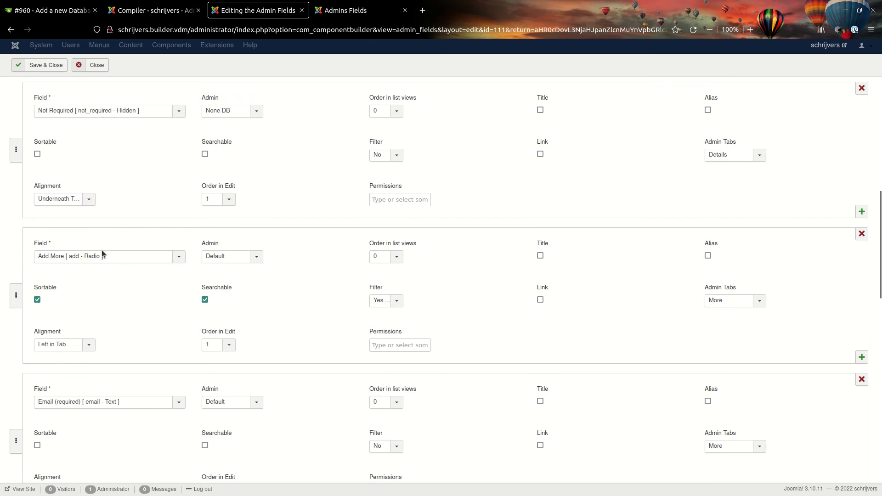
pyautogui.scroll(2, 95, 412)
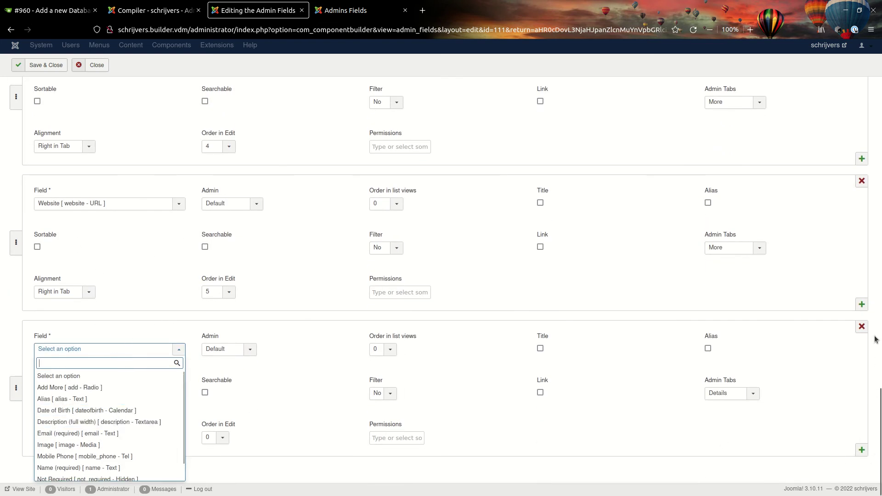
pyautogui.click(862, 326)
pyautogui.scroll(15, 368, 331)
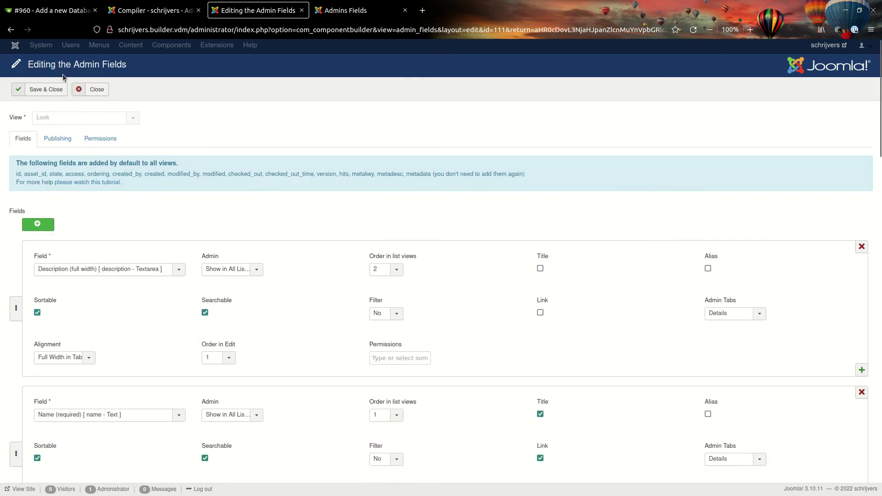
pyautogui.click(84, 91)
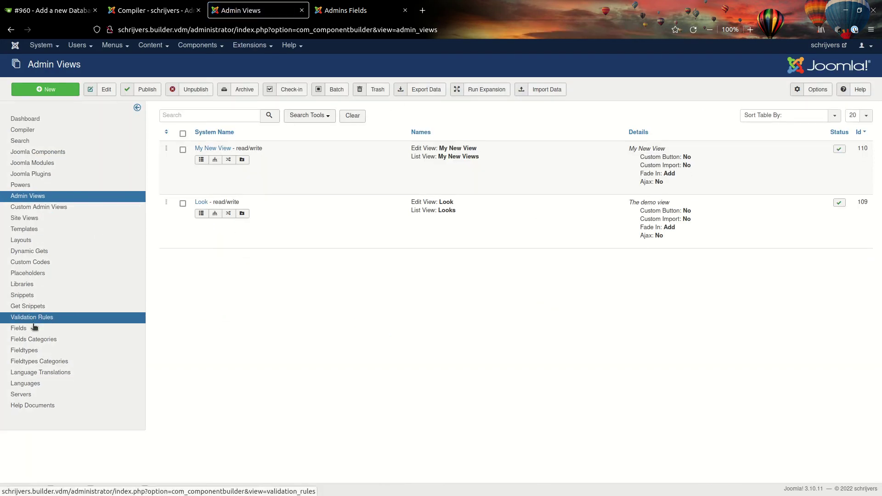
# Step: Open the Website field from the Fields list and set its database data type to TEXT
pyautogui.click(145, 331)
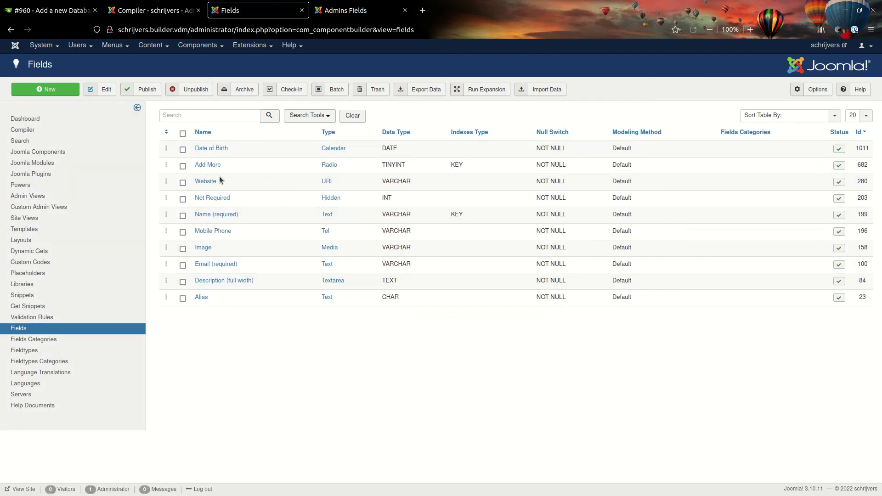
pyautogui.click(207, 183)
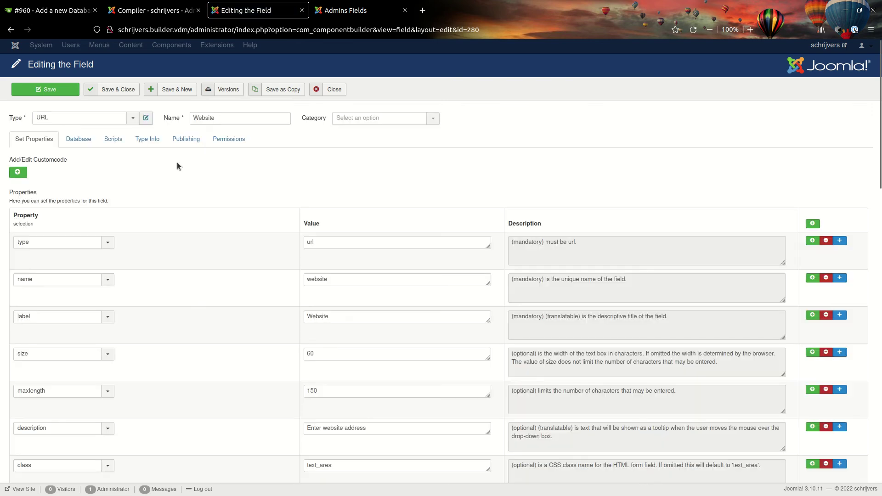
pyautogui.click(112, 144)
pyautogui.click(91, 140)
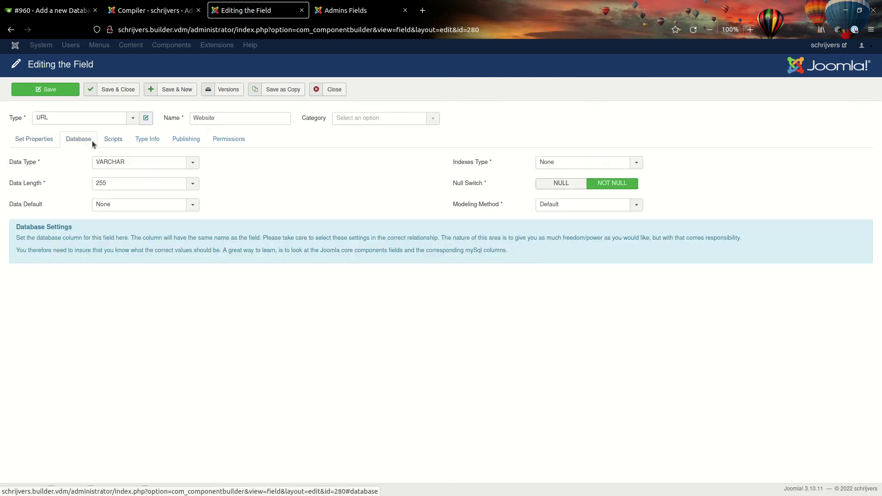
pyautogui.click(118, 164)
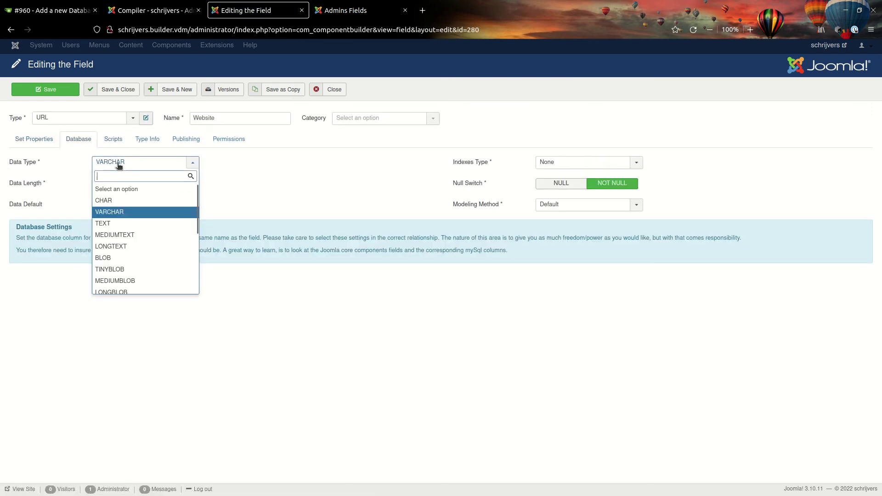
pyautogui.click(123, 224)
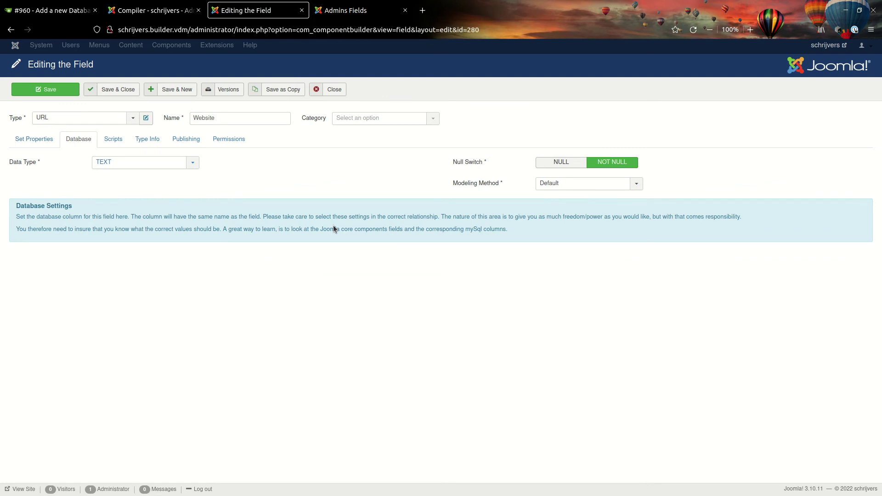
# Step: Check the Website field's version history, and save the field with the TEXT data type
pyautogui.click(227, 89)
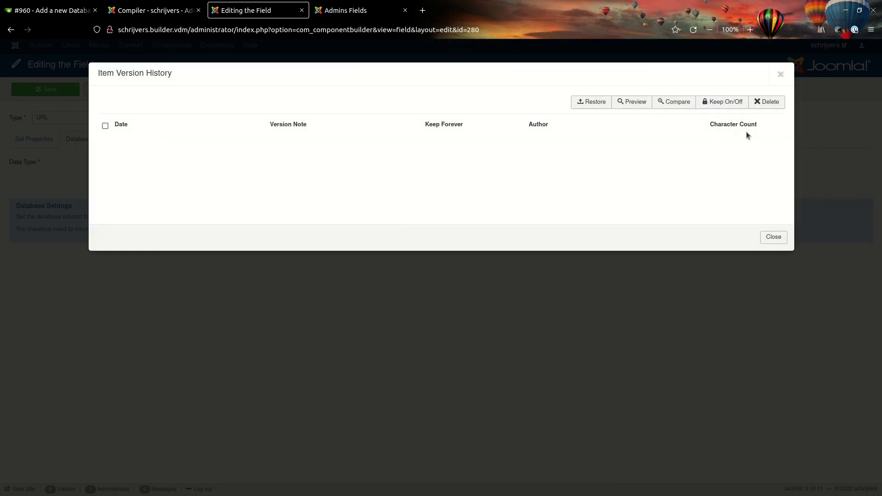
pyautogui.click(779, 73)
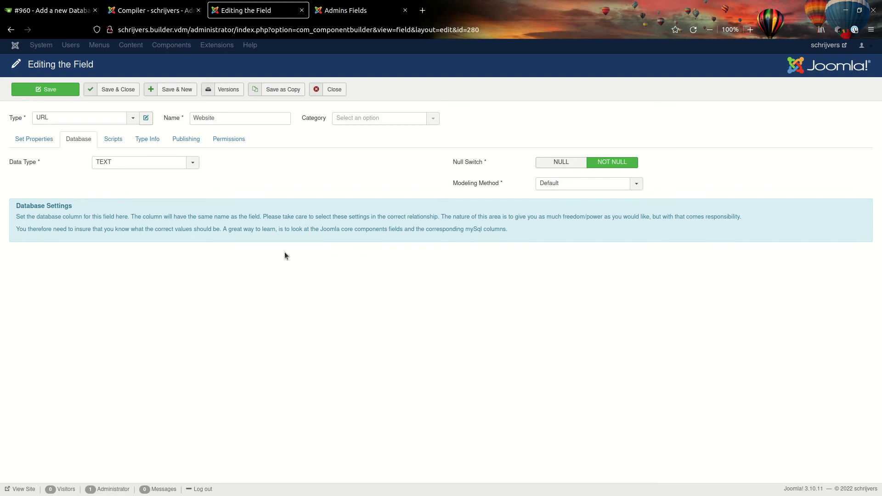
pyautogui.click(130, 165)
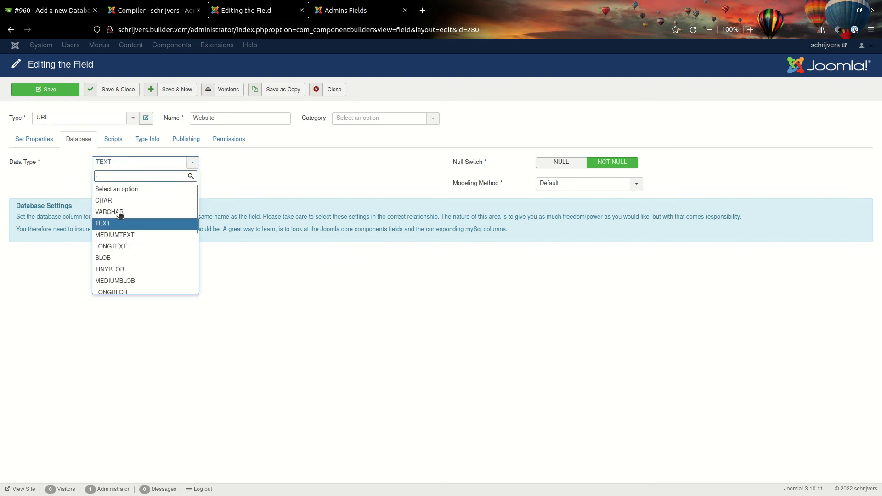
pyautogui.click(282, 191)
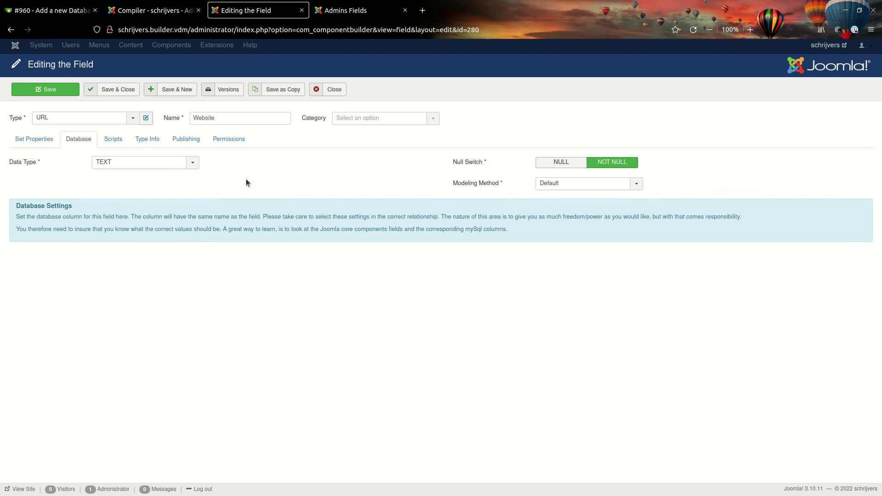
pyautogui.click(39, 90)
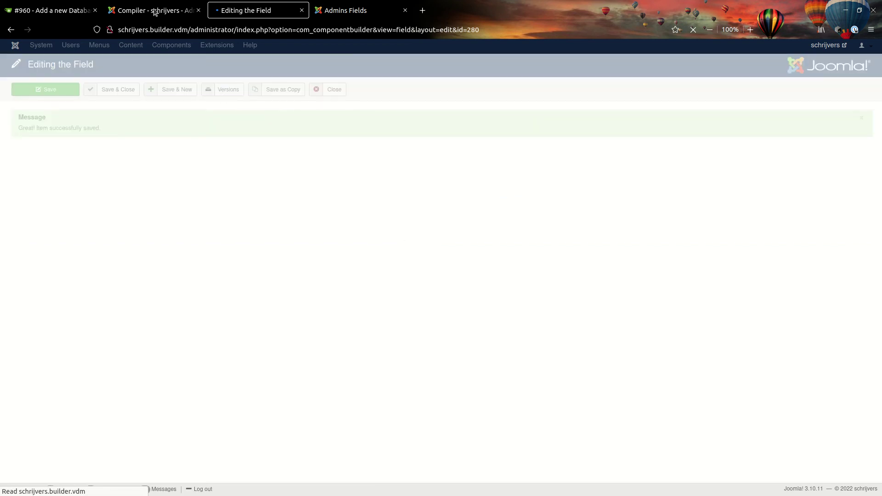
# Step: Compile the Demo (public) component with the changed Website field
pyautogui.click(152, 10)
pyautogui.click(216, 343)
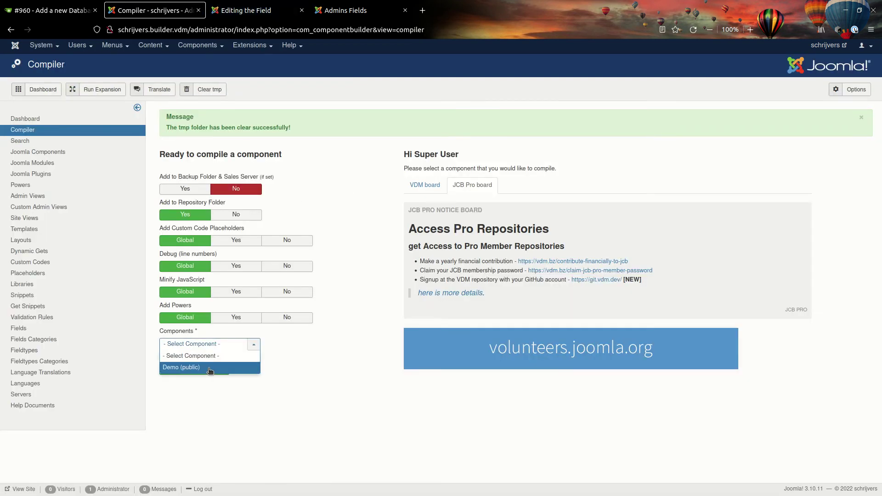
pyautogui.click(207, 367)
pyautogui.click(184, 369)
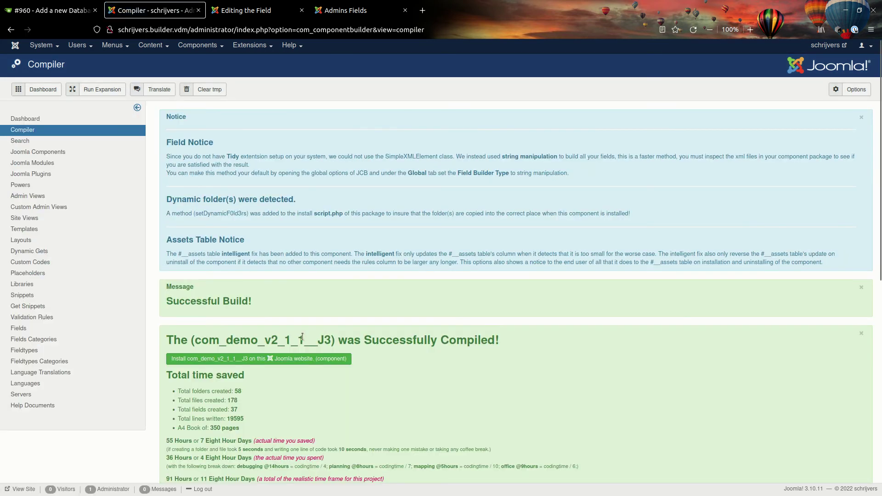
# Step: Open the Demo component's version updates from the Joomla Components list, review the MySQL of each version, and close them
pyautogui.click(343, 7)
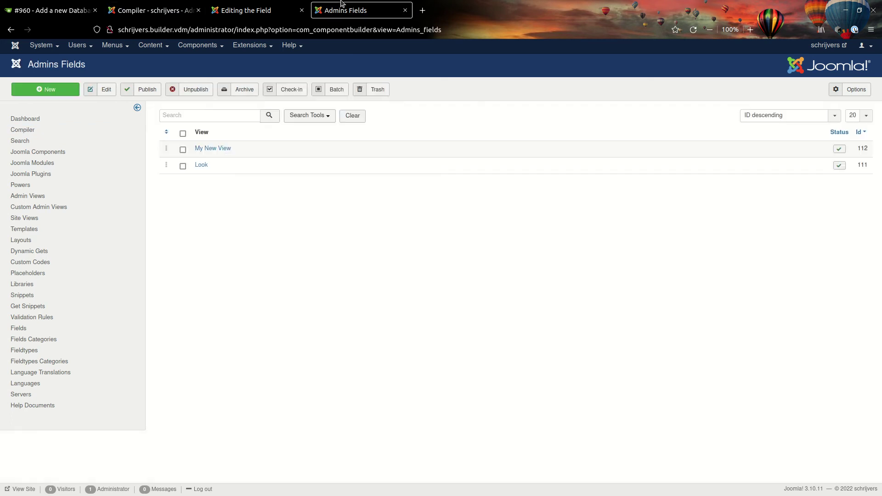
pyautogui.rightClick(29, 153)
pyautogui.click(55, 163)
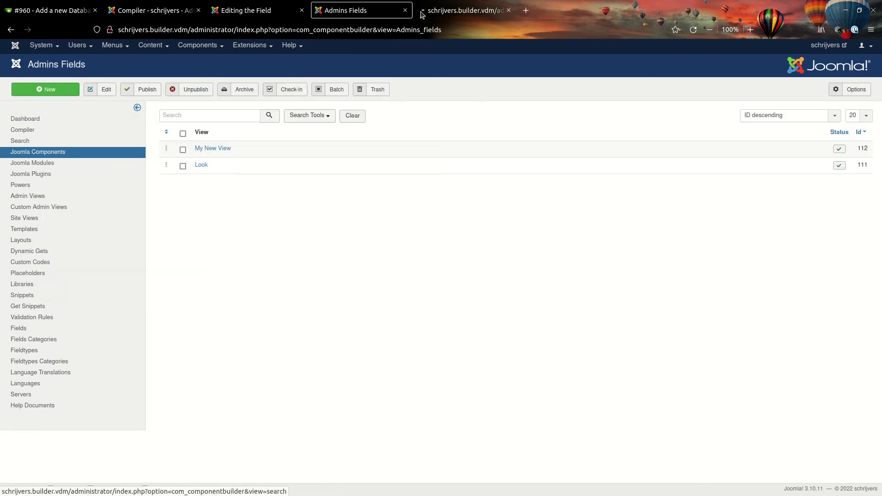
pyautogui.click(421, 13)
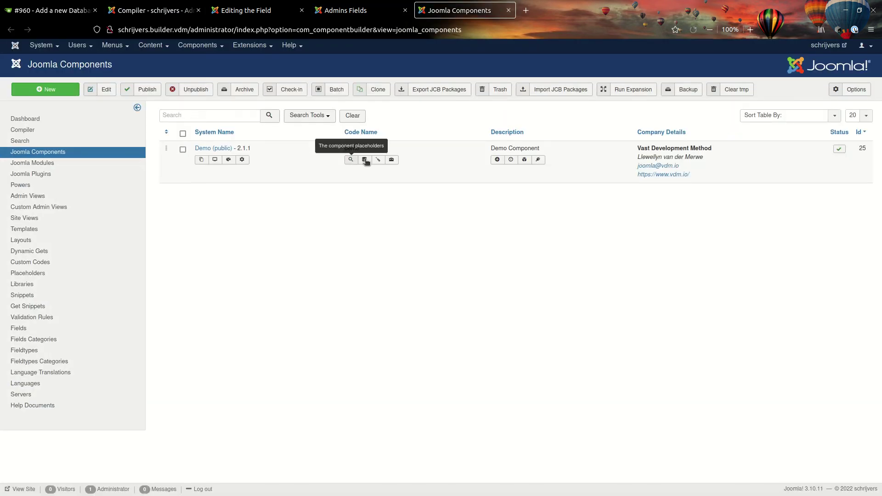
pyautogui.click(368, 161)
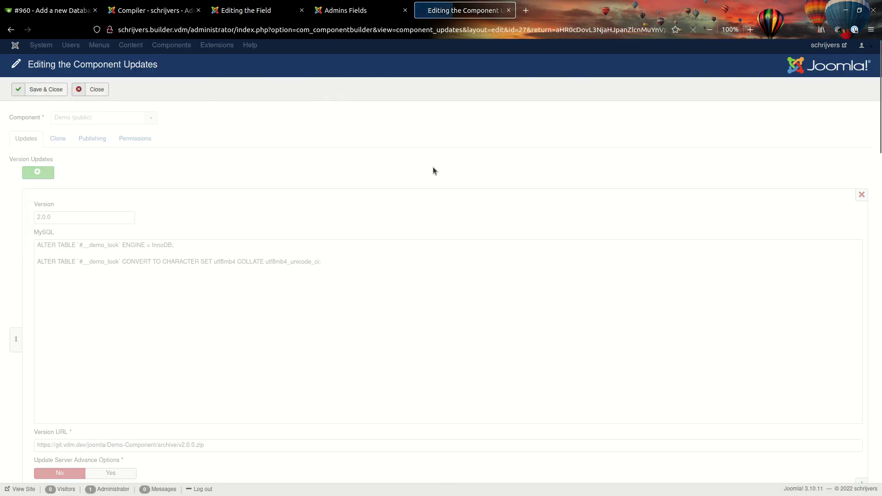
pyautogui.scroll(-15, 434, 171)
pyautogui.scroll(10, 500, 247)
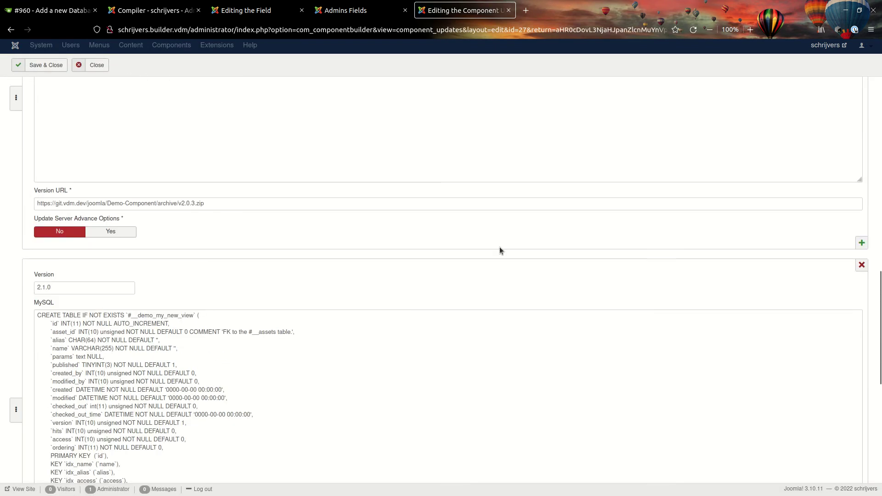
pyautogui.scroll(-10, 499, 246)
pyautogui.click(99, 66)
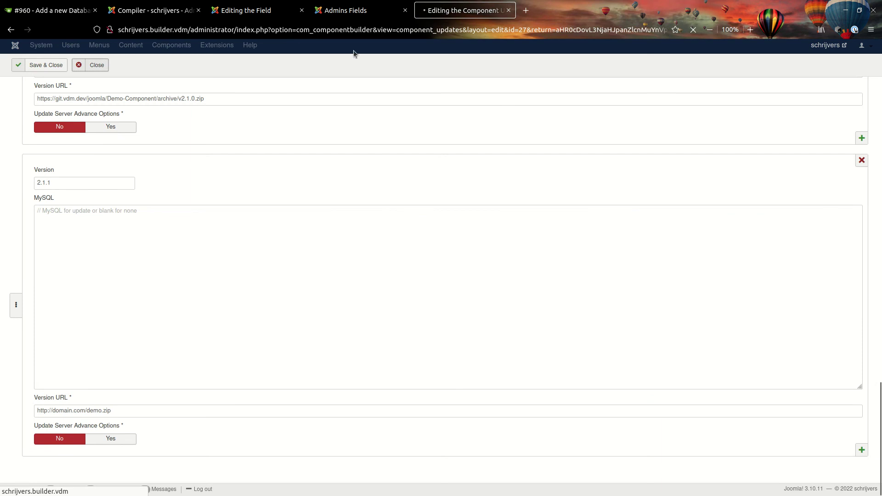
# Step: Turn off Keep Forever for the Website field's stored version and delete it from the version history
pyautogui.click(238, 10)
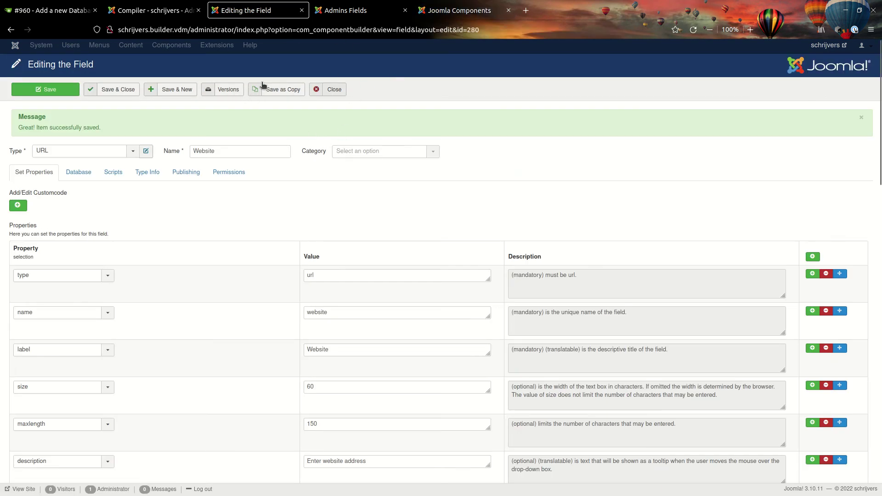
pyautogui.click(239, 92)
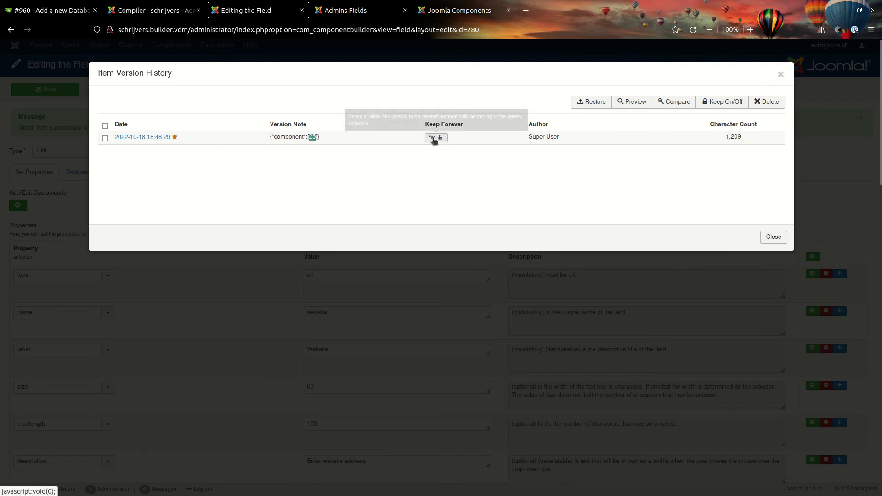
pyautogui.click(436, 138)
pyautogui.click(105, 173)
pyautogui.click(767, 137)
pyautogui.click(780, 74)
# Step: Set the Website field's database data type to VARCHAR with a data length of 255
pyautogui.click(80, 173)
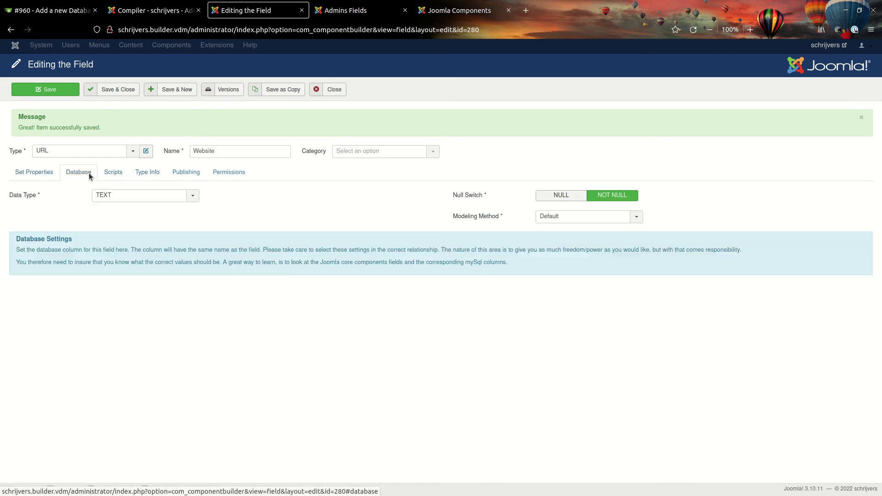
pyautogui.click(116, 195)
pyautogui.click(152, 246)
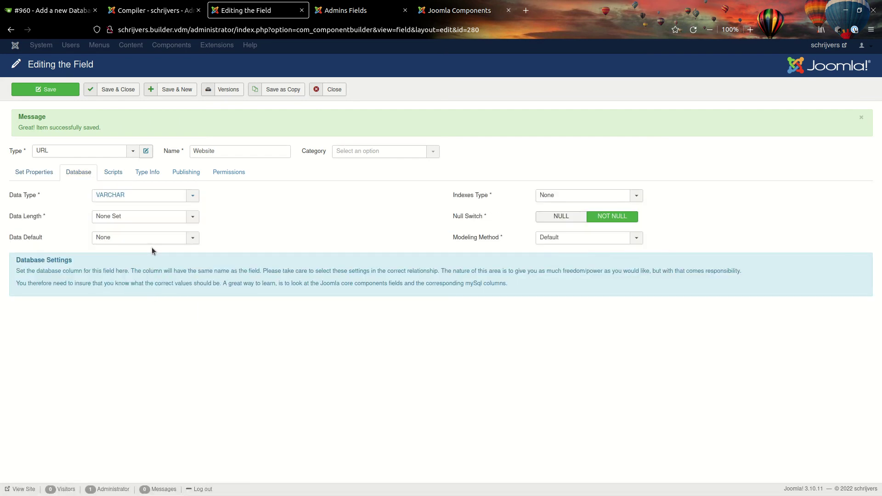
pyautogui.click(140, 221)
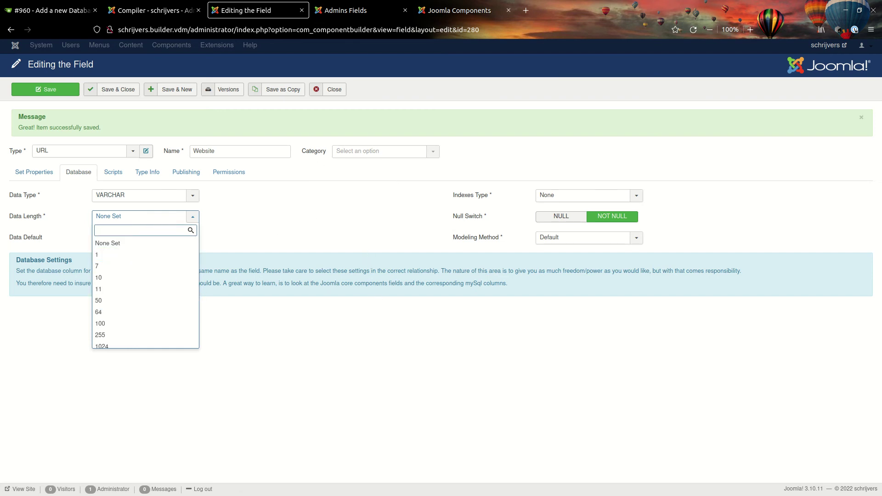
pyautogui.press('Escape')
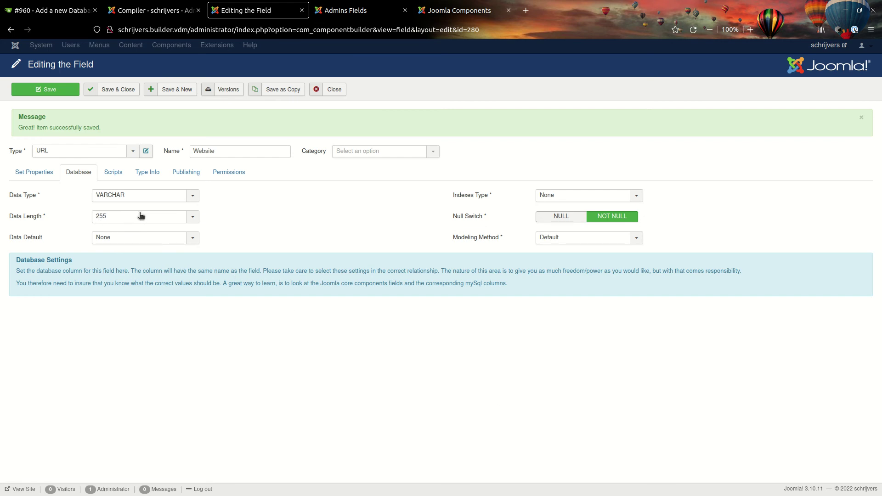
# Step: Save the Website field's VARCHAR settings, checking its version history before and after saving
pyautogui.click(237, 92)
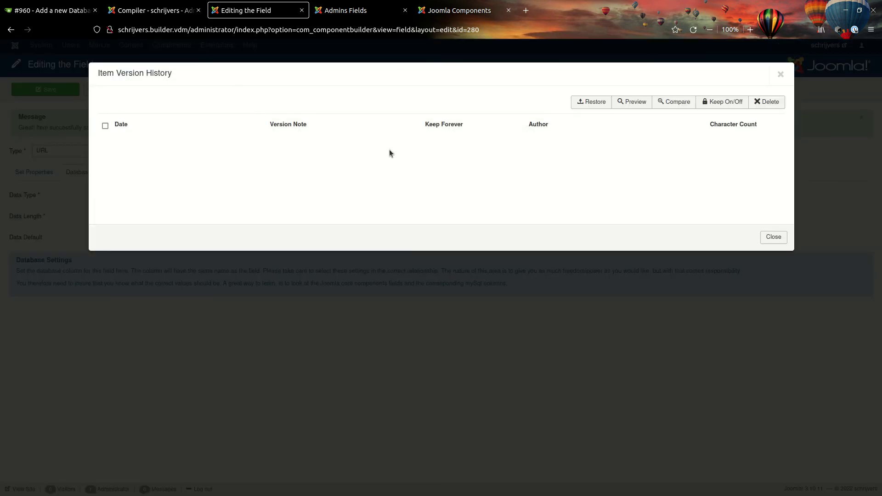
pyautogui.click(781, 74)
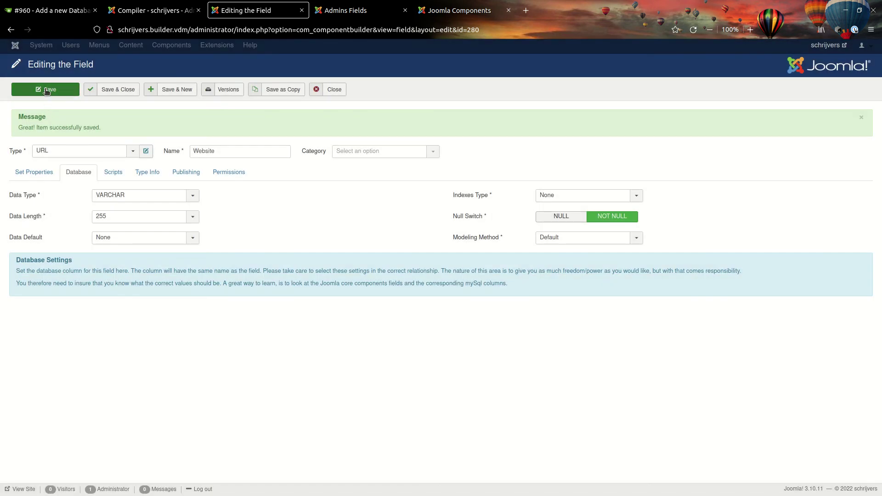
pyautogui.click(46, 89)
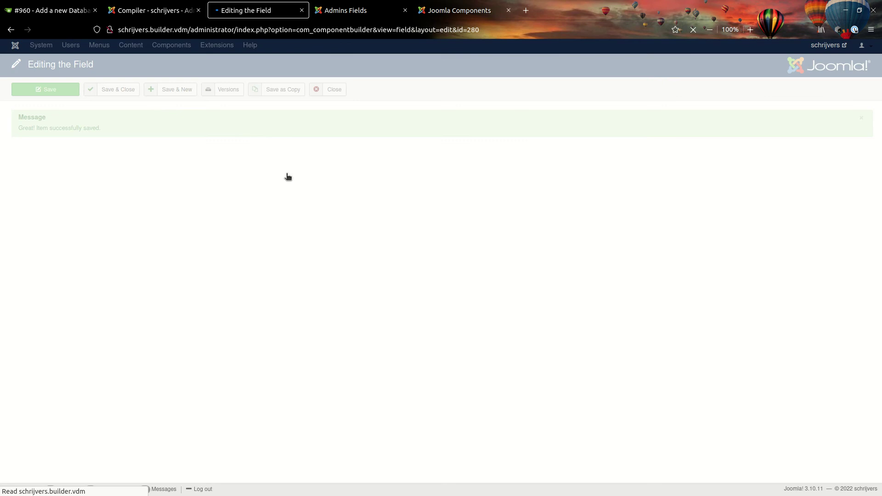
pyautogui.click(224, 92)
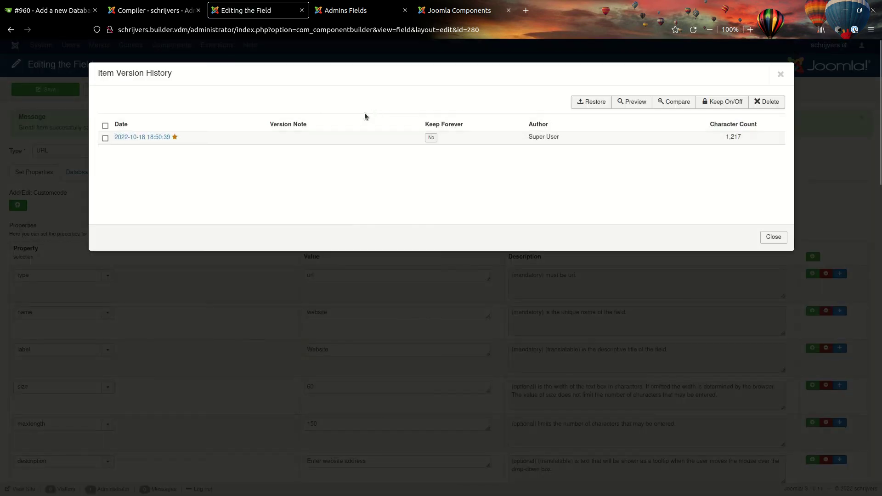
pyautogui.click(781, 74)
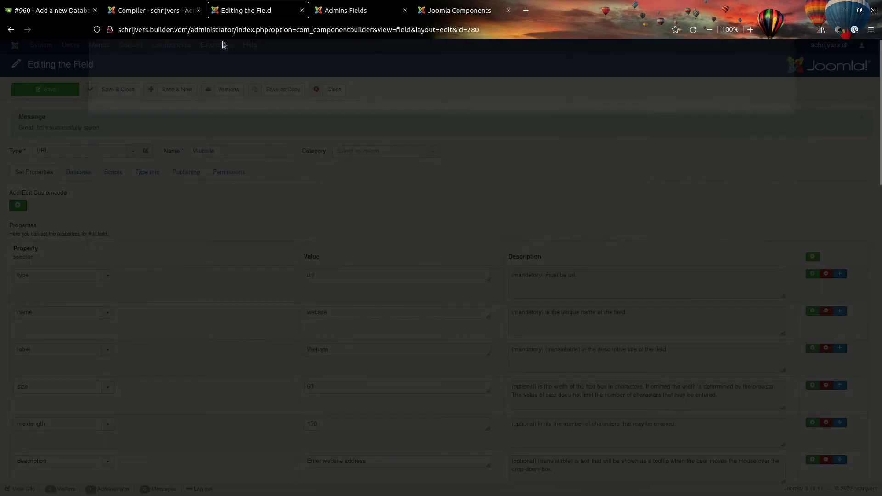
# Step: Clear the compiler's tmp folder and compile the Demo (public) component with the VARCHAR Website field
pyautogui.click(162, 13)
pyautogui.click(221, 92)
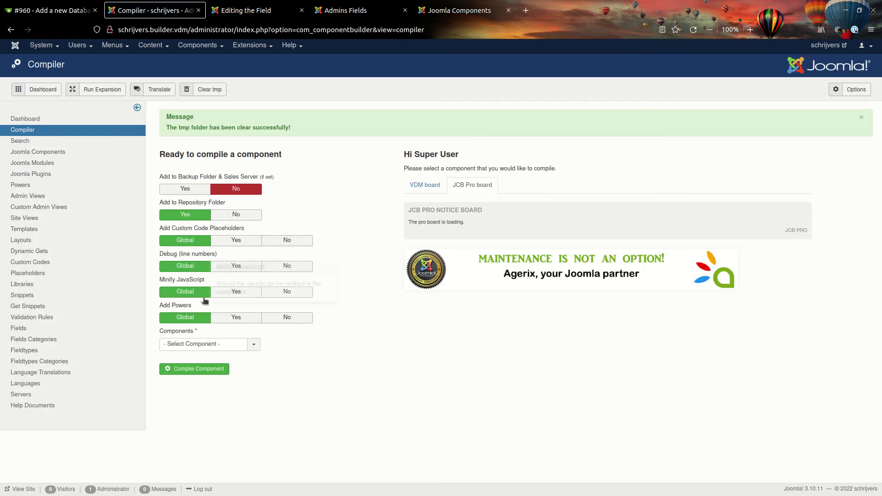
pyautogui.click(207, 344)
pyautogui.click(203, 368)
pyautogui.click(203, 370)
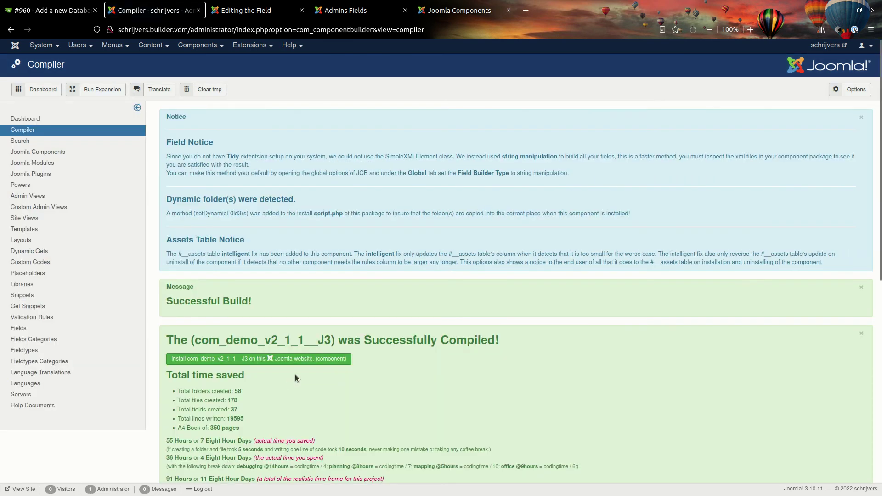
# Step: Inspect the version note on the Website field's stored version in its version history
pyautogui.click(259, 10)
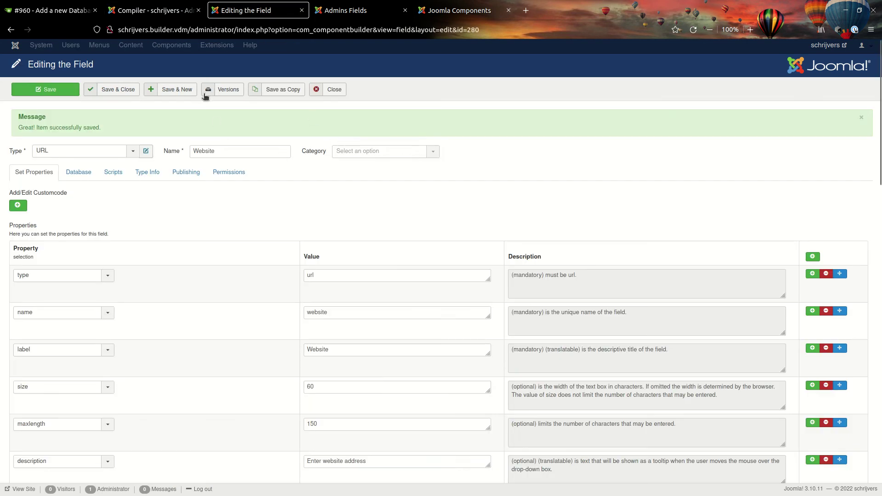
pyautogui.click(220, 94)
pyautogui.moveTo(320, 137); pyautogui.dragTo(272, 137)
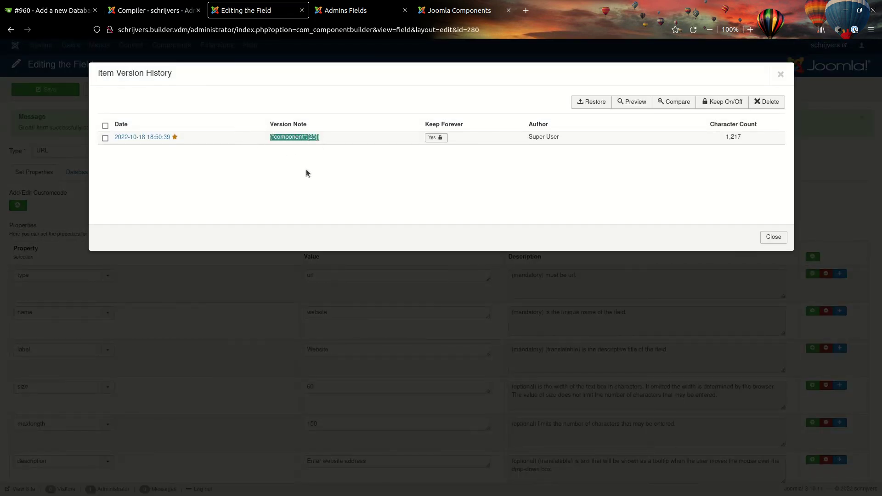
pyautogui.click(778, 75)
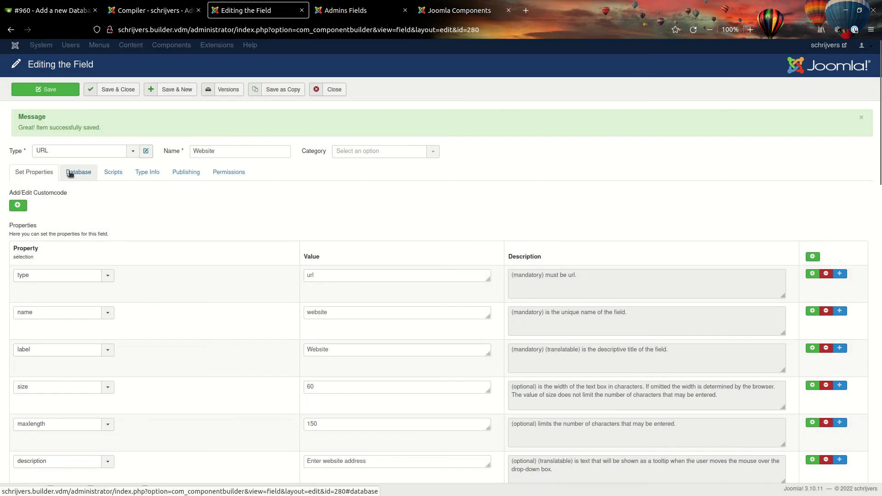
# Step: Set the Website field's database data type to TEXT and save the field
pyautogui.click(73, 173)
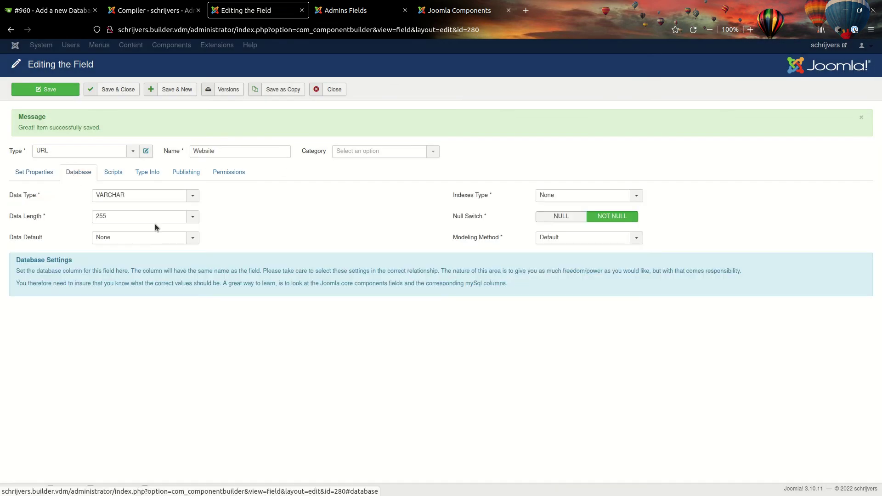
pyautogui.click(134, 196)
pyautogui.click(128, 257)
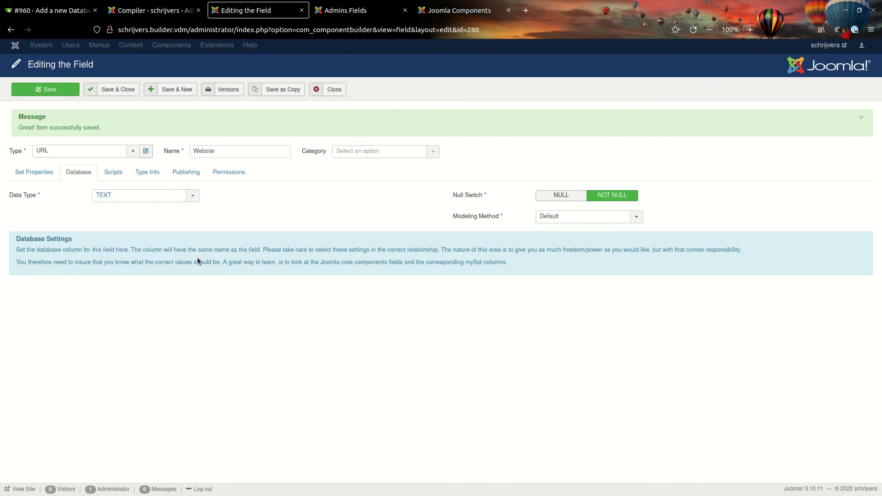
pyautogui.click(45, 89)
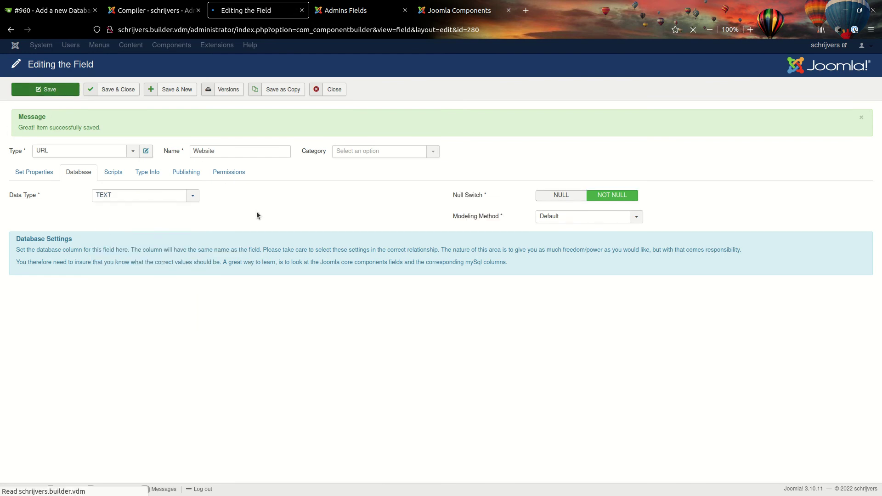
# Step: Compare the version notes and character counts of the Website field's two stored versions
pyautogui.click(222, 91)
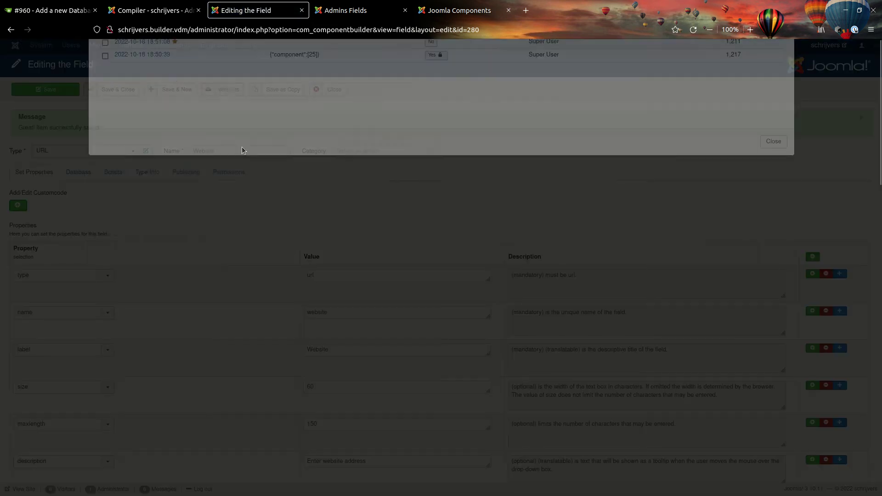
pyautogui.moveTo(317, 153); pyautogui.dragTo(244, 151)
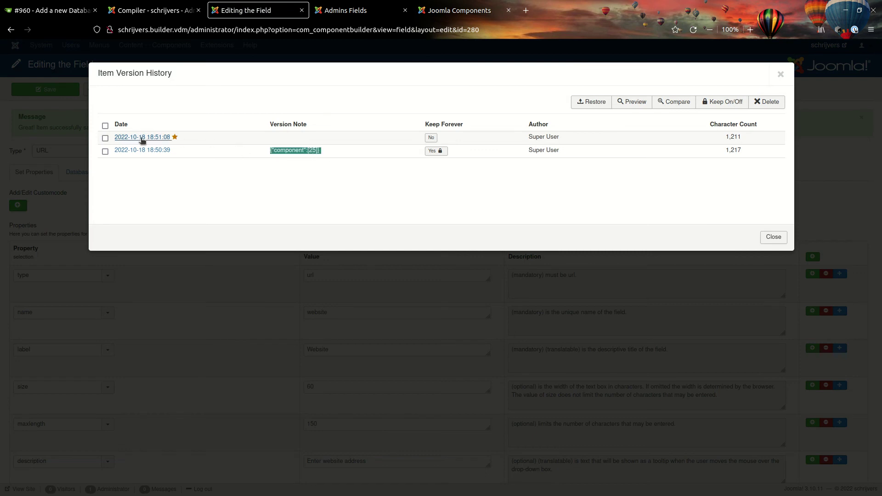
pyautogui.click(354, 142)
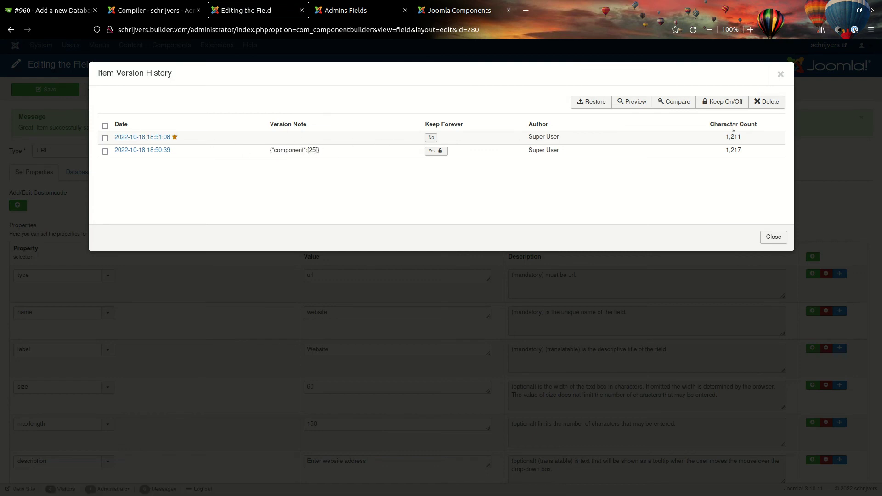
pyautogui.click(780, 74)
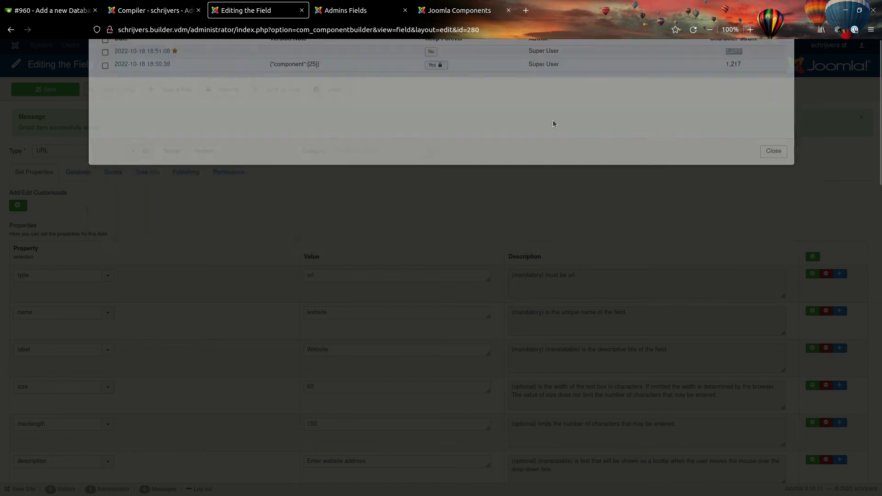
# Step: Clear the tmp folder and recompile the Demo (public) component with the TEXT Website field
pyautogui.click(168, 10)
pyautogui.click(206, 89)
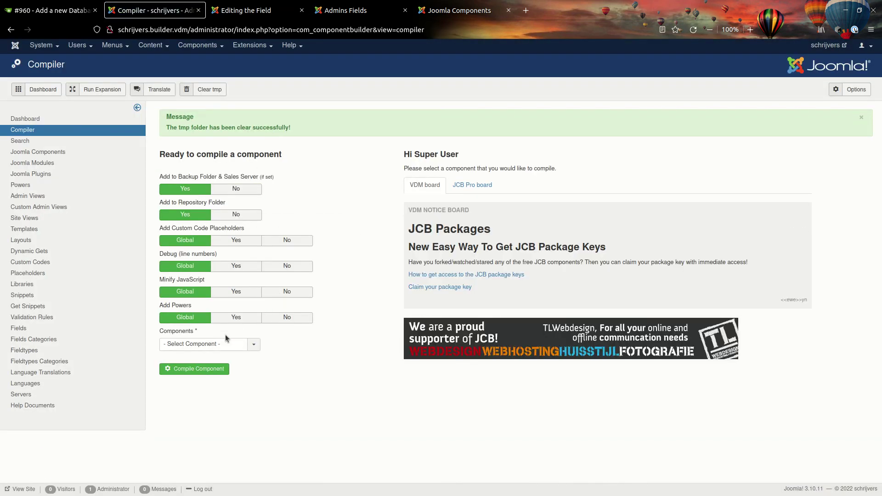
pyautogui.click(222, 345)
pyautogui.click(214, 366)
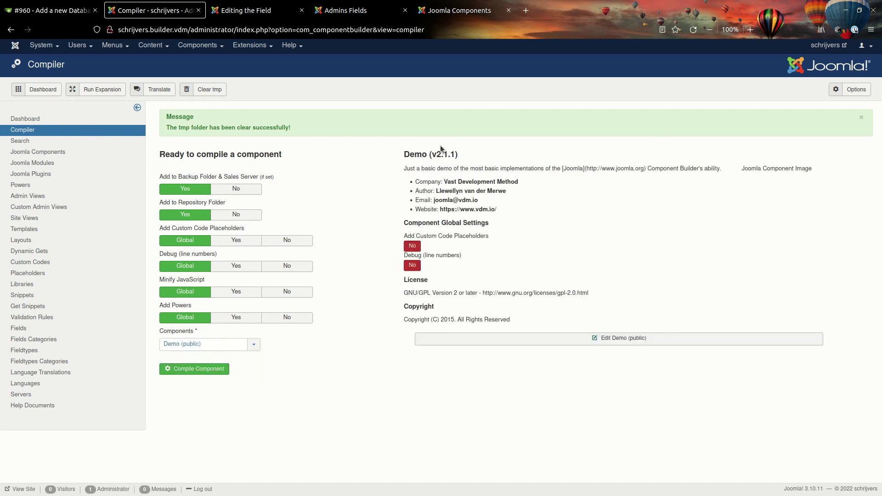
pyautogui.click(204, 368)
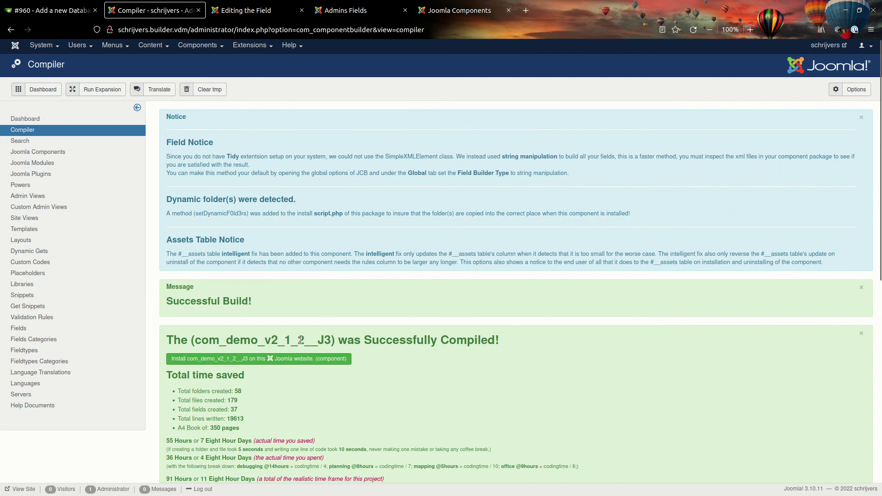
# Step: Check which of the Website field's versions carries the component note and Keep Forever mark
pyautogui.click(257, 10)
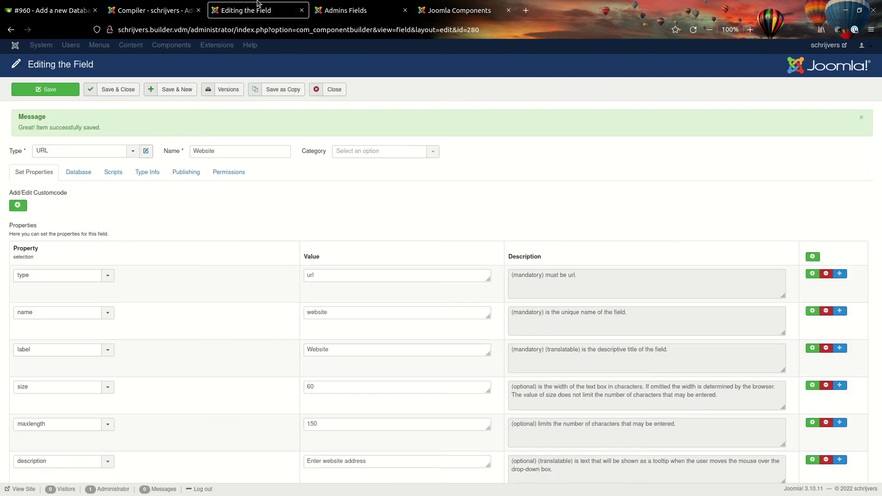
pyautogui.click(222, 91)
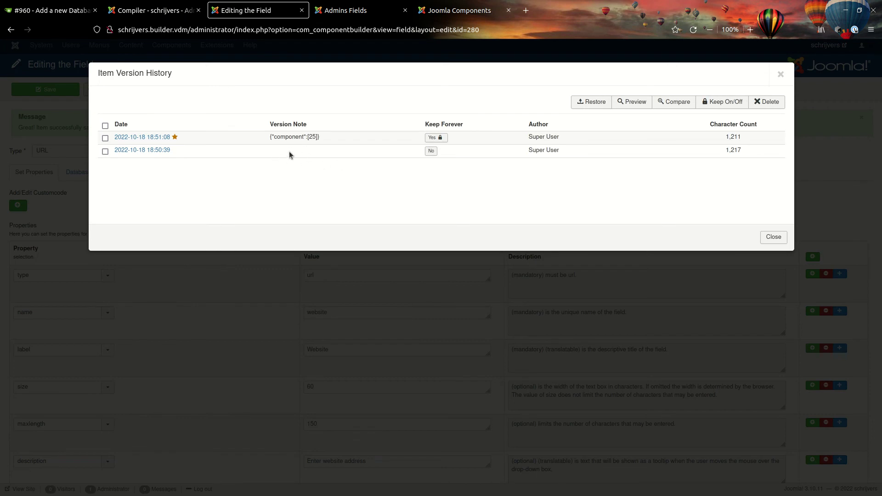
pyautogui.click(338, 4)
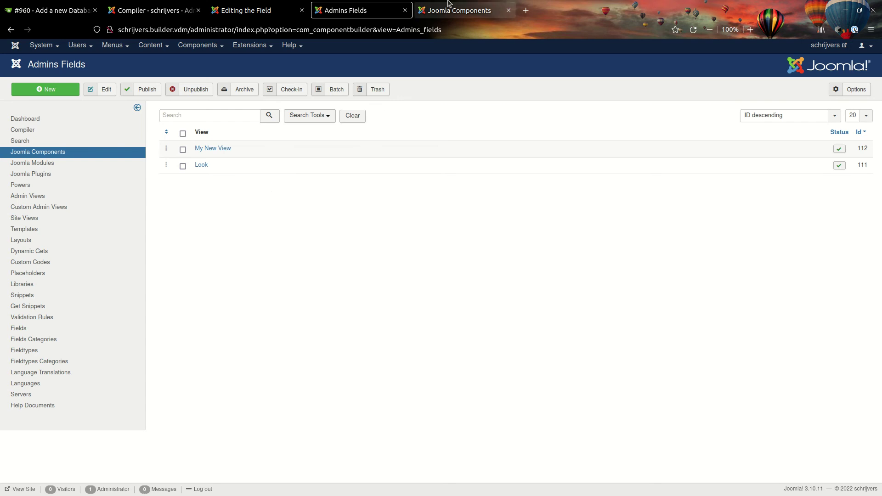
# Step: Examine the Demo (public) component's version updates, especially the MySQL for version 2.1.1, and close them without saving
pyautogui.click(459, 10)
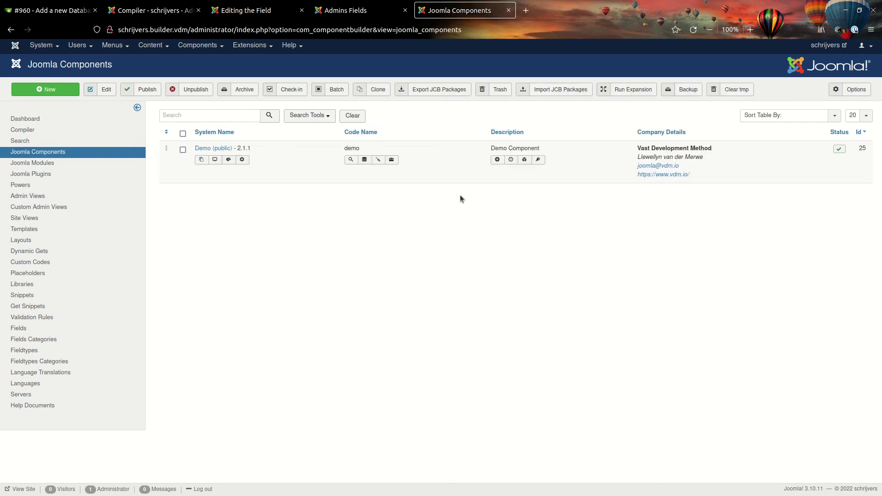
pyautogui.click(365, 161)
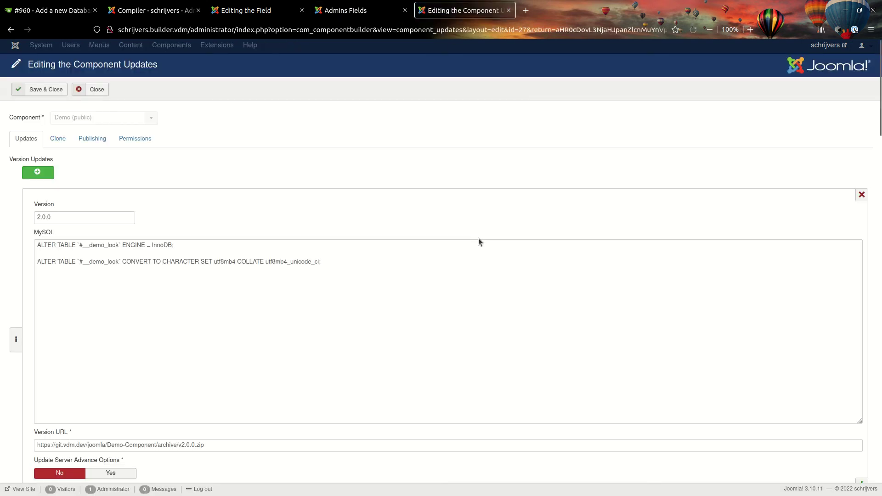
pyautogui.scroll(-8, 478, 238)
pyautogui.scroll(5, 456, 299)
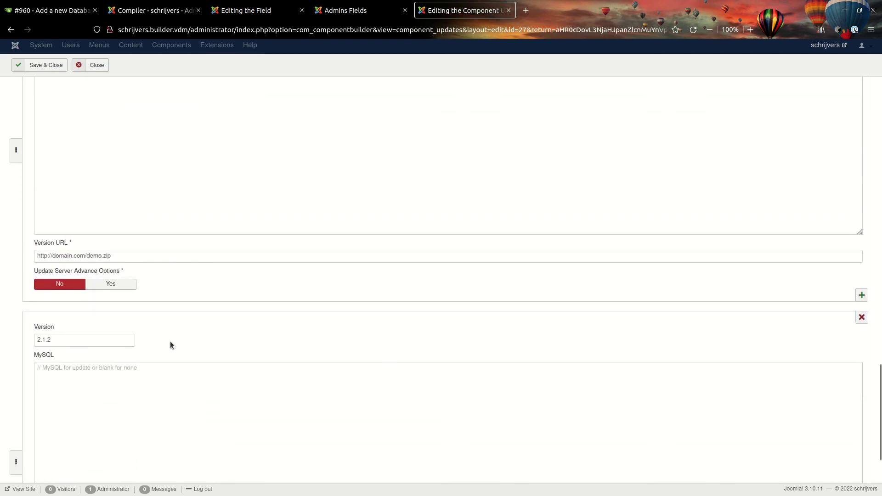
pyautogui.moveTo(35, 340); pyautogui.dragTo(244, 343)
pyautogui.scroll(5, 244, 340)
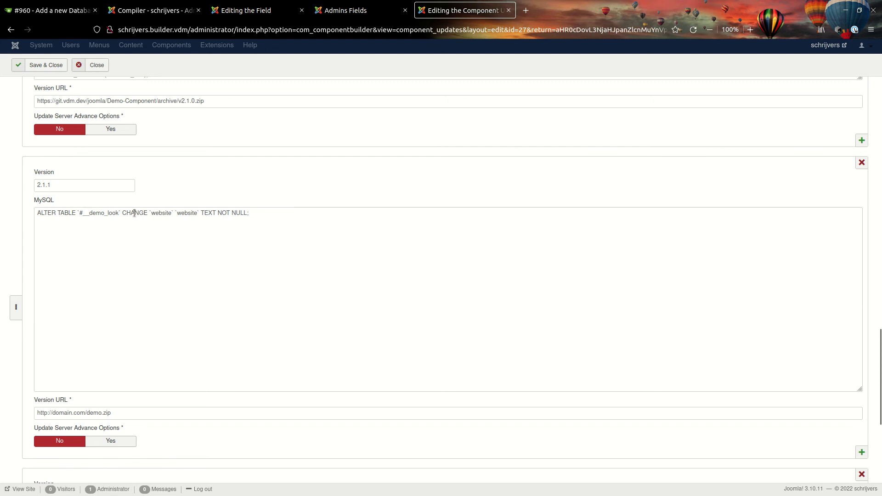
pyautogui.doubleClick(158, 214)
pyautogui.click(210, 212)
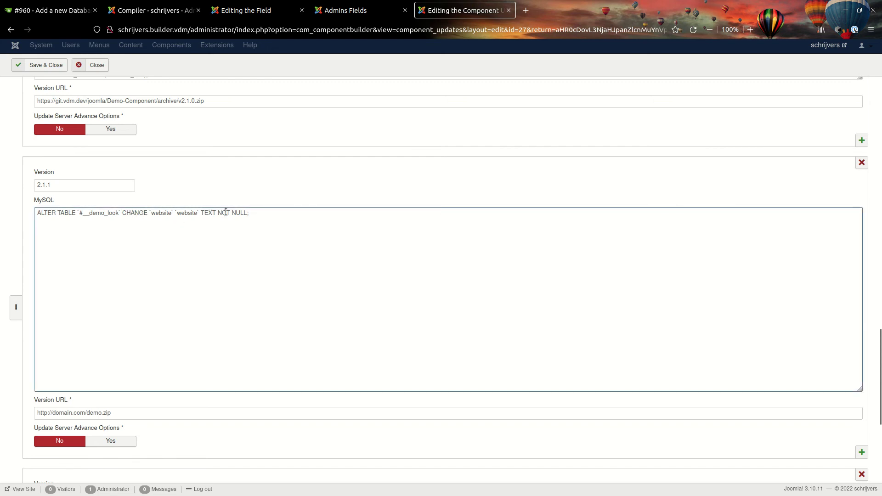
pyautogui.moveTo(253, 214); pyautogui.dragTo(22, 210)
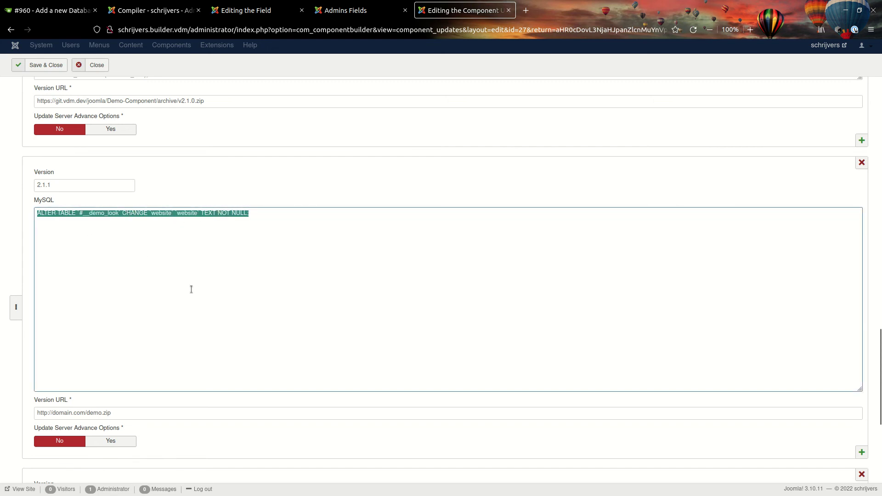
pyautogui.click(97, 65)
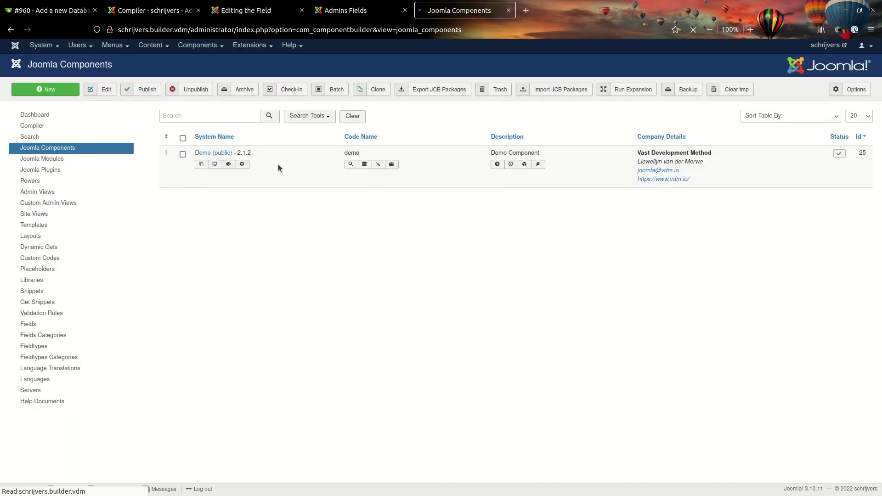
# Step: Close the Website field's version history and leave the field editor
pyautogui.click(348, 8)
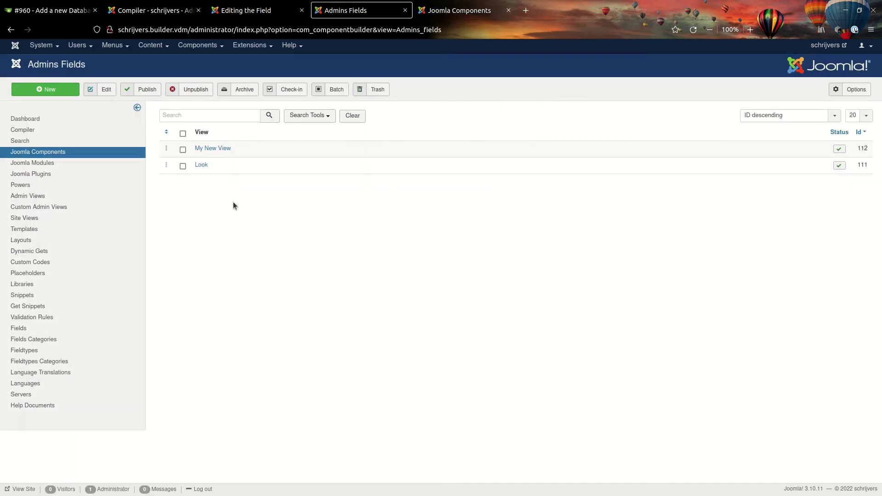
pyautogui.click(267, 8)
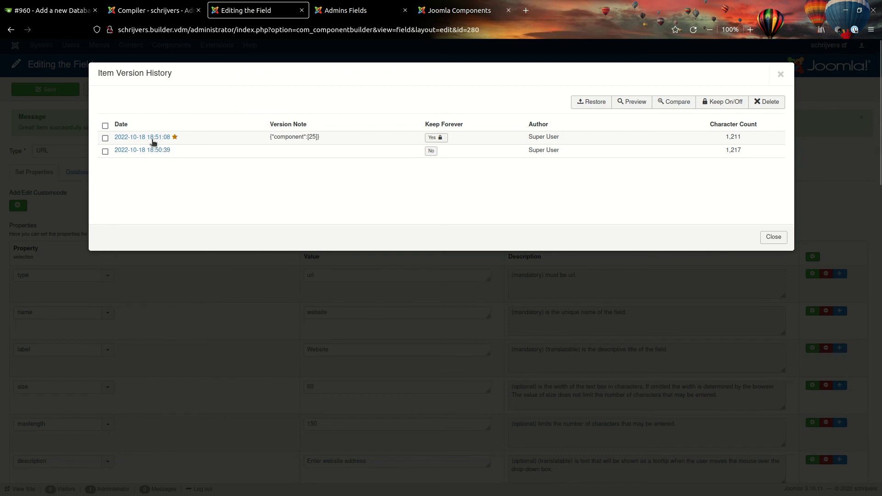
pyautogui.click(780, 74)
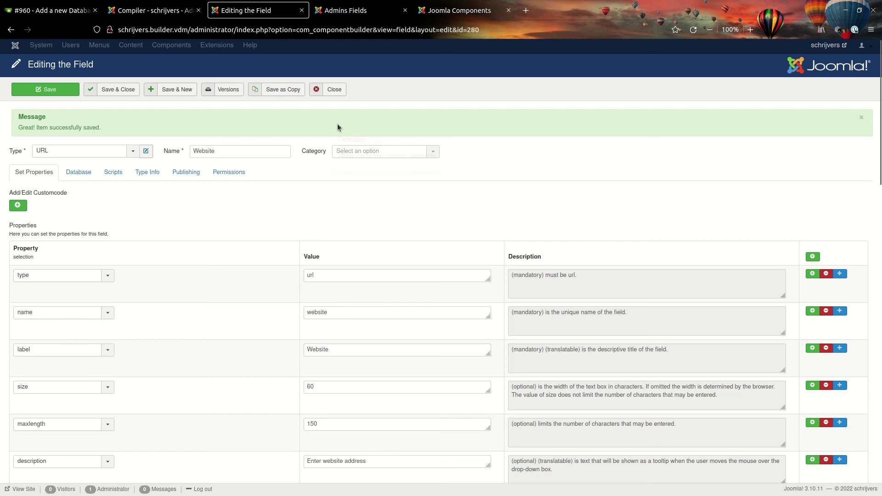
pyautogui.click(334, 89)
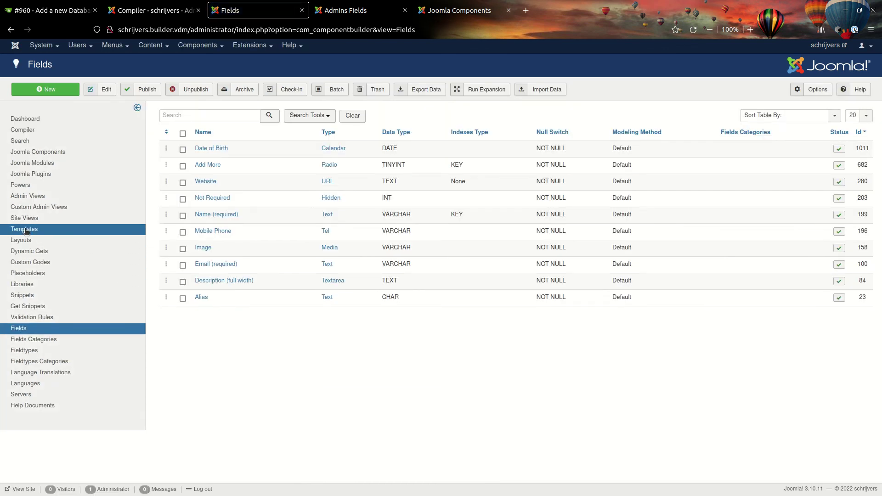
# Step: Inspect the fields linked to the My New View admin view and their admin fields editor, then return to the Admin Views list
pyautogui.click(28, 195)
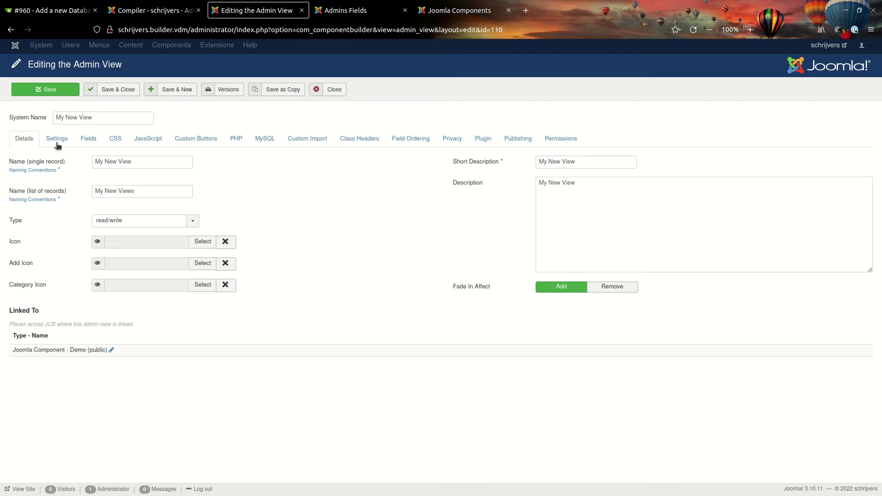
pyautogui.click(88, 139)
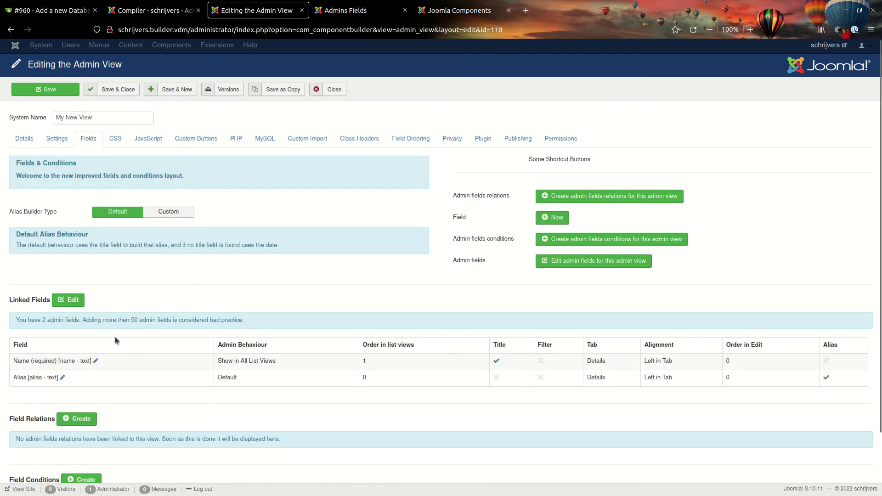
pyautogui.click(61, 304)
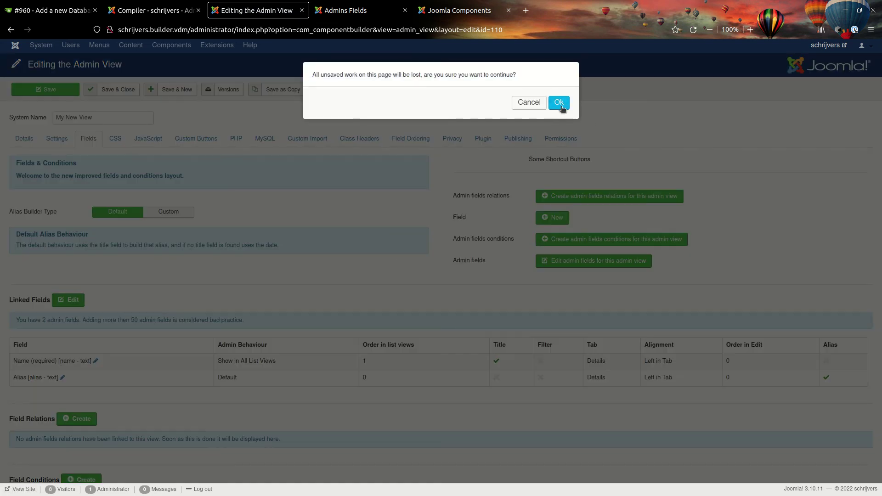
pyautogui.click(560, 104)
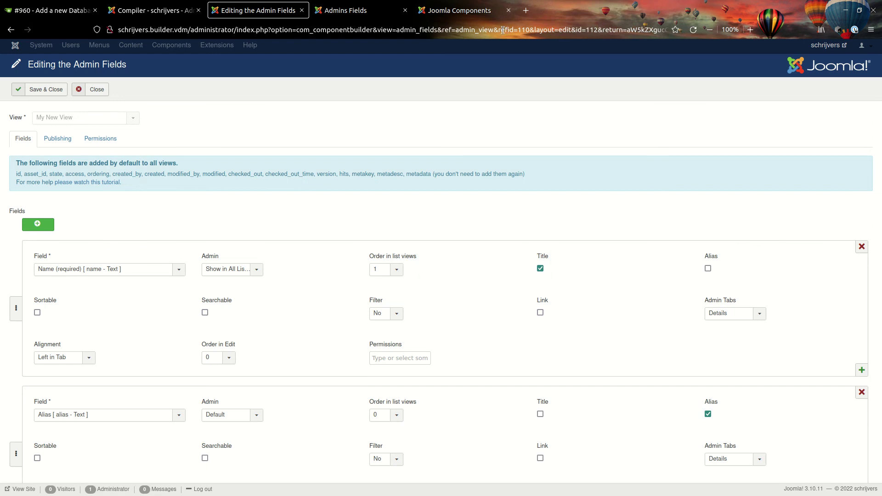
pyautogui.click(97, 90)
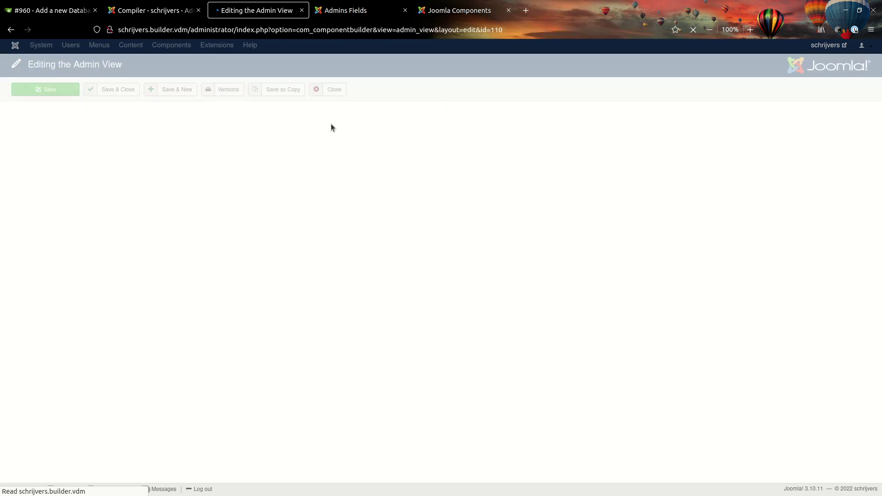
pyautogui.click(336, 91)
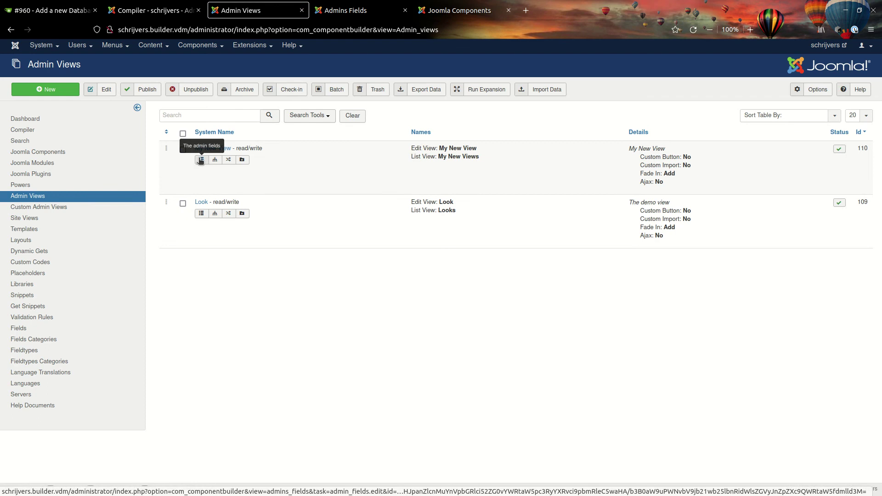
# Step: Open the admin fields of My New View and reload the page with its address cut off after id=112
pyautogui.click(201, 159)
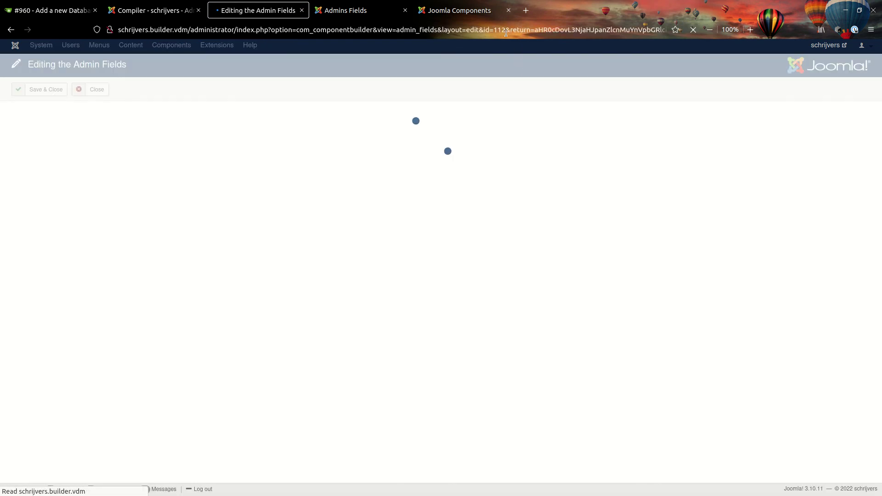
pyautogui.click(505, 30)
pyautogui.click(128, 30)
pyautogui.moveTo(128, 30); pyautogui.dragTo(675, 30)
pyautogui.press('BackSpace')
pyautogui.press('BackSpace')
pyautogui.press('BackSpace')
pyautogui.press('BackSpace')
pyautogui.press('BackSpace')
pyautogui.press('BackSpace')
pyautogui.press('BackSpace')
pyautogui.press('BackSpace')
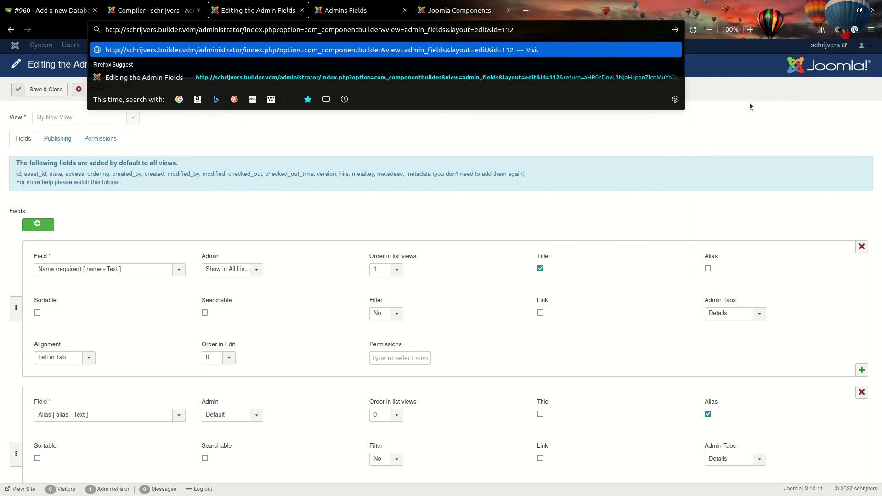
pyautogui.press('Return')
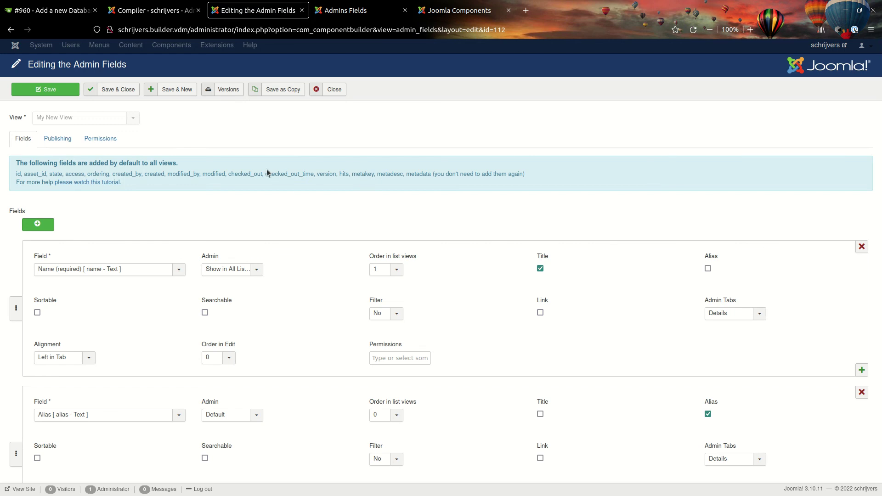
# Step: Compare the version notes and character counts of the stored versions of My New View's admin fields
pyautogui.click(228, 89)
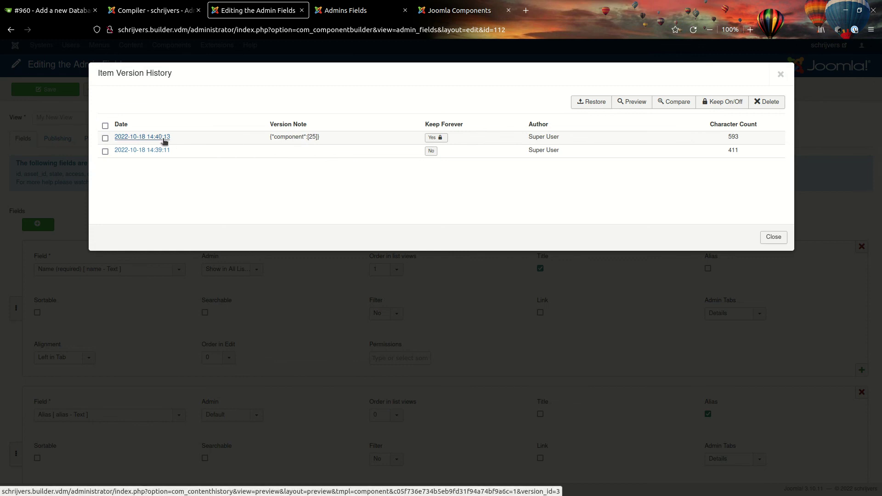
pyautogui.moveTo(321, 138); pyautogui.dragTo(256, 140)
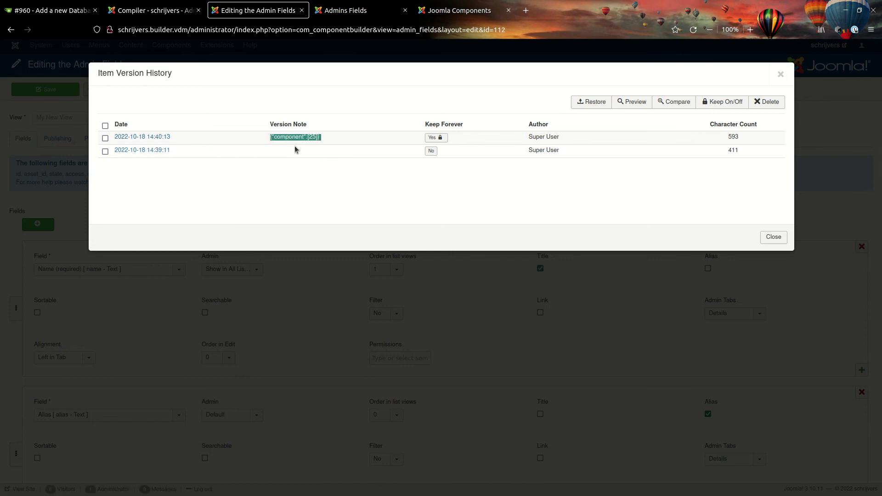
pyautogui.click(726, 150)
pyautogui.click(781, 75)
# Step: Add and save the Website [ website - URL ] field in My New View's admin fields and check the stored versions
pyautogui.scroll(-2, 418, 267)
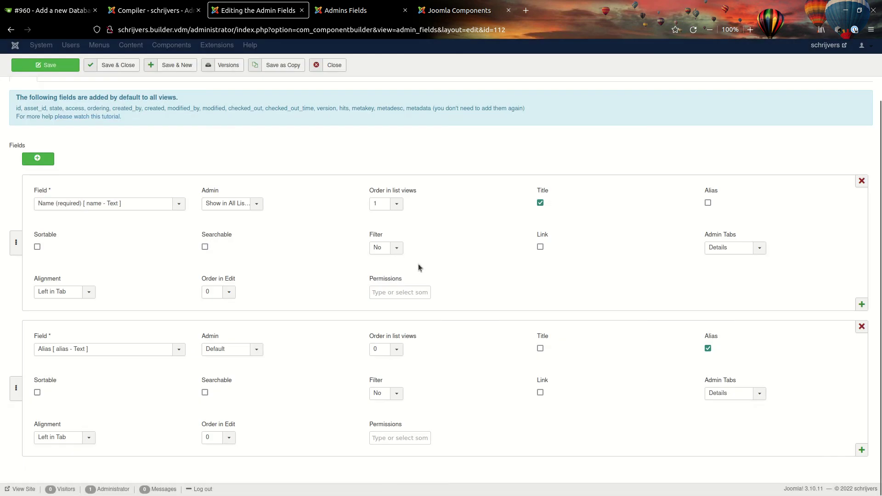
pyautogui.click(862, 451)
pyautogui.scroll(-3, 169, 379)
pyautogui.click(87, 350)
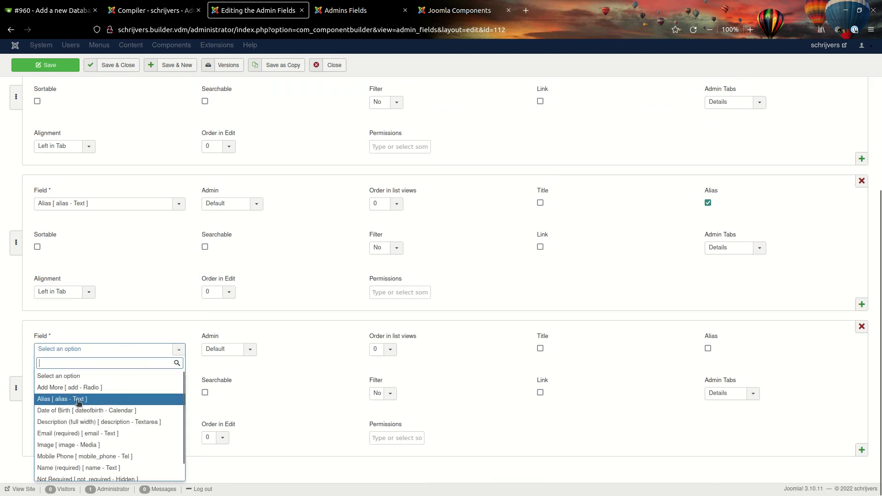
pyautogui.scroll(-1, 62, 446)
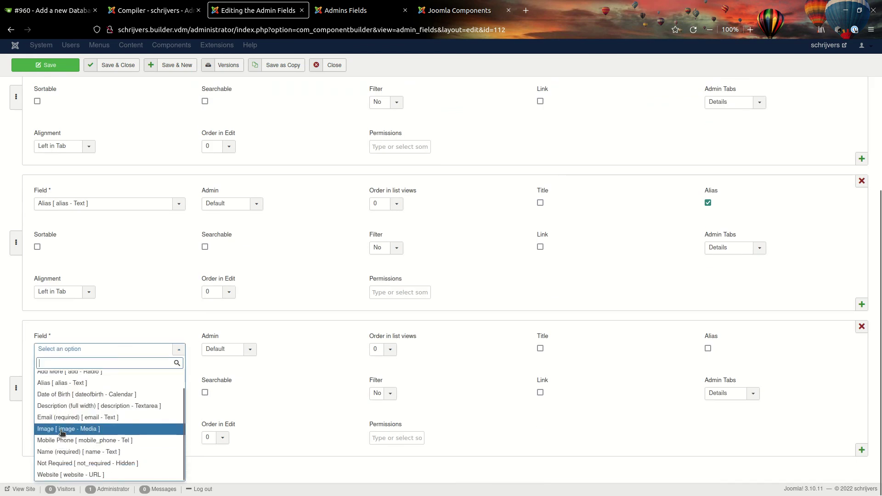
pyautogui.click(69, 474)
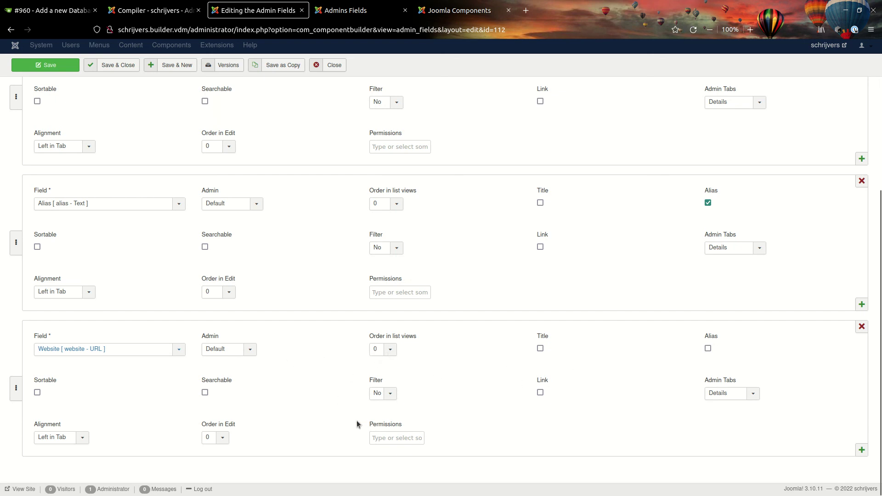
pyautogui.click(58, 69)
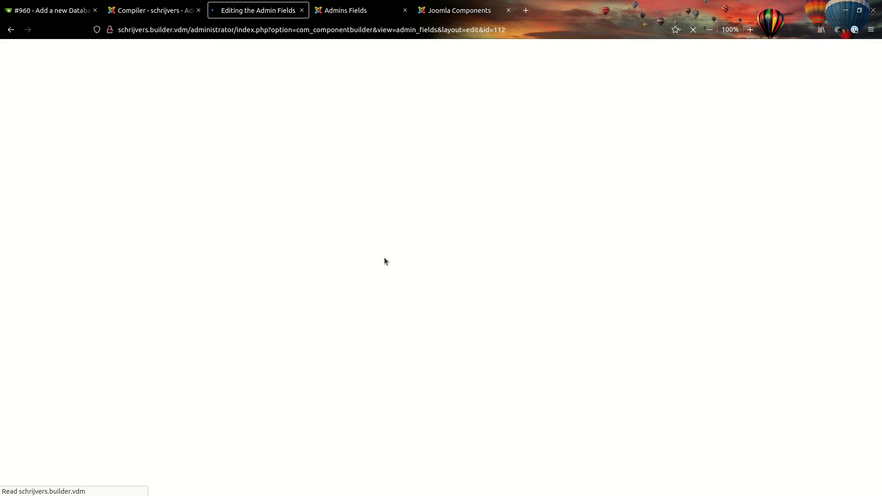
pyautogui.click(225, 88)
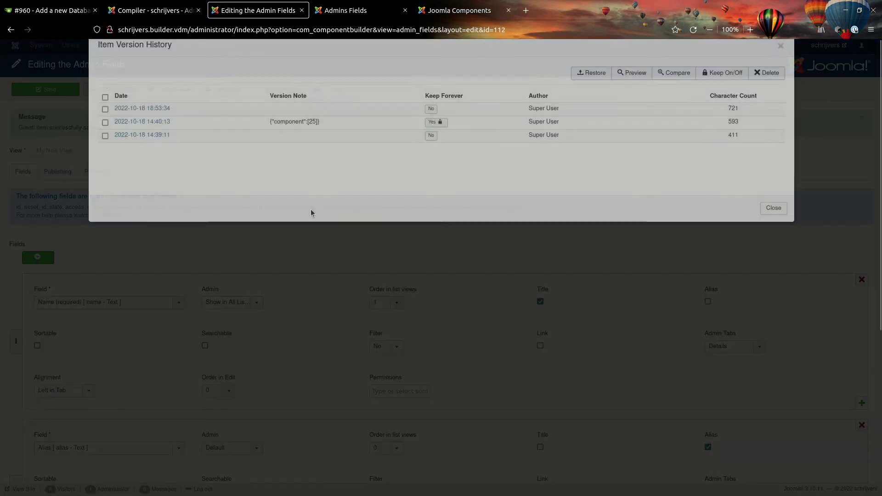
pyautogui.moveTo(267, 153); pyautogui.dragTo(330, 155)
# Step: Clear the tmp folder and recompile the Demo (public) component with the Website field added to My New View
pyautogui.hotkey('ctrl', 'pageup')
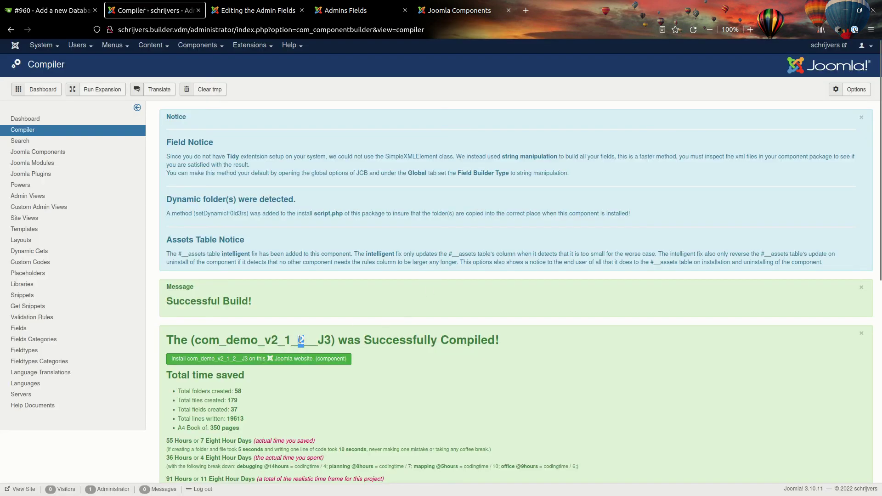
pyautogui.scroll(-8, 321, 298)
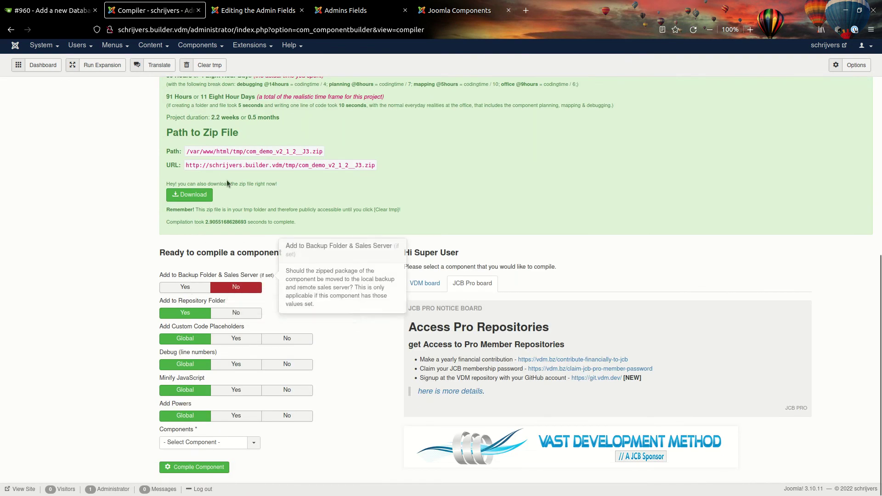
pyautogui.scroll(8, 221, 158)
pyautogui.click(210, 89)
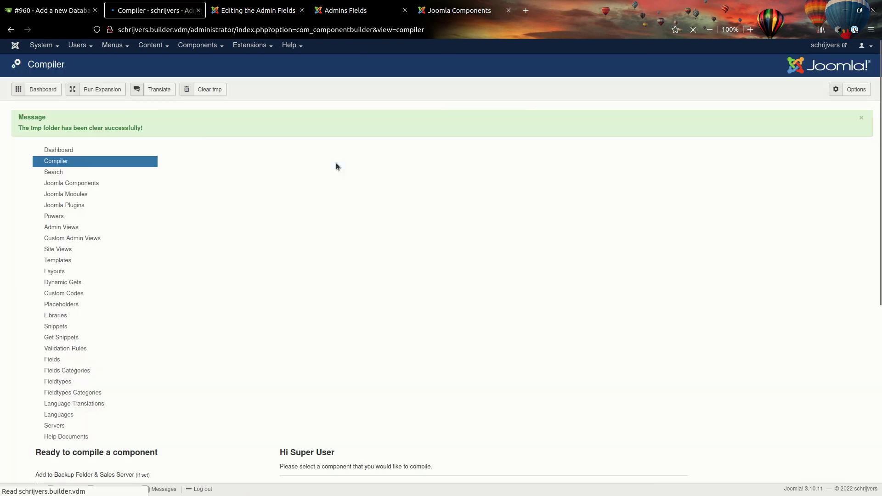
pyautogui.click(229, 344)
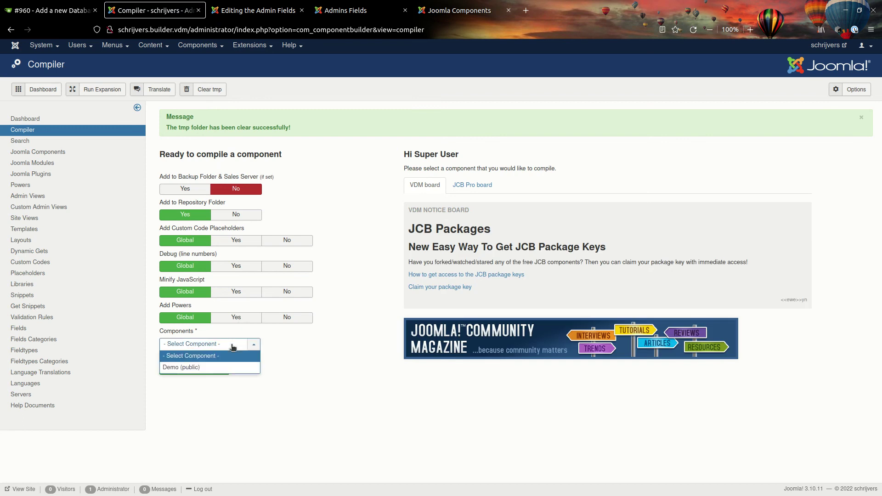
pyautogui.click(205, 367)
pyautogui.click(209, 368)
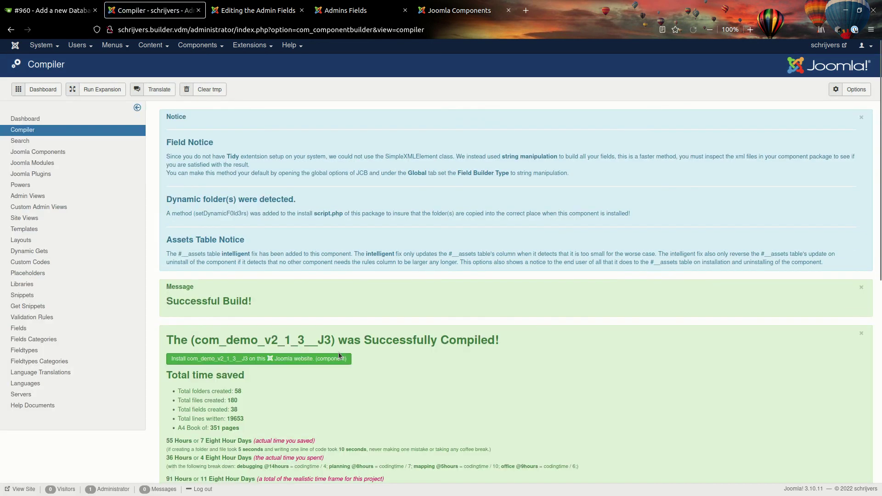
pyautogui.moveTo(296, 340); pyautogui.dragTo(304, 341)
# Step: Examine the MySQL update statement for version 2.1.2 in Demo (public)'s component updates and close them without saving
pyautogui.click(460, 11)
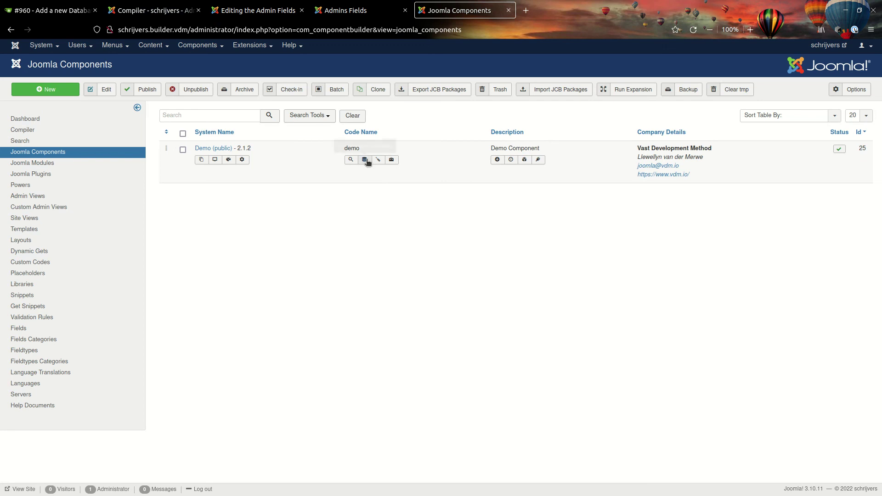
pyautogui.click(365, 160)
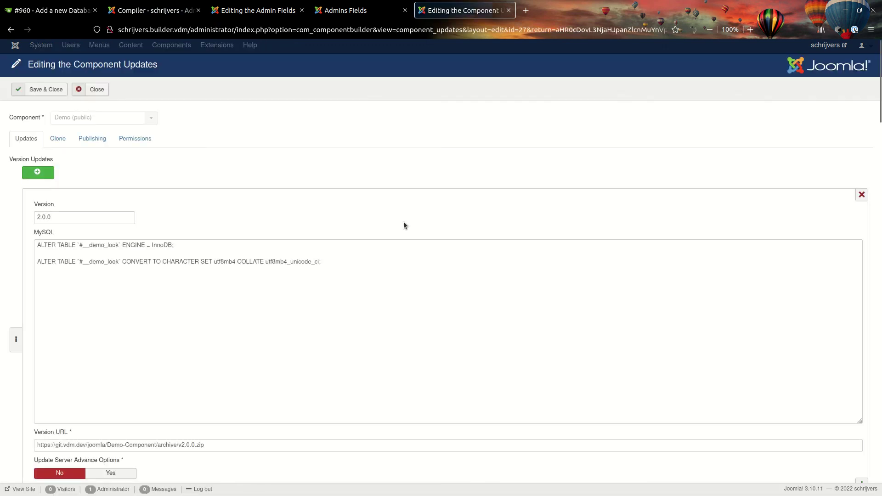
pyautogui.scroll(-15, 403, 226)
pyautogui.scroll(5, 278, 251)
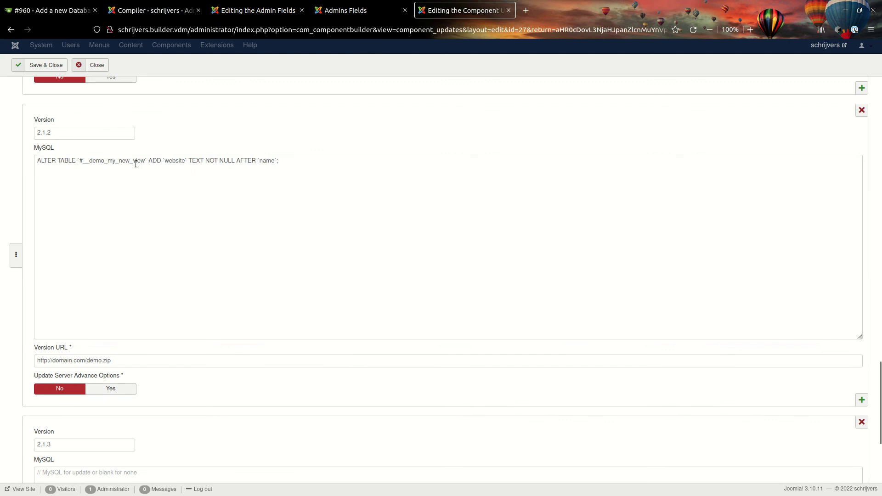
pyautogui.doubleClick(135, 162)
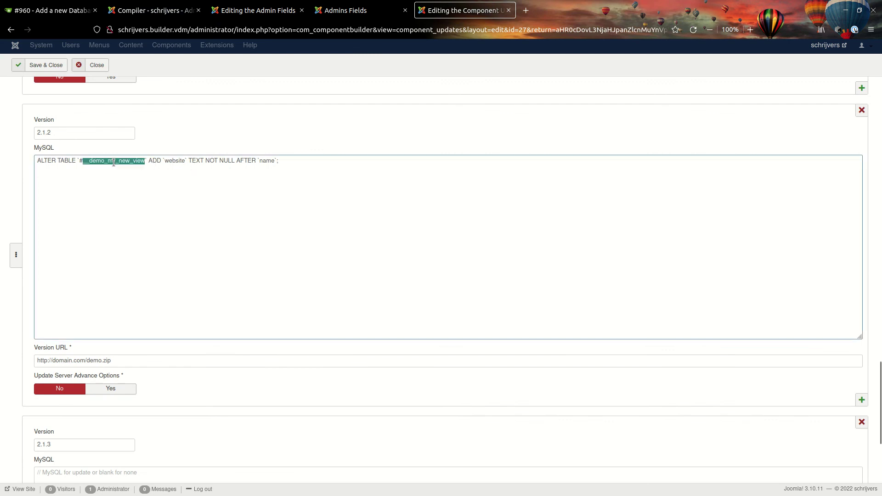
pyautogui.doubleClick(179, 162)
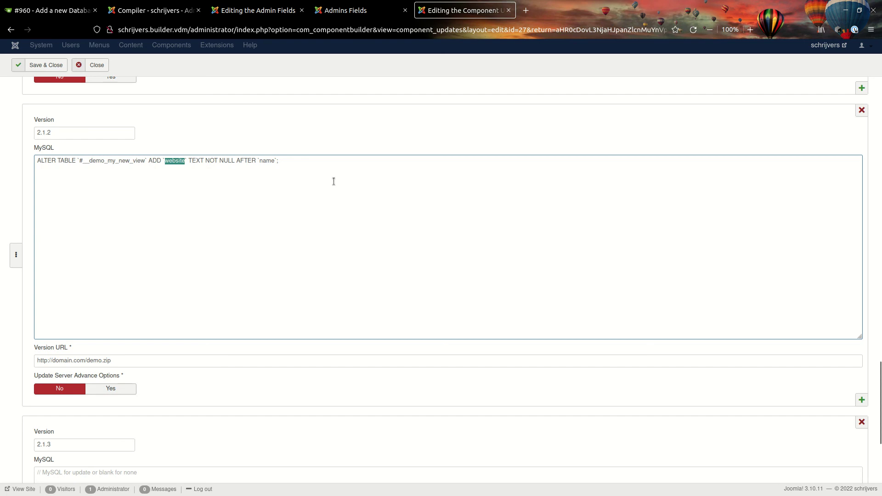
pyautogui.click(158, 192)
pyautogui.moveTo(301, 164); pyautogui.dragTo(20, 155)
pyautogui.click(169, 230)
pyautogui.click(95, 64)
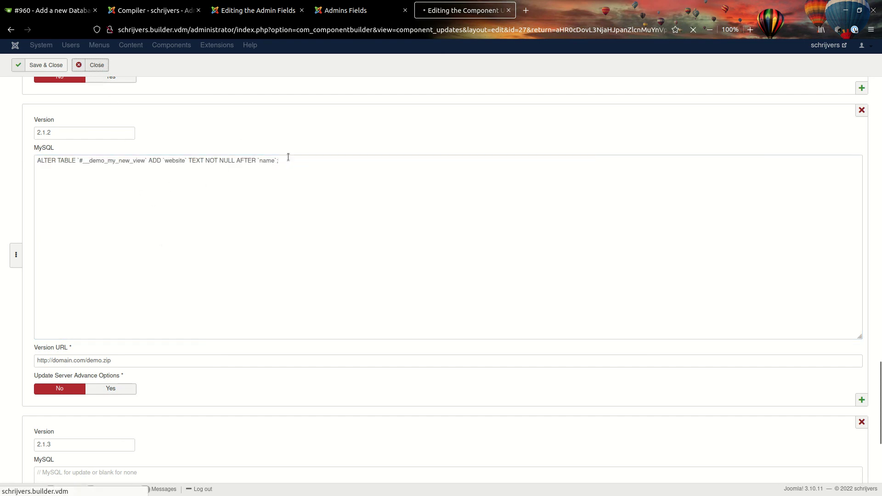
# Step: Reload the version history of My New View's admin fields and examine which stored version carries the component note
pyautogui.click(357, 6)
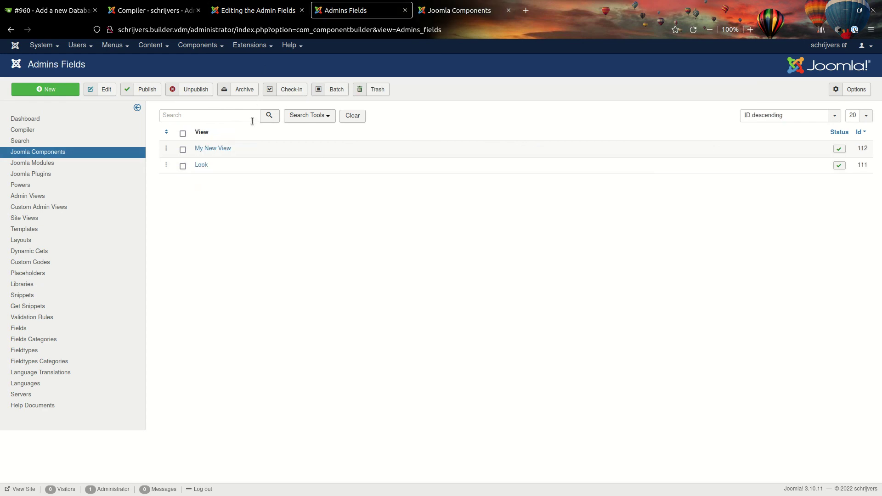
pyautogui.click(234, 3)
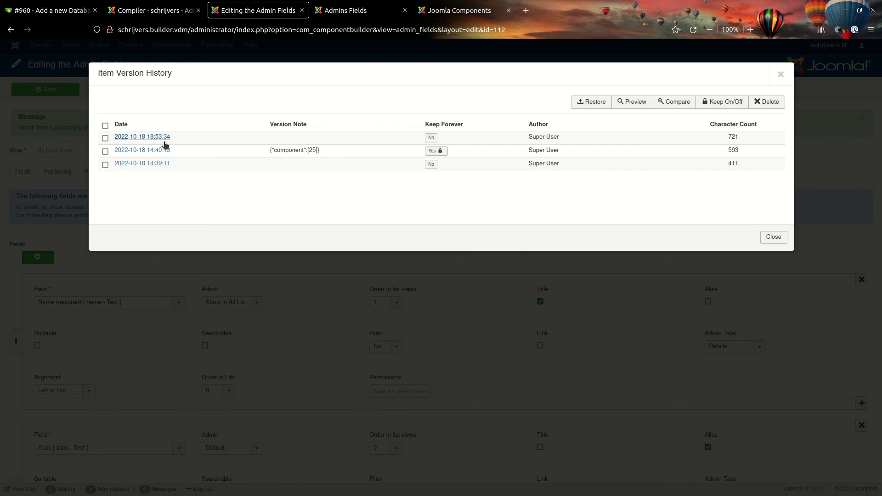
pyautogui.click(781, 74)
pyautogui.click(217, 91)
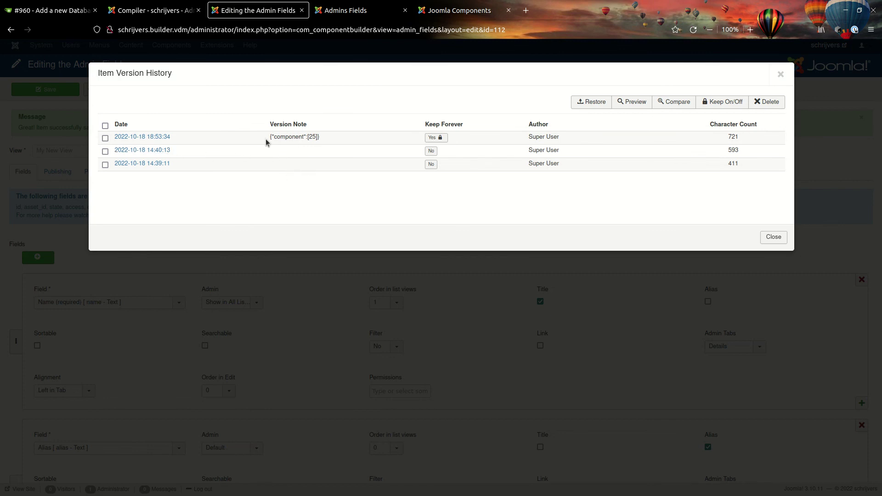
pyautogui.moveTo(263, 140); pyautogui.dragTo(343, 146)
pyautogui.moveTo(263, 141); pyautogui.dragTo(324, 139)
pyautogui.moveTo(729, 164); pyautogui.dragTo(733, 163)
pyautogui.moveTo(269, 137); pyautogui.dragTo(313, 138)
pyautogui.click(780, 75)
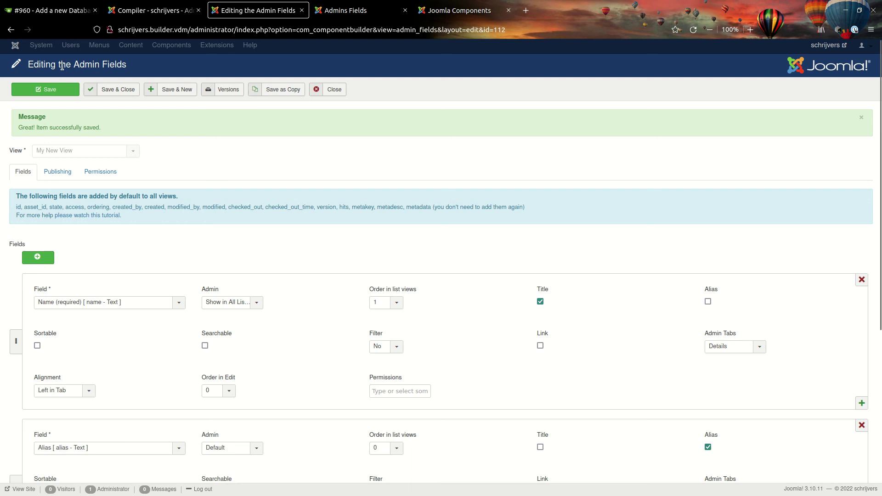
# Step: Try removing the Website [ website - URL ] field from My New View's admin fields, closing the record without saving
pyautogui.moveTo(134, 68); pyautogui.dragTo(29, 65)
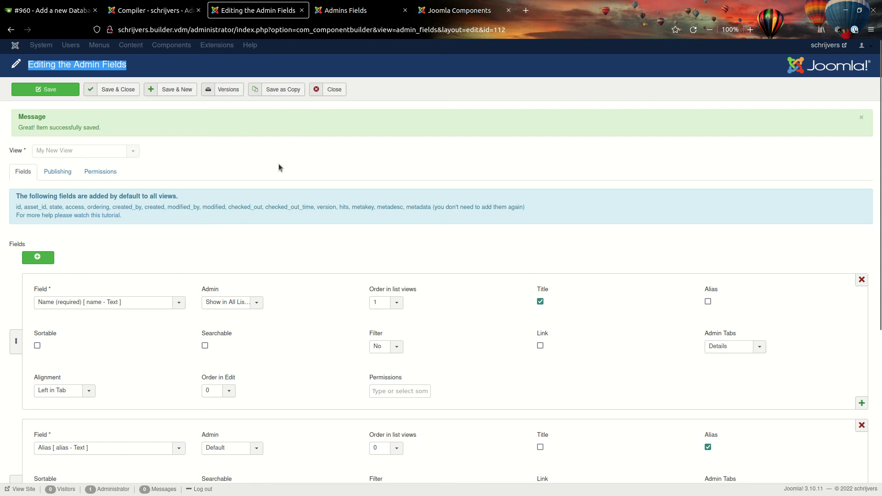
pyautogui.scroll(-5, 279, 165)
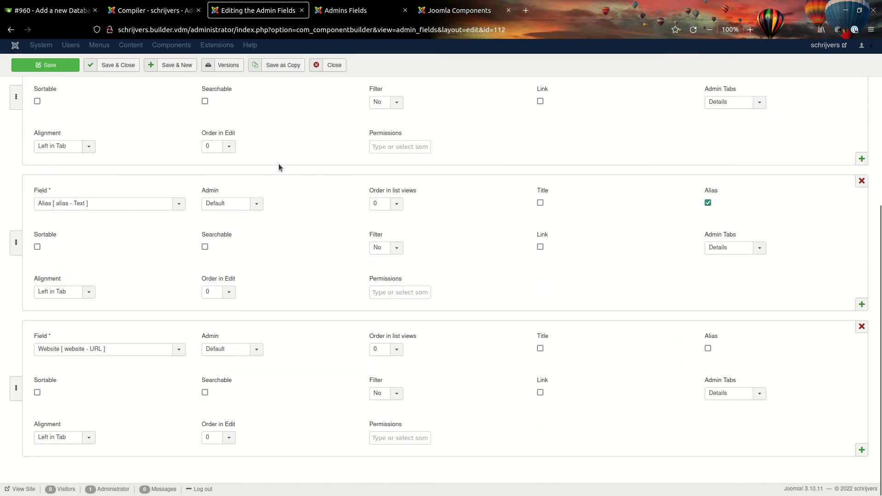
pyautogui.scroll(5, 279, 164)
pyautogui.scroll(-5, 288, 212)
pyautogui.click(860, 327)
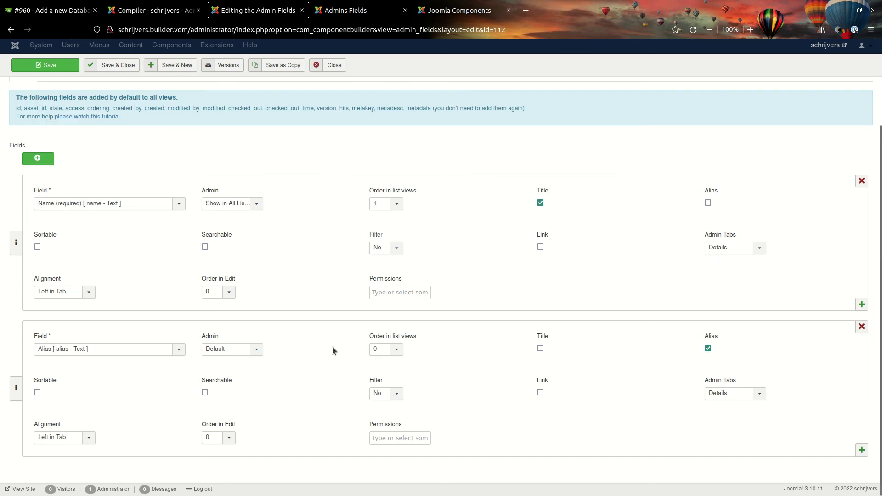
pyautogui.scroll(2, 294, 264)
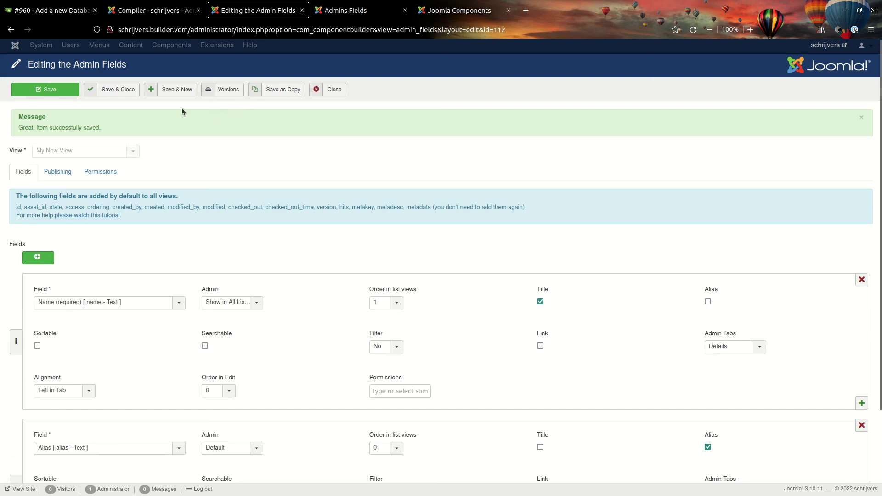
pyautogui.click(325, 90)
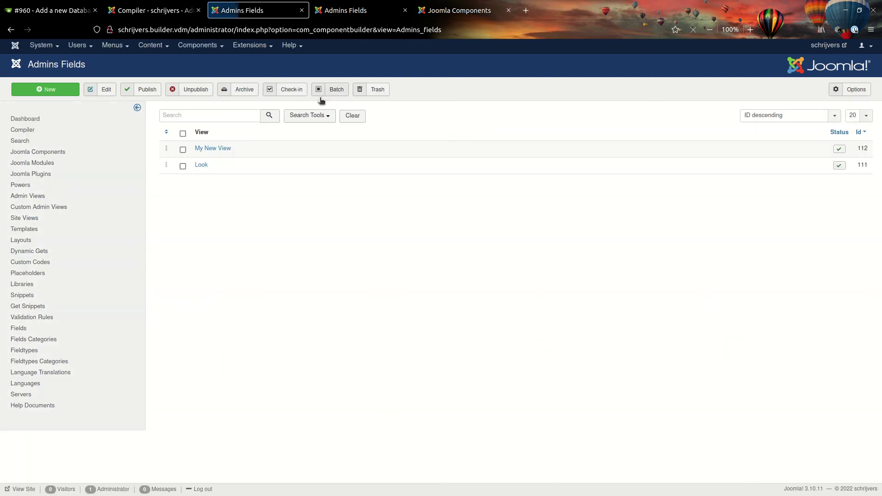
# Step: Open My New View's admin fields from the Admin Views list to review them, and close them unchanged
pyautogui.click(31, 153)
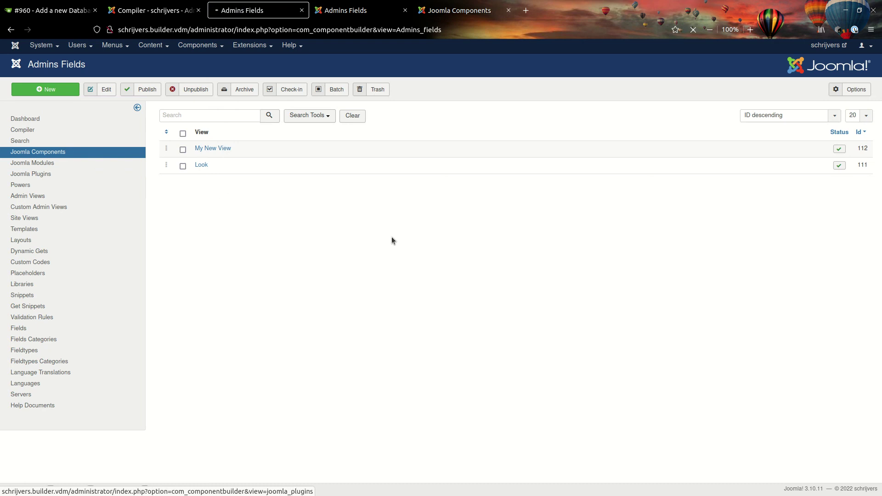
pyautogui.click(32, 196)
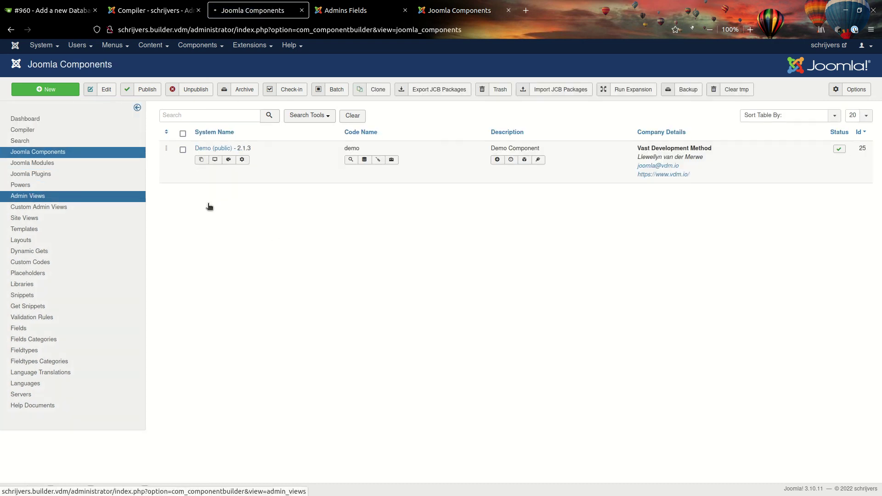
pyautogui.click(202, 160)
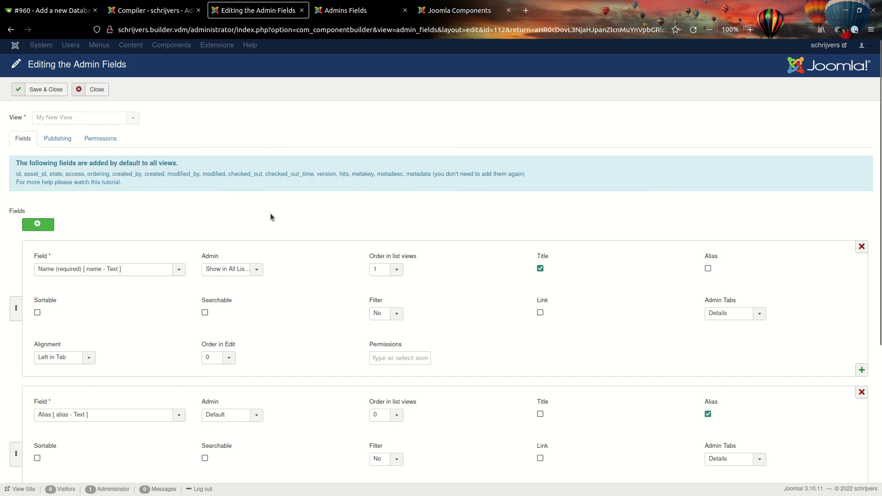
pyautogui.click(91, 90)
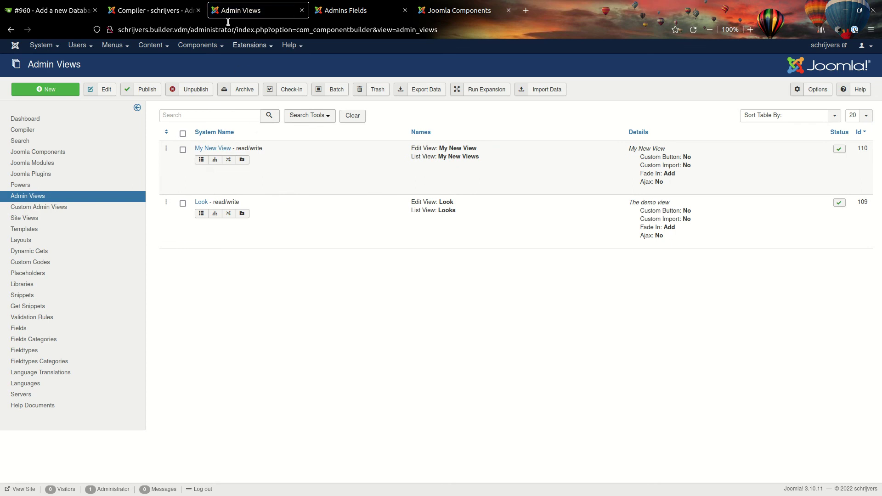
# Step: Close the Admin Views, Admins Fields and Joomla Components browser pages, keeping the Compiler page open
pyautogui.click(301, 10)
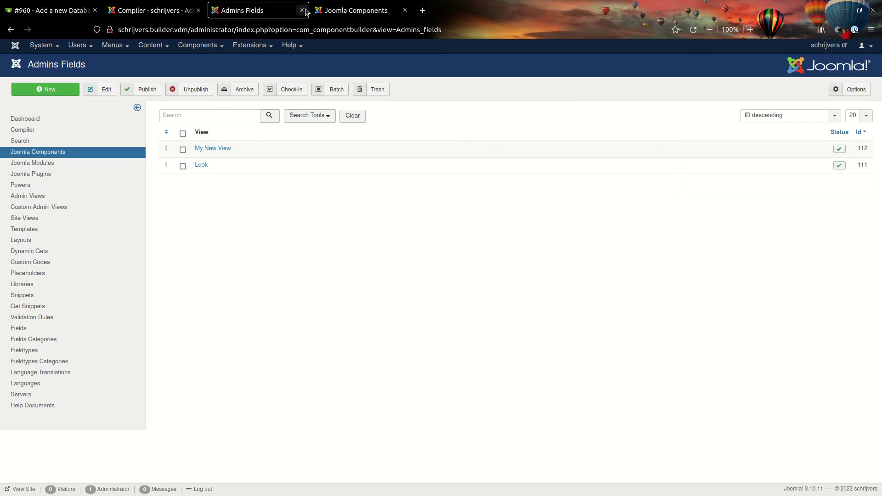
pyautogui.click(301, 10)
pyautogui.click(301, 10)
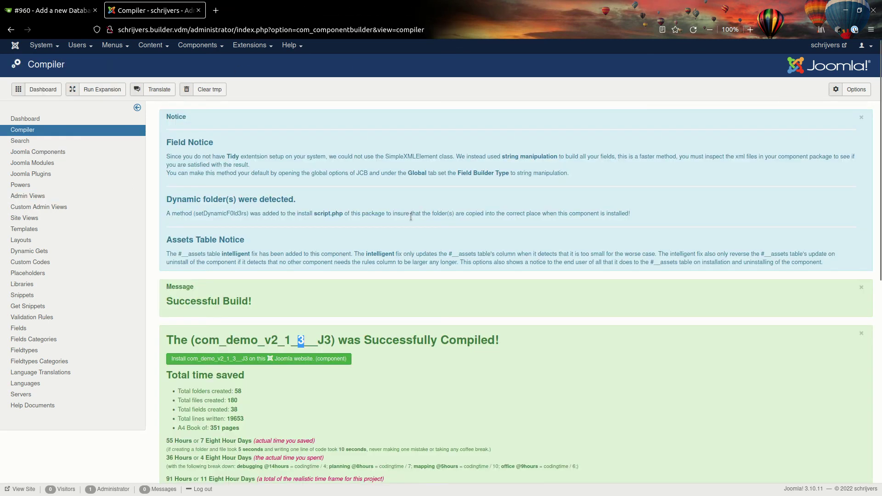
# Step: Clear the tmp folder from the Compiler, dismiss the message and open the Joomla Components list
pyautogui.click(214, 90)
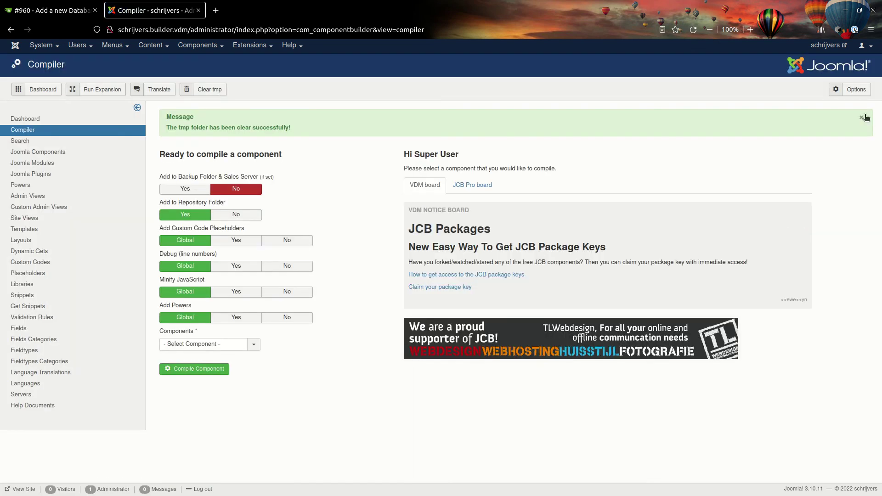
pyautogui.click(861, 117)
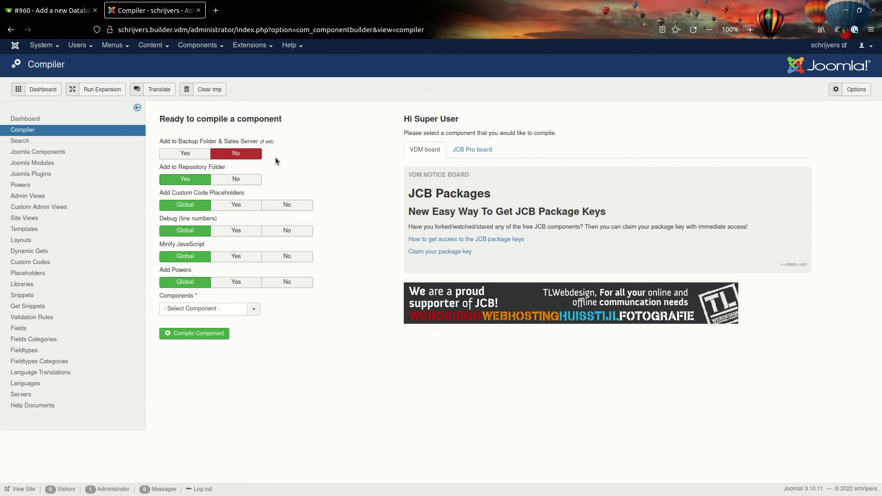
pyautogui.click(25, 153)
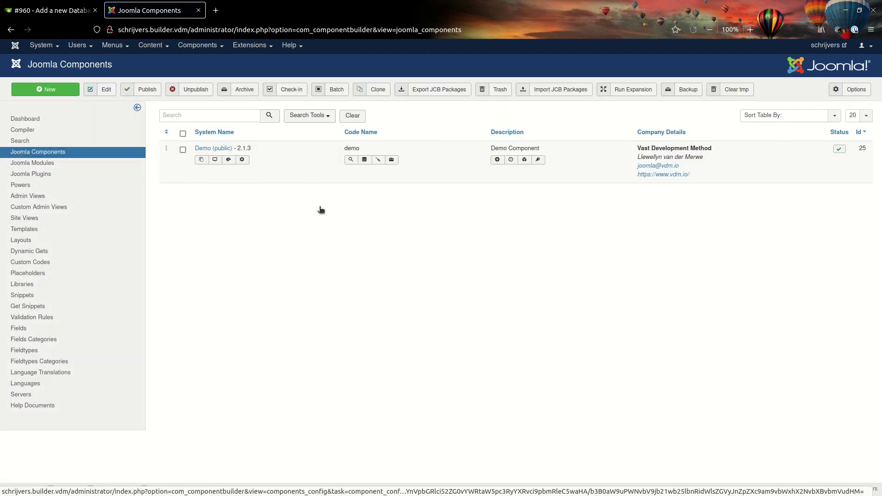